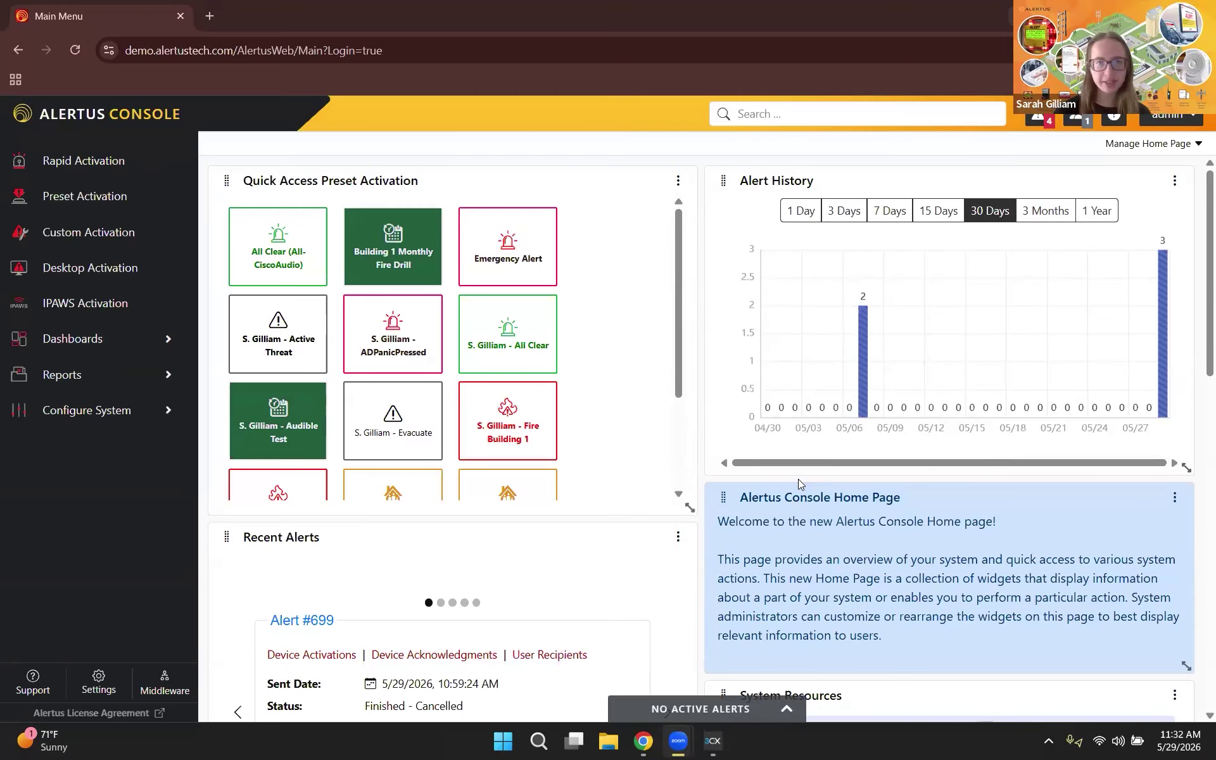
Step: Reveal the hidden taskbar tray icons so the Alertus Desktop client can be reached
{"action": "left_click", "coordinate": [1049, 744]}
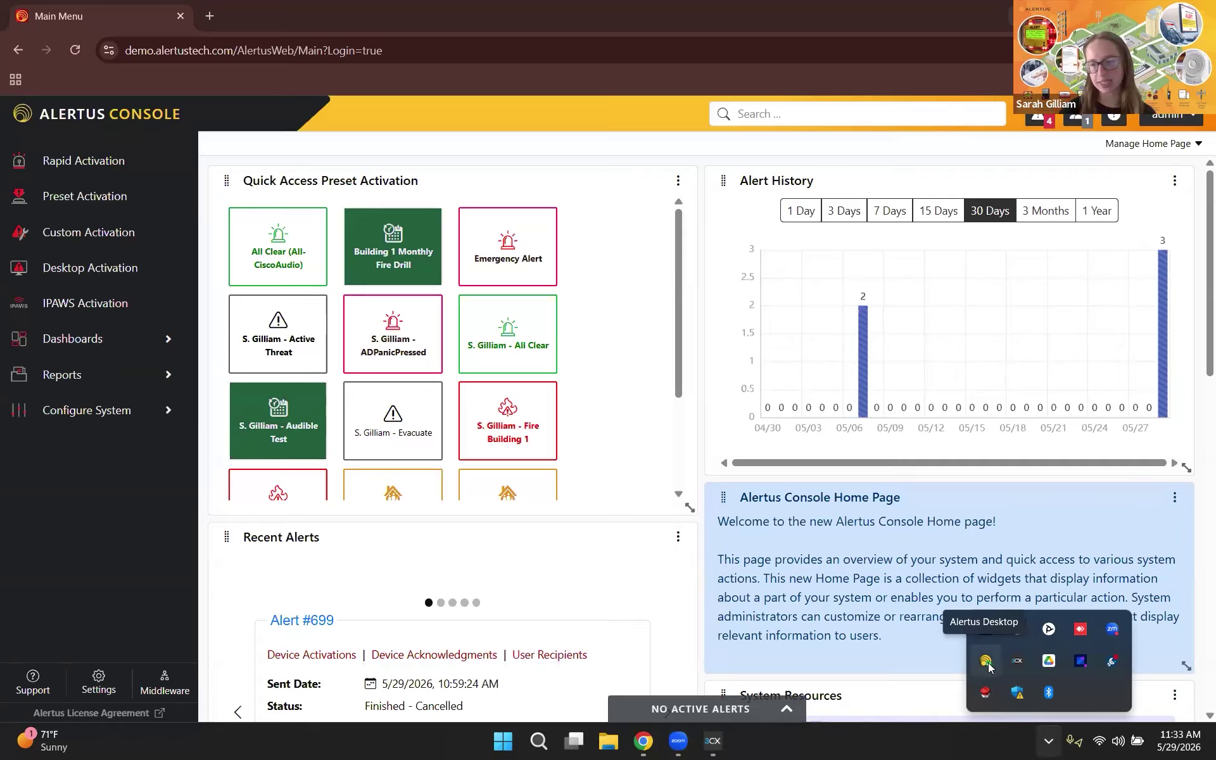
Step: Send FIRE BUILDING 1 from the Alertus Desktop tray, confirm with 'Yes', and acknowledge the evacuation notice
{"action": "right_click", "coordinate": [990, 666]}
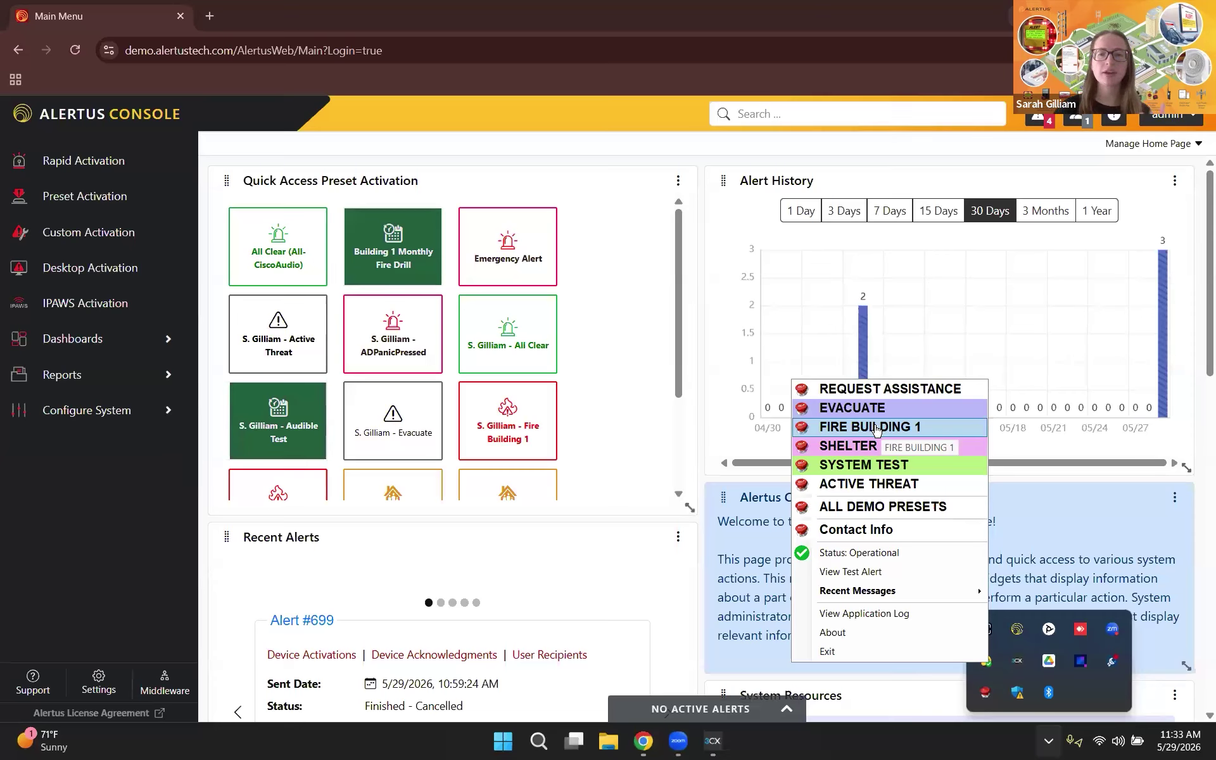
{"action": "left_click", "coordinate": [874, 428]}
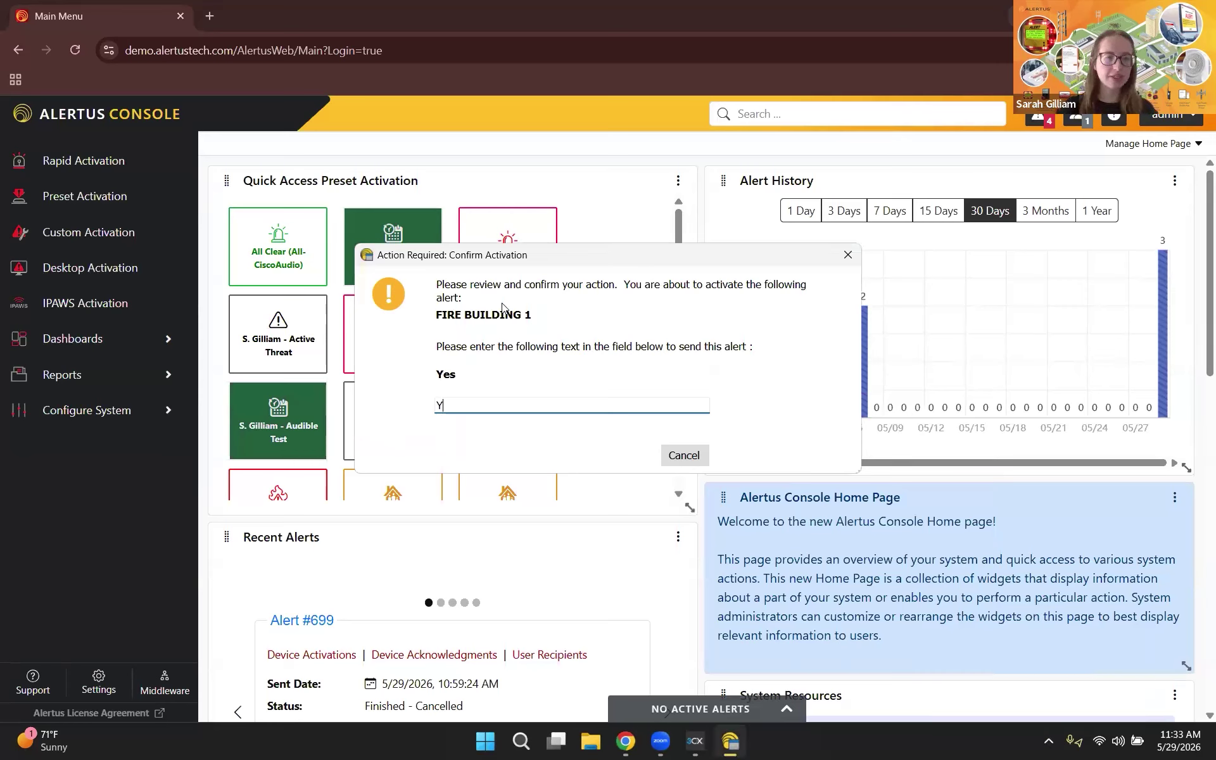
{"action": "type", "text": "Yes"}
{"action": "left_click", "coordinate": [461, 457]}
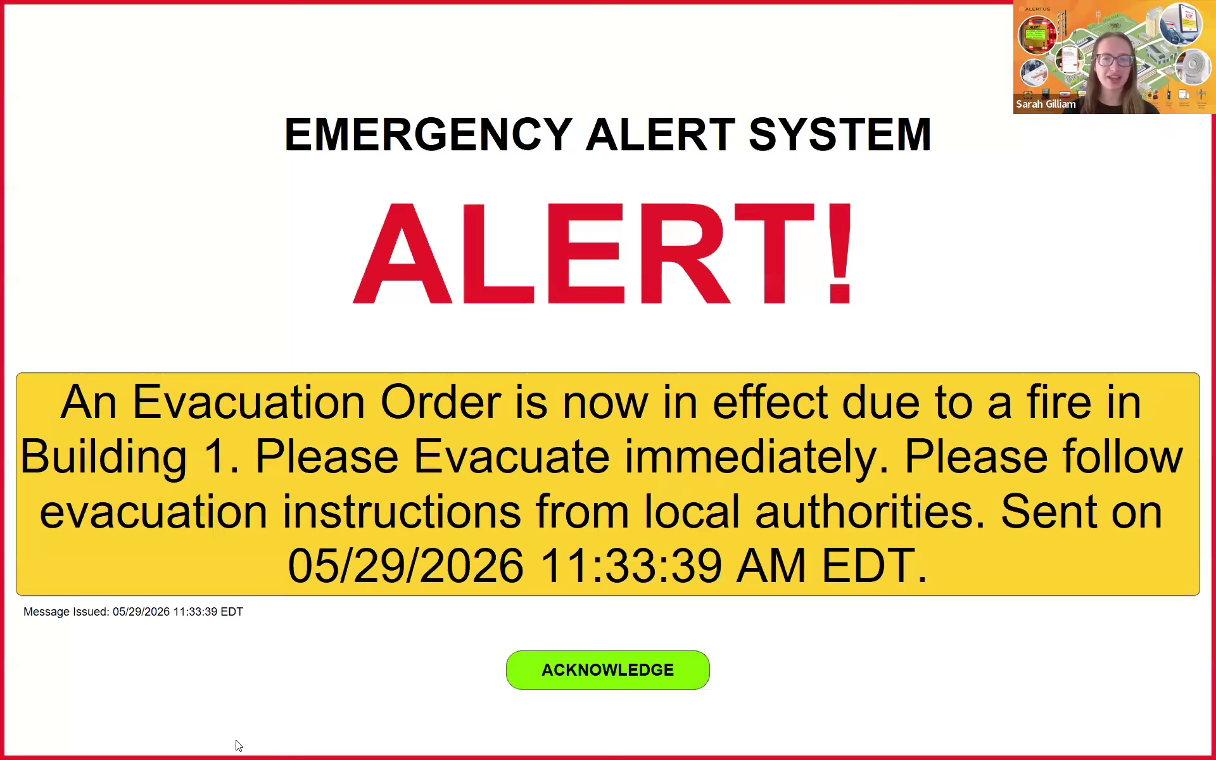
{"action": "left_click", "coordinate": [627, 670]}
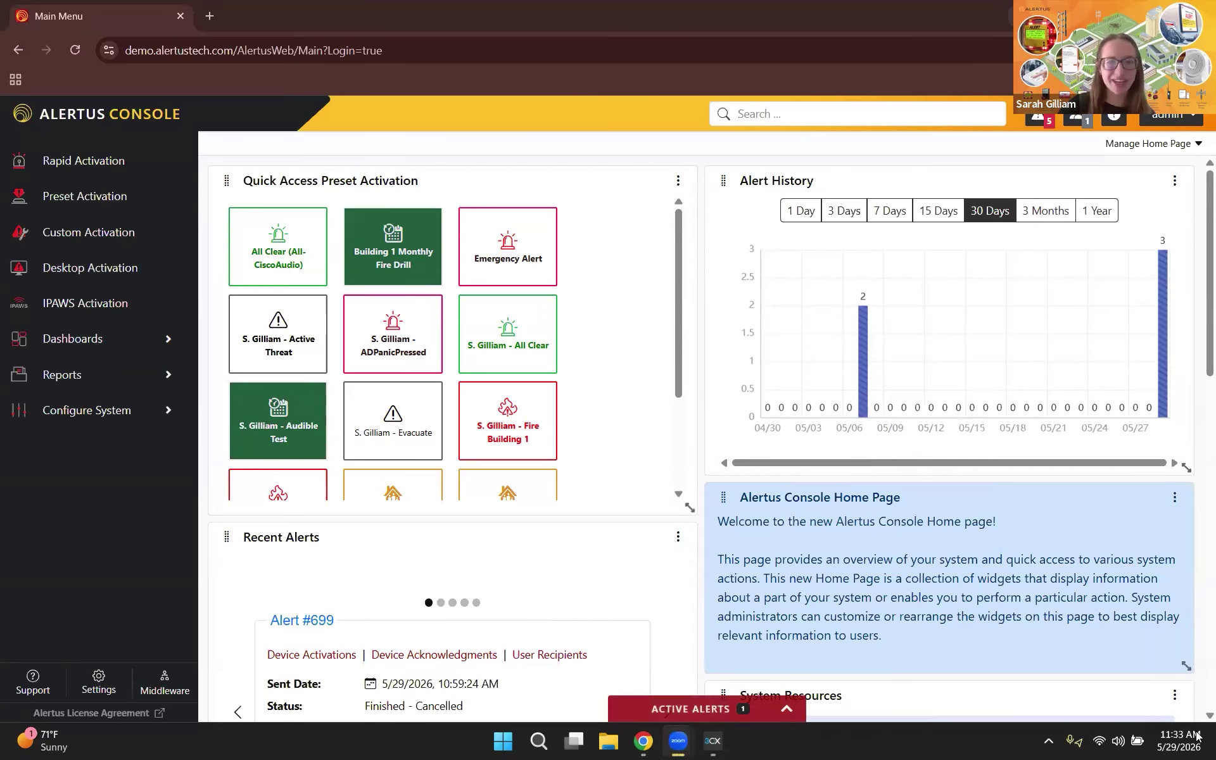
Step: Cancel Alert 700 from the expanded Active Alerts bar, then collapse the bar
{"action": "left_click", "coordinate": [772, 712]}
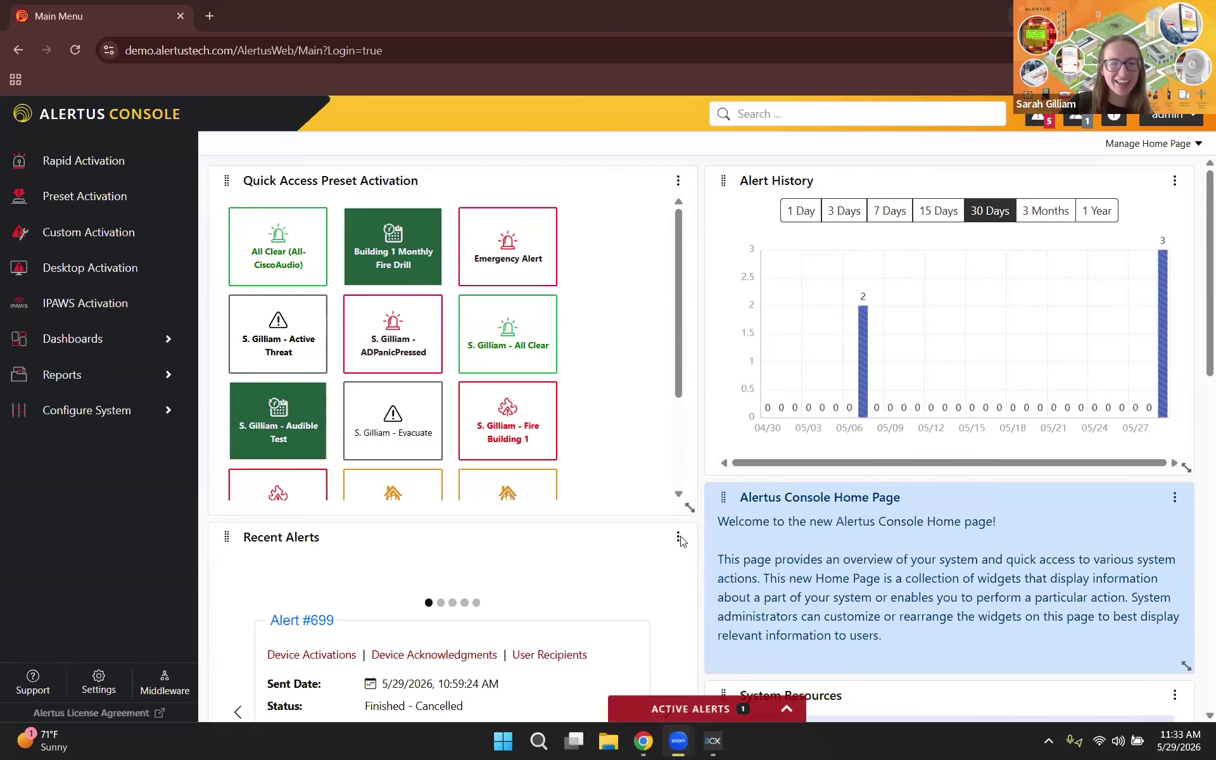
{"action": "left_click", "coordinate": [416, 698]}
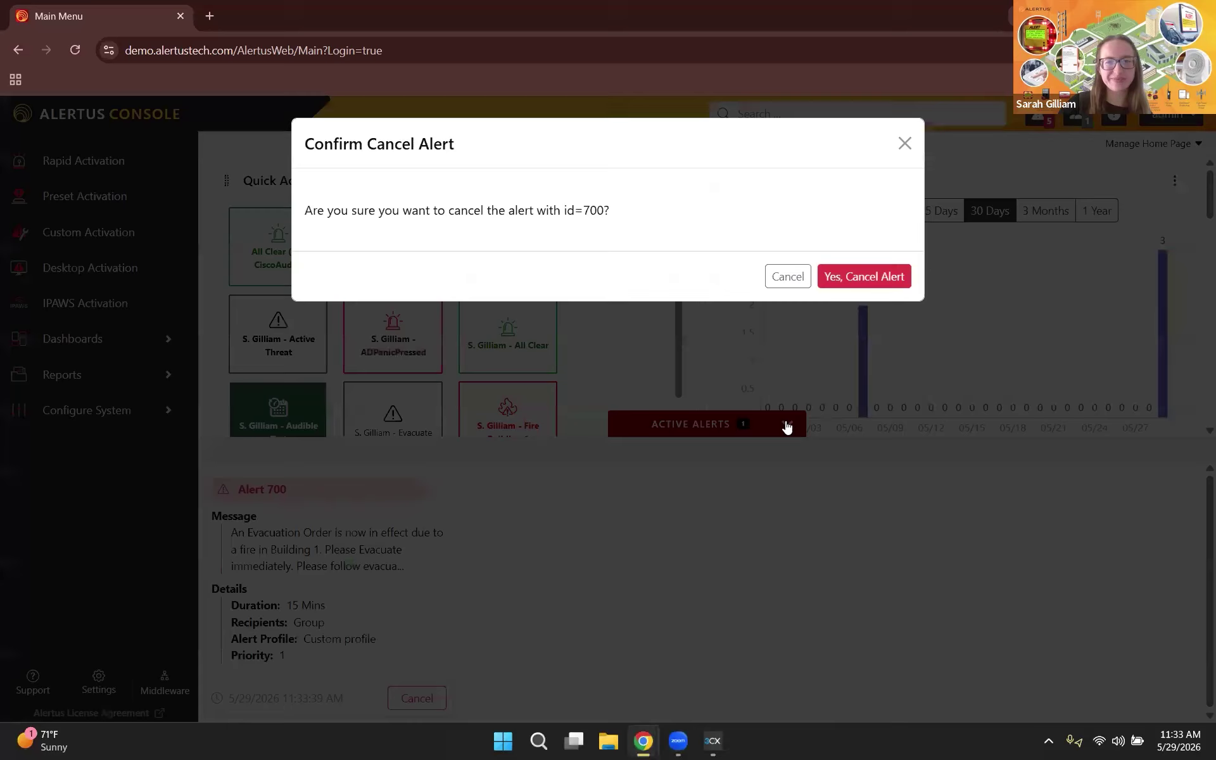
{"action": "left_click", "coordinate": [871, 282]}
{"action": "left_click", "coordinate": [787, 425]}
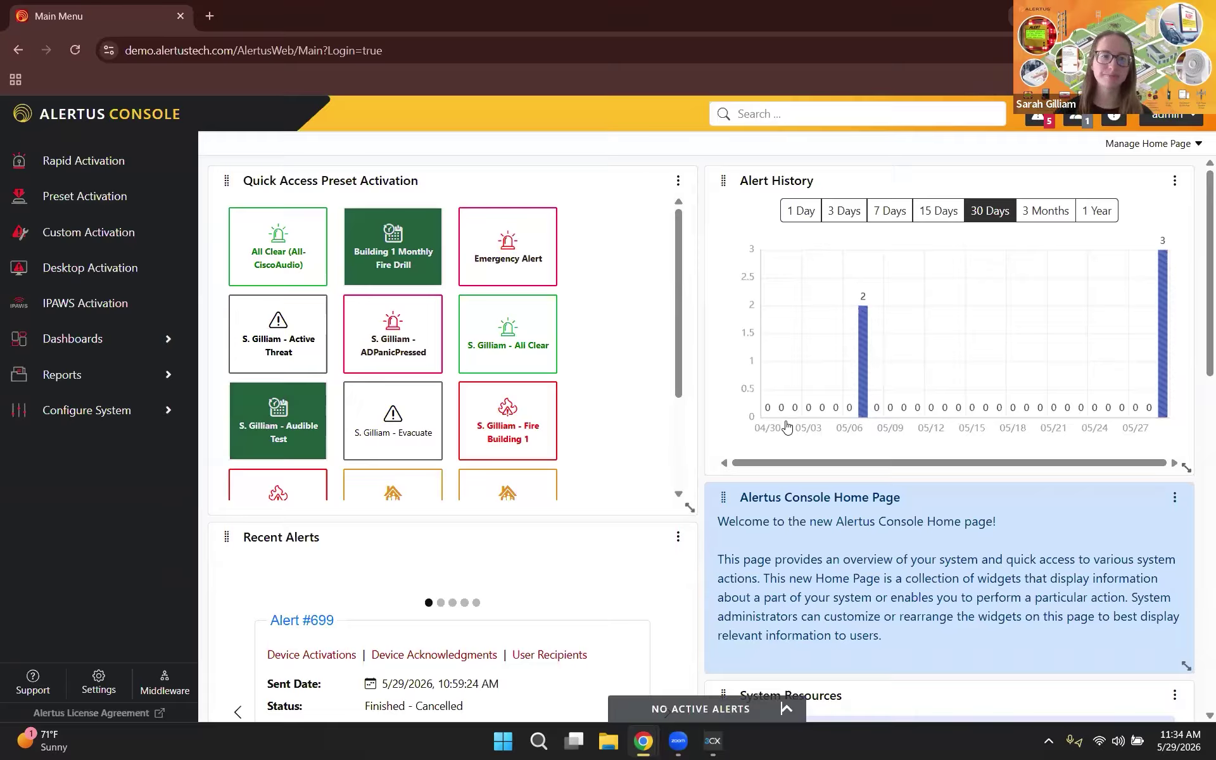
Step: Go to Configure System > Custom Event Triggers and scroll through the 12 listed triggers
{"action": "left_click", "coordinate": [99, 420]}
{"action": "scroll", "coordinate": [129, 436], "scroll_direction": "down", "scroll_amount": 1}
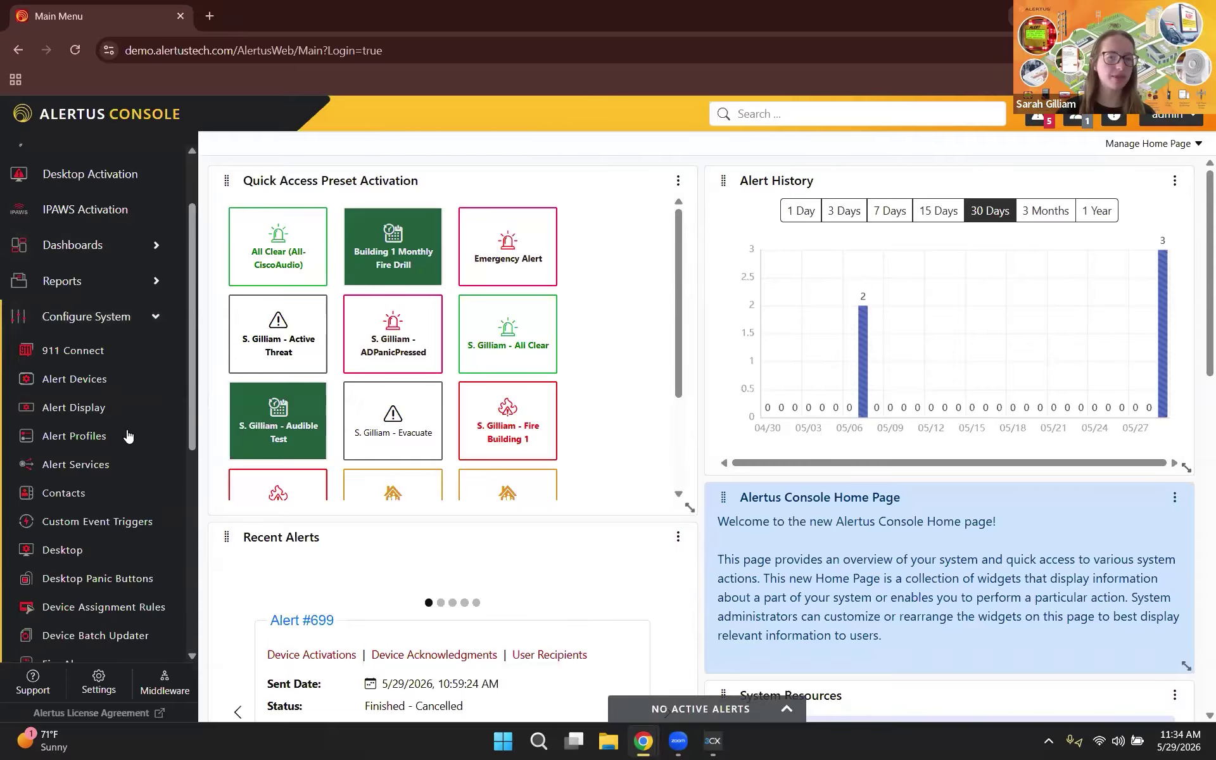
{"action": "scroll", "coordinate": [93, 465], "scroll_direction": "down", "scroll_amount": 1}
{"action": "left_click", "coordinate": [92, 467]}
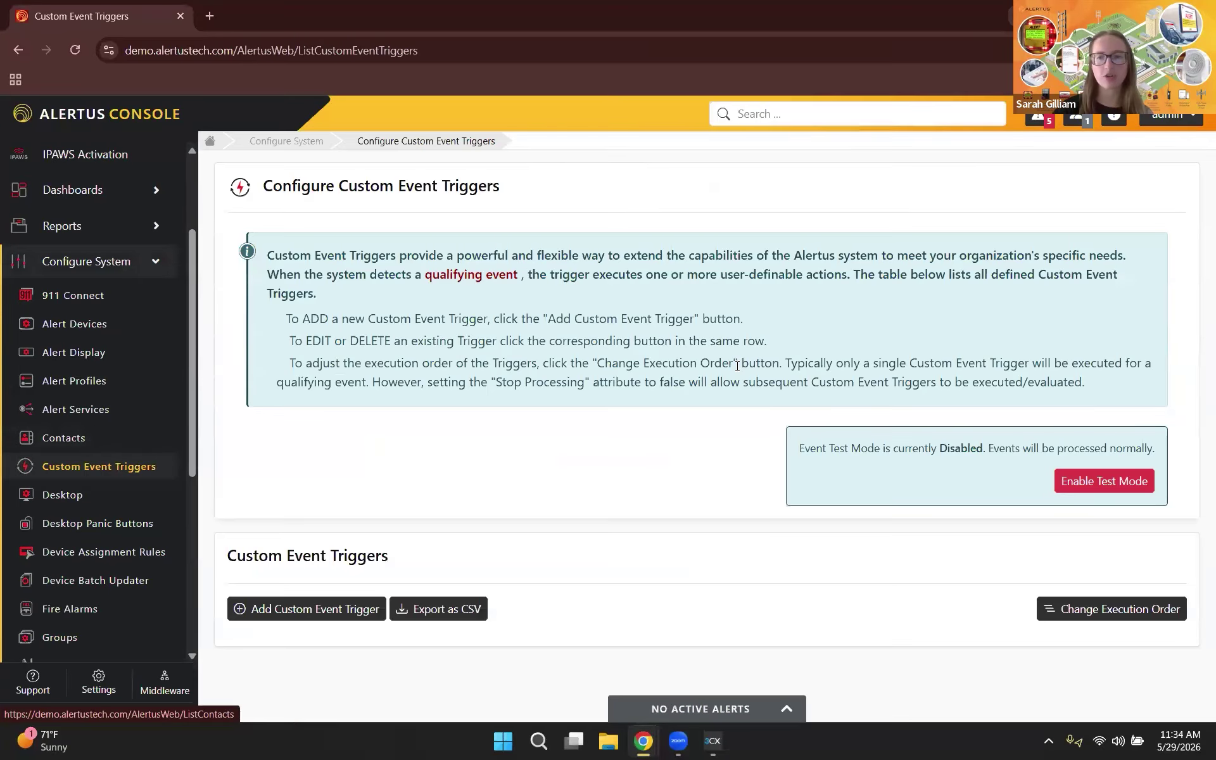
{"action": "scroll", "coordinate": [887, 443], "scroll_direction": "down", "scroll_amount": 1}
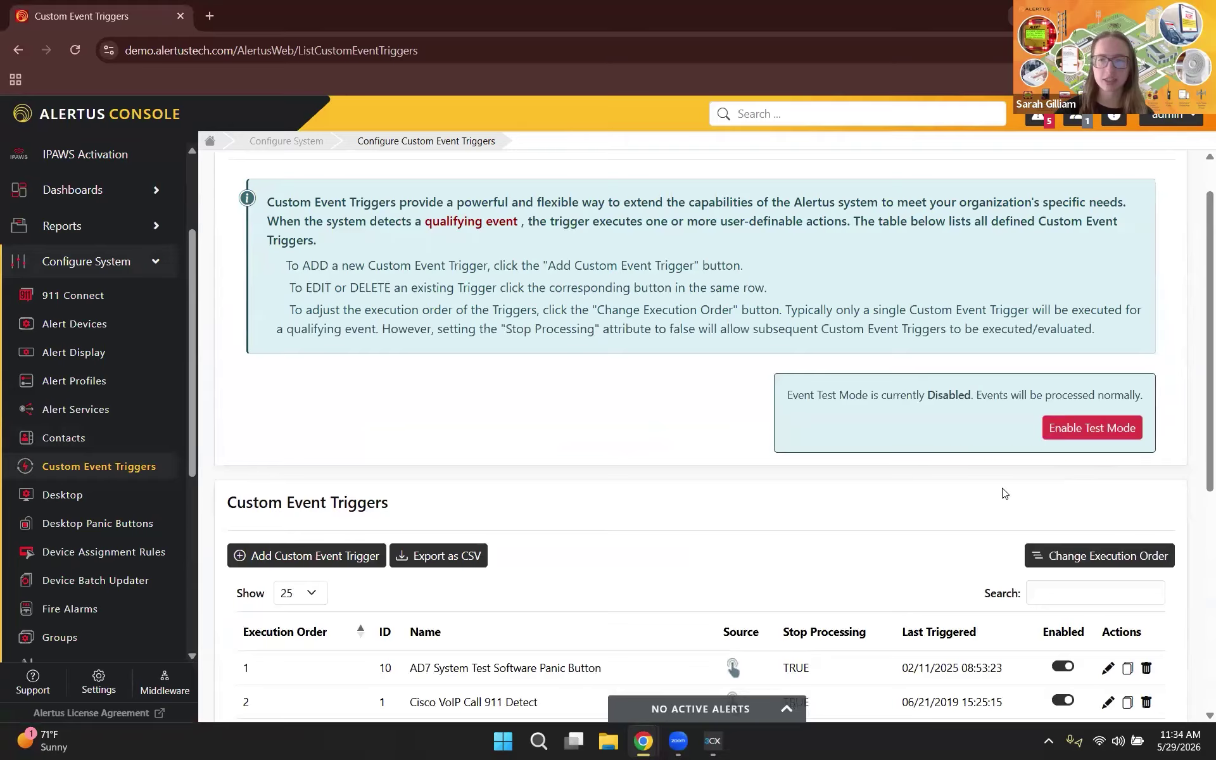
{"action": "scroll", "coordinate": [1004, 493], "scroll_direction": "down", "scroll_amount": 4}
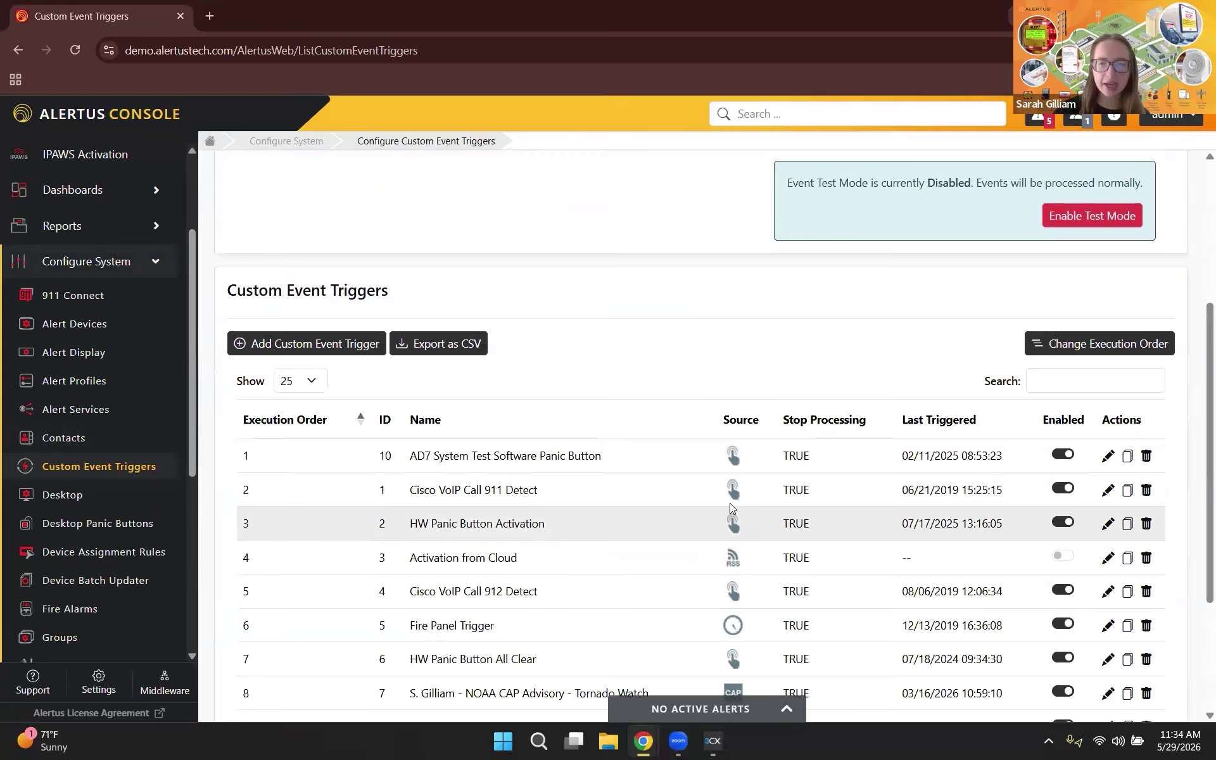
{"action": "scroll", "coordinate": [732, 509], "scroll_direction": "down", "scroll_amount": 1}
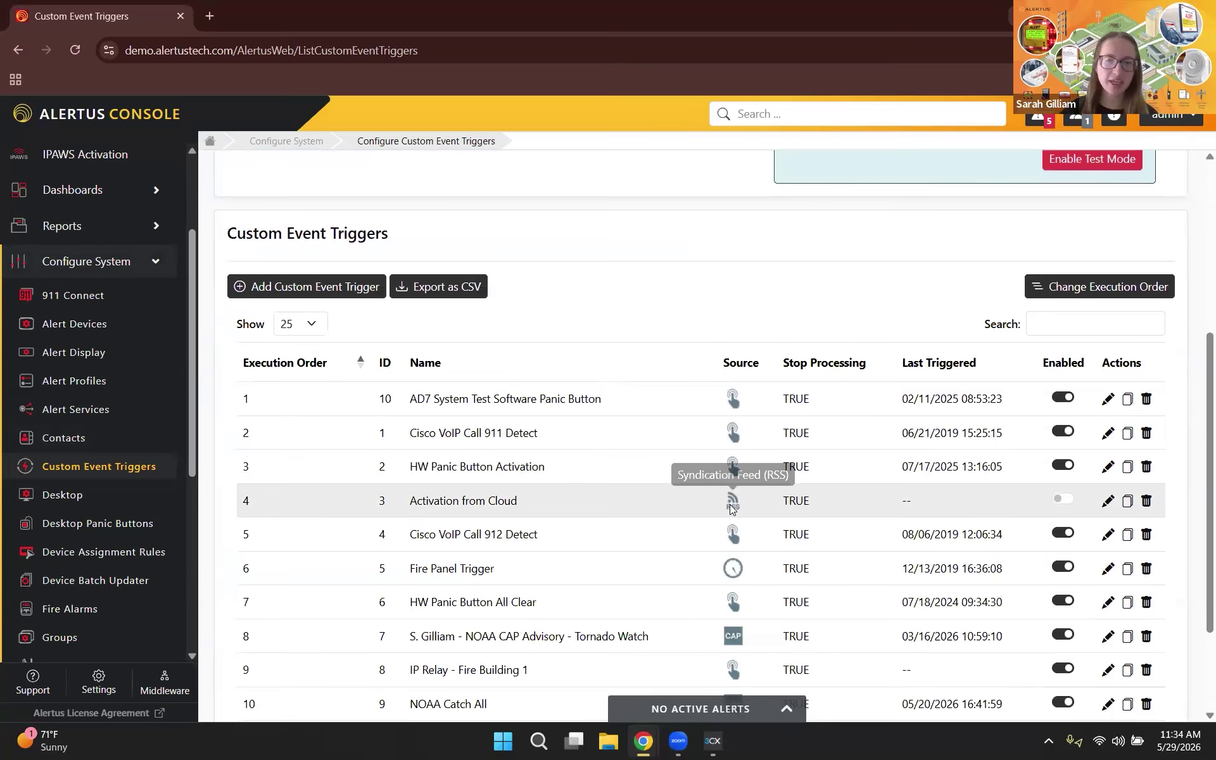
{"action": "scroll", "coordinate": [731, 545], "scroll_direction": "down", "scroll_amount": 2}
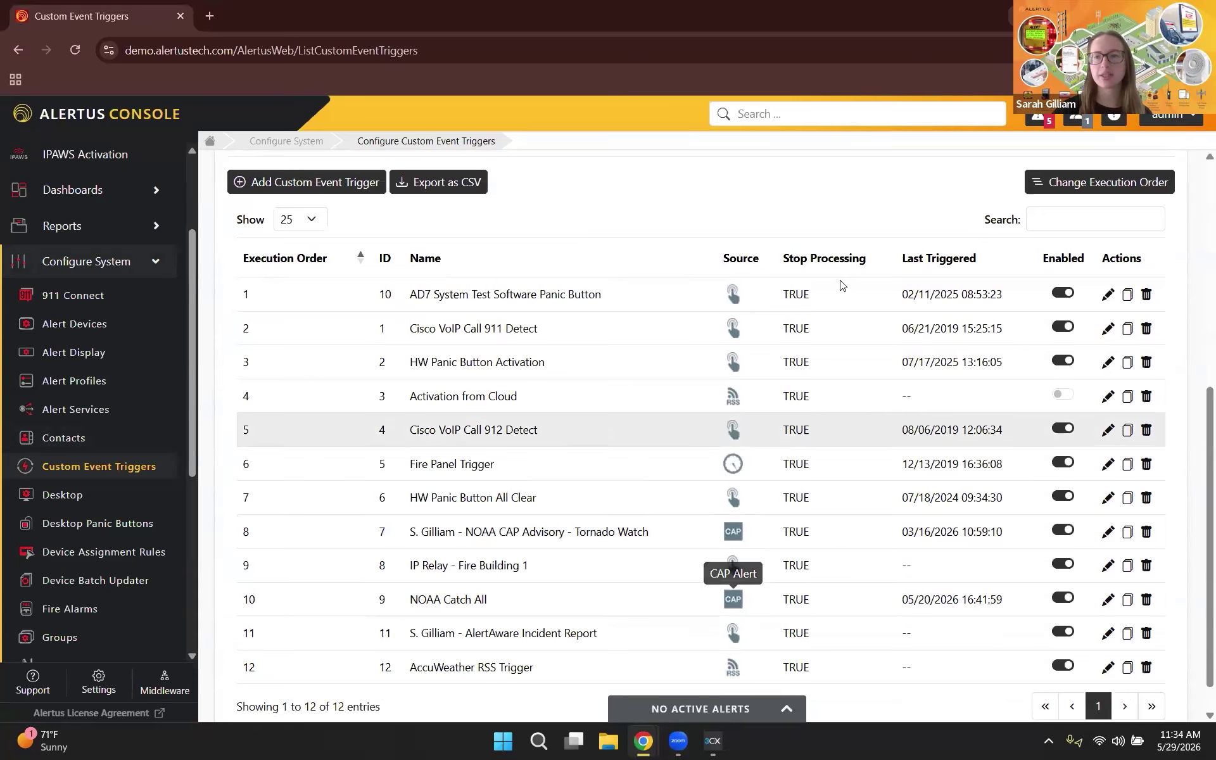
{"action": "scroll", "coordinate": [1073, 239], "scroll_direction": "up", "scroll_amount": 3}
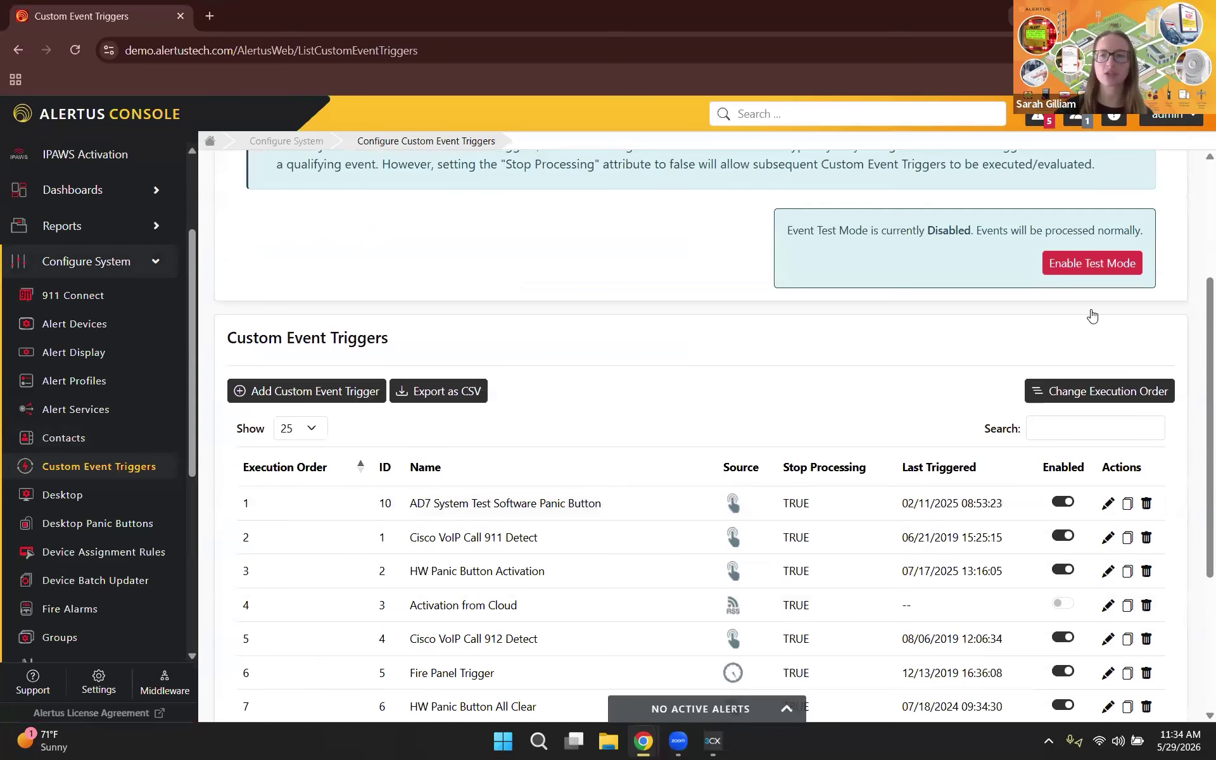
{"action": "scroll", "coordinate": [1092, 315], "scroll_direction": "up", "scroll_amount": 1}
Step: Enable Event Test Mode, then fire FIRE BUILDING 1 from the desktop tray, confirming with 'Yes'
{"action": "left_click", "coordinate": [1088, 310]}
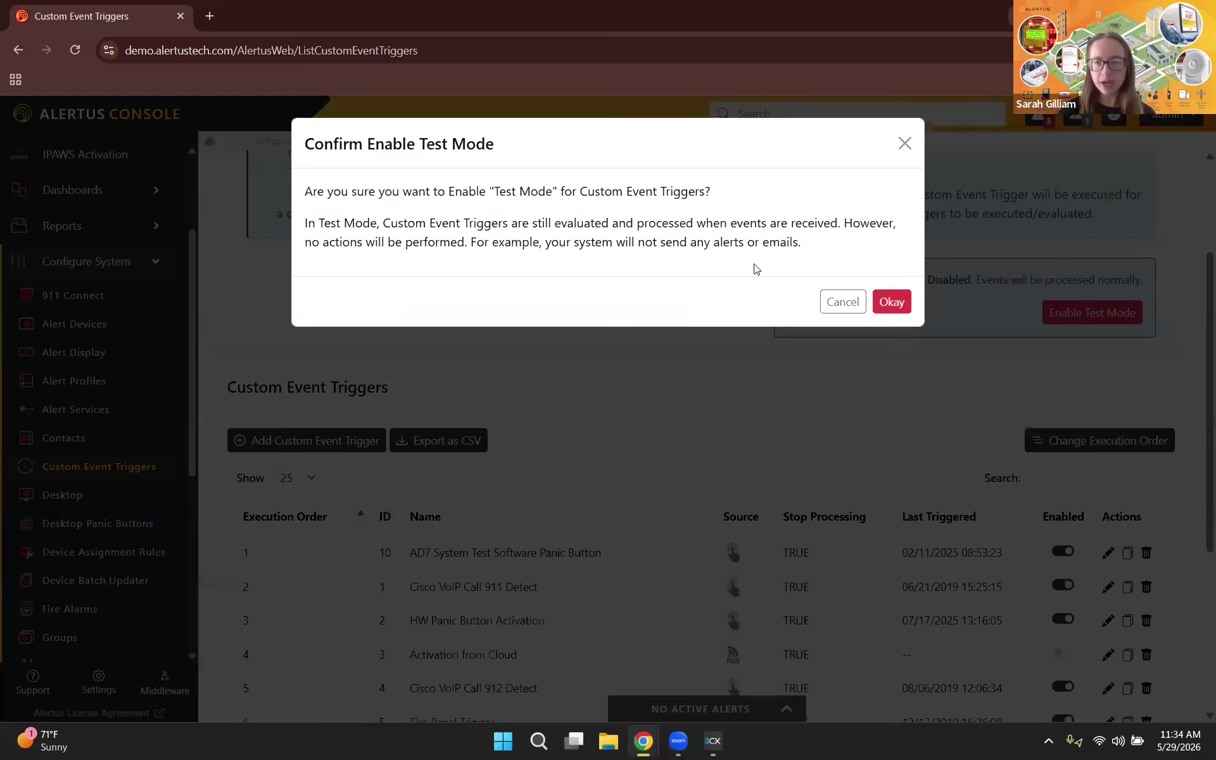
{"action": "left_click", "coordinate": [890, 304]}
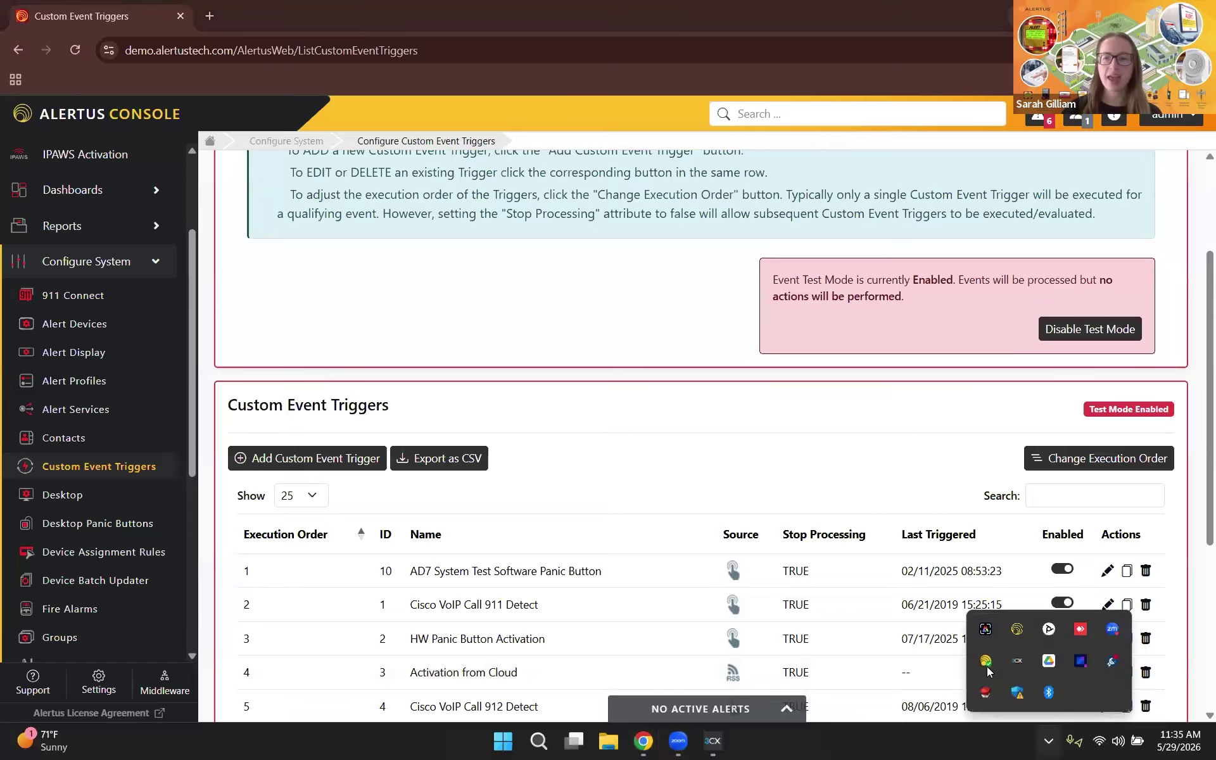
{"action": "right_click", "coordinate": [987, 670]}
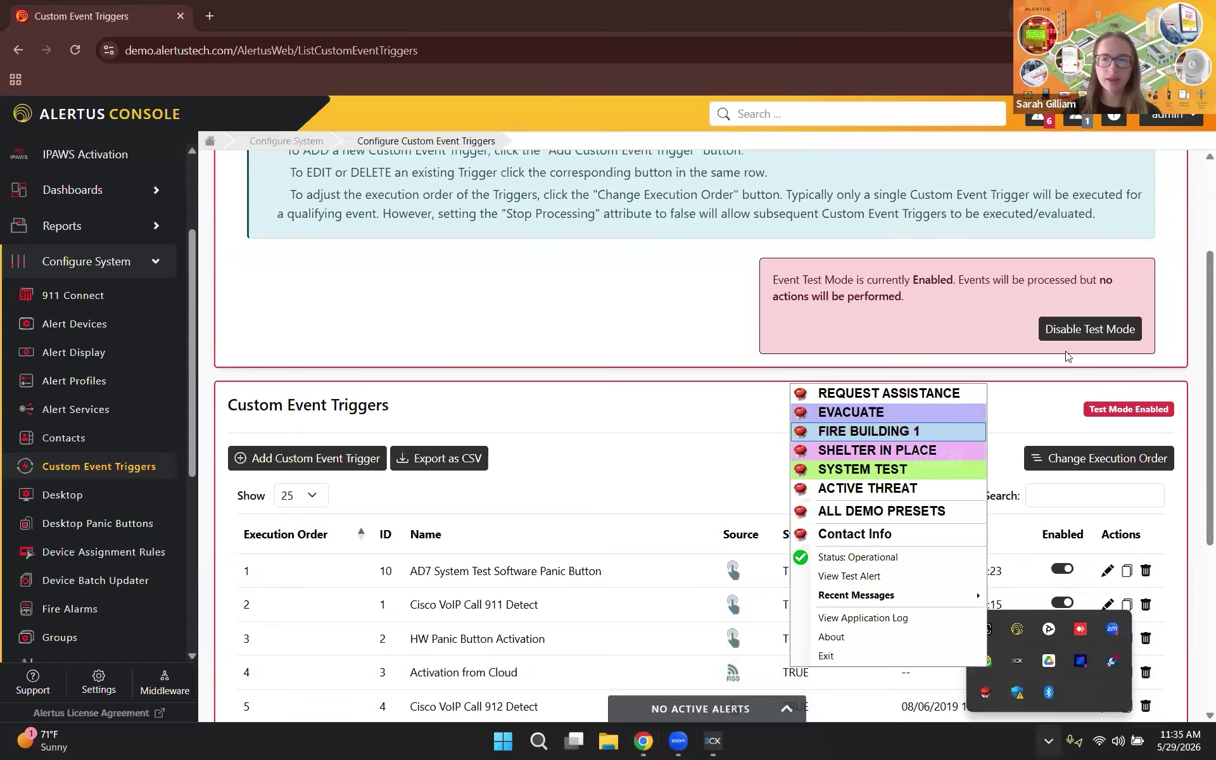
{"action": "key", "text": "Return"}
{"action": "type", "text": "Yes"}
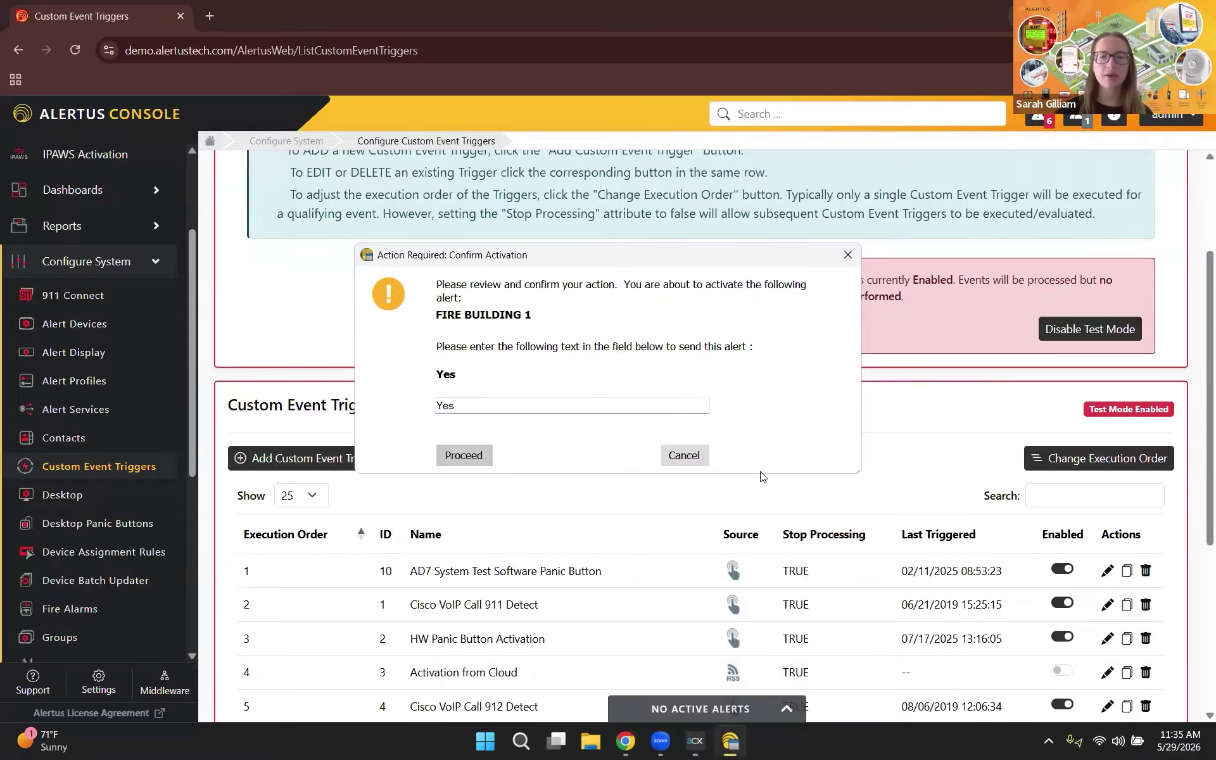
{"action": "key", "text": "Return"}
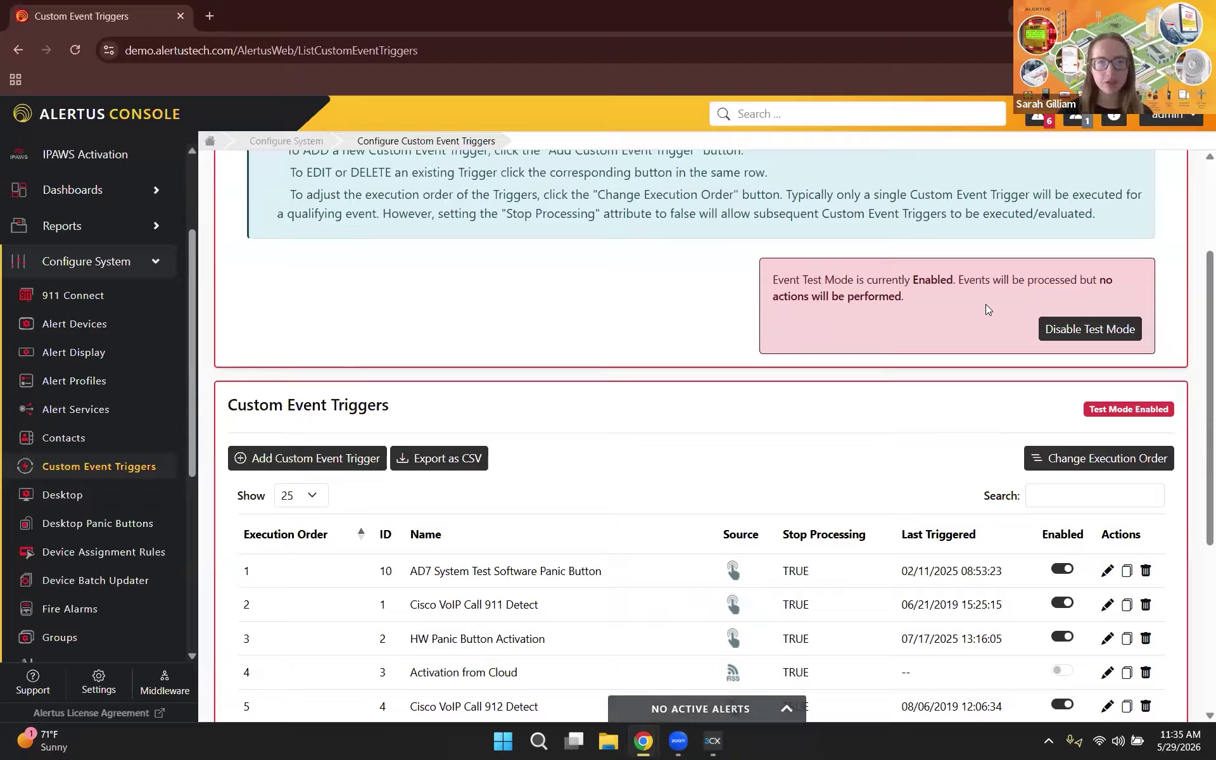
Step: Open Dashboards > Event Dashboard and sort its processed events table by Field 1
{"action": "left_click", "coordinate": [148, 270]}
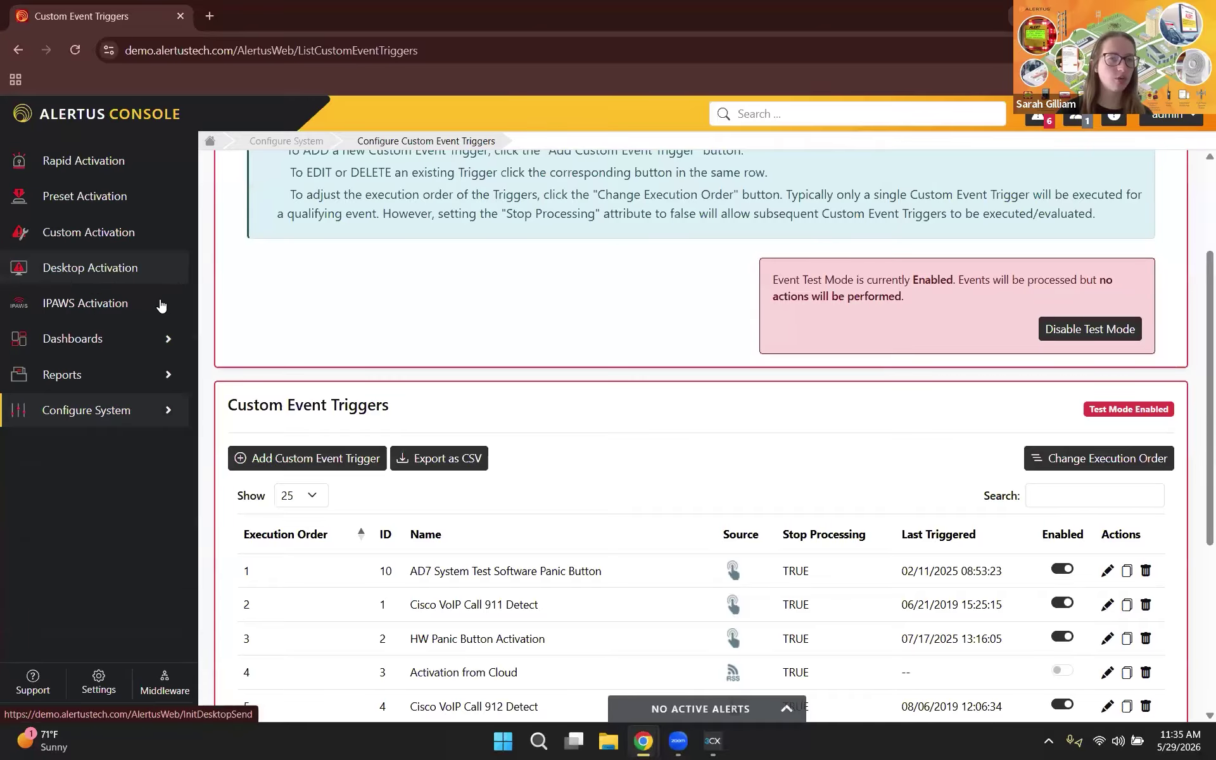
{"action": "left_click", "coordinate": [79, 346]}
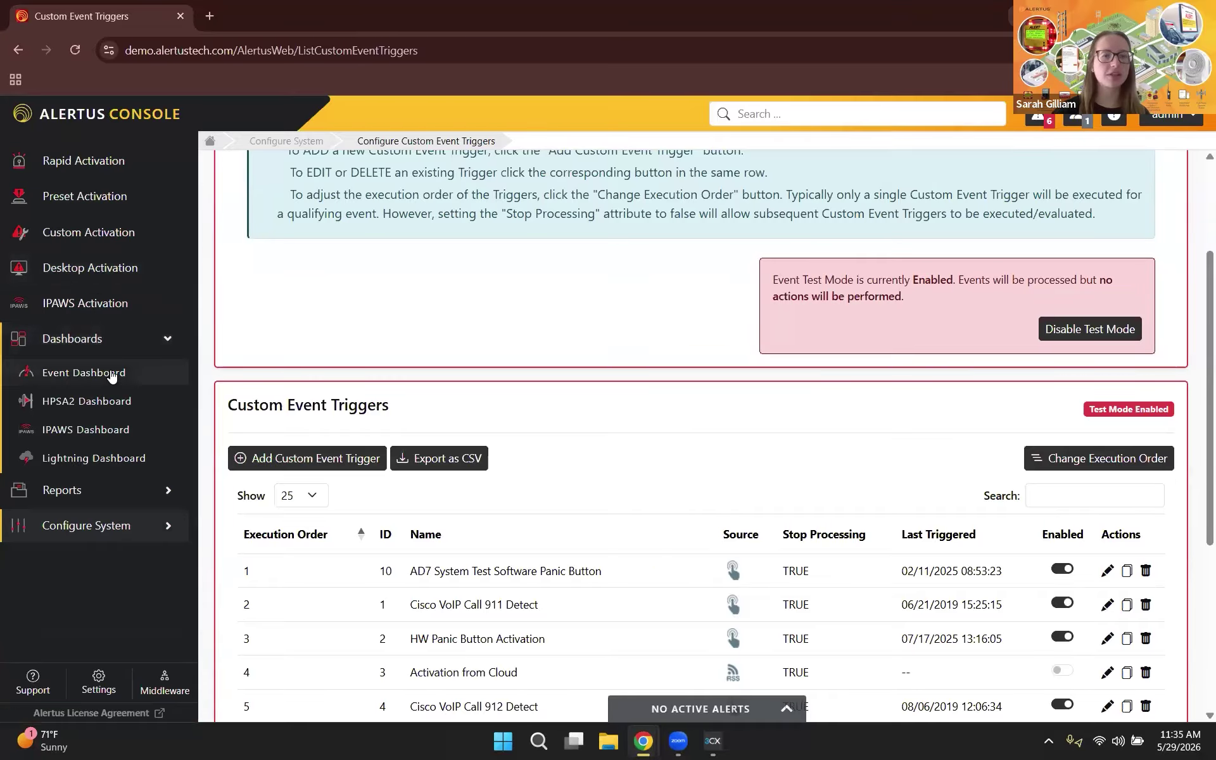
{"action": "left_click", "coordinate": [109, 375]}
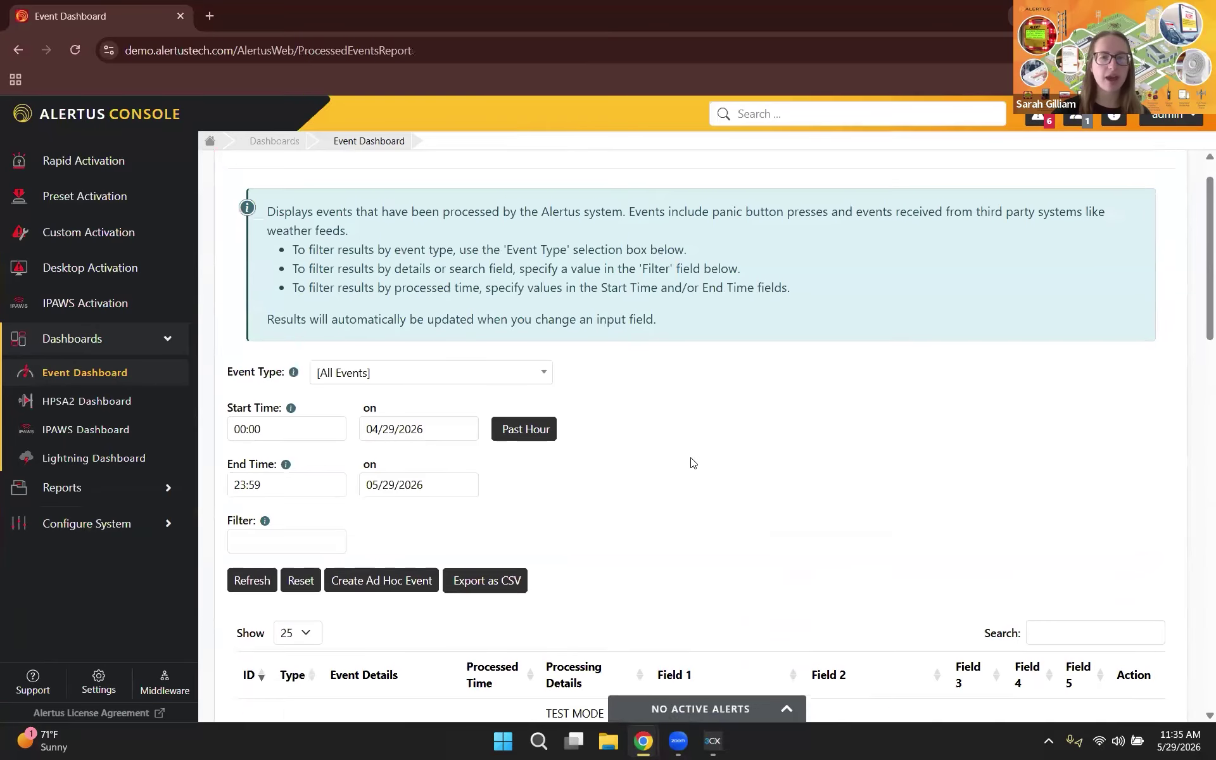
{"action": "scroll", "coordinate": [692, 463], "scroll_direction": "down", "scroll_amount": 2}
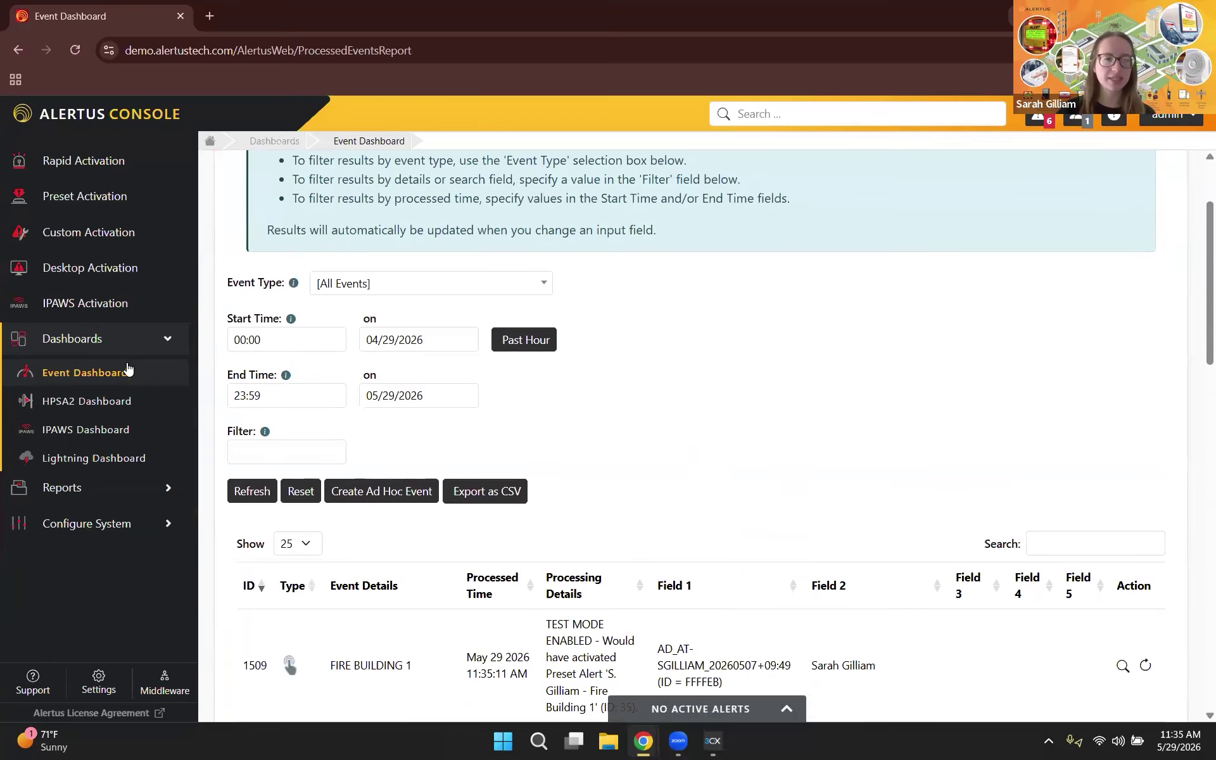
{"action": "scroll", "coordinate": [722, 466], "scroll_direction": "down", "scroll_amount": 2}
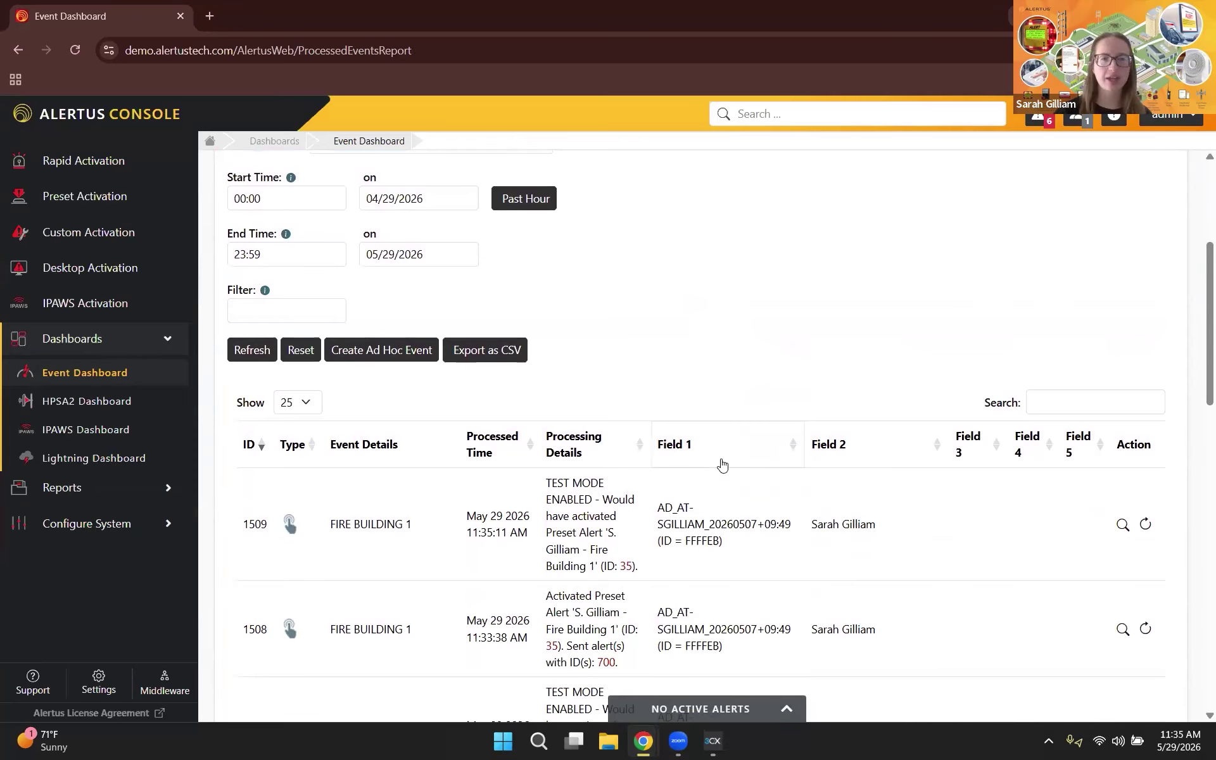
{"action": "left_click", "coordinate": [723, 466]}
{"action": "scroll", "coordinate": [723, 465], "scroll_direction": "down", "scroll_amount": 3}
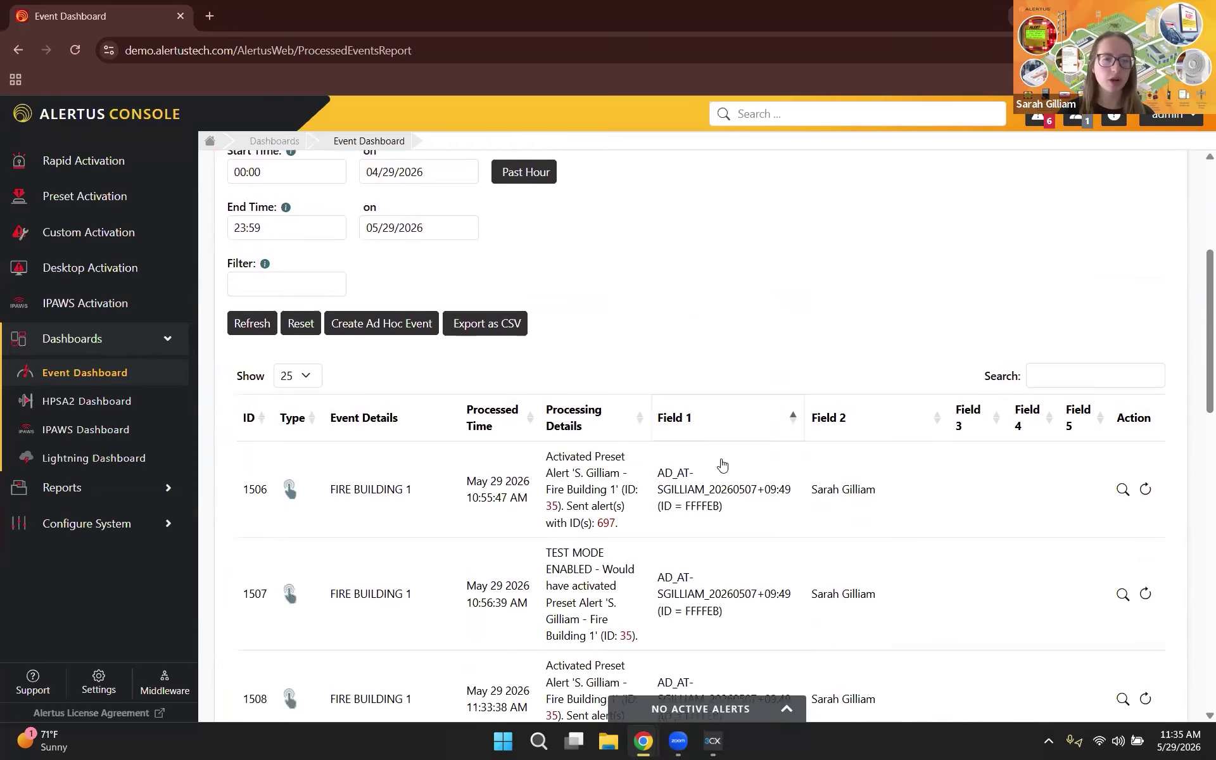
{"action": "scroll", "coordinate": [723, 465], "scroll_direction": "down", "scroll_amount": 1}
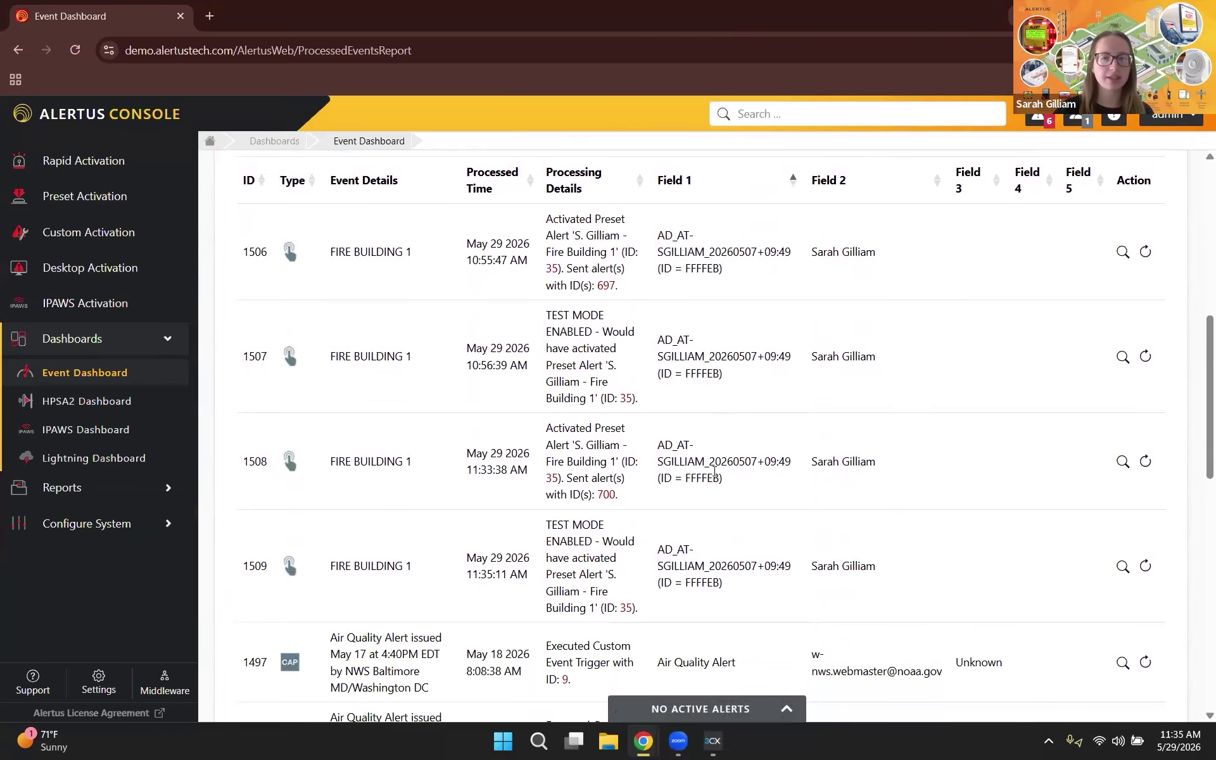
{"action": "scroll", "coordinate": [715, 474], "scroll_direction": "up", "scroll_amount": 1}
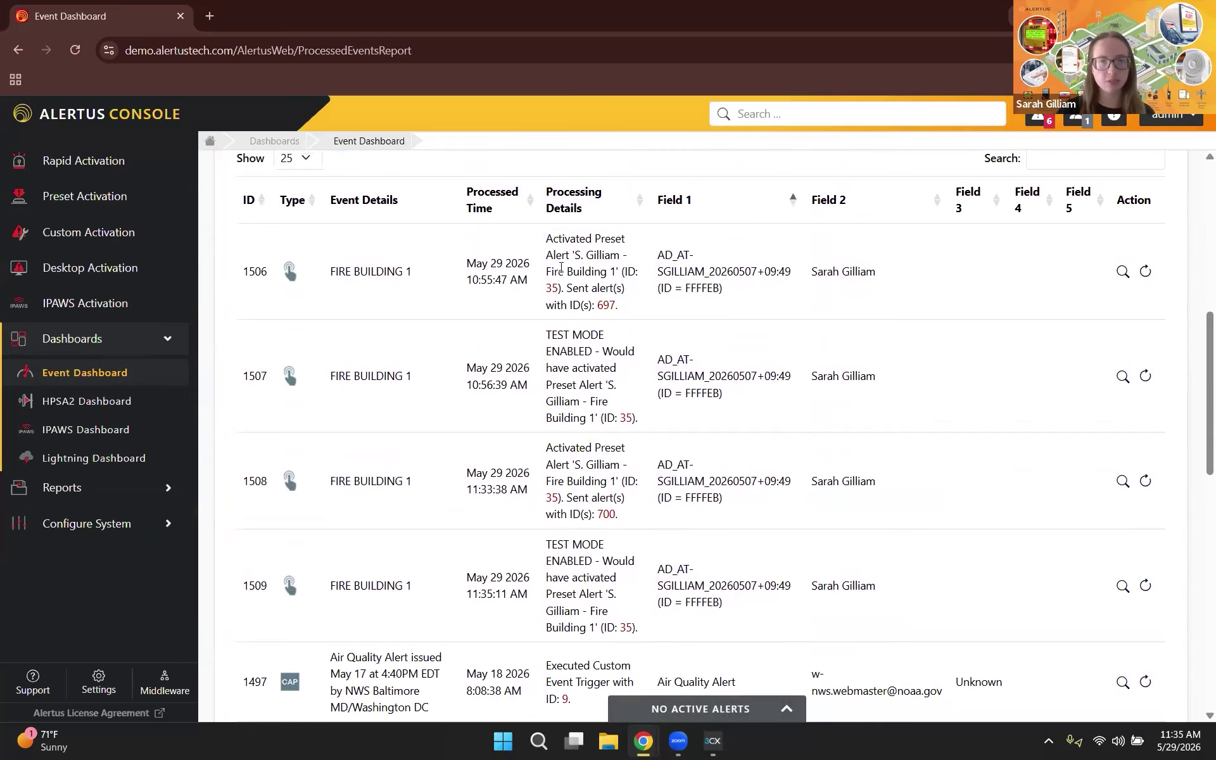
{"action": "scroll", "coordinate": [589, 289], "scroll_direction": "up", "scroll_amount": 1}
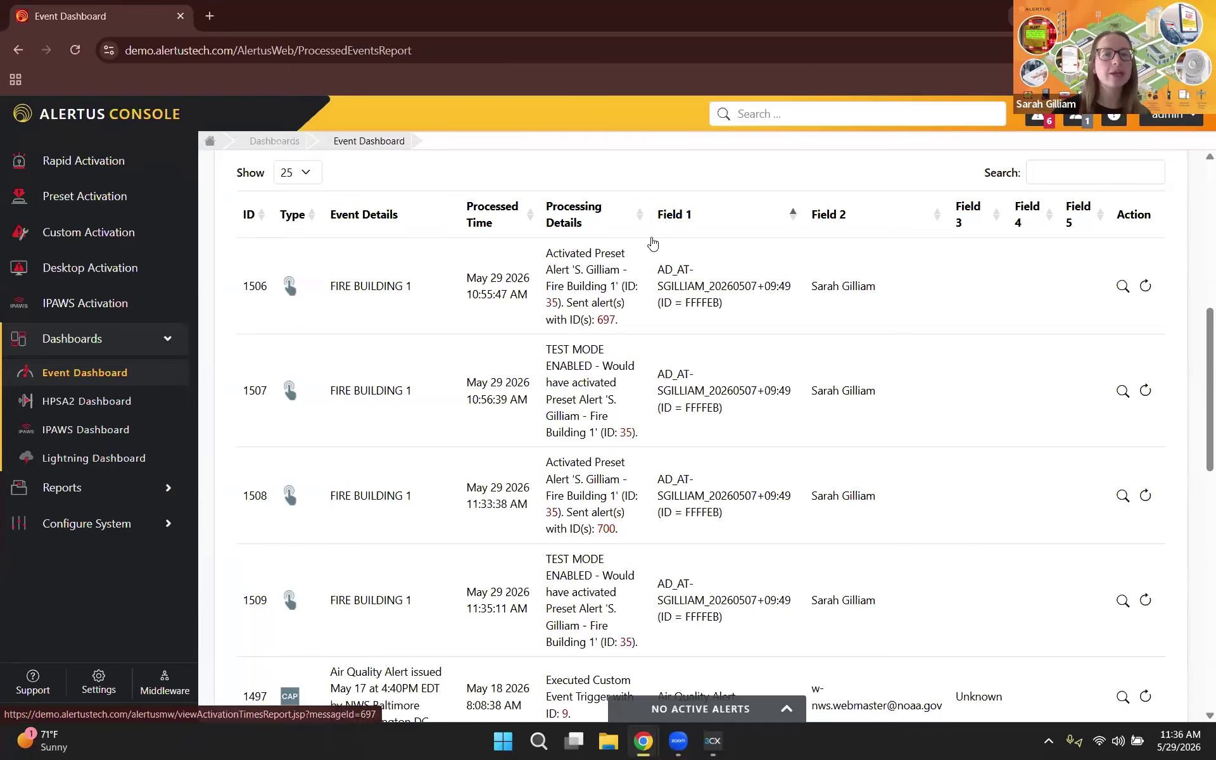
Step: Reload the Event Dashboard, highlight TEST MODE ENABLED on the newest event, and check the desktop tray menu
{"action": "left_click", "coordinate": [85, 379]}
{"action": "scroll", "coordinate": [672, 438], "scroll_direction": "down", "scroll_amount": 5}
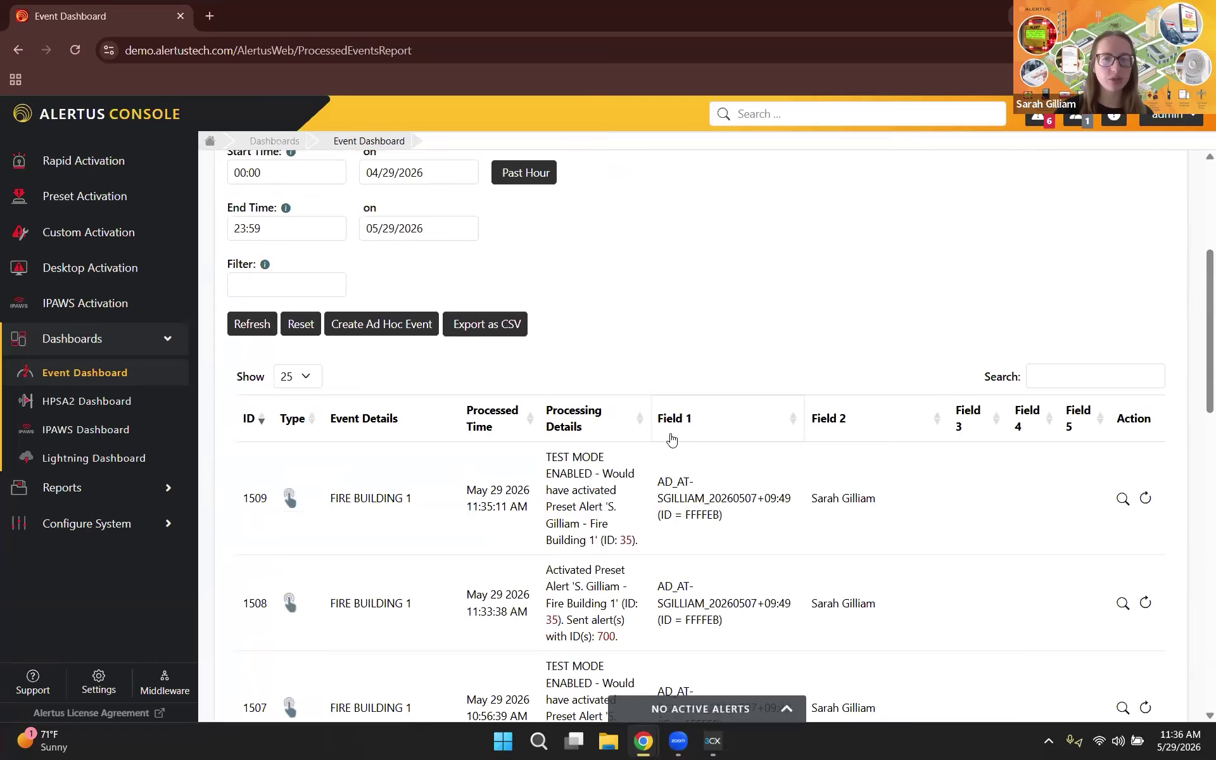
{"action": "scroll", "coordinate": [672, 437], "scroll_direction": "down", "scroll_amount": 1}
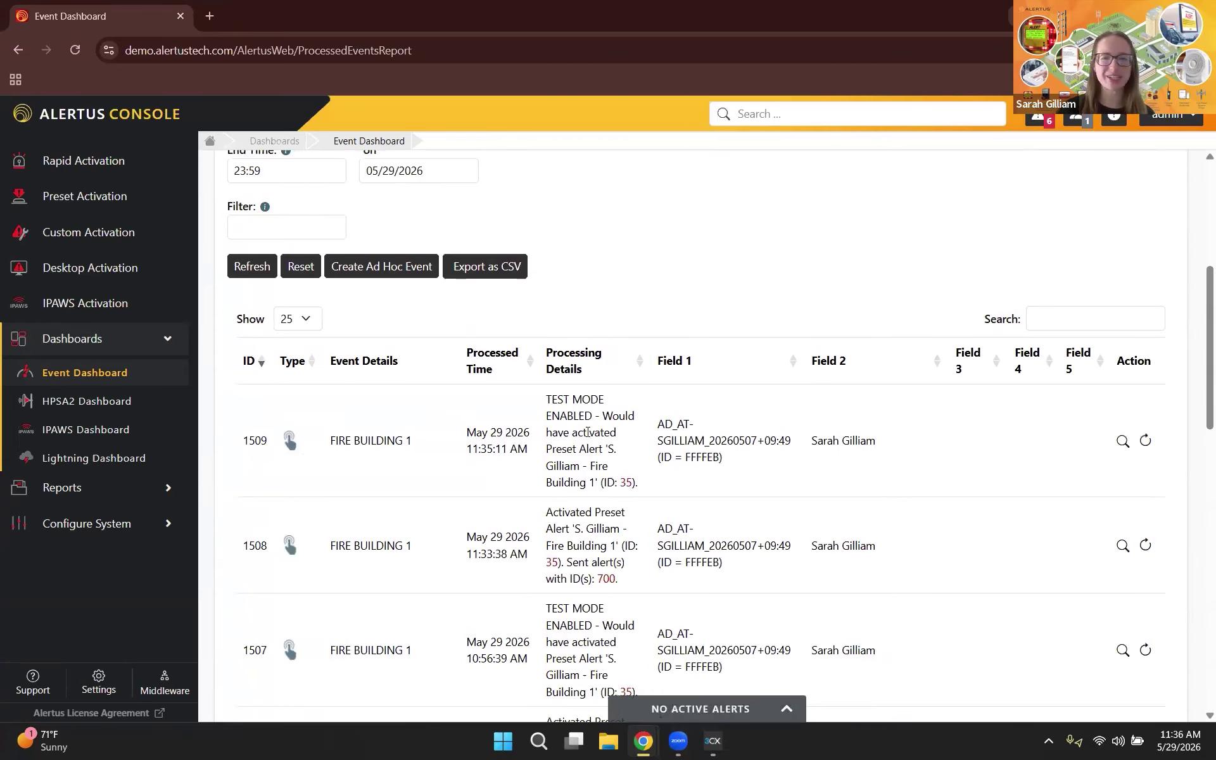
{"action": "scroll", "coordinate": [580, 405], "scroll_direction": "down", "scroll_amount": 1}
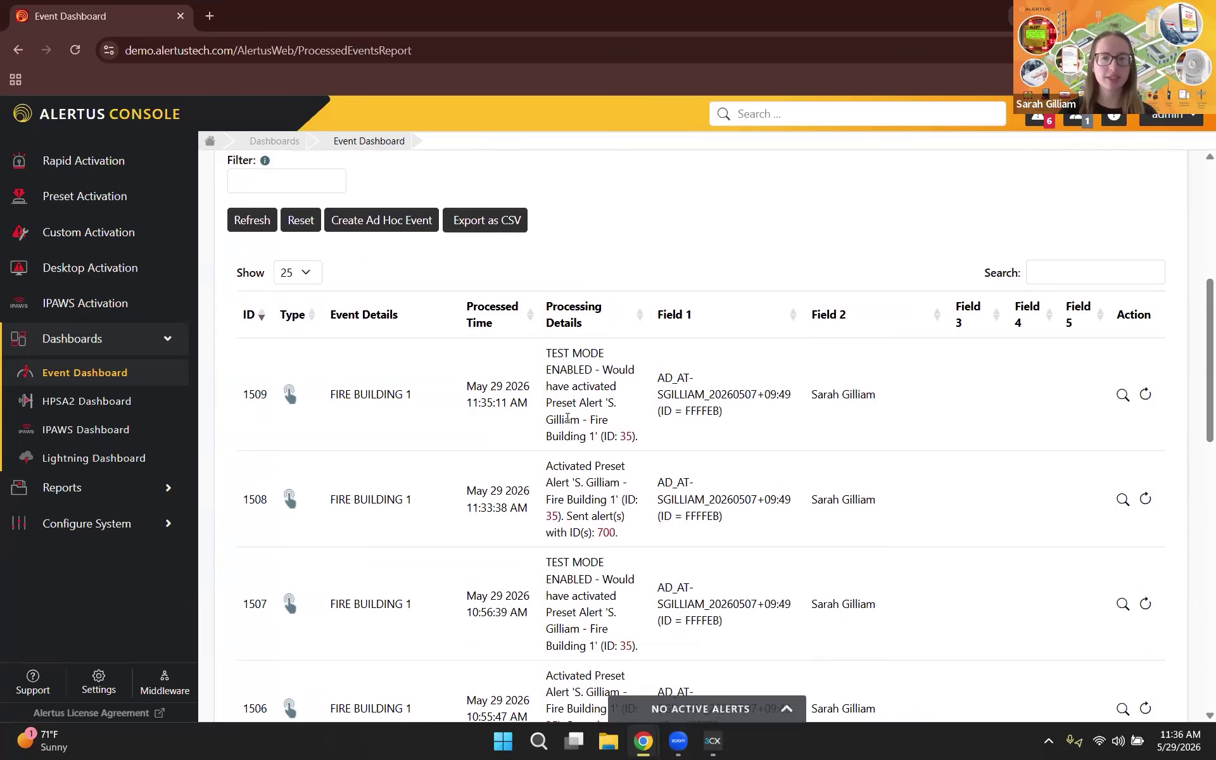
{"action": "left_click_drag", "start_coordinate": [564, 353], "coordinate": [590, 368]}
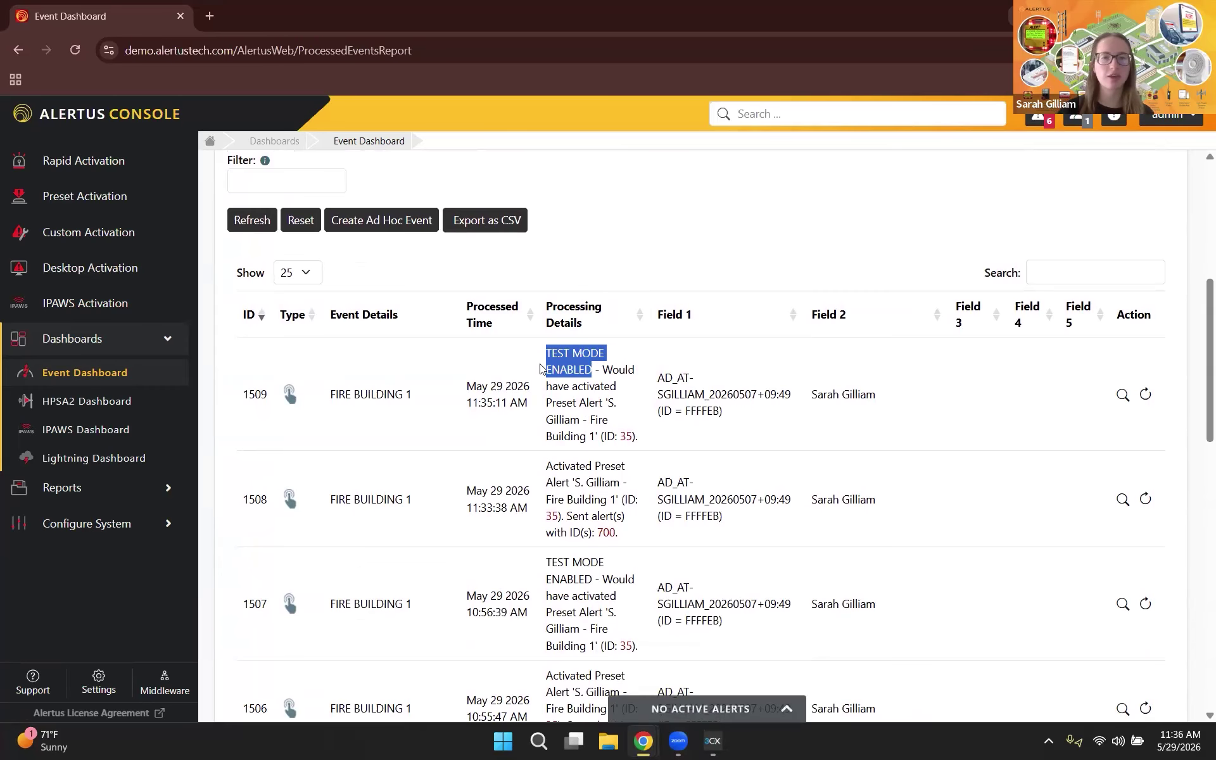
{"action": "left_click", "coordinate": [611, 404]}
{"action": "scroll", "coordinate": [589, 358], "scroll_direction": "down", "scroll_amount": 1}
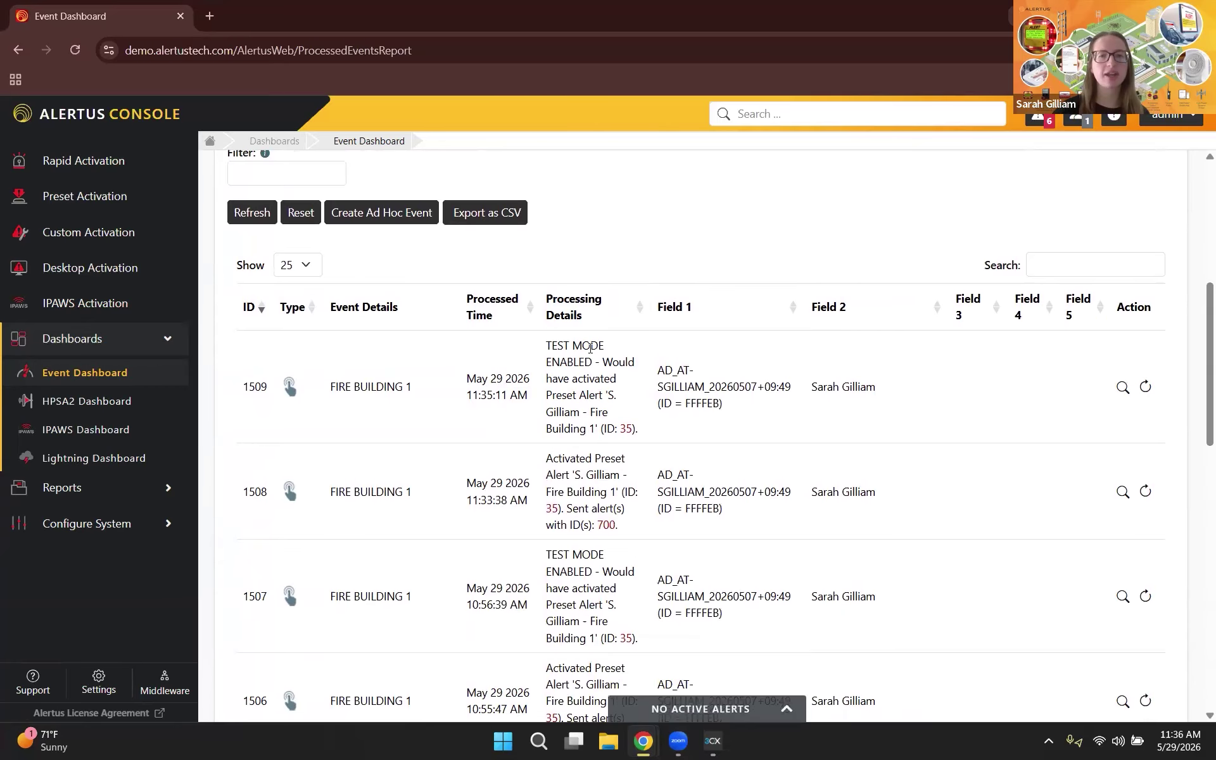
{"action": "scroll", "coordinate": [583, 377], "scroll_direction": "down", "scroll_amount": 1}
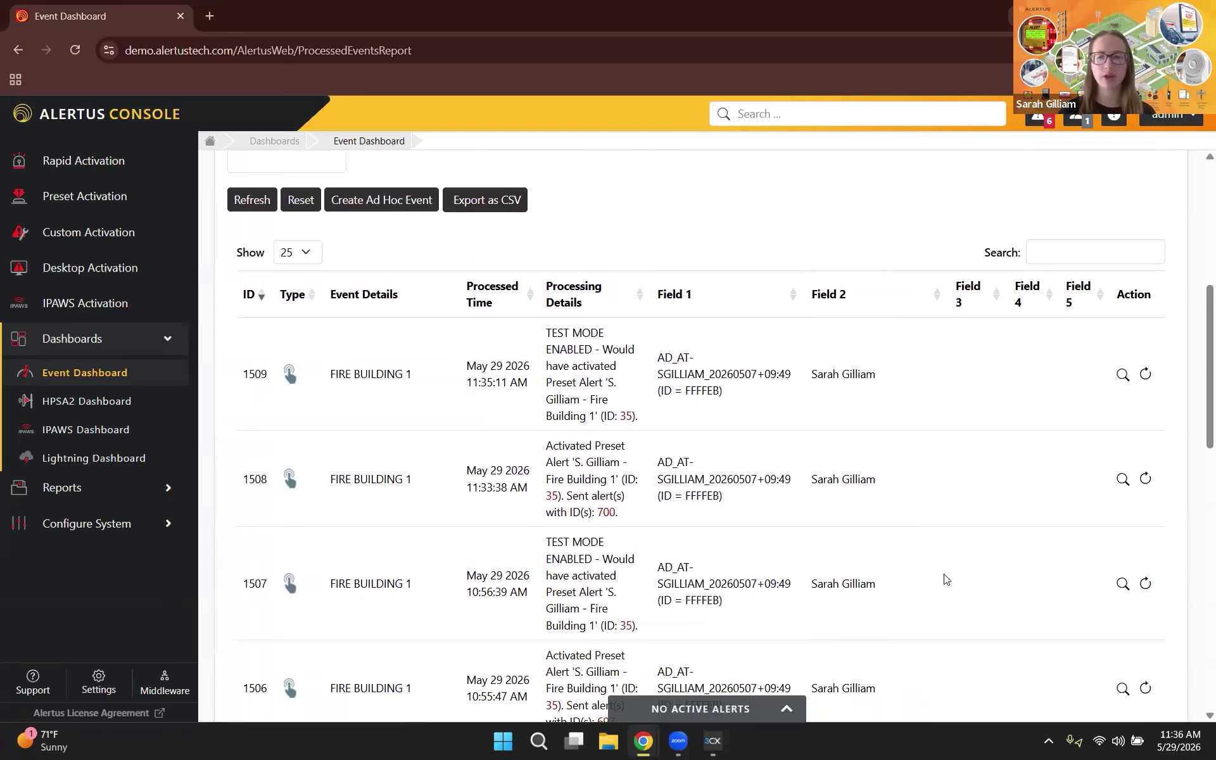
{"action": "left_click", "coordinate": [1049, 742]}
{"action": "right_click", "coordinate": [985, 660]}
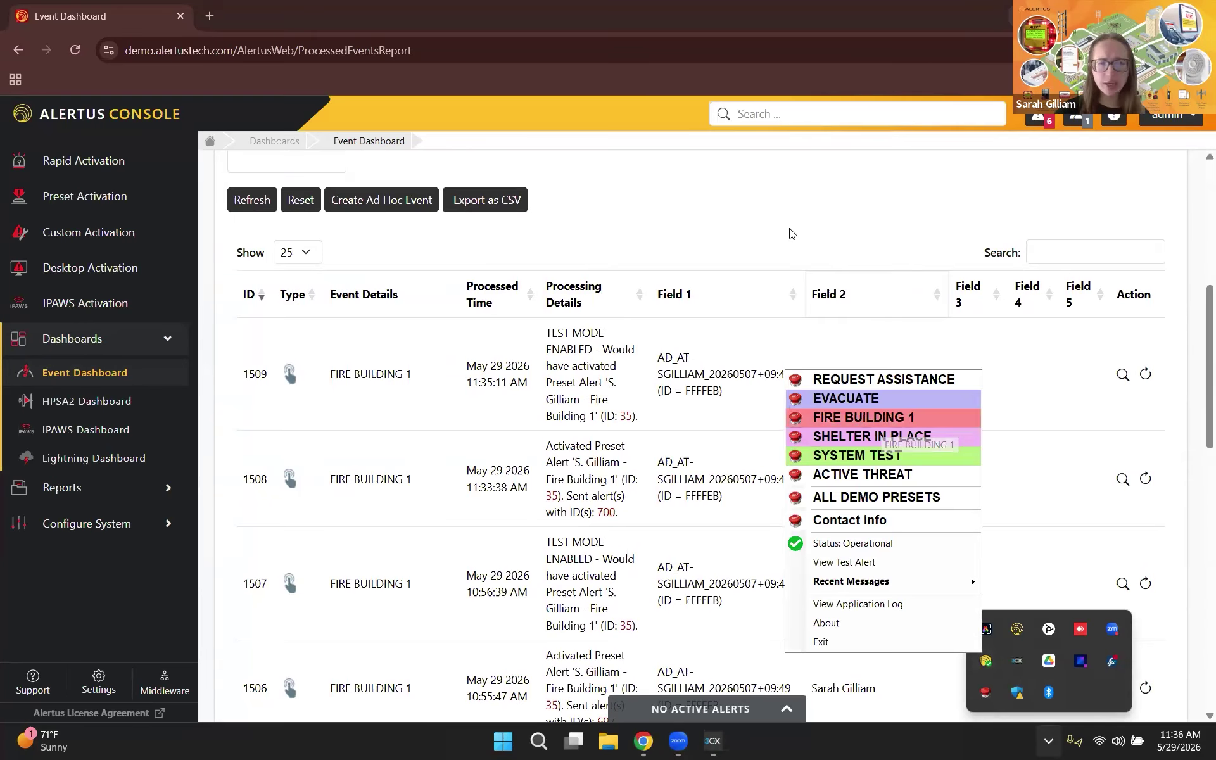
{"action": "left_click", "coordinate": [666, 198]}
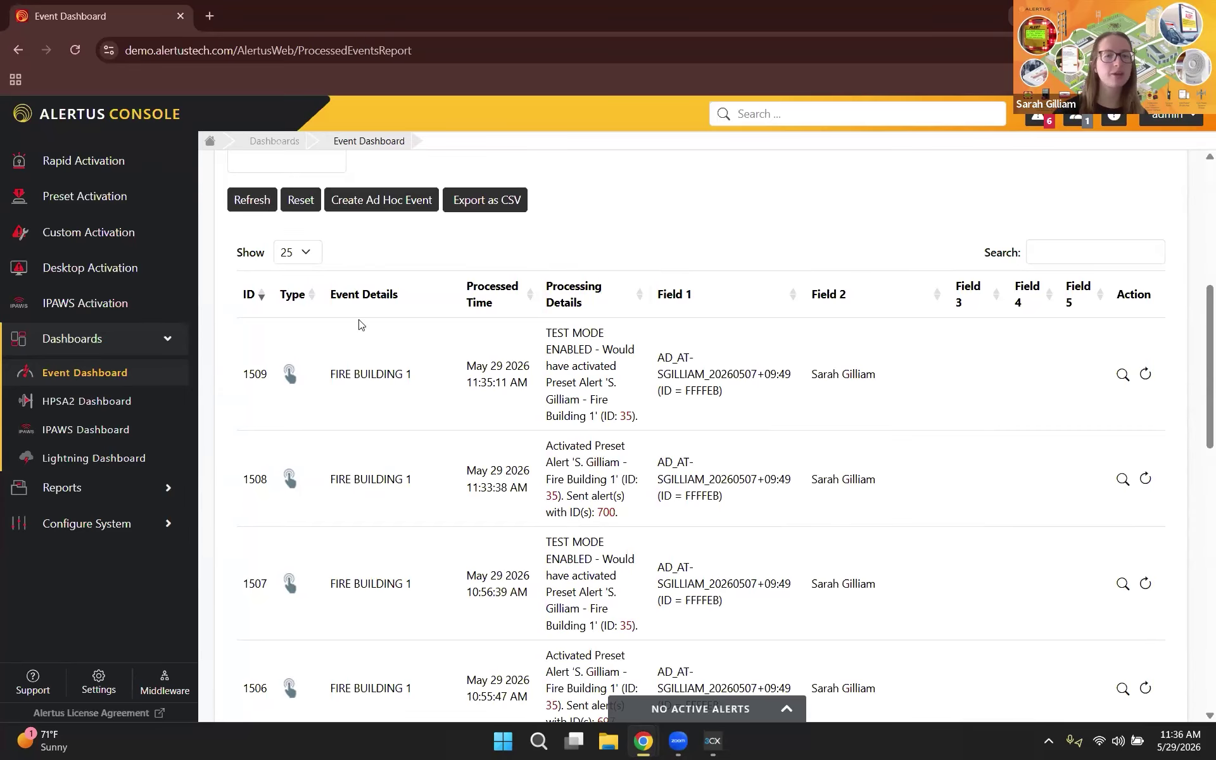
Step: Disable Event Test Mode on the Custom Event Triggers page and check the Alertus Desktop tray menu
{"action": "left_click", "coordinate": [81, 534]}
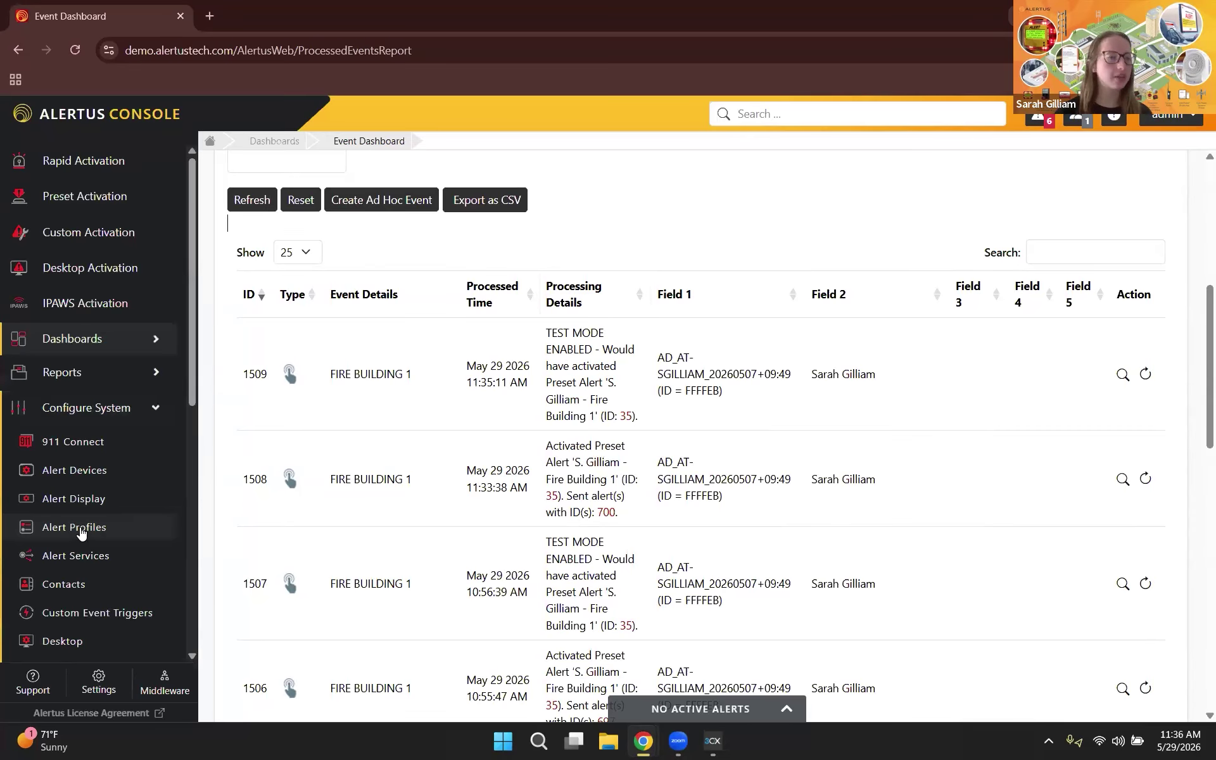
{"action": "left_click", "coordinate": [90, 626]}
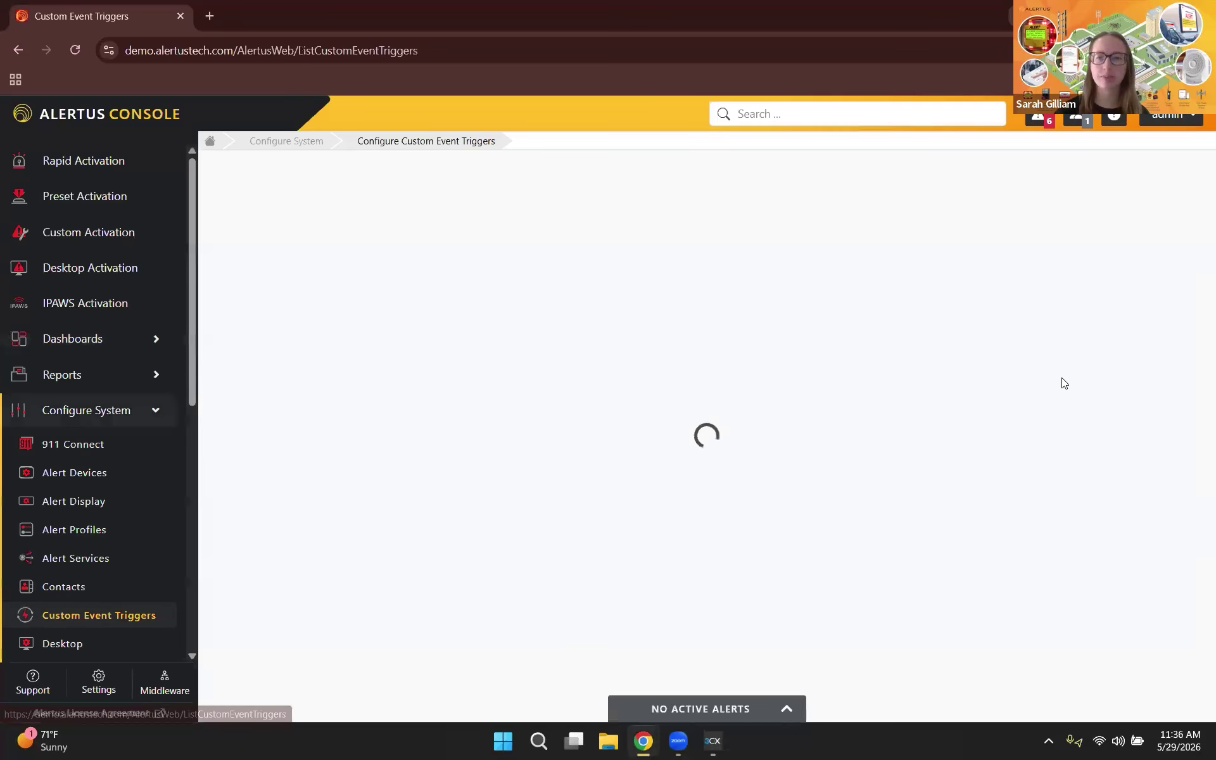
{"action": "left_click", "coordinate": [1106, 510]}
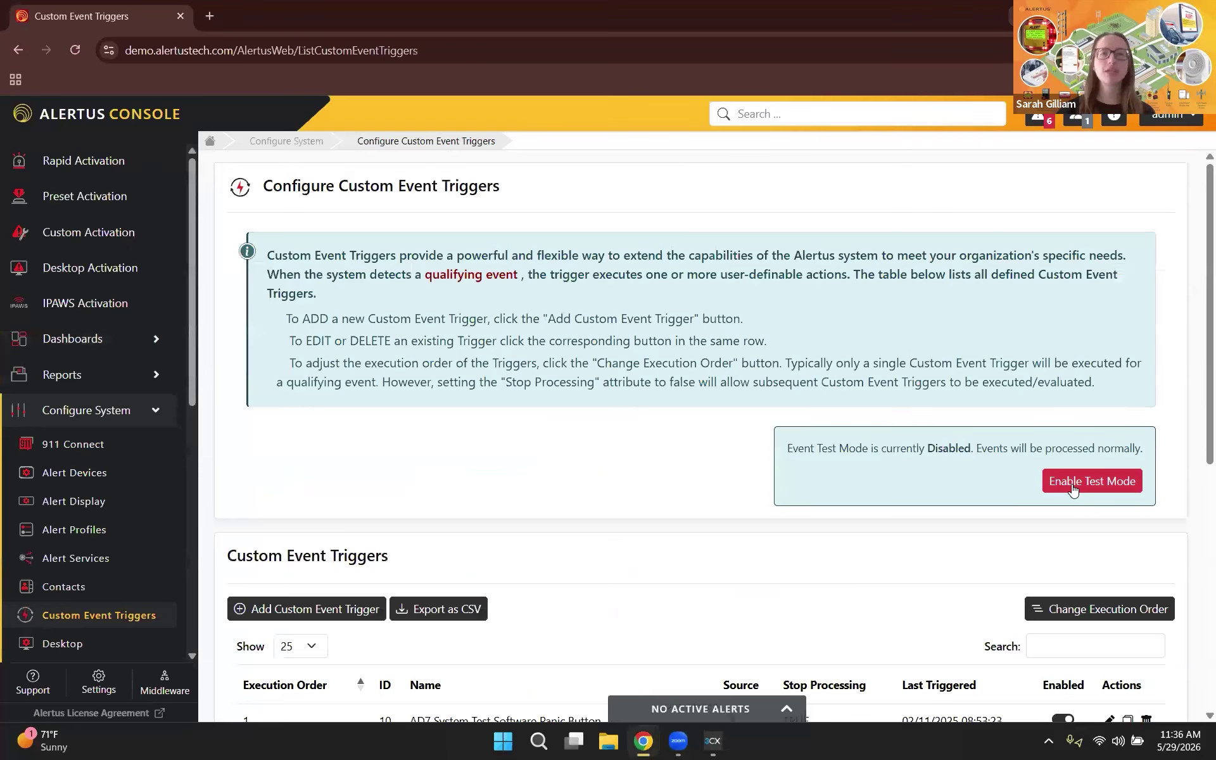
{"action": "left_click", "coordinate": [1049, 741]}
{"action": "right_click", "coordinate": [982, 666]}
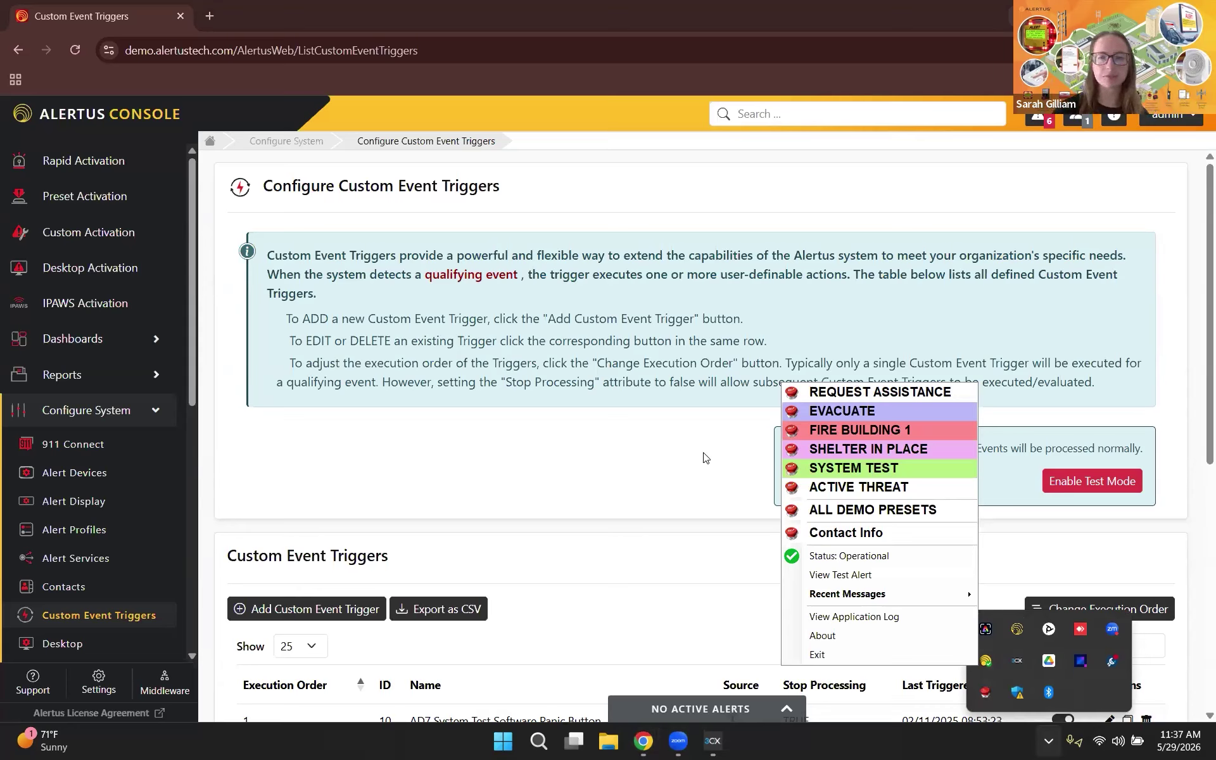
{"action": "left_click", "coordinate": [156, 410]}
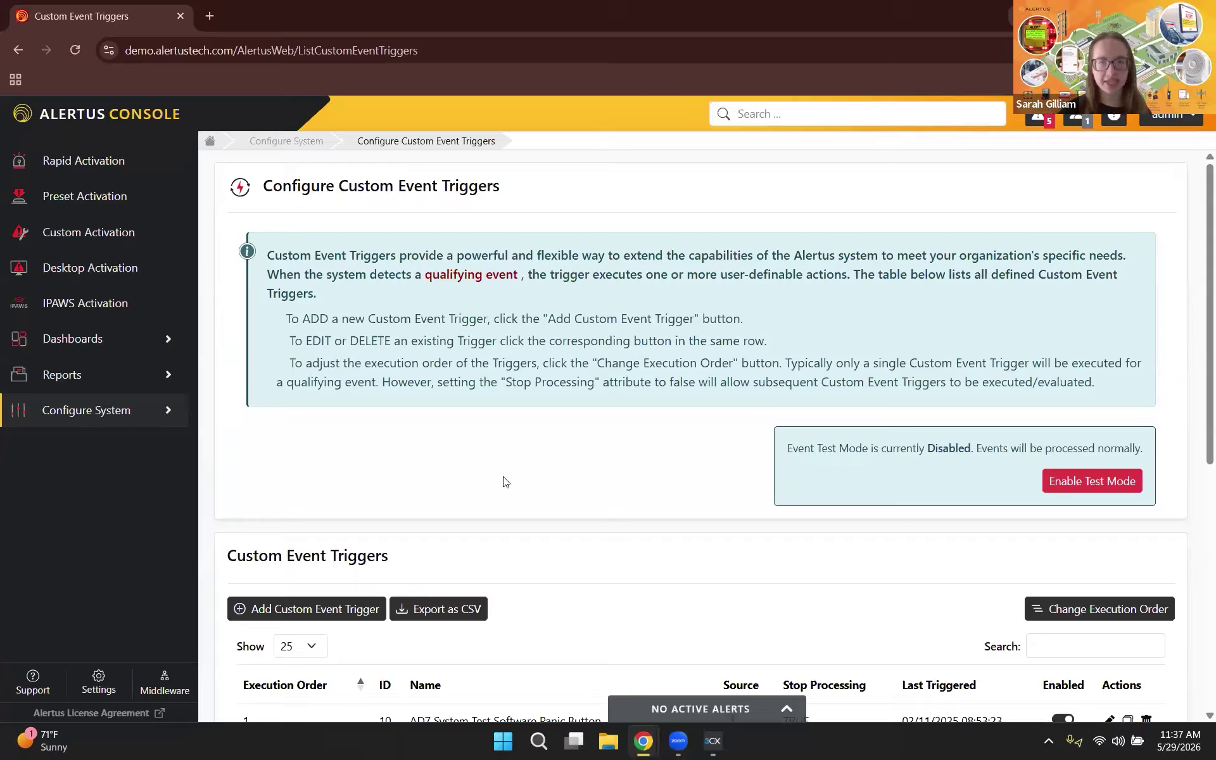
Step: Go to the Configure Desktop page under Configure System
{"action": "left_click", "coordinate": [128, 424]}
{"action": "scroll", "coordinate": [128, 426], "scroll_direction": "down", "scroll_amount": 3}
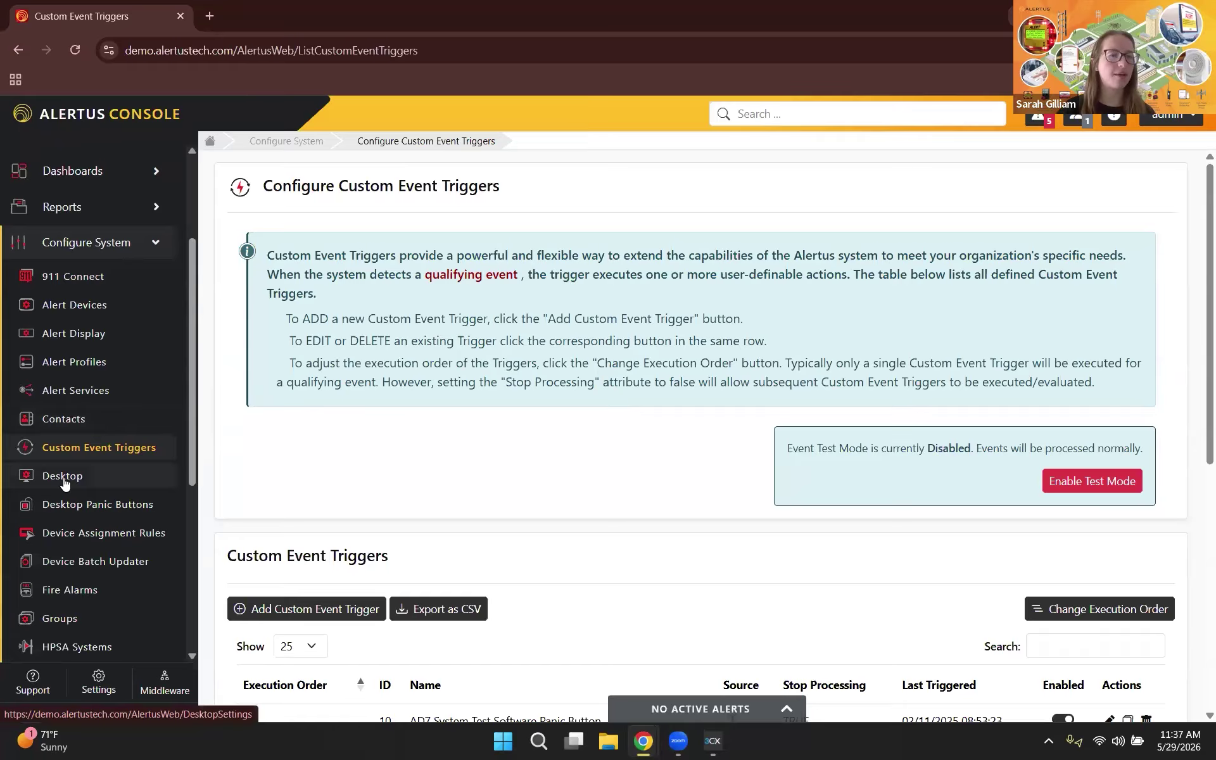
{"action": "left_click", "coordinate": [64, 476]}
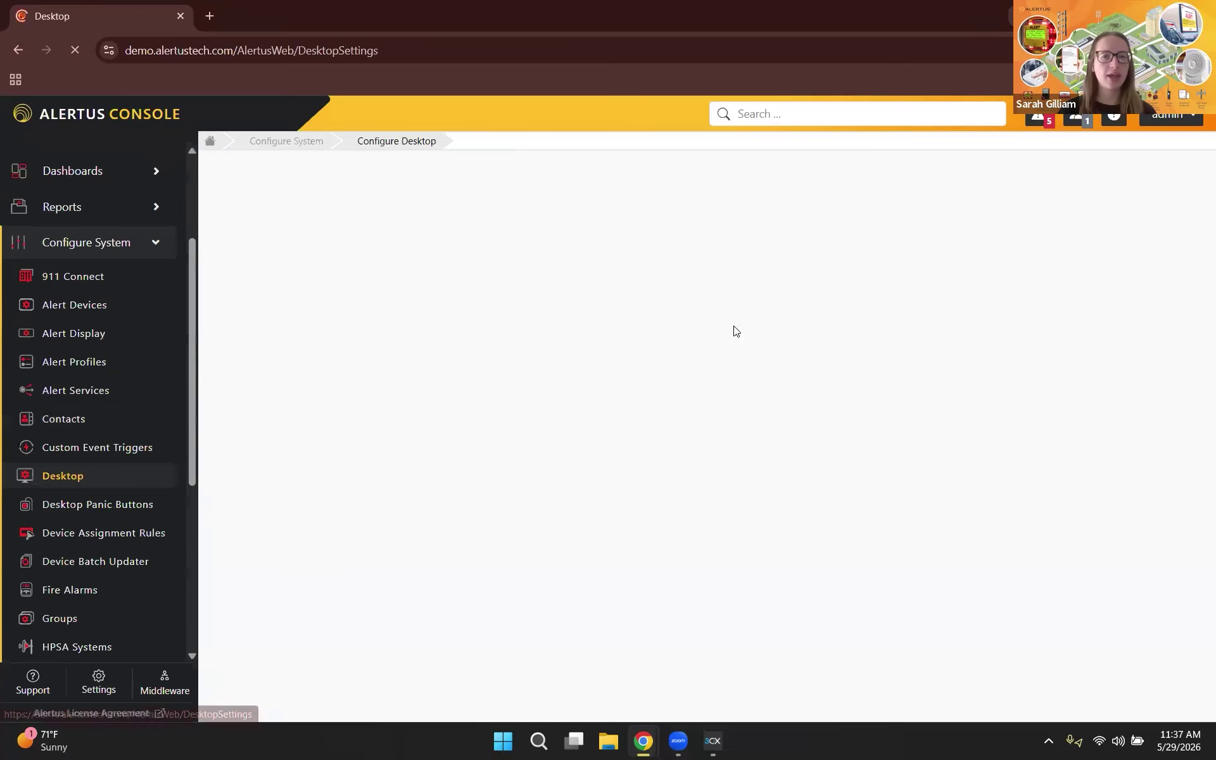
Step: Add a desktop profile named '5/29 Hidden Test' and pick Hidden Test under Choose Your Look
{"action": "scroll", "coordinate": [797, 395], "scroll_direction": "down", "scroll_amount": 3}
{"action": "scroll", "coordinate": [796, 395], "scroll_direction": "down", "scroll_amount": 6}
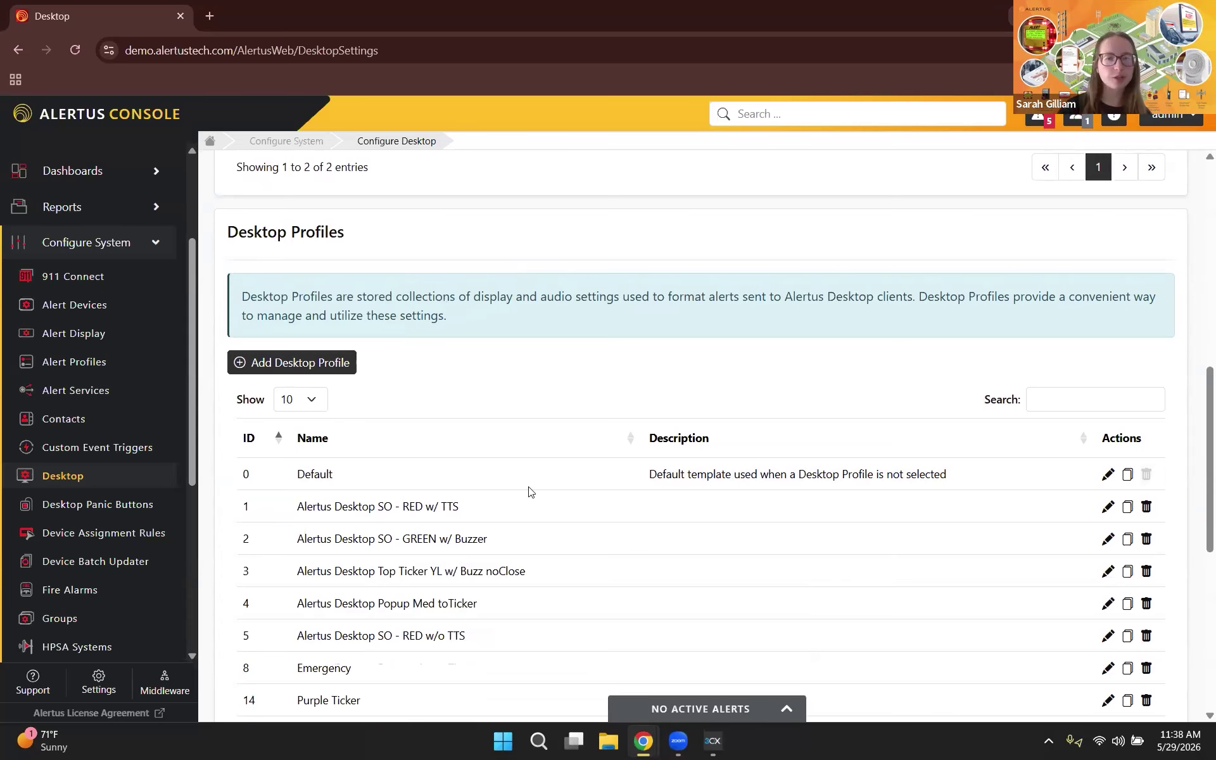
{"action": "scroll", "coordinate": [478, 604], "scroll_direction": "down", "scroll_amount": 1}
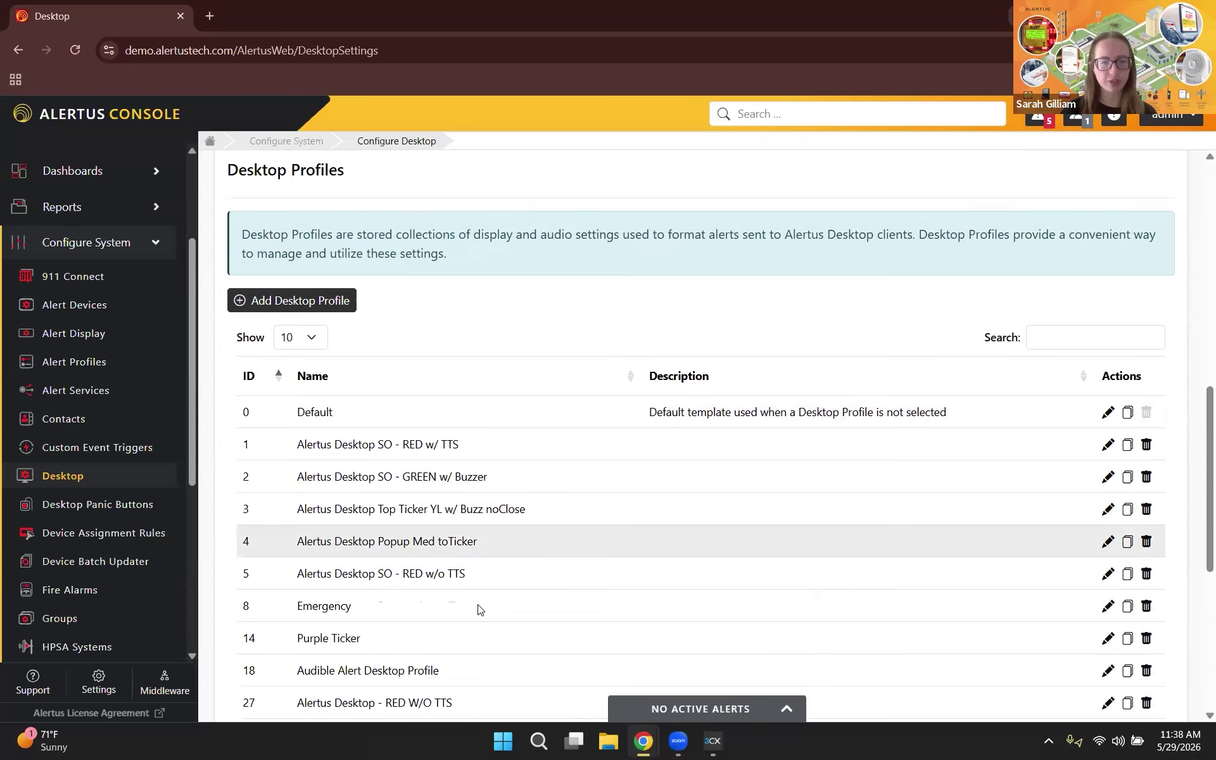
{"action": "left_click", "coordinate": [320, 284]}
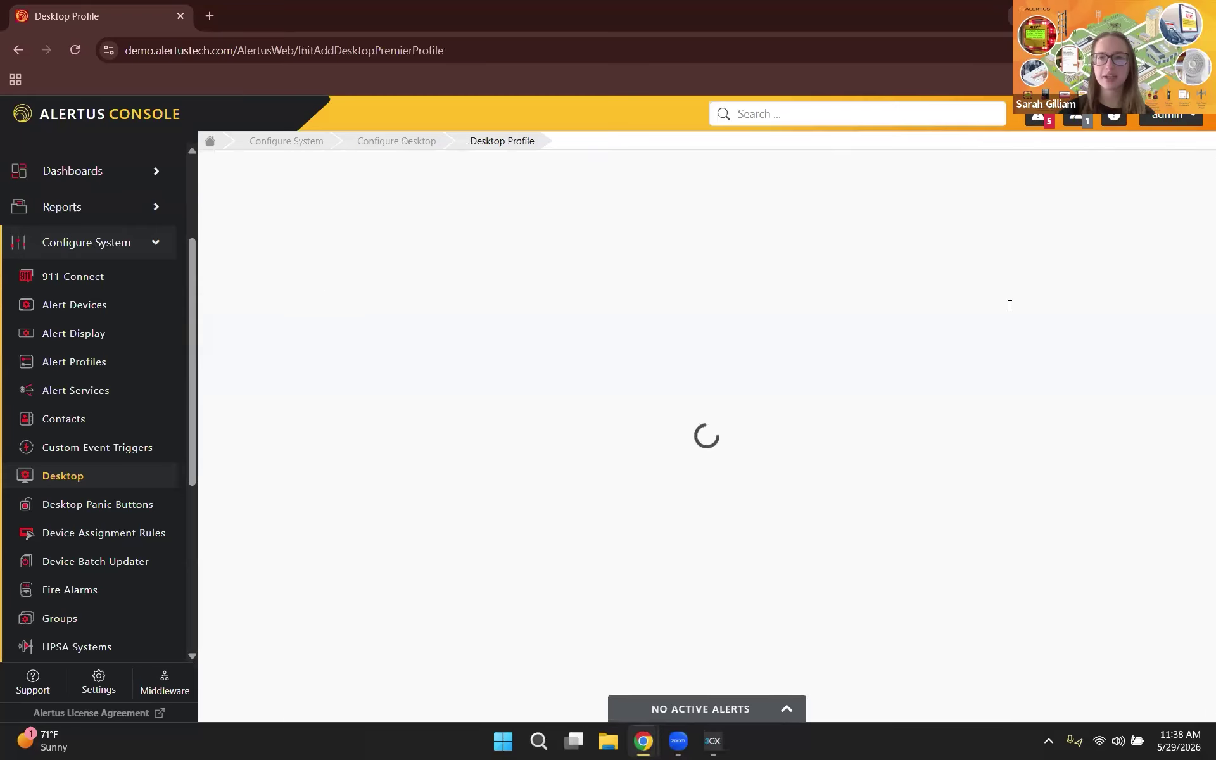
{"action": "left_click", "coordinate": [990, 266]}
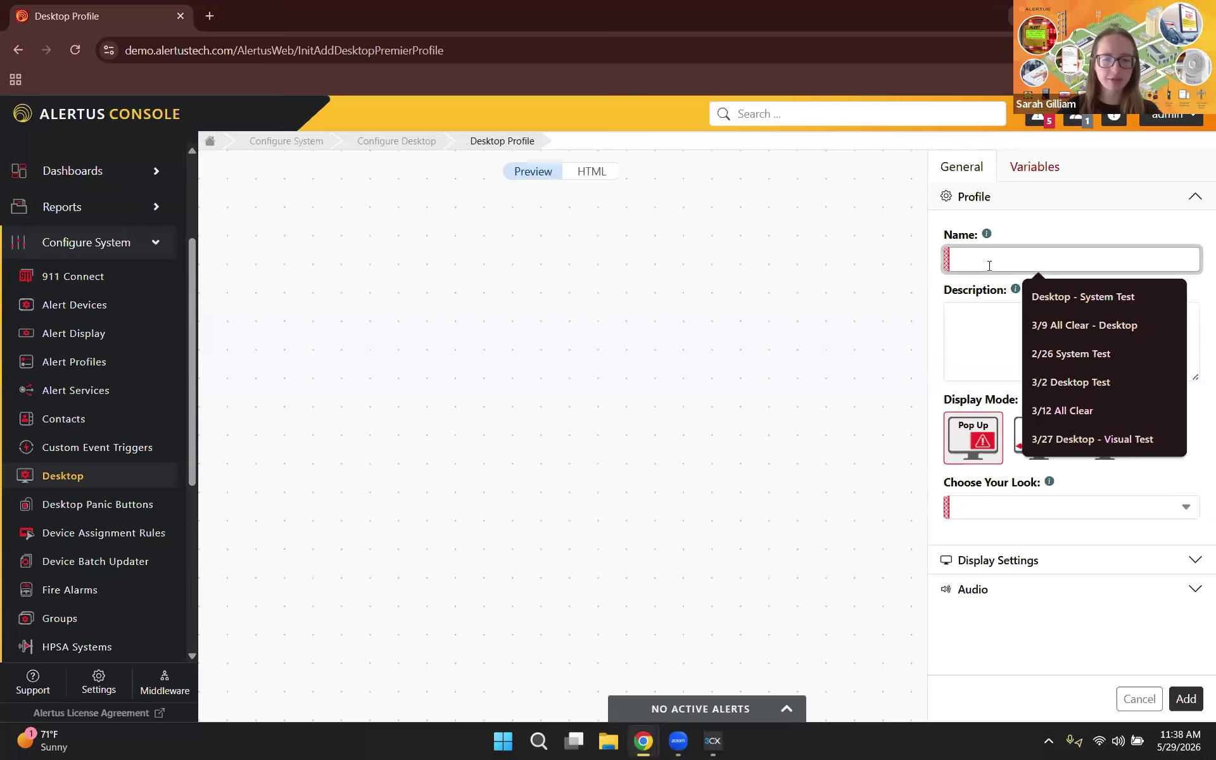
{"action": "type", "text": "5/29 "}
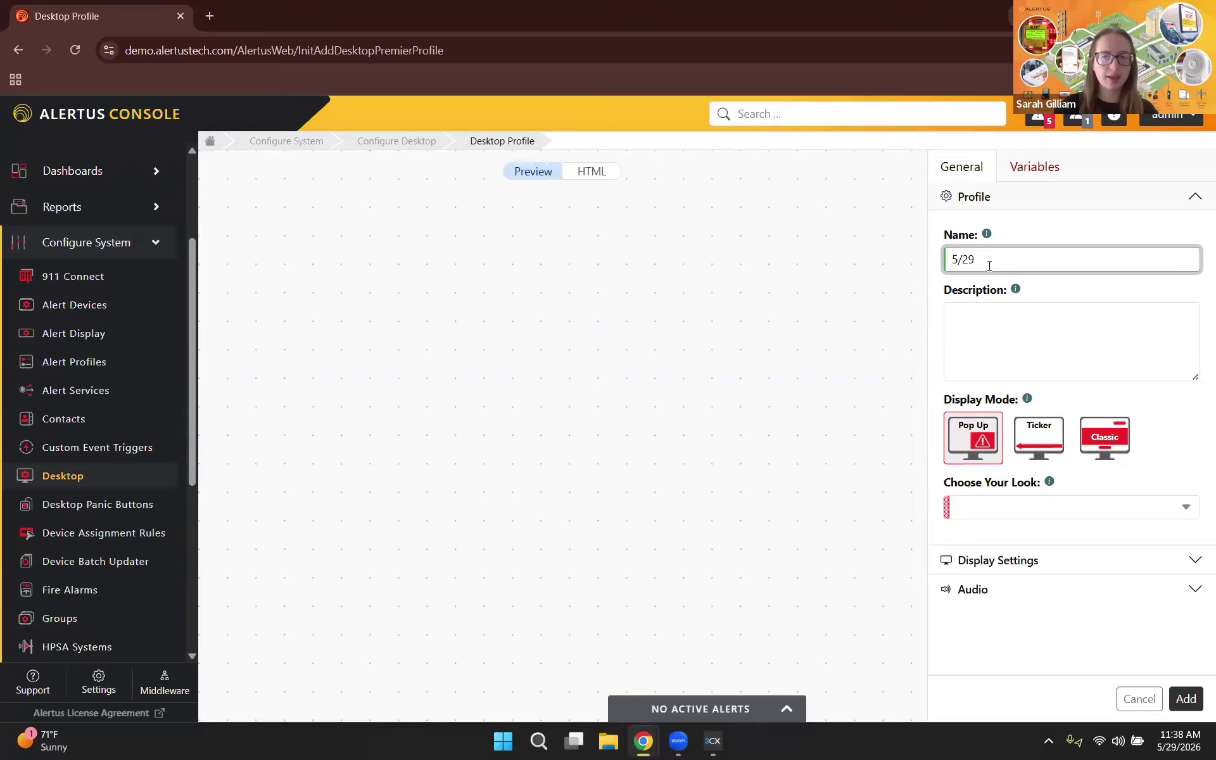
{"action": "type", "text": "Hidden Test"}
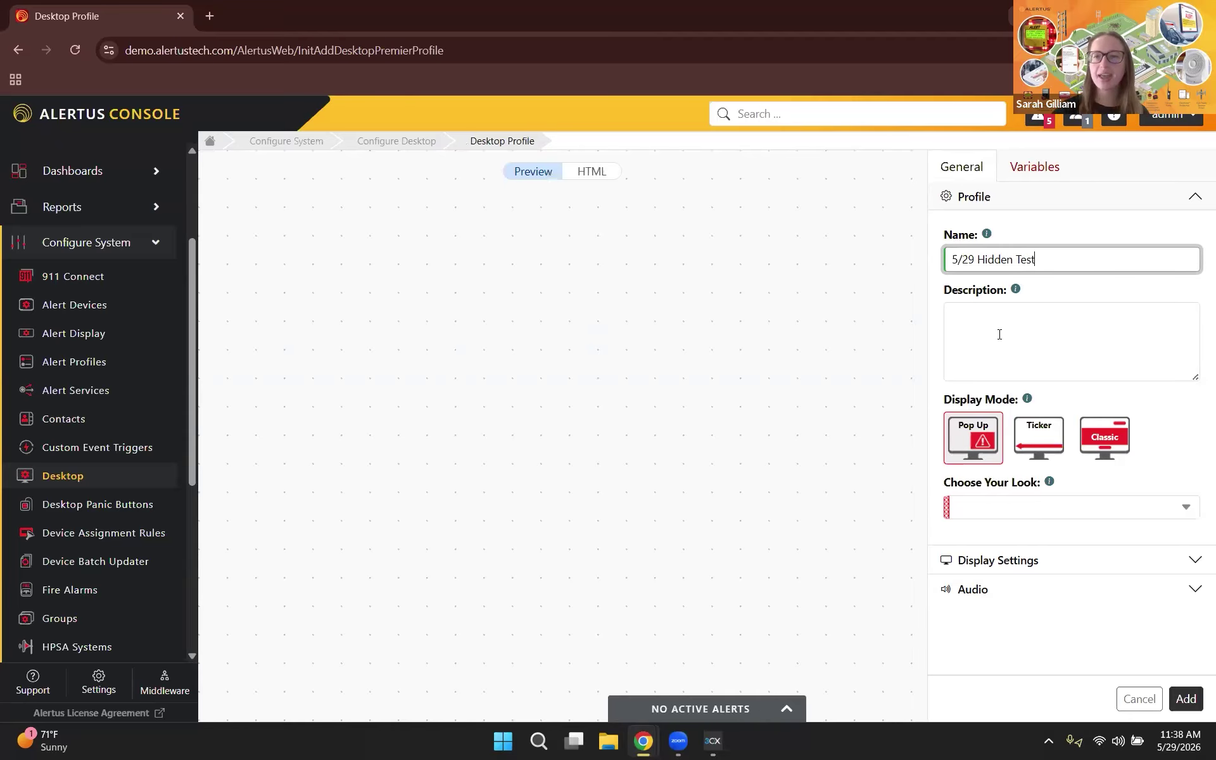
{"action": "left_click", "coordinate": [1000, 334]}
{"action": "left_click", "coordinate": [1008, 508]}
{"action": "left_click", "coordinate": [1007, 528]}
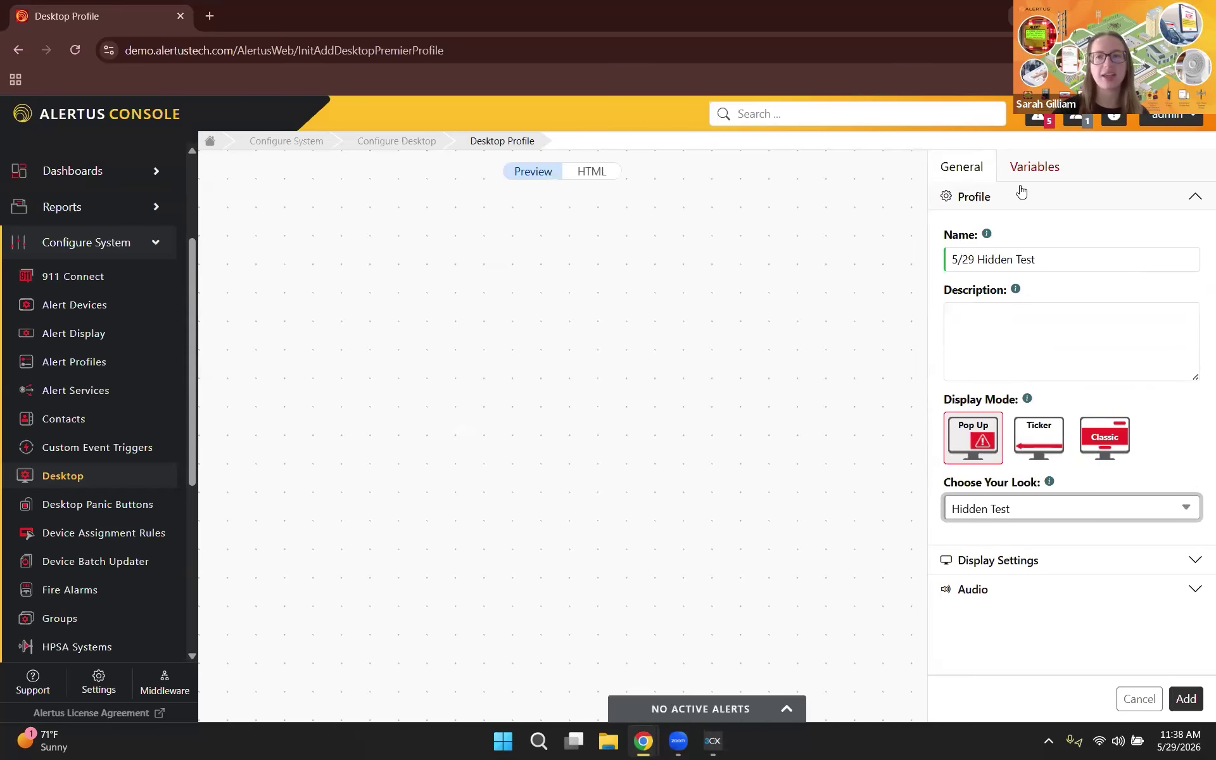
Step: Review the profile's Variables tab, keep No Audio as the audio type, and select the profile name
{"action": "left_click", "coordinate": [1052, 169]}
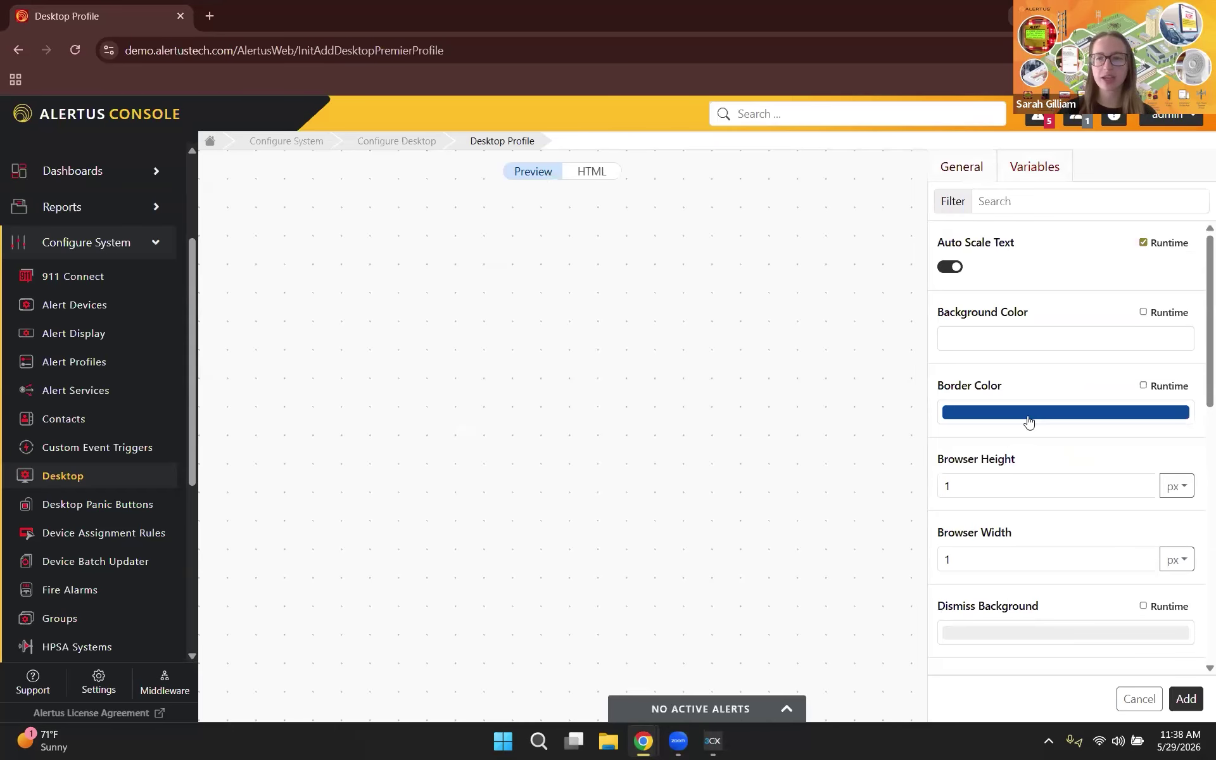
{"action": "scroll", "coordinate": [1020, 412], "scroll_direction": "down", "scroll_amount": 1}
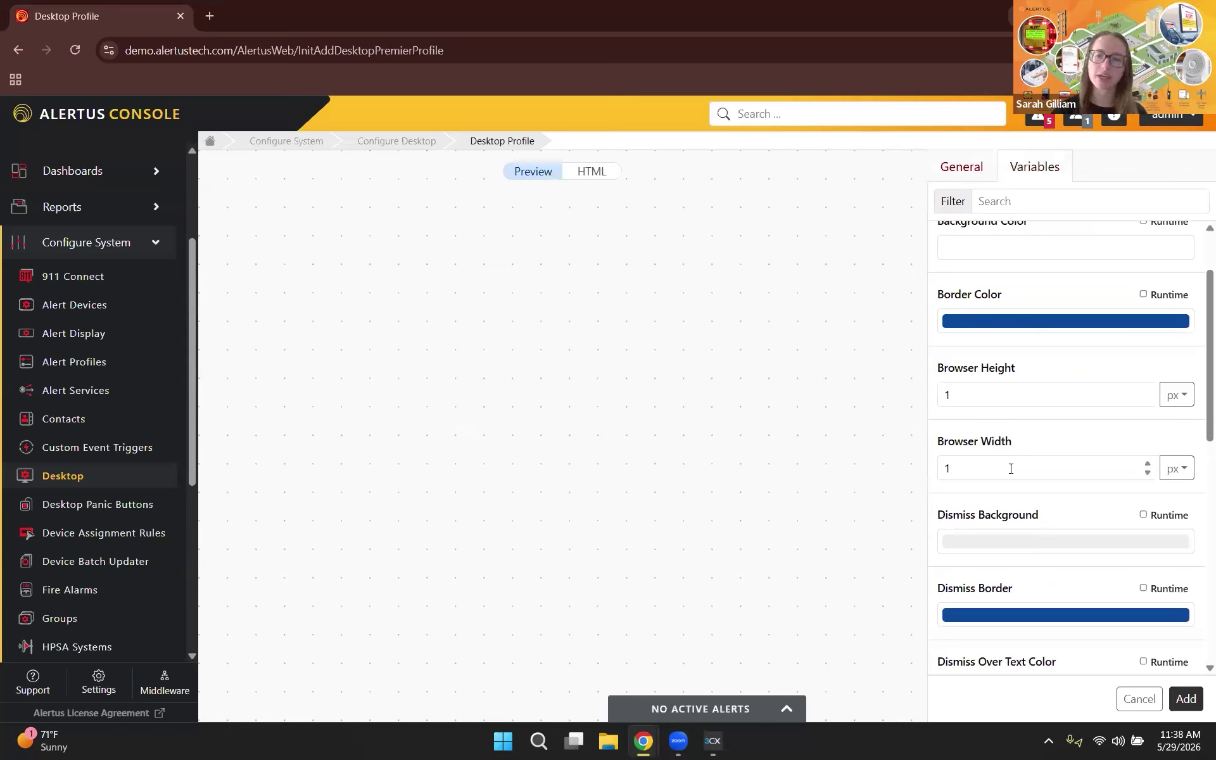
{"action": "scroll", "coordinate": [1011, 469], "scroll_direction": "down", "scroll_amount": 3}
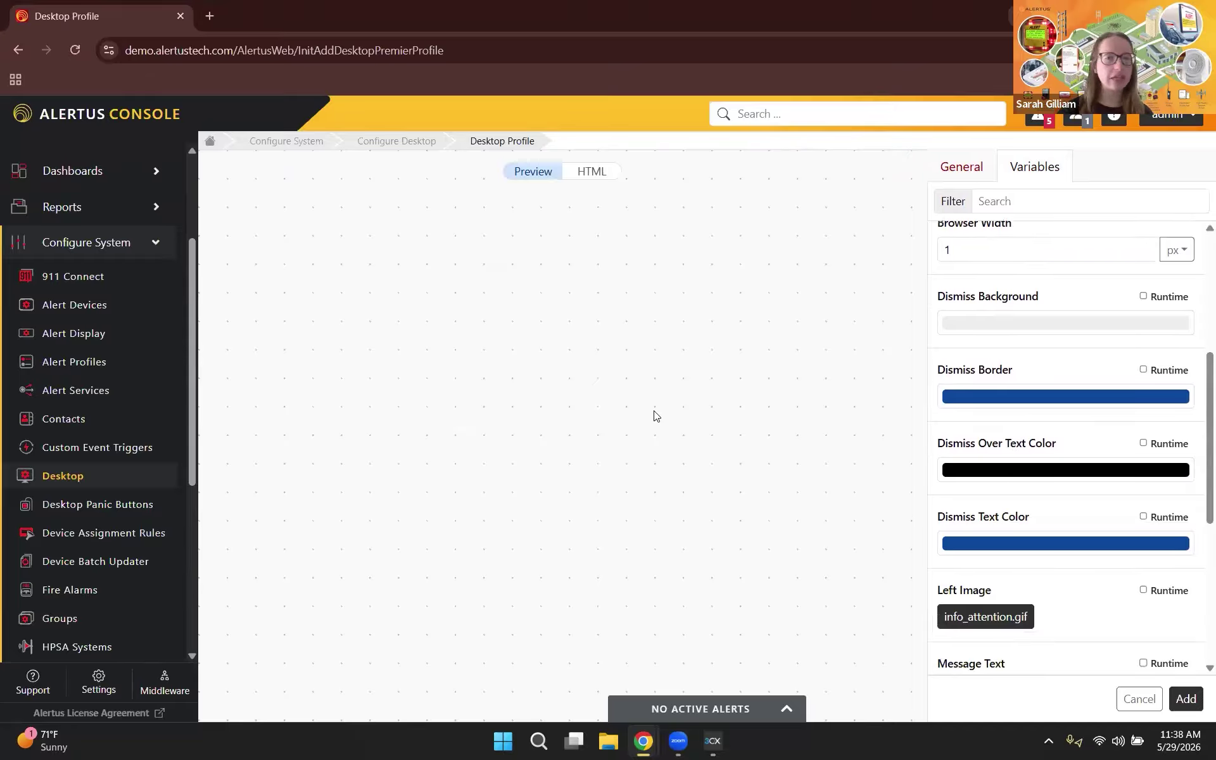
{"action": "left_click", "coordinate": [964, 166]}
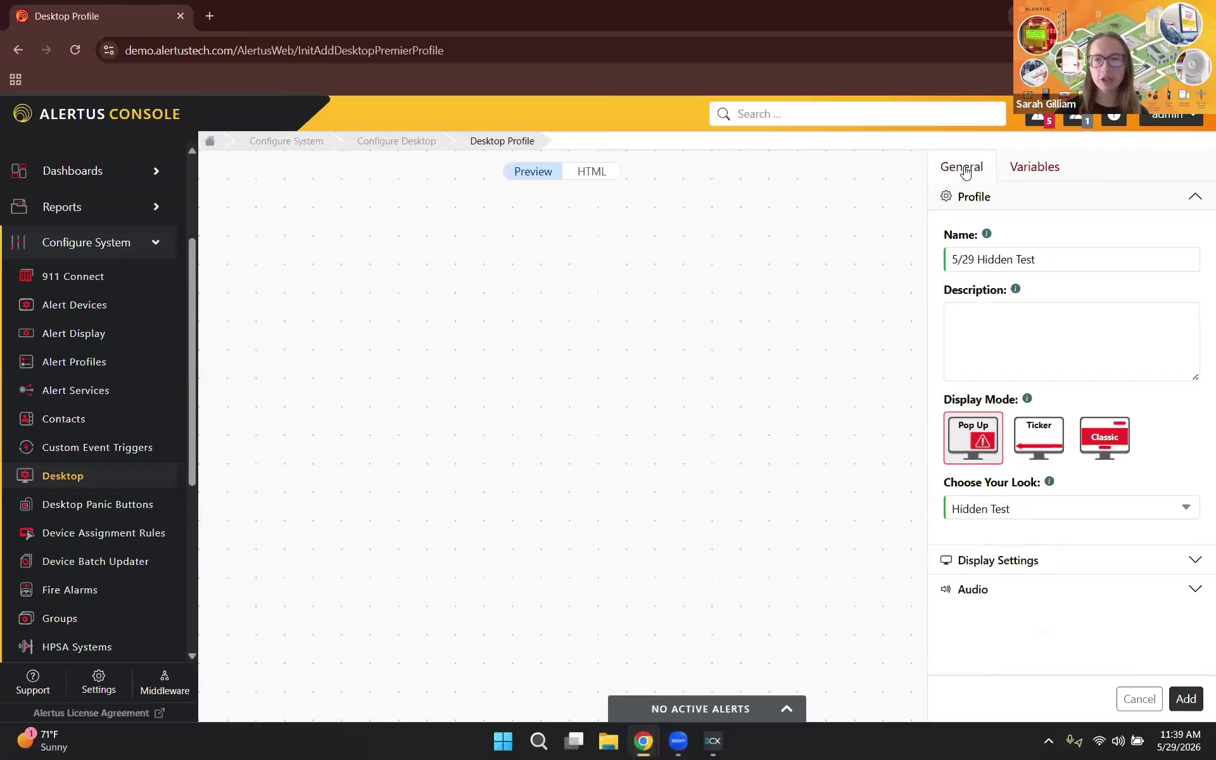
{"action": "left_click", "coordinate": [986, 590]}
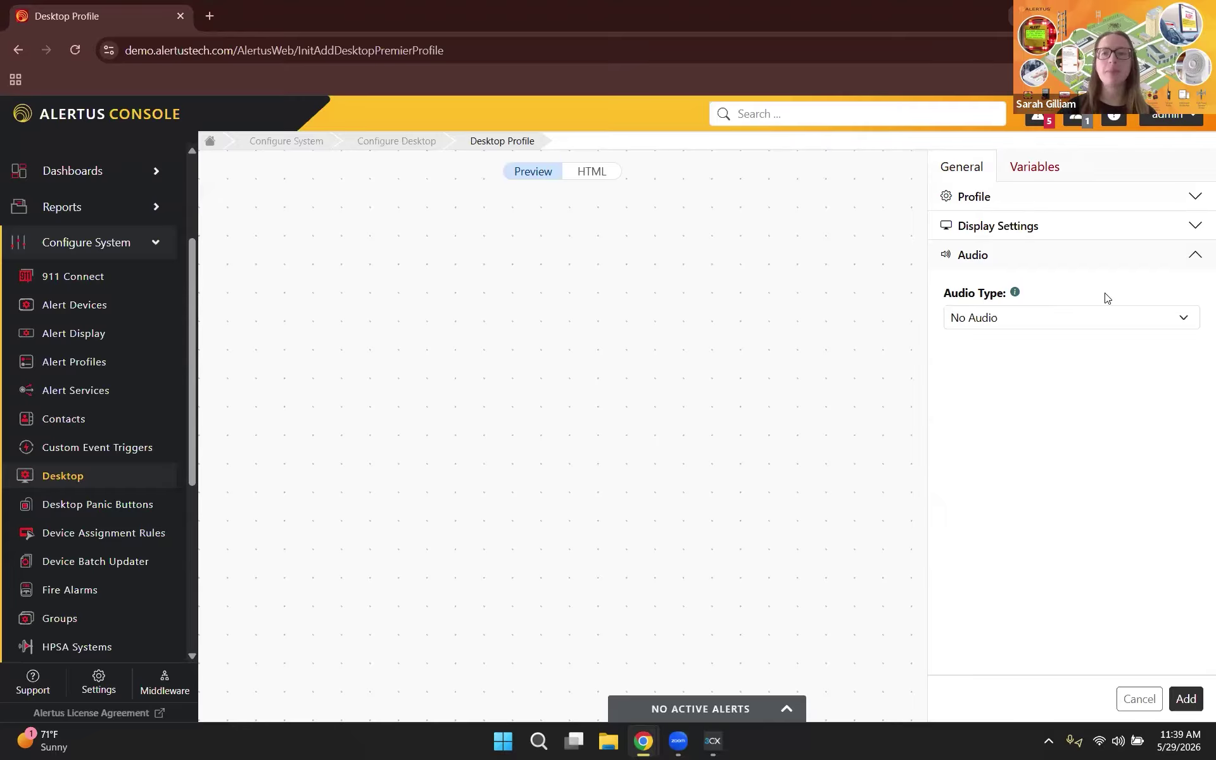
{"action": "left_click", "coordinate": [1011, 323]}
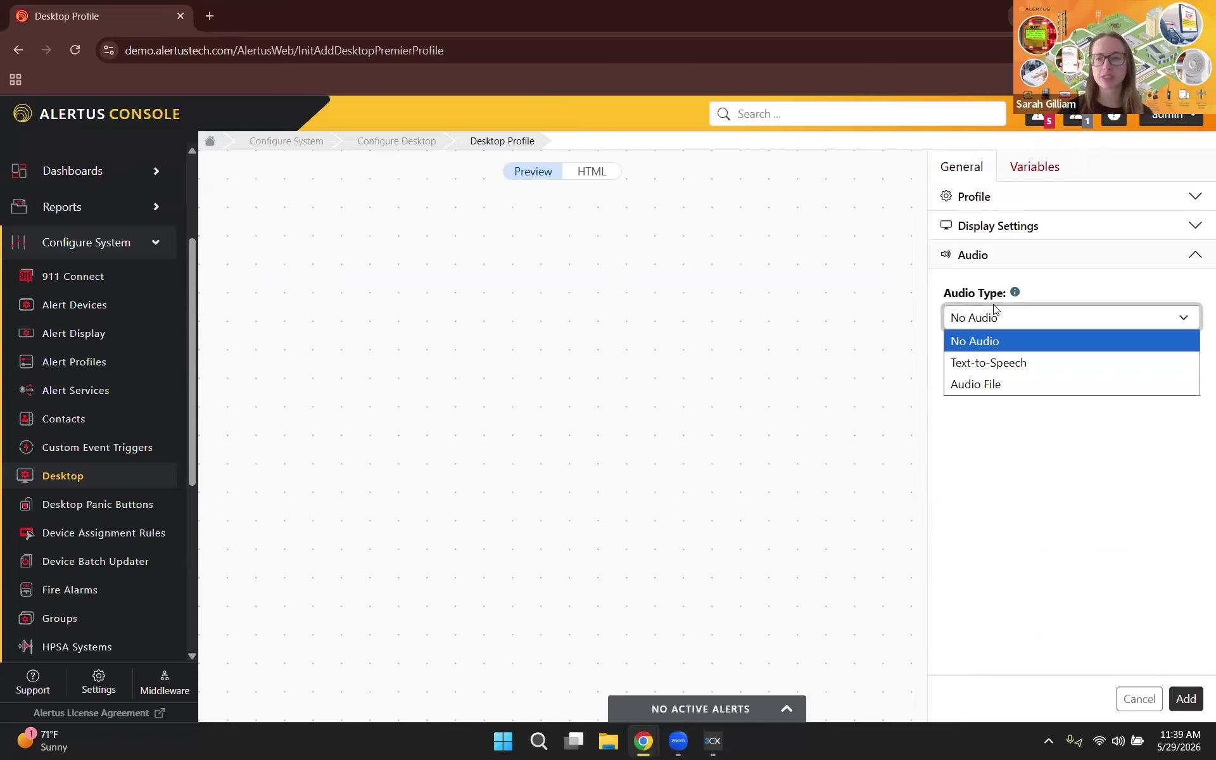
{"action": "left_click", "coordinate": [1000, 346]}
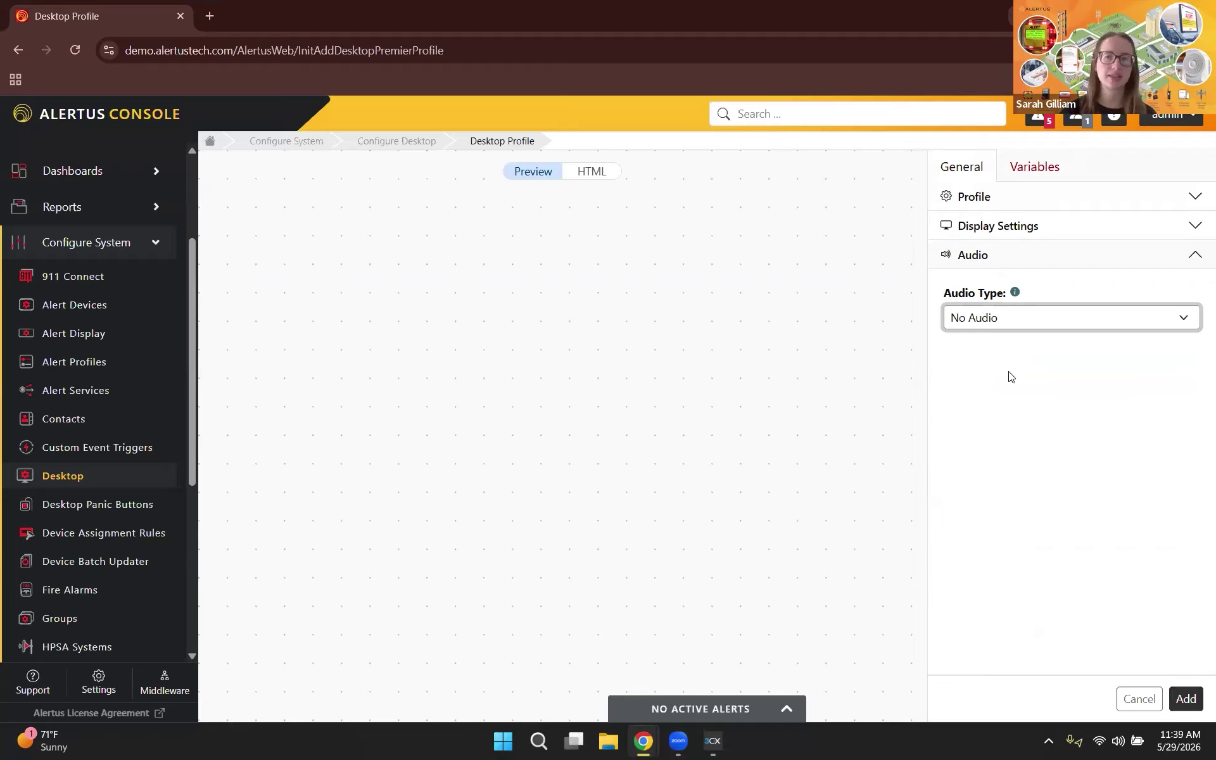
{"action": "left_click", "coordinate": [996, 201]}
{"action": "left_click_drag", "start_coordinate": [1055, 265], "coordinate": [873, 276]}
{"action": "key", "text": "ctrl+c"}
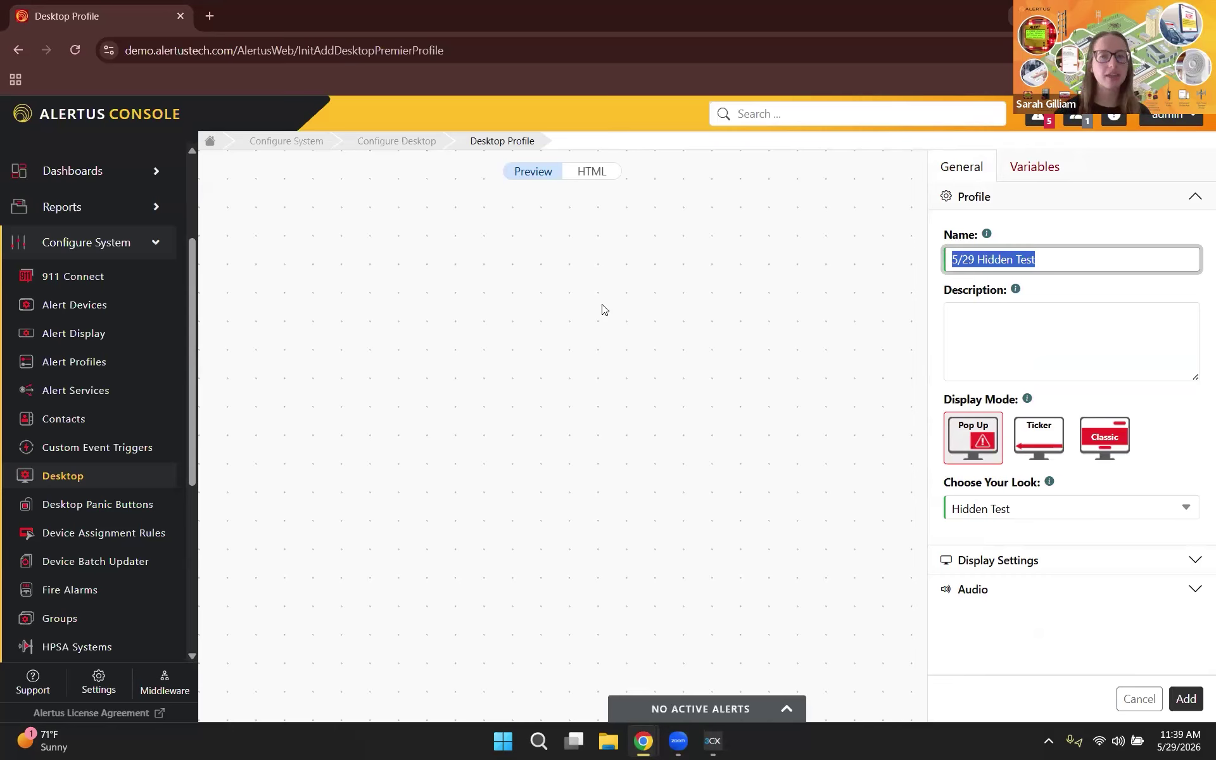
Step: Add the profile along with a new alert service named '5/29 Hidden Test - Desktop'
{"action": "left_click", "coordinate": [1186, 698]}
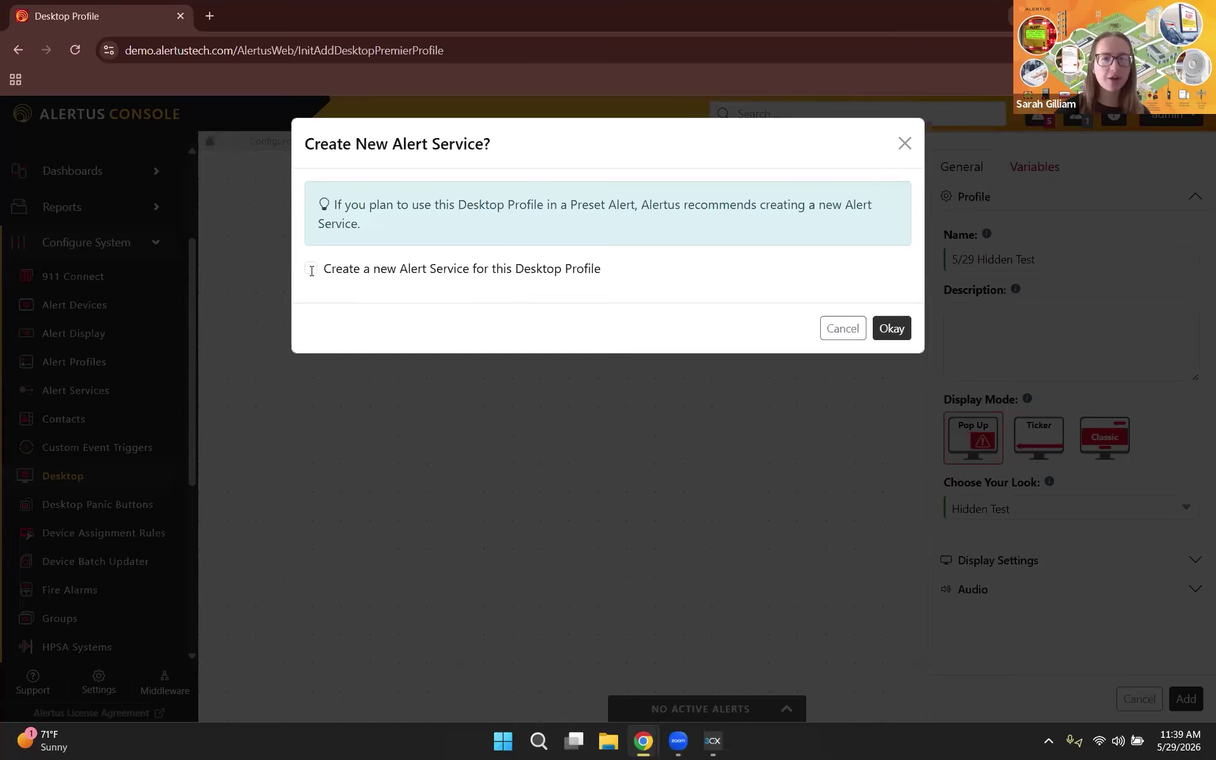
{"action": "left_click", "coordinate": [409, 328]}
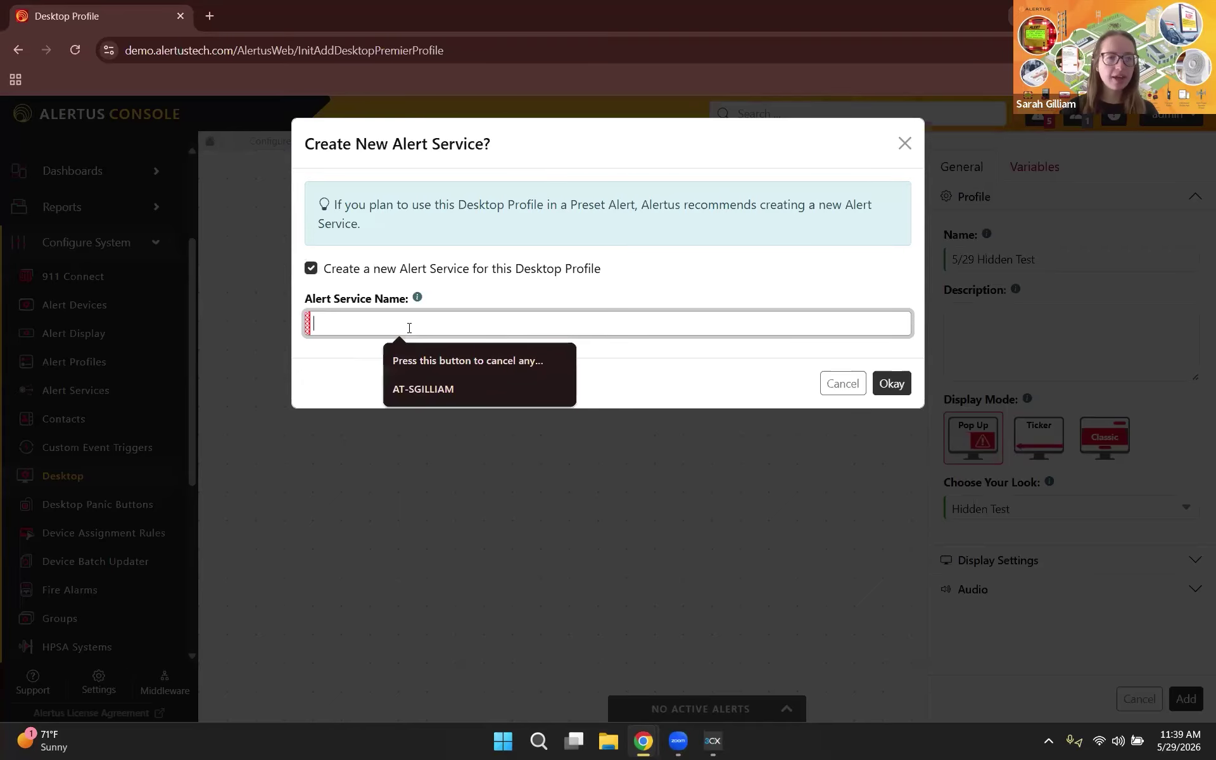
{"action": "key", "text": "ctrl+v"}
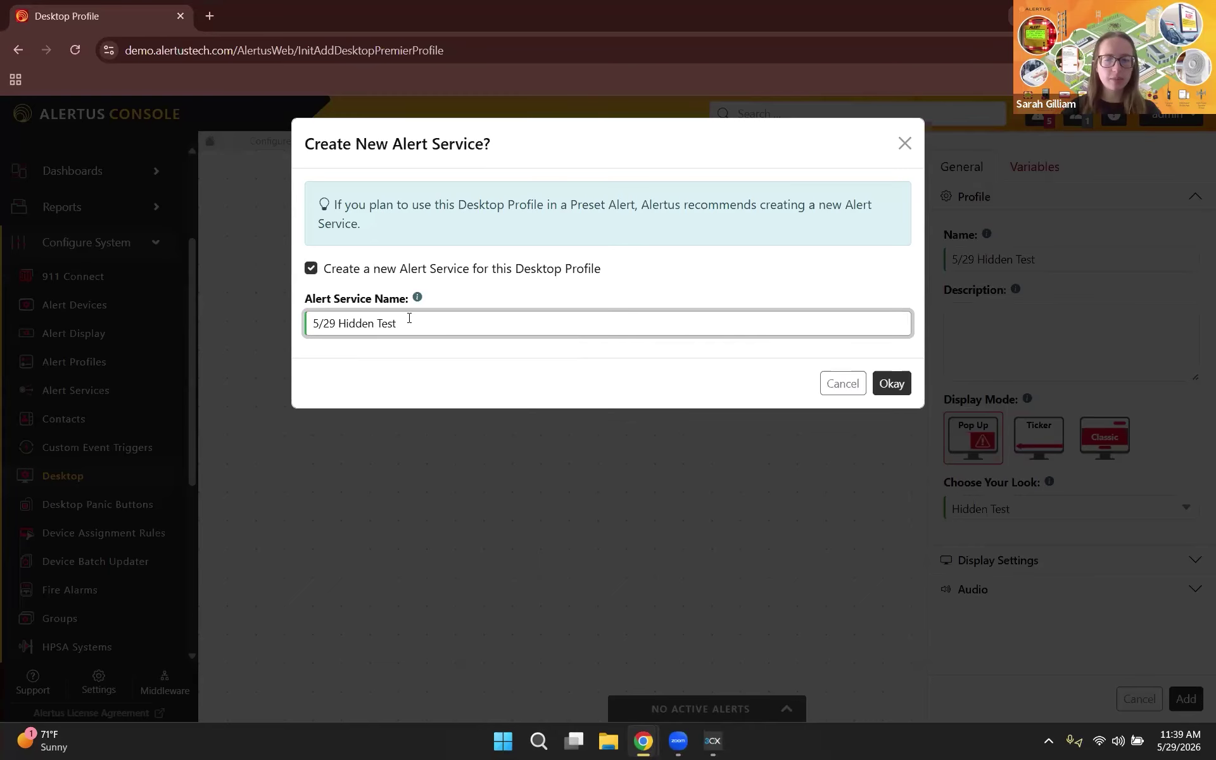
{"action": "type", "text": "- Desktop"}
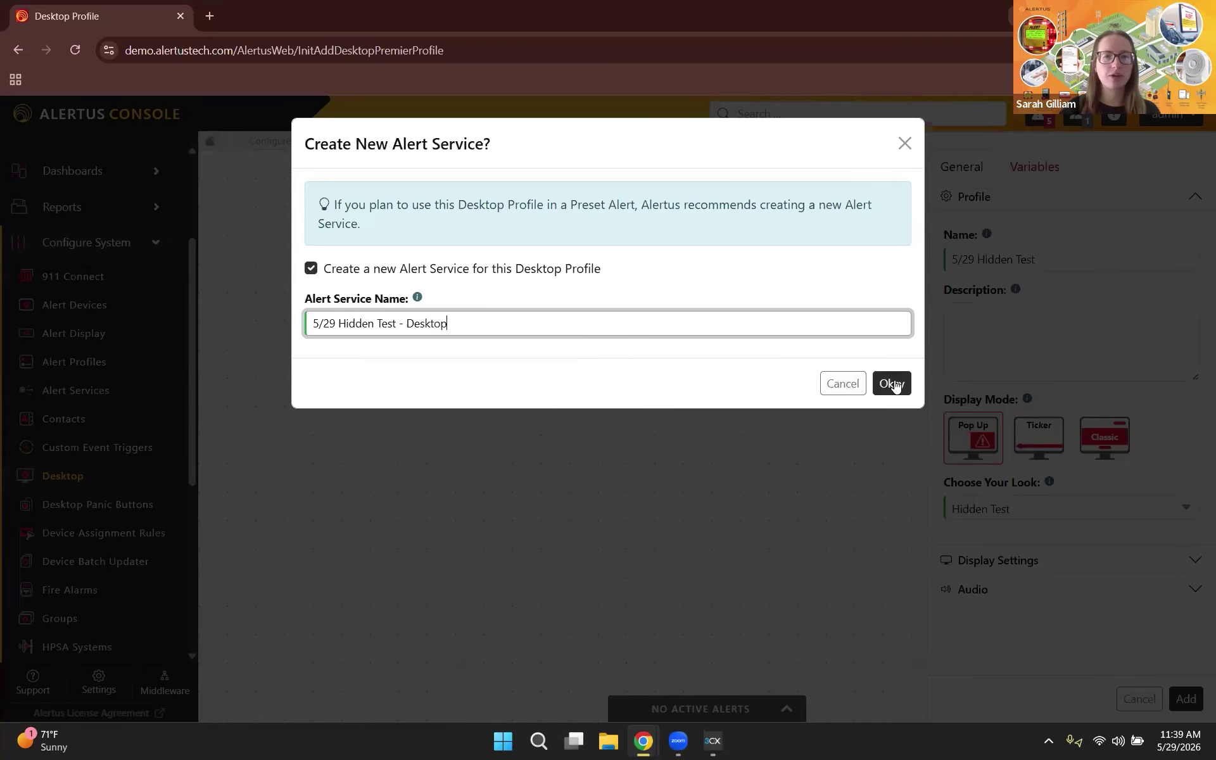
{"action": "left_click", "coordinate": [894, 384]}
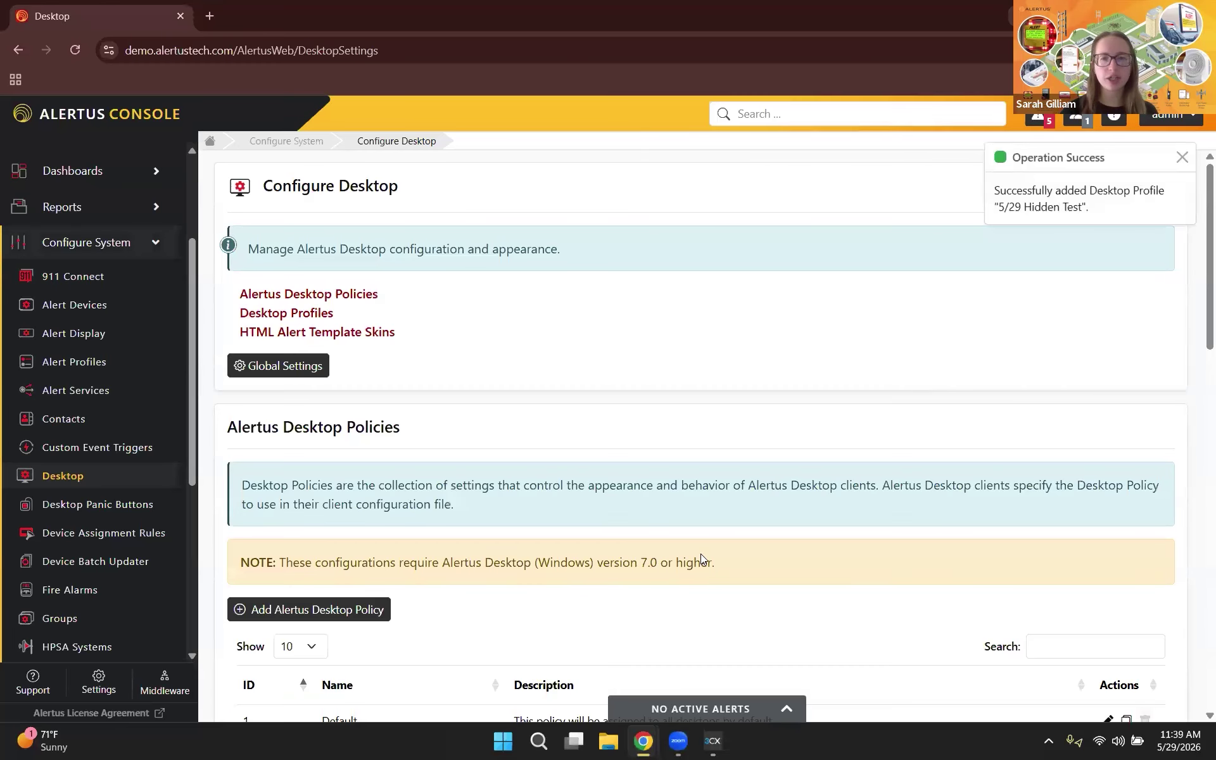
Step: Open Alert Services, confirm '5/29 Hidden Test - Desktop' is listed as ID 83, and start a new service
{"action": "left_click", "coordinate": [63, 393]}
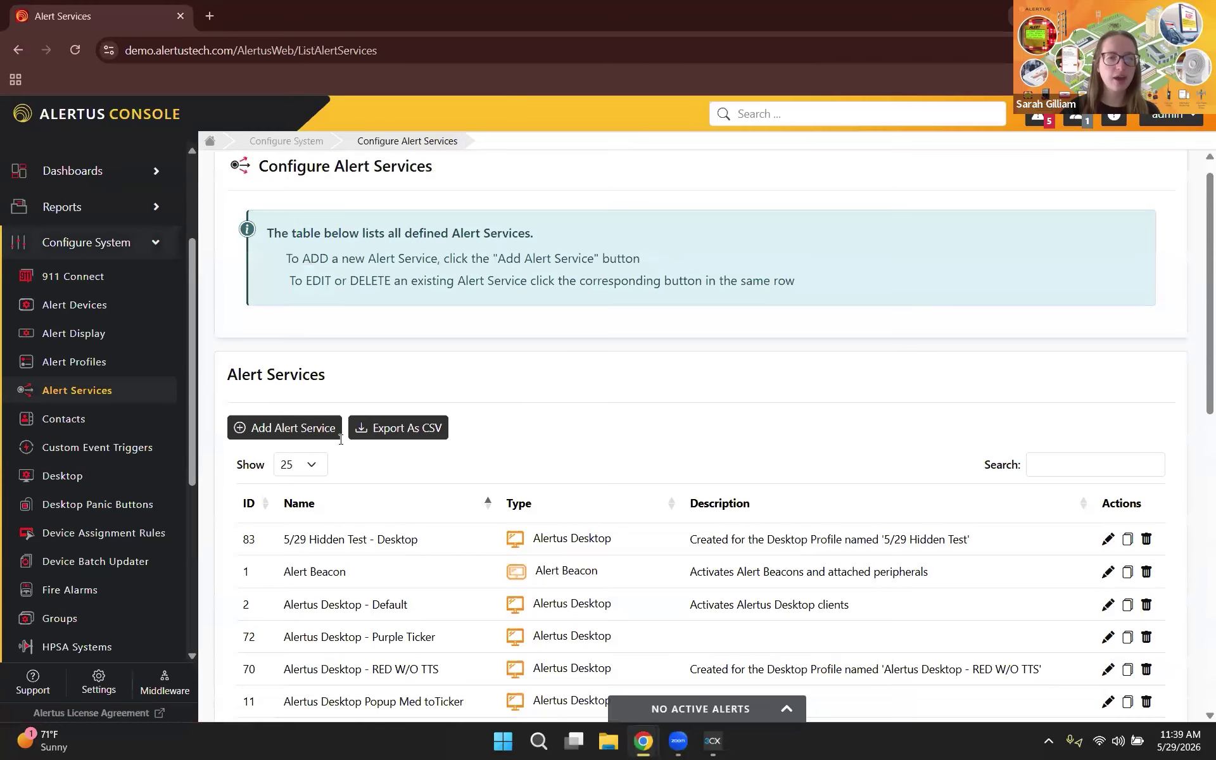
{"action": "scroll", "coordinate": [355, 443], "scroll_direction": "down", "scroll_amount": 2}
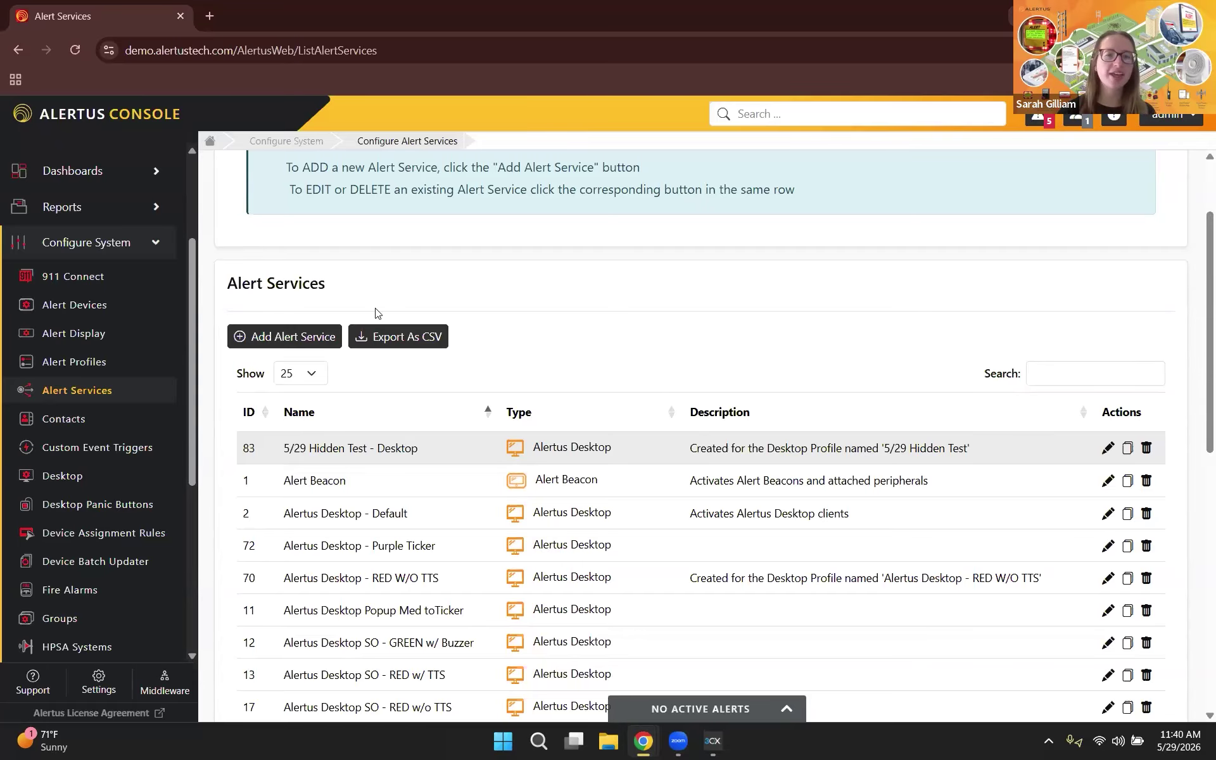
{"action": "left_click", "coordinate": [277, 337]}
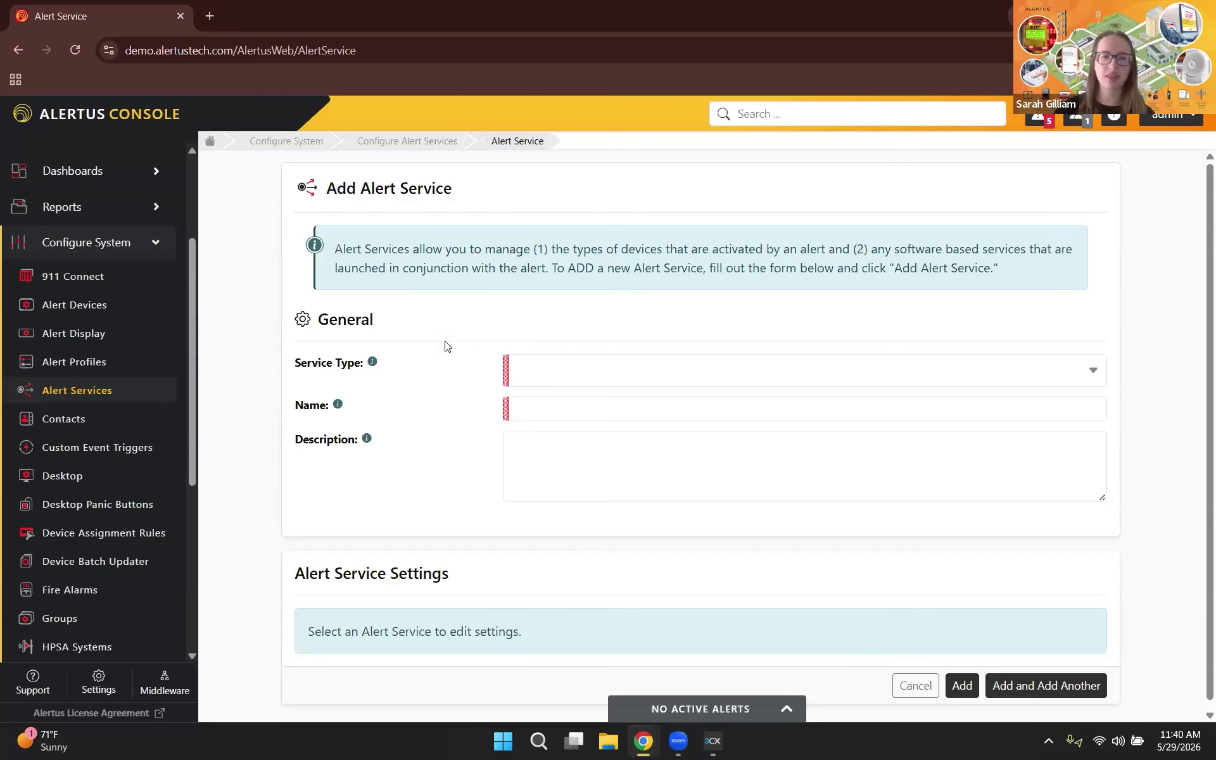
Step: Set Service Type to Text-to-Speech (IP) and name the service '5/29 Hidden Test - TTS'
{"action": "left_click", "coordinate": [596, 382]}
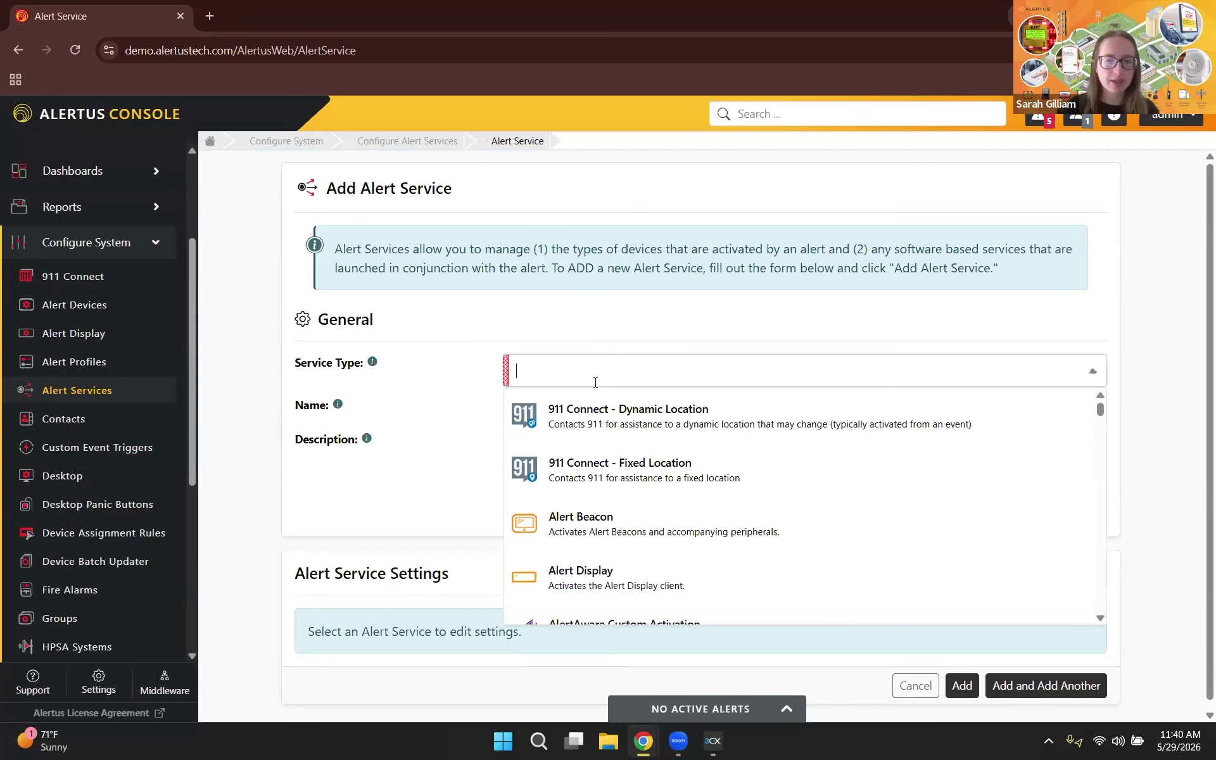
{"action": "type", "text": "IP"}
{"action": "scroll", "coordinate": [681, 468], "scroll_direction": "down", "scroll_amount": 10}
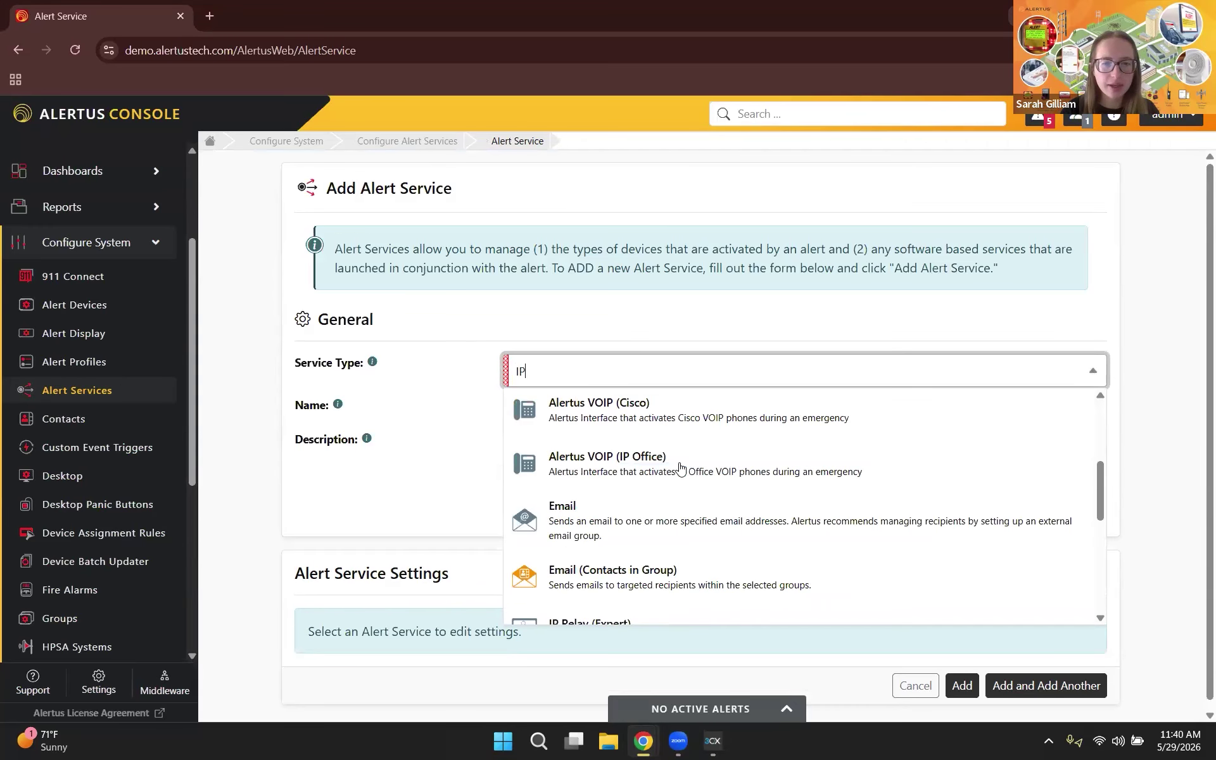
{"action": "scroll", "coordinate": [681, 468], "scroll_direction": "down", "scroll_amount": 3}
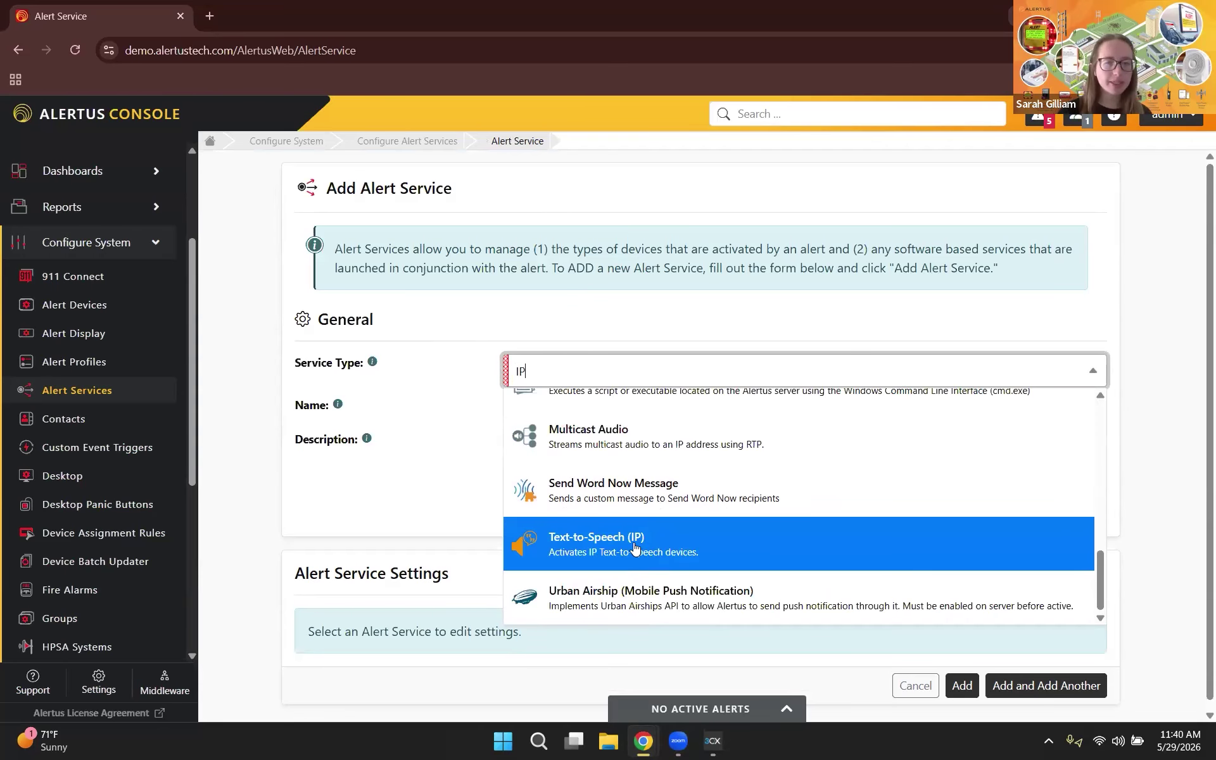
{"action": "left_click", "coordinate": [636, 552]}
{"action": "scroll", "coordinate": [564, 320], "scroll_direction": "down", "scroll_amount": 1}
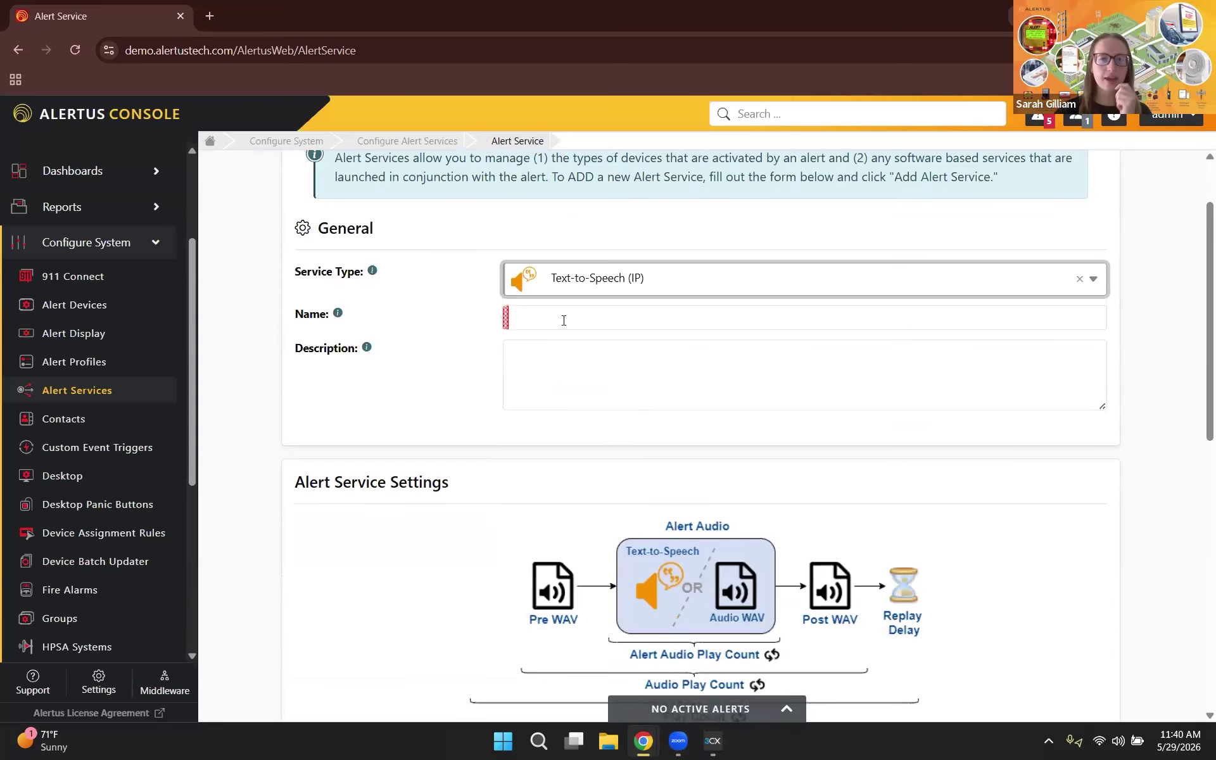
{"action": "left_click", "coordinate": [564, 320]}
{"action": "type", "text": "5/"}
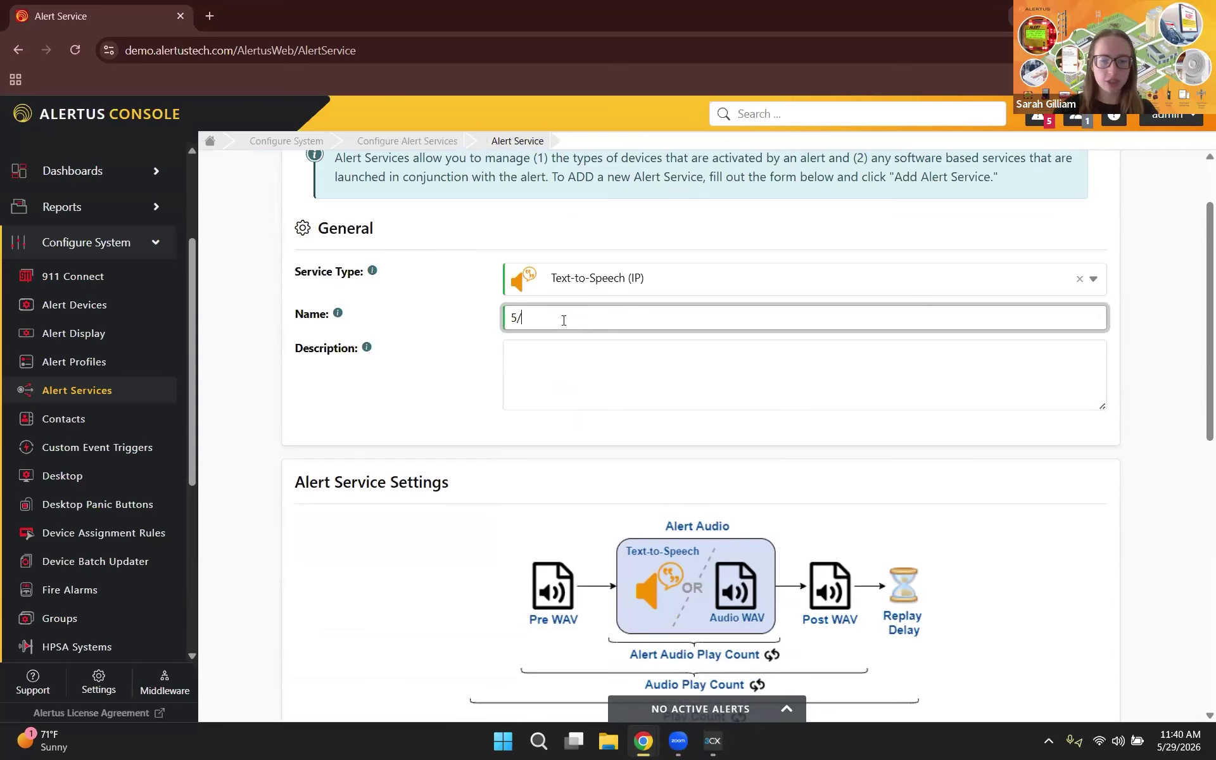
{"action": "type", "text": "29 Hidden Test - TTS"}
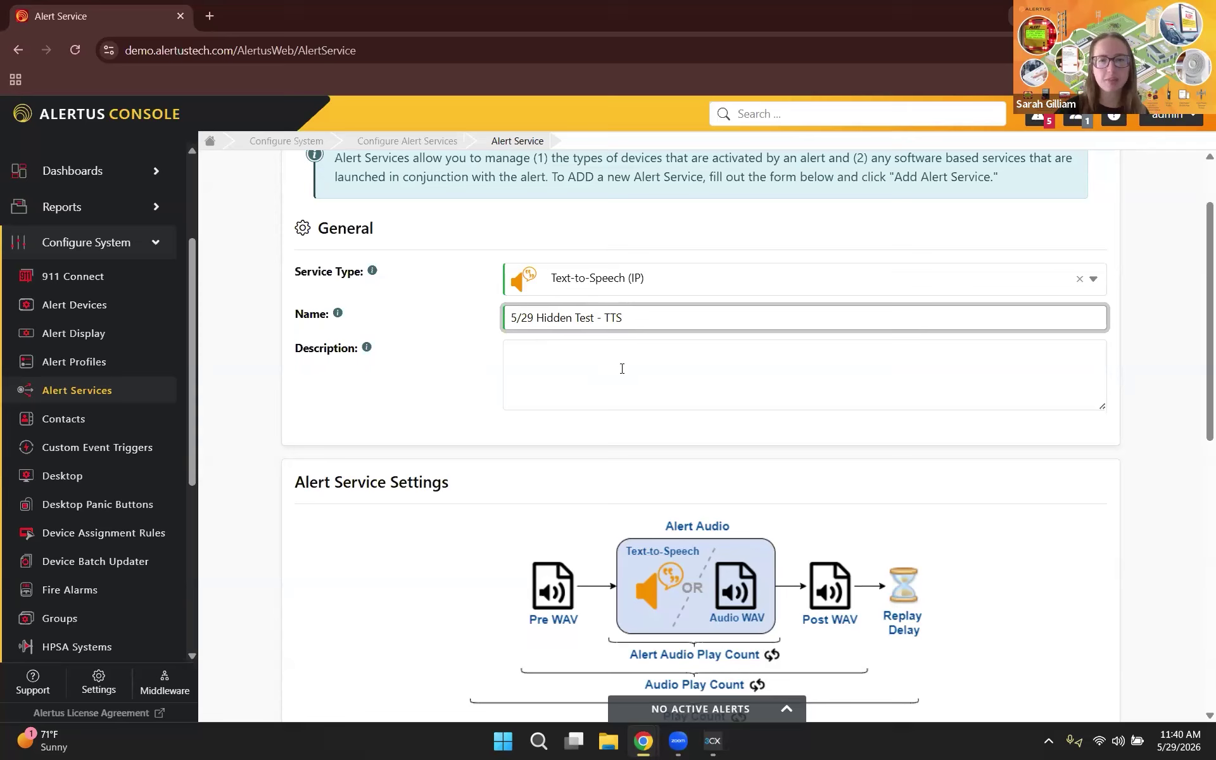
{"action": "key", "text": "Tab"}
{"action": "scroll", "coordinate": [848, 496], "scroll_direction": "down", "scroll_amount": 5}
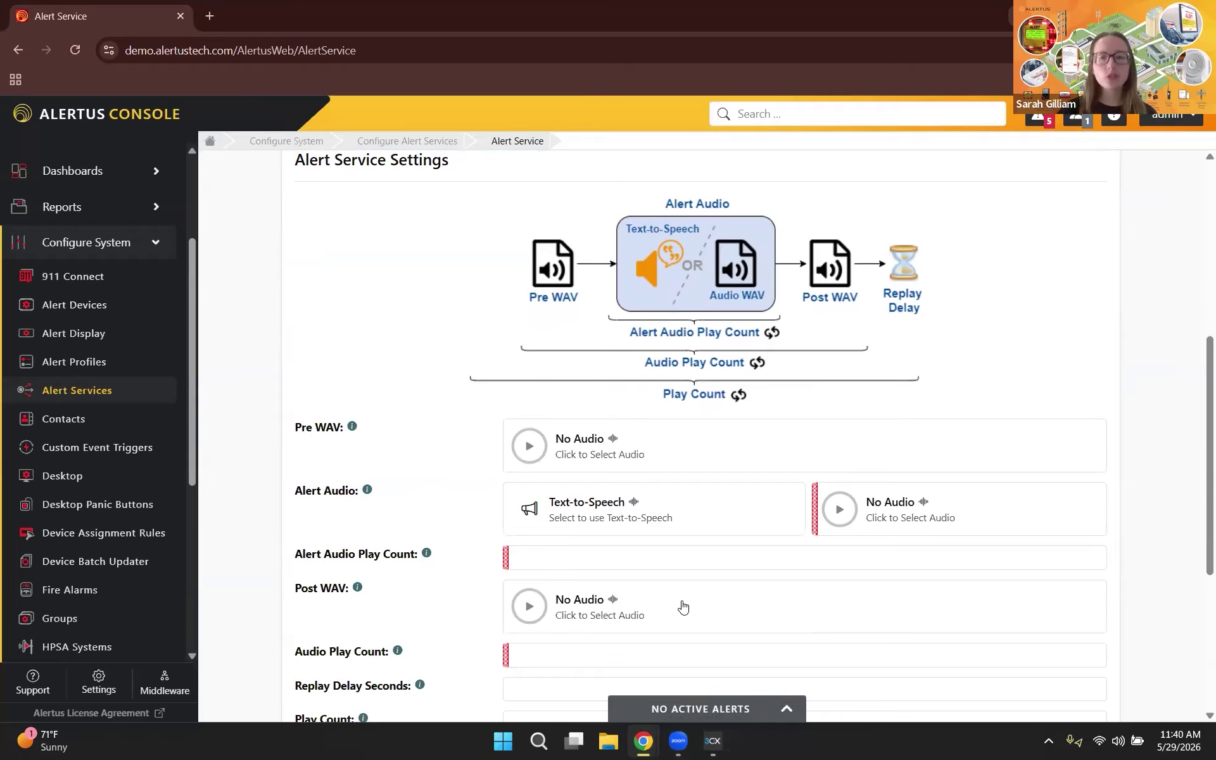
Step: Leave the Pre WAV at No Audio and choose Text-to-Speech as the Alert Audio
{"action": "scroll", "coordinate": [683, 607], "scroll_direction": "down", "scroll_amount": 1}
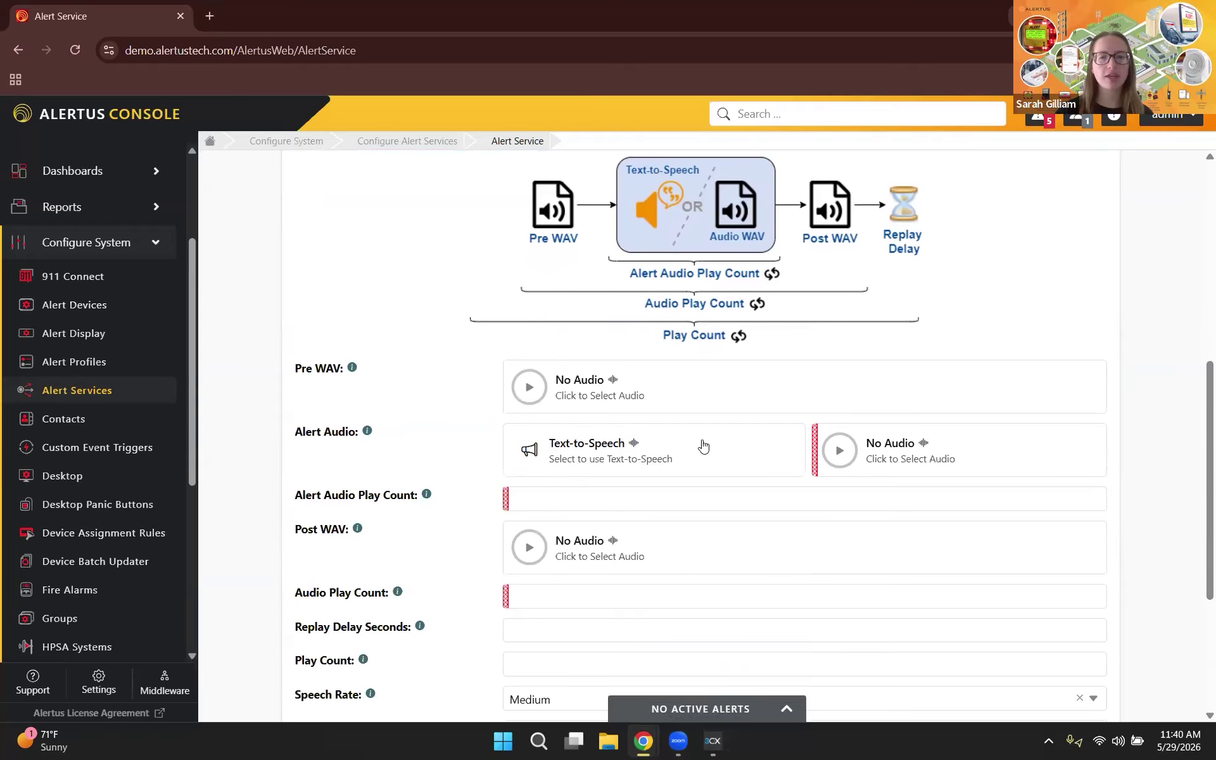
{"action": "left_click", "coordinate": [560, 388]}
{"action": "scroll", "coordinate": [665, 418], "scroll_direction": "down", "scroll_amount": 1}
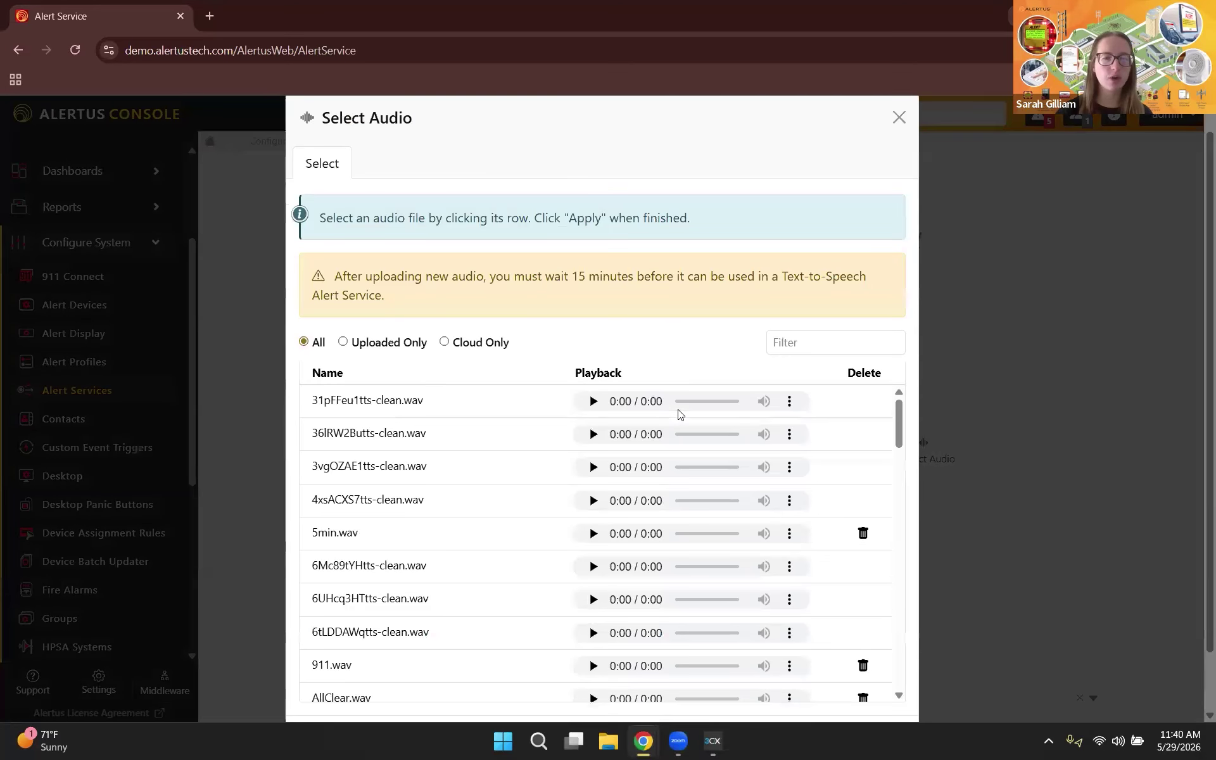
{"action": "scroll", "coordinate": [599, 450], "scroll_direction": "down", "scroll_amount": 3}
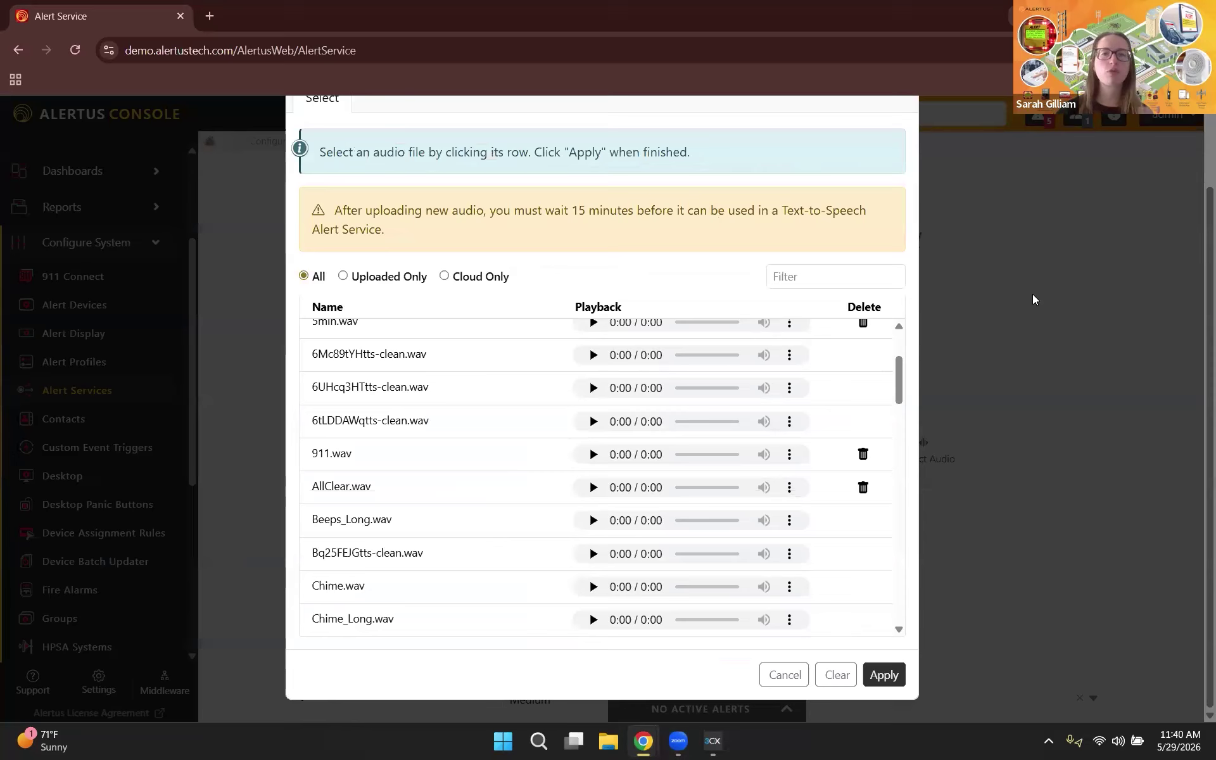
{"action": "key", "text": "Escape"}
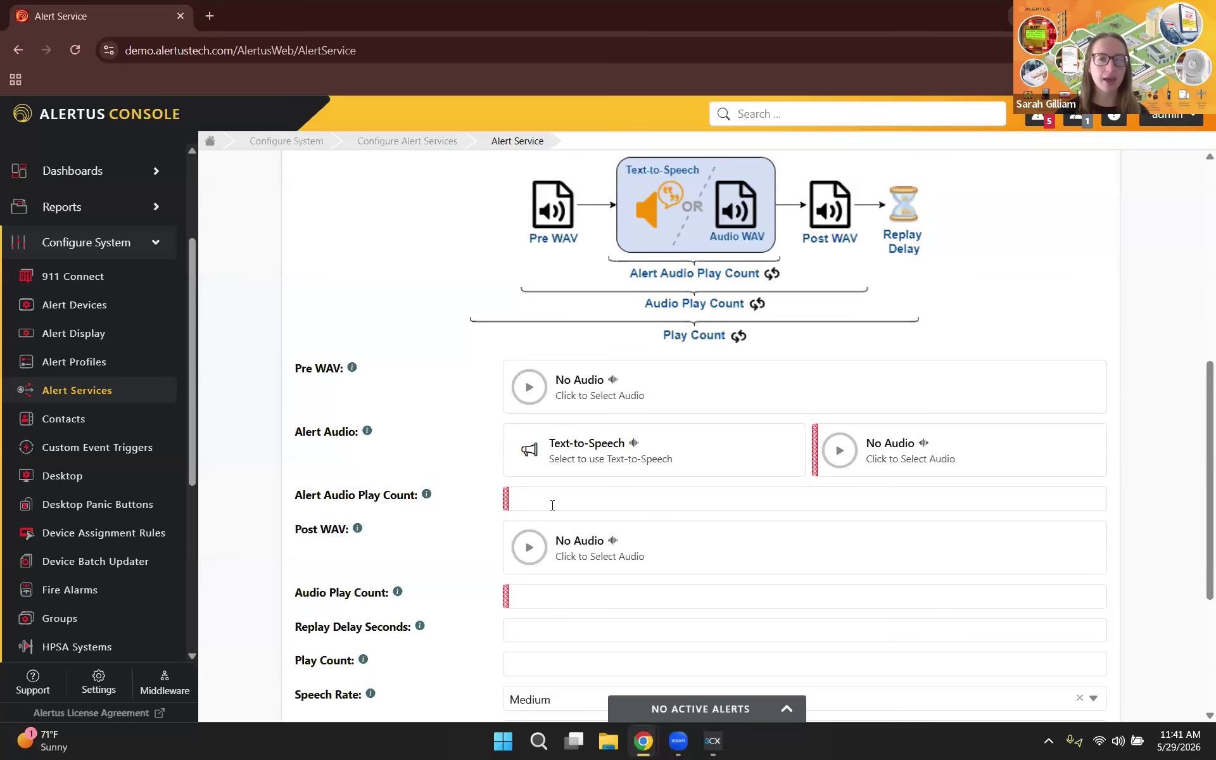
{"action": "scroll", "coordinate": [736, 470], "scroll_direction": "down", "scroll_amount": 1}
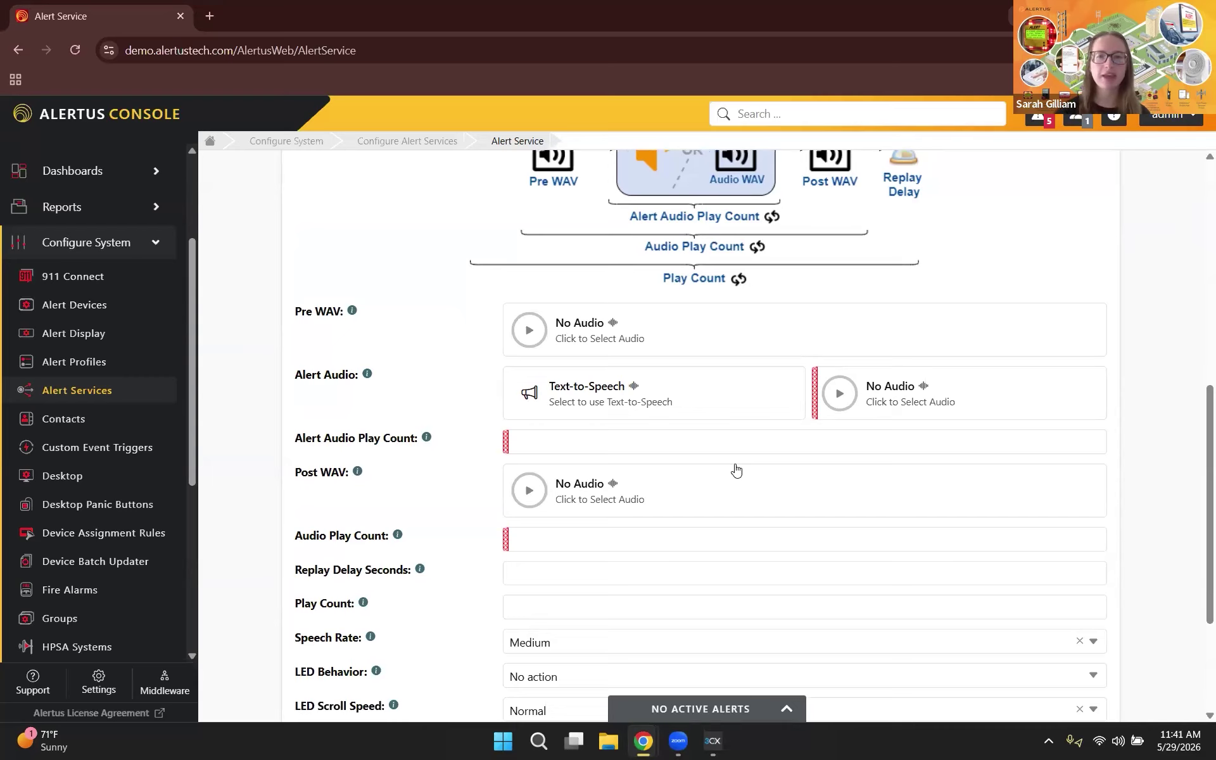
{"action": "left_click", "coordinate": [606, 395]}
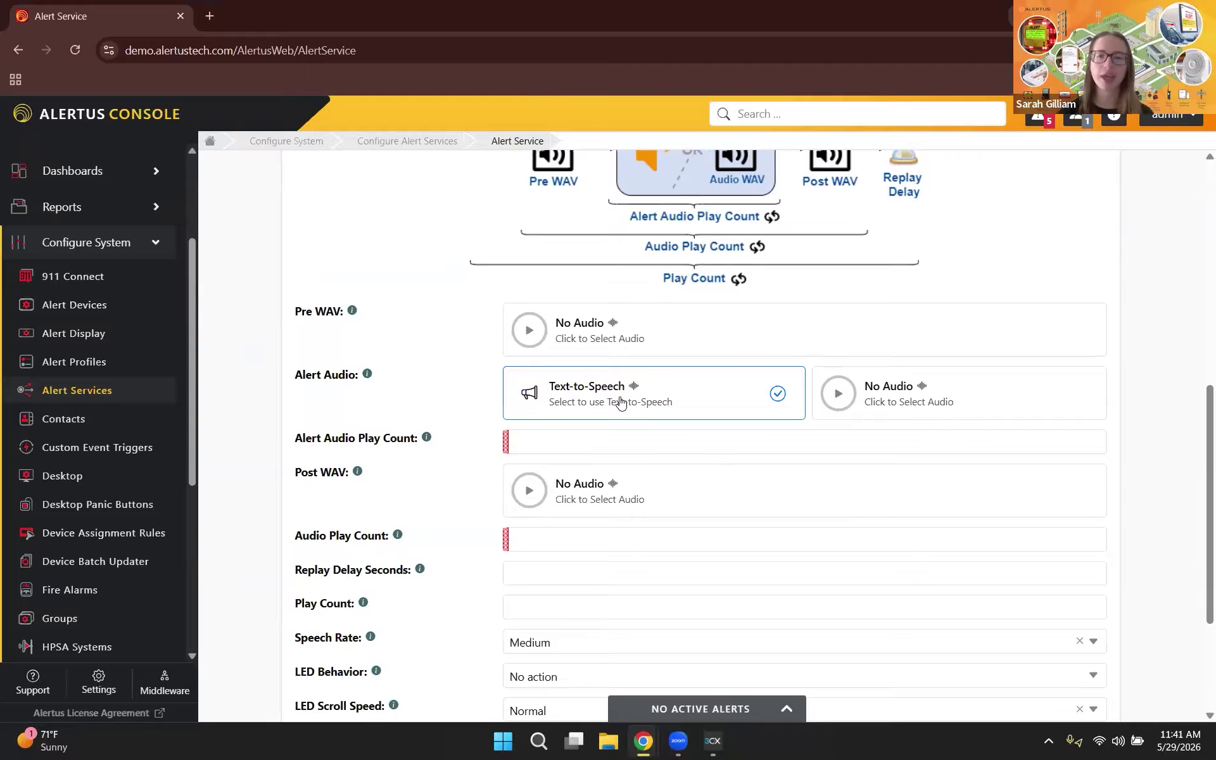
Step: Filter the audio files for 'silent' and preview the Silent.wav clip twice
{"action": "left_click", "coordinate": [887, 393]}
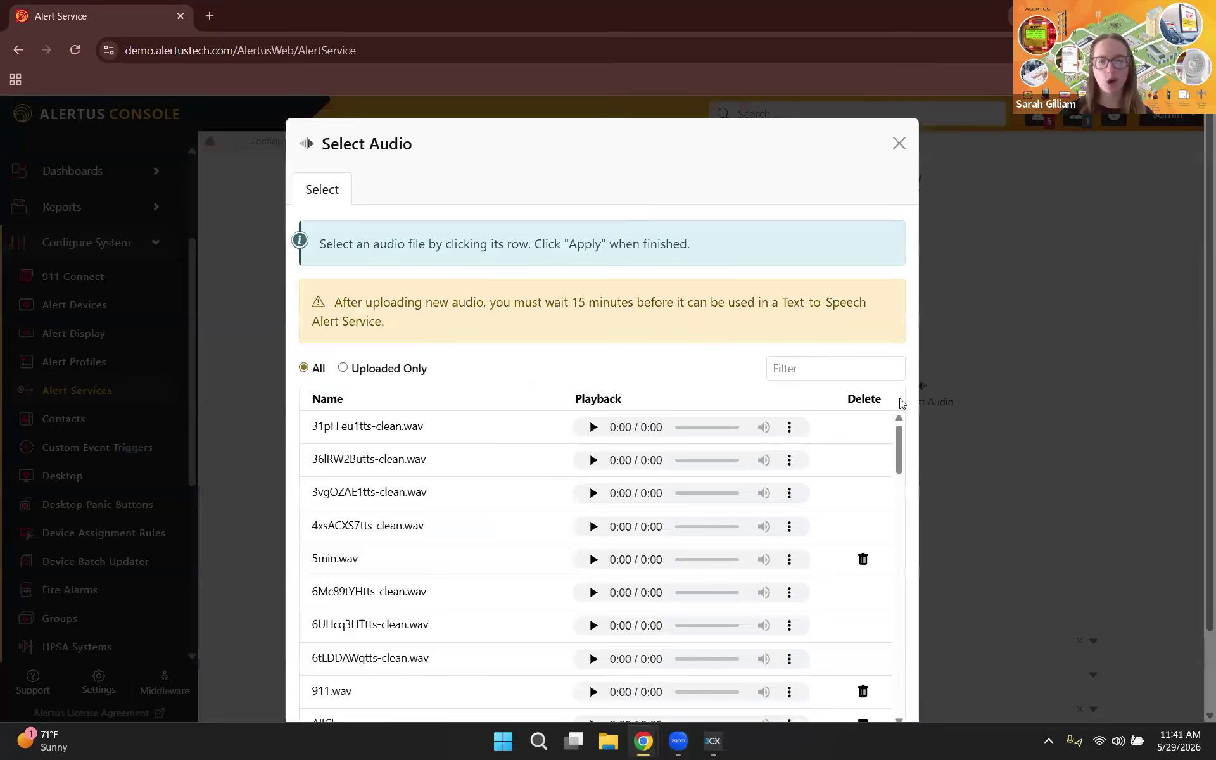
{"action": "scroll", "coordinate": [535, 518], "scroll_direction": "down", "scroll_amount": 1}
{"action": "left_click", "coordinate": [811, 372]}
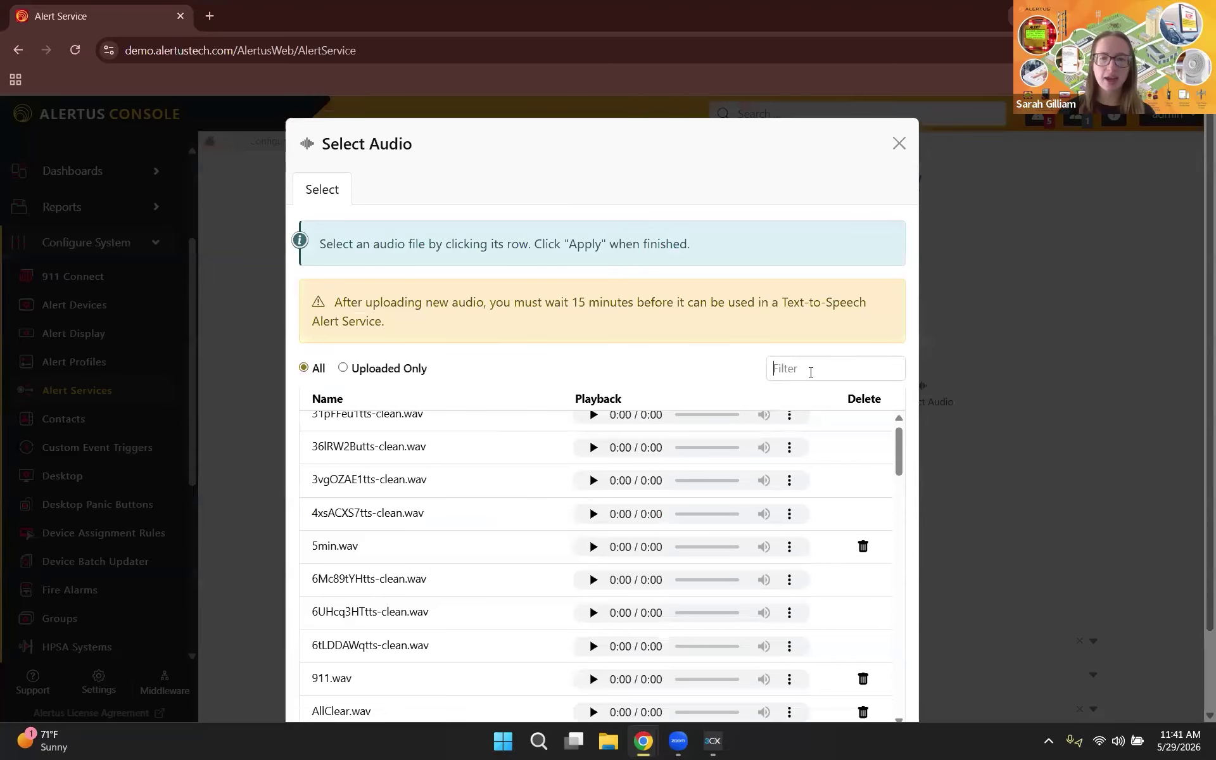
{"action": "type", "text": "silent"}
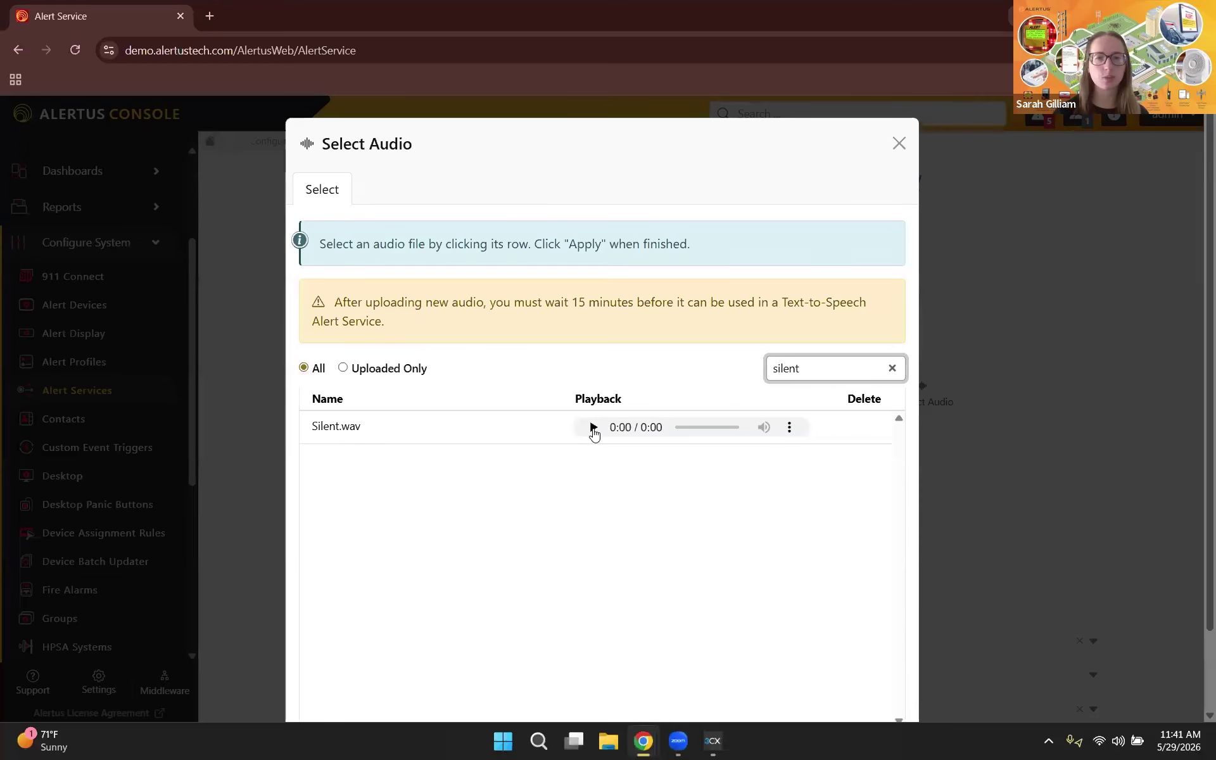
{"action": "left_click", "coordinate": [593, 428]}
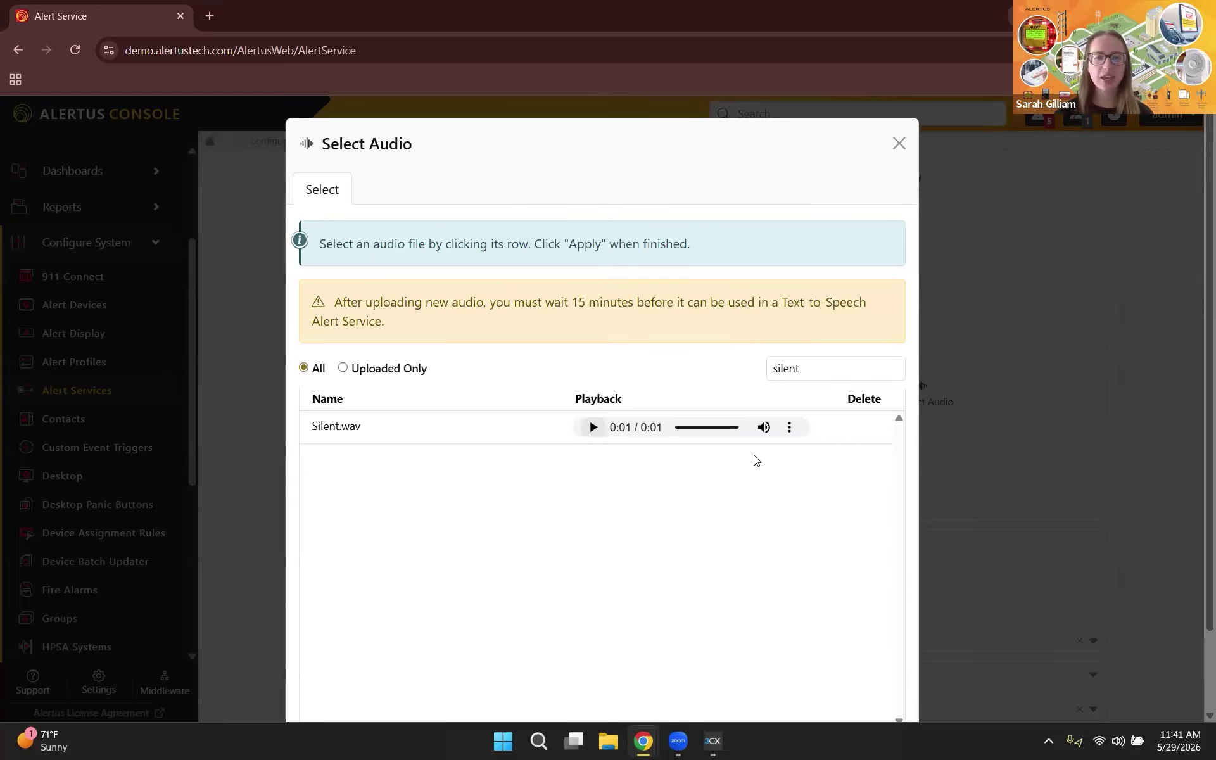
{"action": "left_click", "coordinate": [601, 434]}
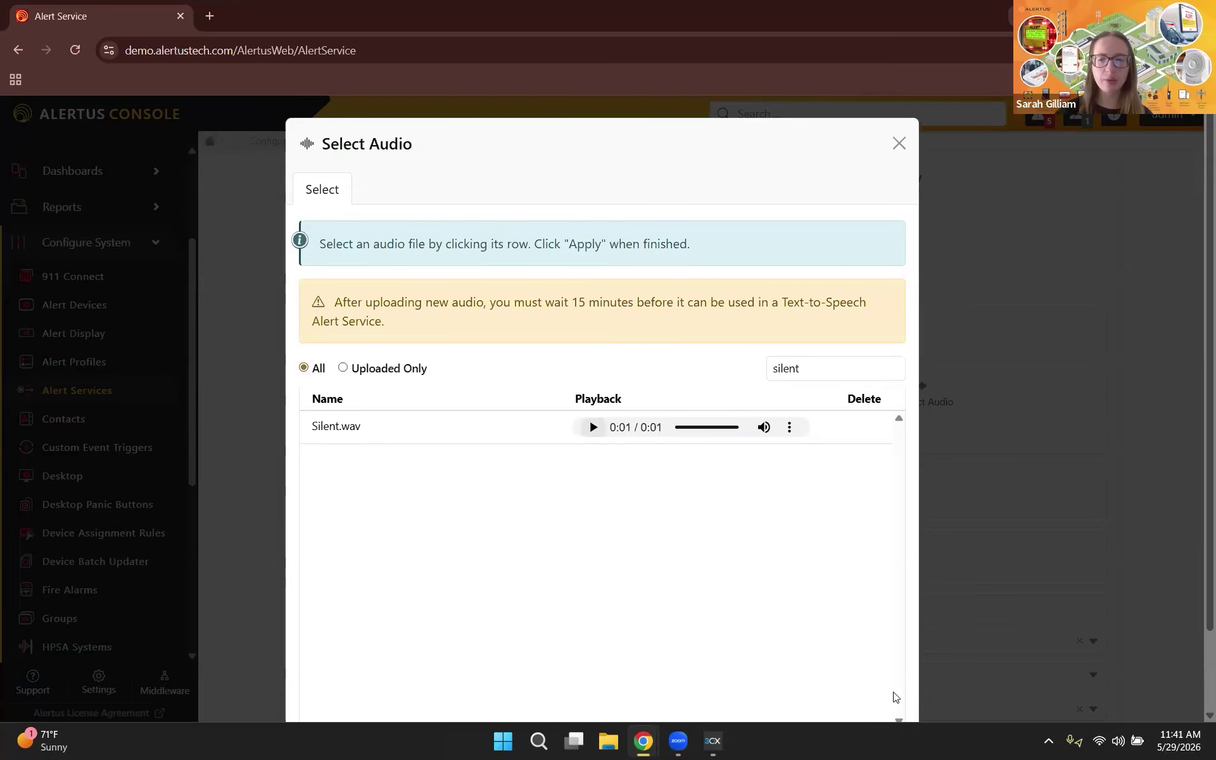
{"action": "scroll", "coordinate": [894, 695], "scroll_direction": "down", "scroll_amount": 2}
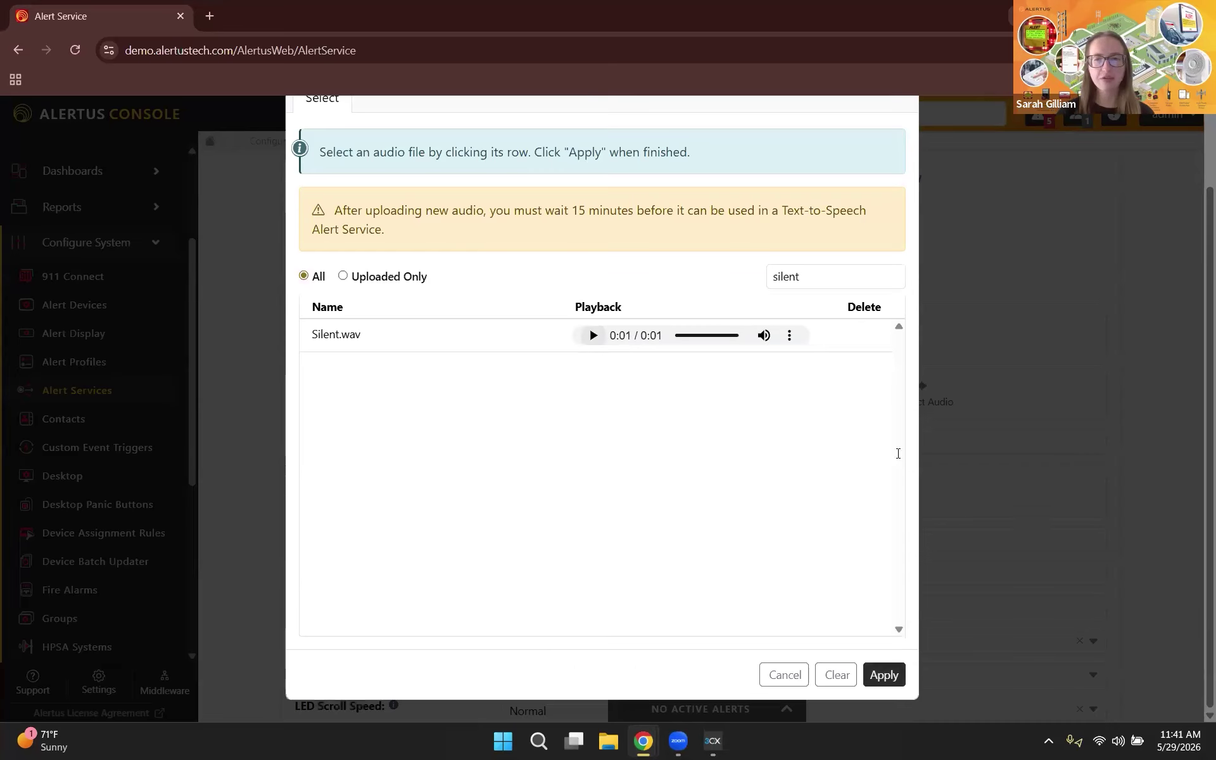
{"action": "left_click", "coordinate": [1047, 396]}
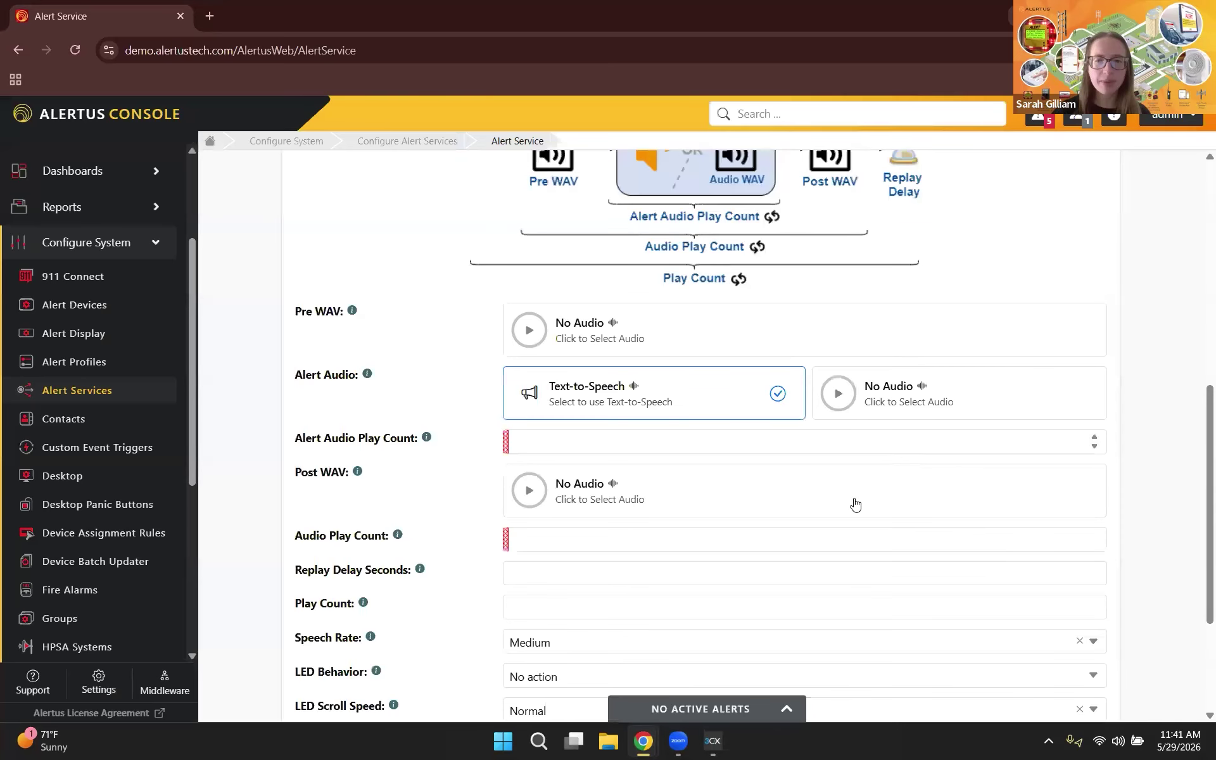
Step: Filter for 'SIlen', select Silent.wav and apply it as the Alert Audio
{"action": "left_click", "coordinate": [992, 384]}
{"action": "left_click", "coordinate": [944, 409]}
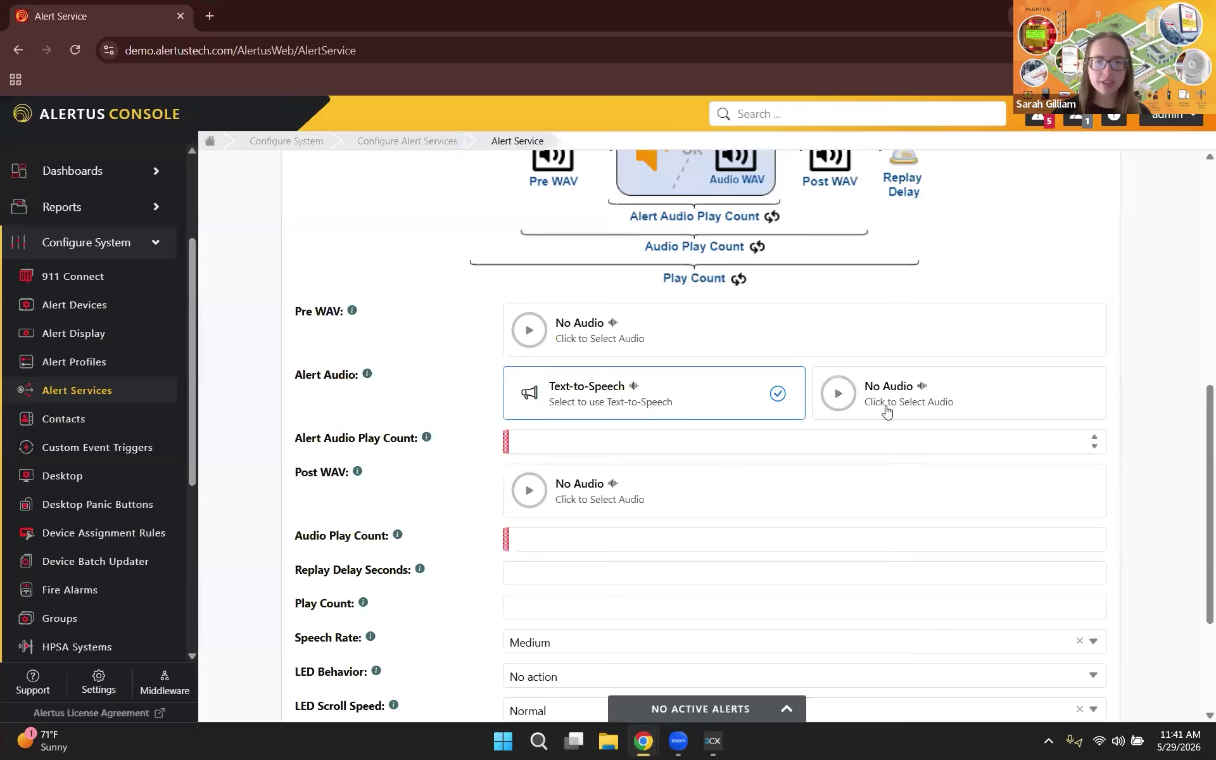
{"action": "left_click", "coordinate": [835, 386]}
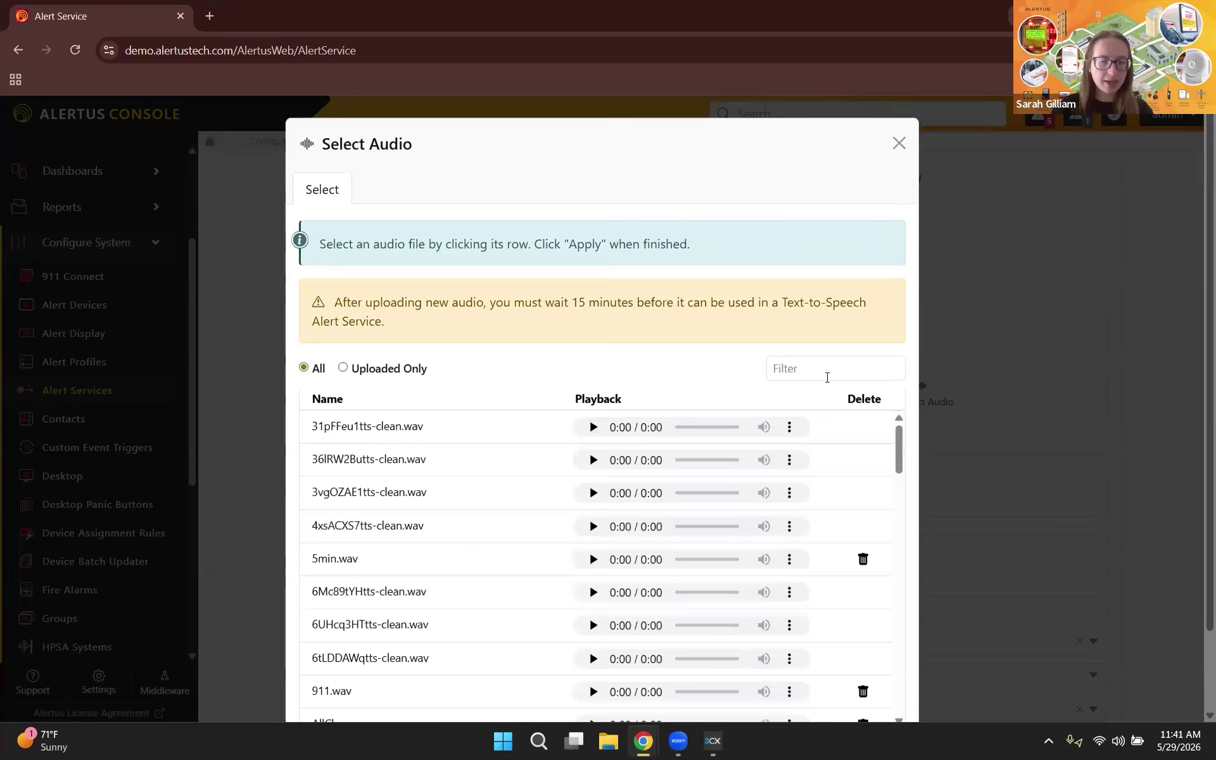
{"action": "left_click", "coordinate": [827, 370]}
{"action": "type", "text": "SIlen"}
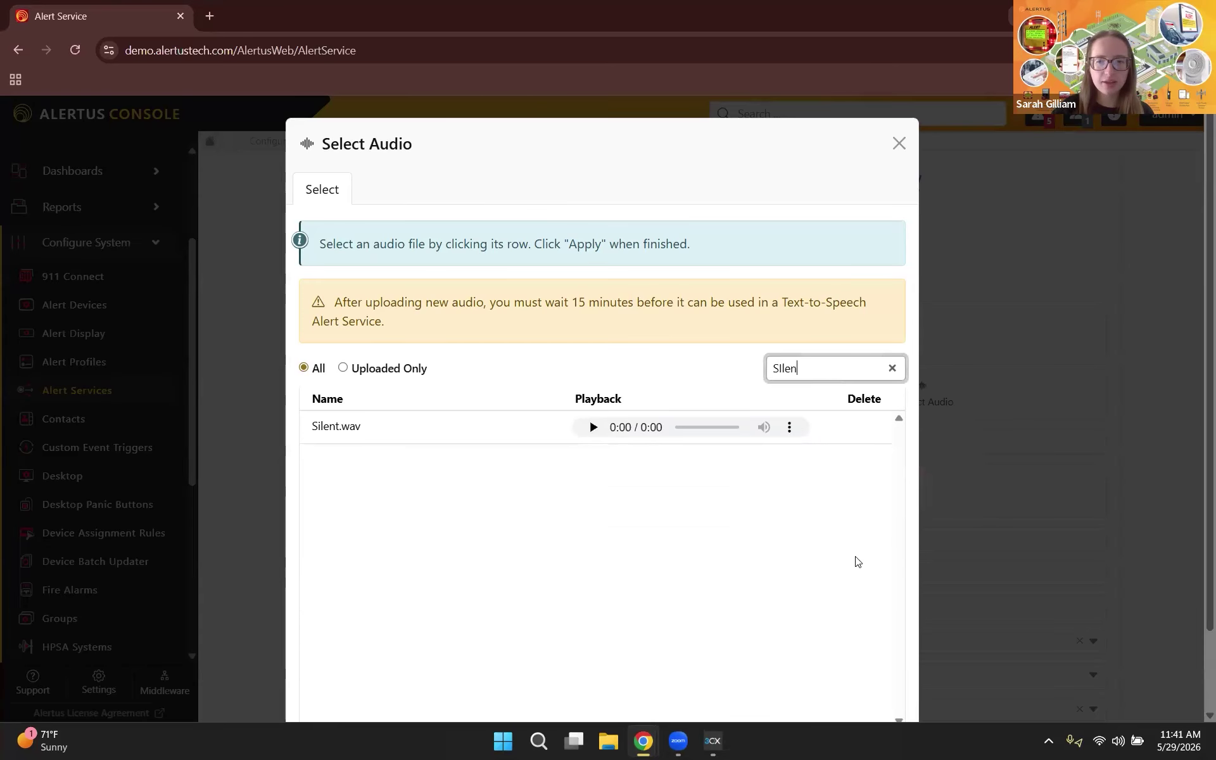
{"action": "left_click", "coordinate": [836, 427]}
{"action": "scroll", "coordinate": [881, 682], "scroll_direction": "down", "scroll_amount": 3}
{"action": "left_click", "coordinate": [884, 675]}
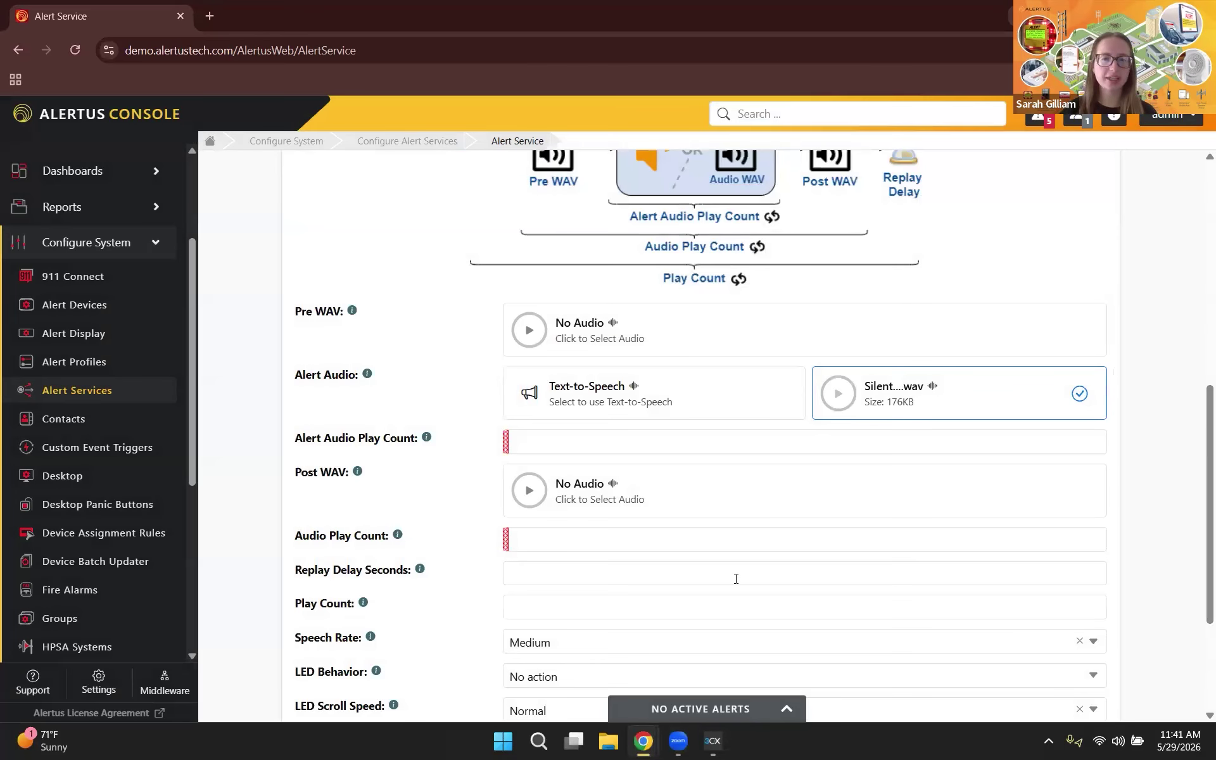
{"action": "scroll", "coordinate": [567, 399], "scroll_direction": "down", "scroll_amount": 1}
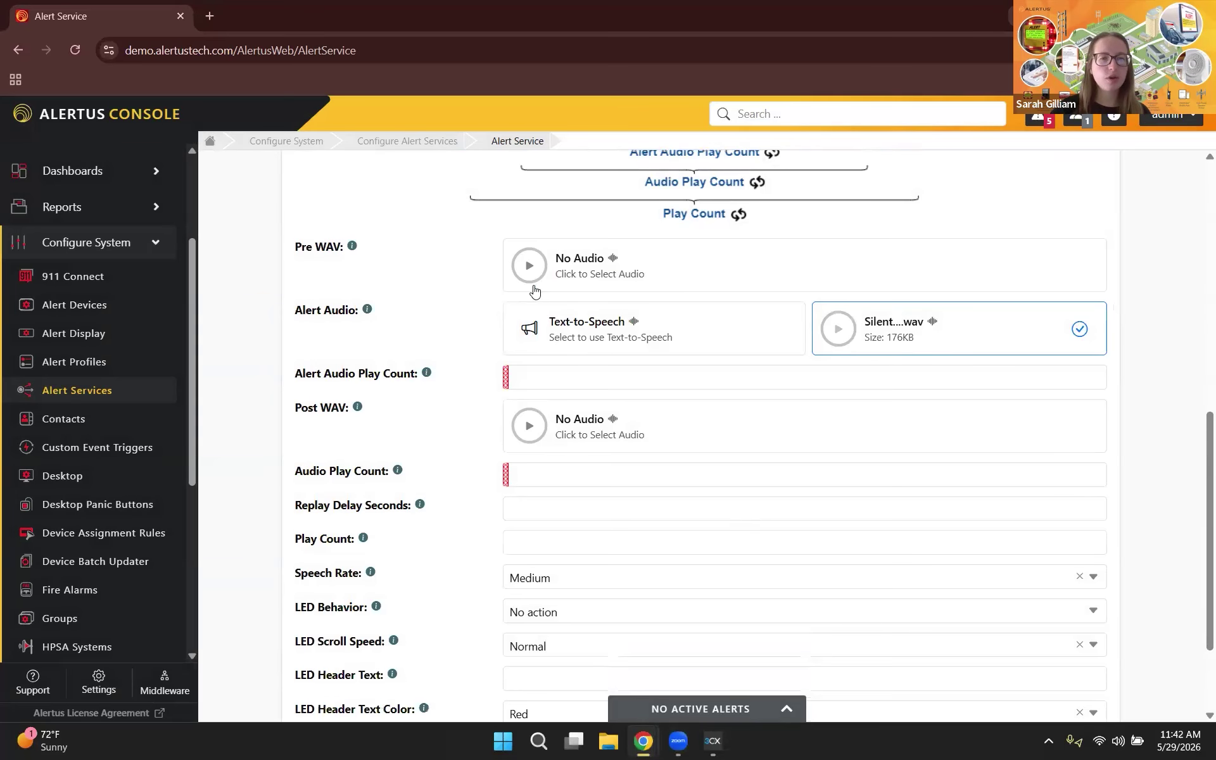
Step: Enter 1 for Alert Audio Play Count and 10 for Audio Play Count
{"action": "left_click", "coordinate": [540, 384]}
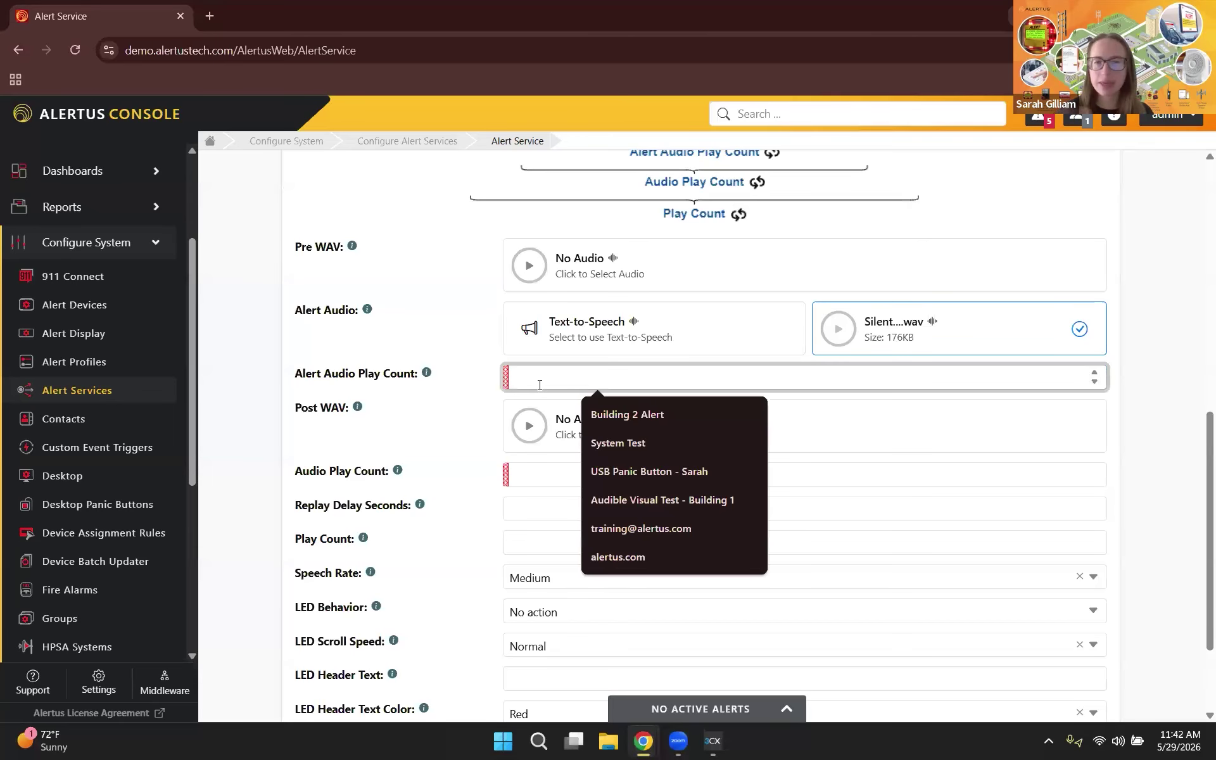
{"action": "type", "text": "1"}
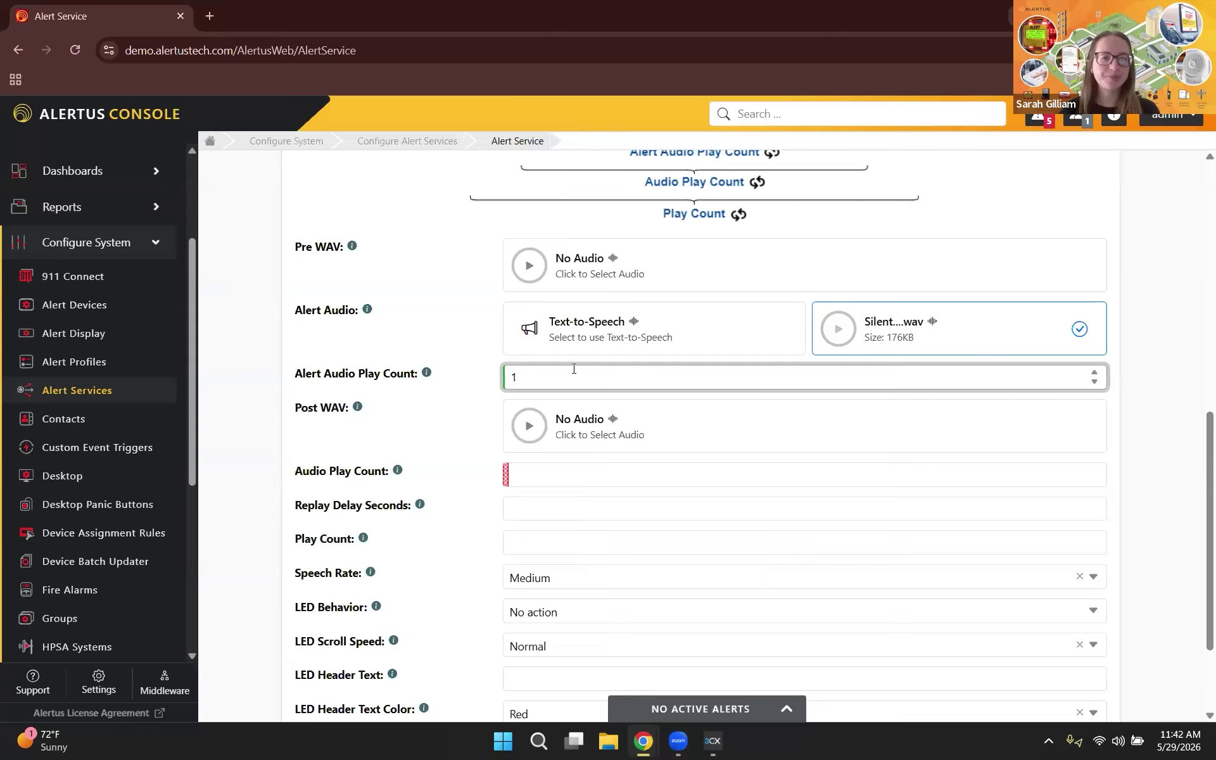
{"action": "scroll", "coordinate": [574, 369], "scroll_direction": "down", "scroll_amount": 2}
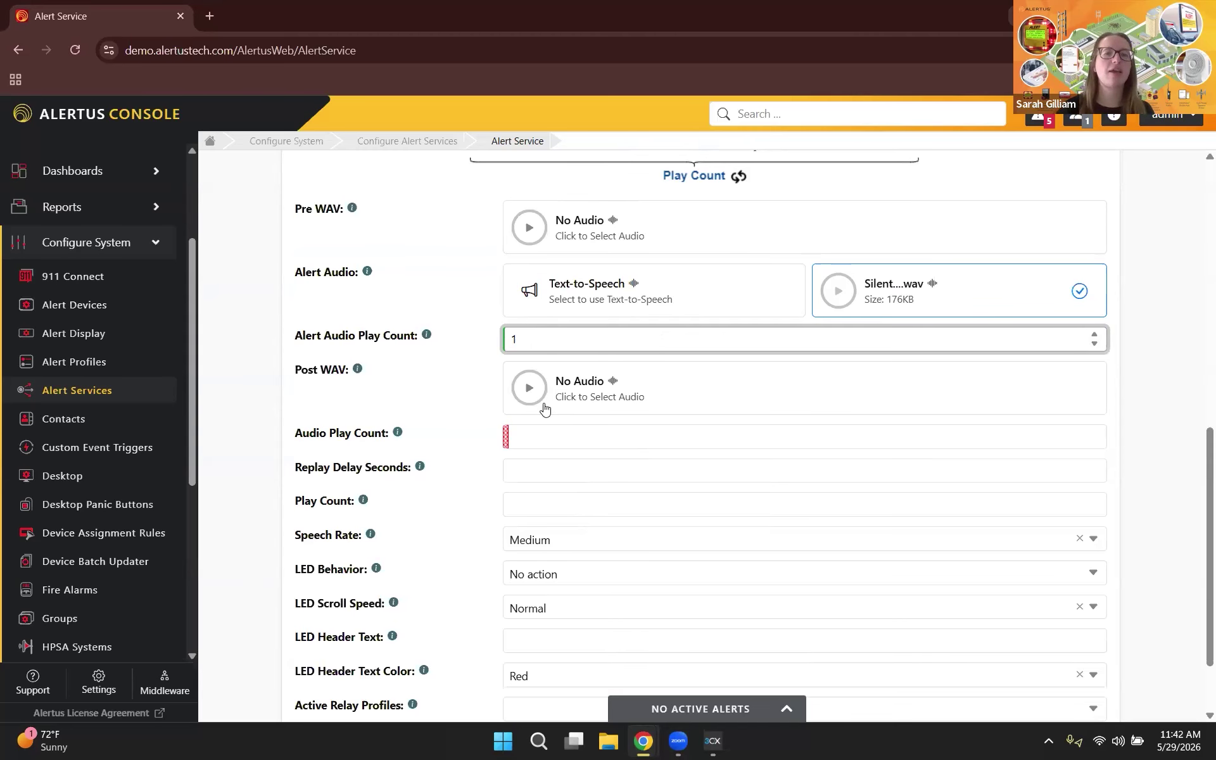
{"action": "left_click", "coordinate": [555, 436]}
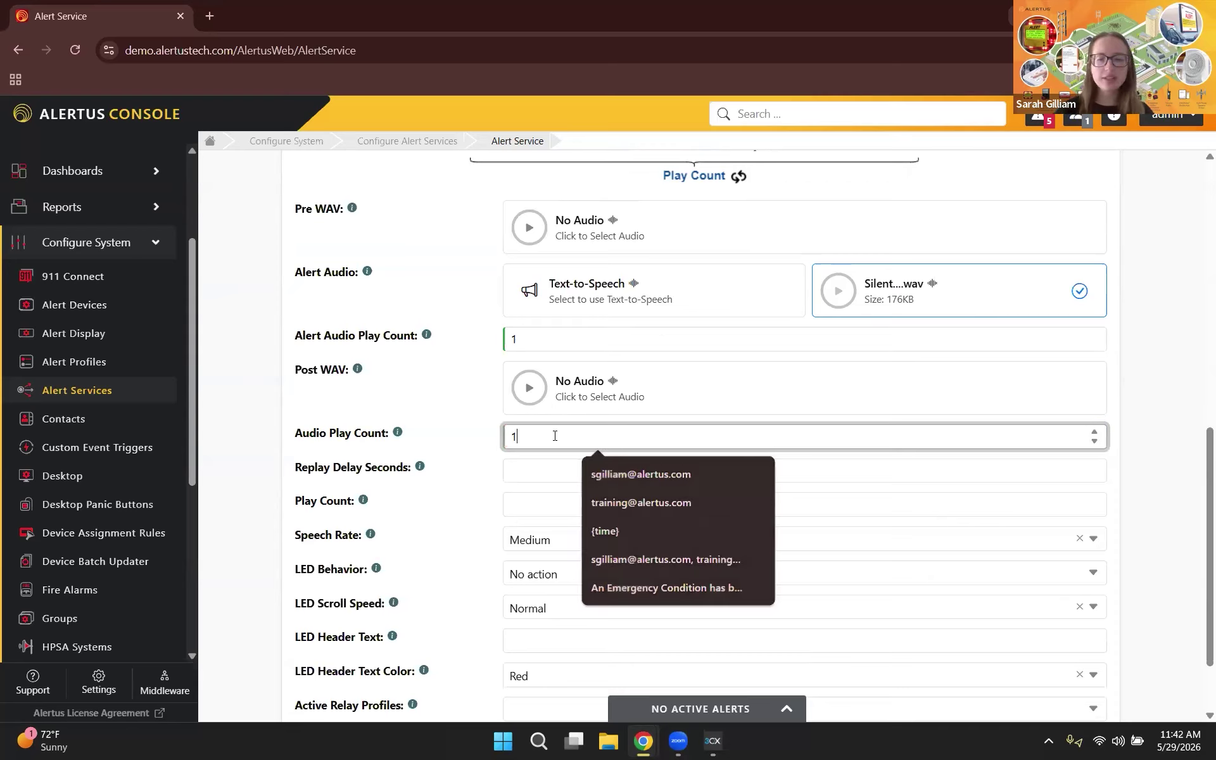
{"action": "type", "text": "10"}
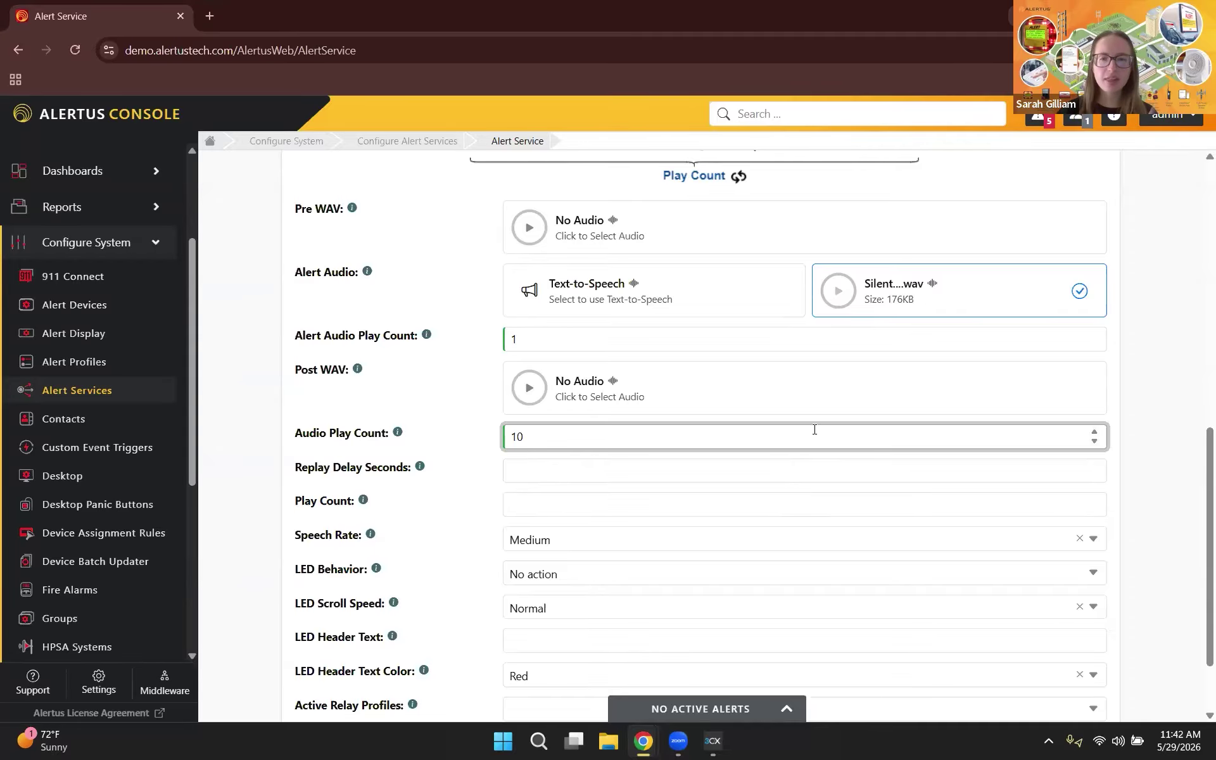
{"action": "scroll", "coordinate": [815, 430], "scroll_direction": "down", "scroll_amount": 2}
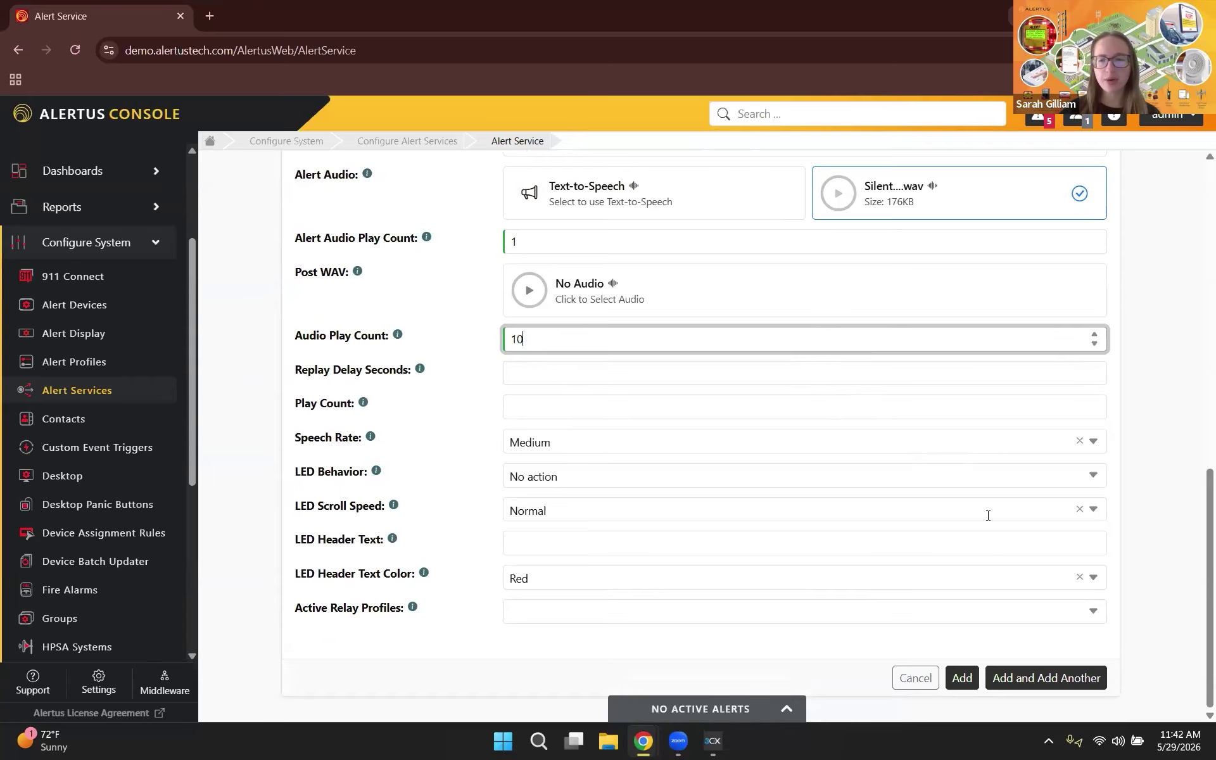
Step: Save the '5/29 Hidden Test - TTS' service as ID 84, then view Alert Beacon's settings without saving
{"action": "left_click", "coordinate": [961, 678]}
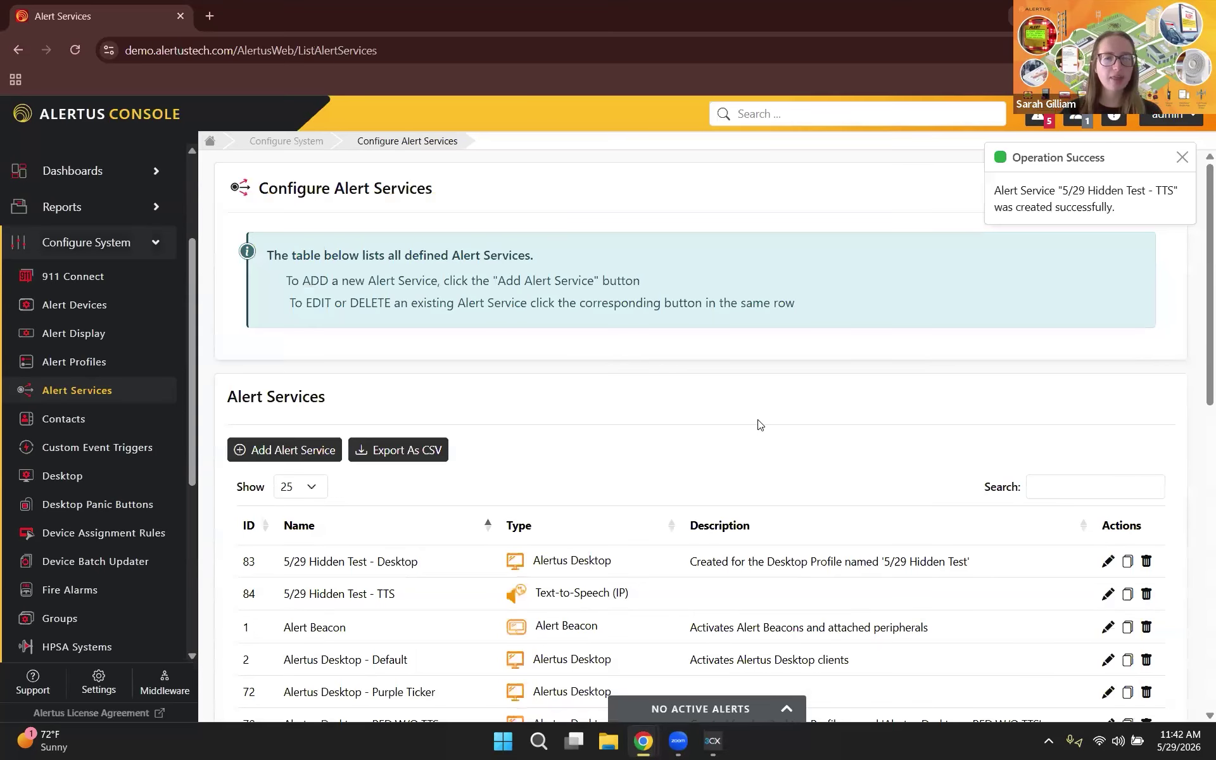
{"action": "scroll", "coordinate": [760, 424], "scroll_direction": "down", "scroll_amount": 2}
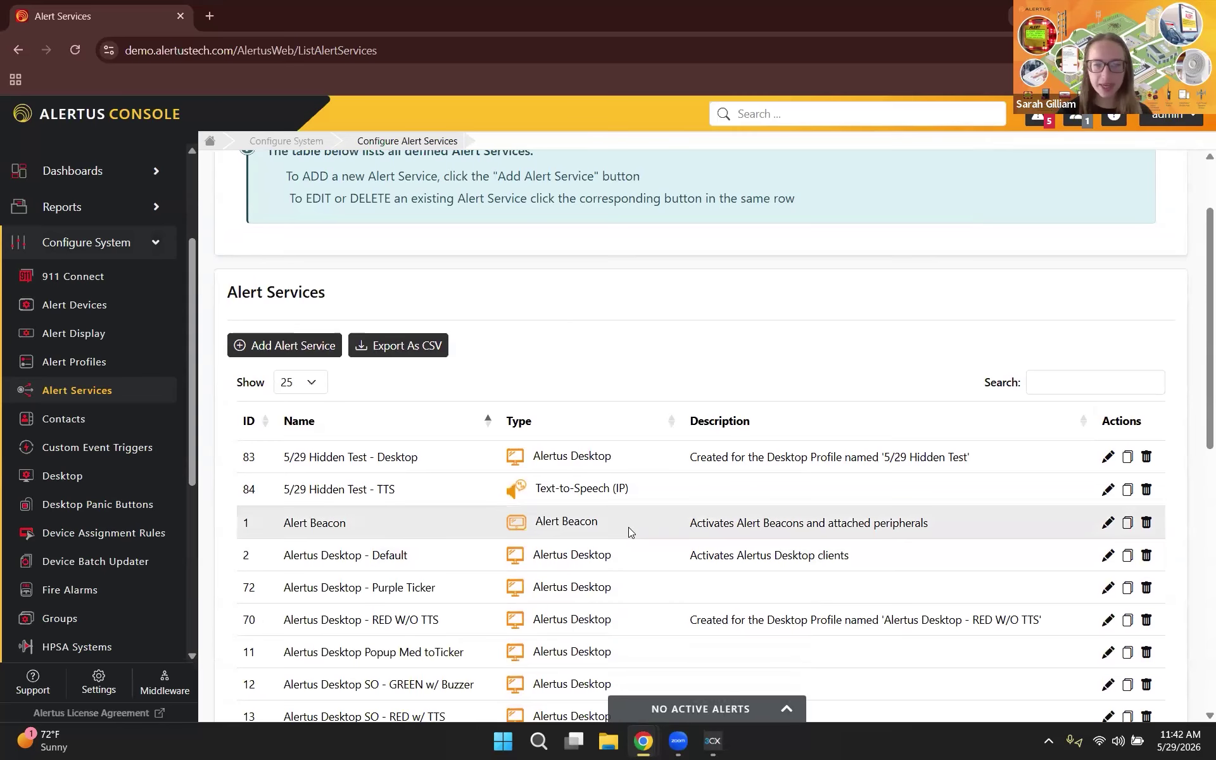
{"action": "left_click", "coordinate": [1108, 522]}
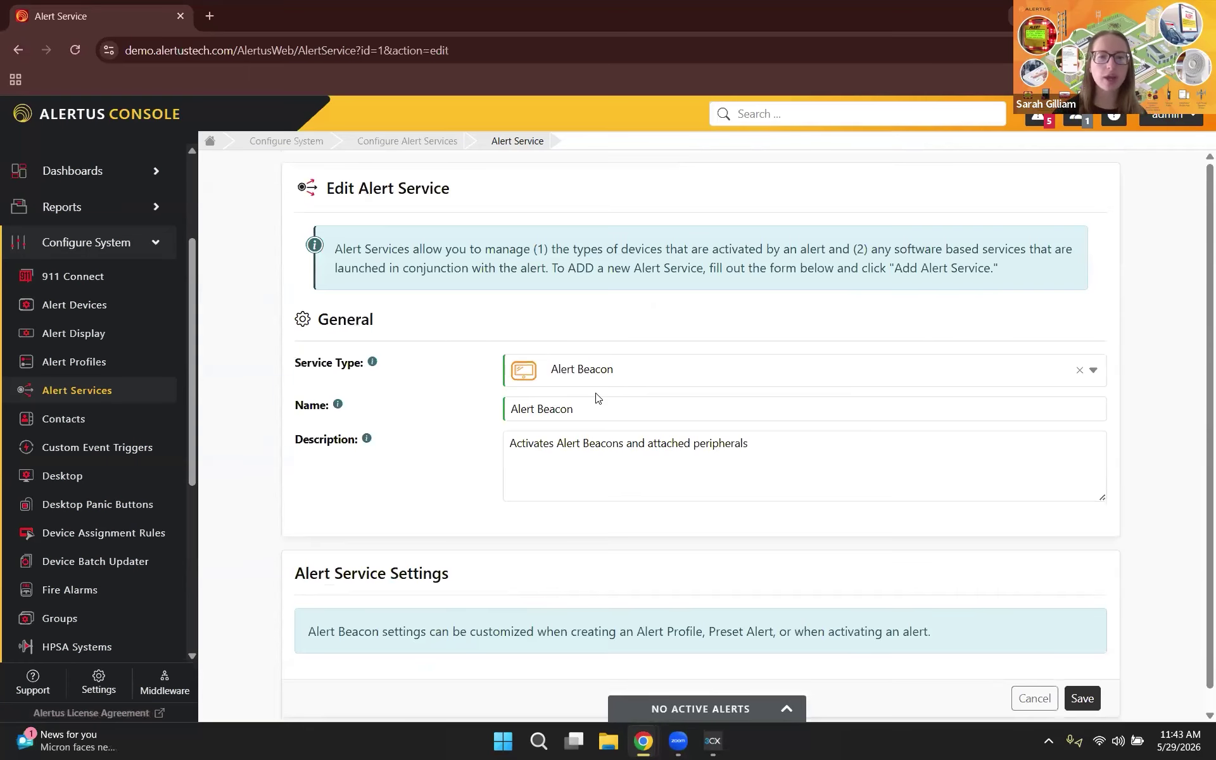
{"action": "scroll", "coordinate": [597, 397], "scroll_direction": "down", "scroll_amount": 2}
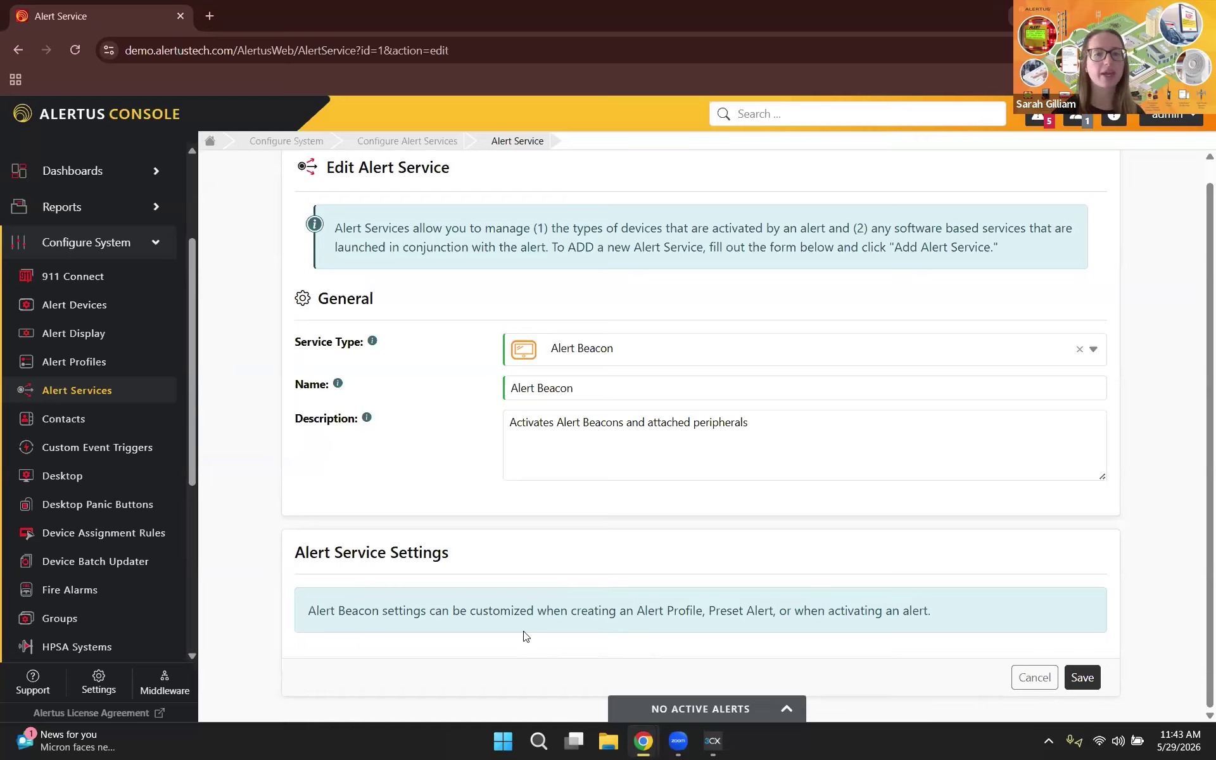
{"action": "left_click", "coordinate": [1029, 682]}
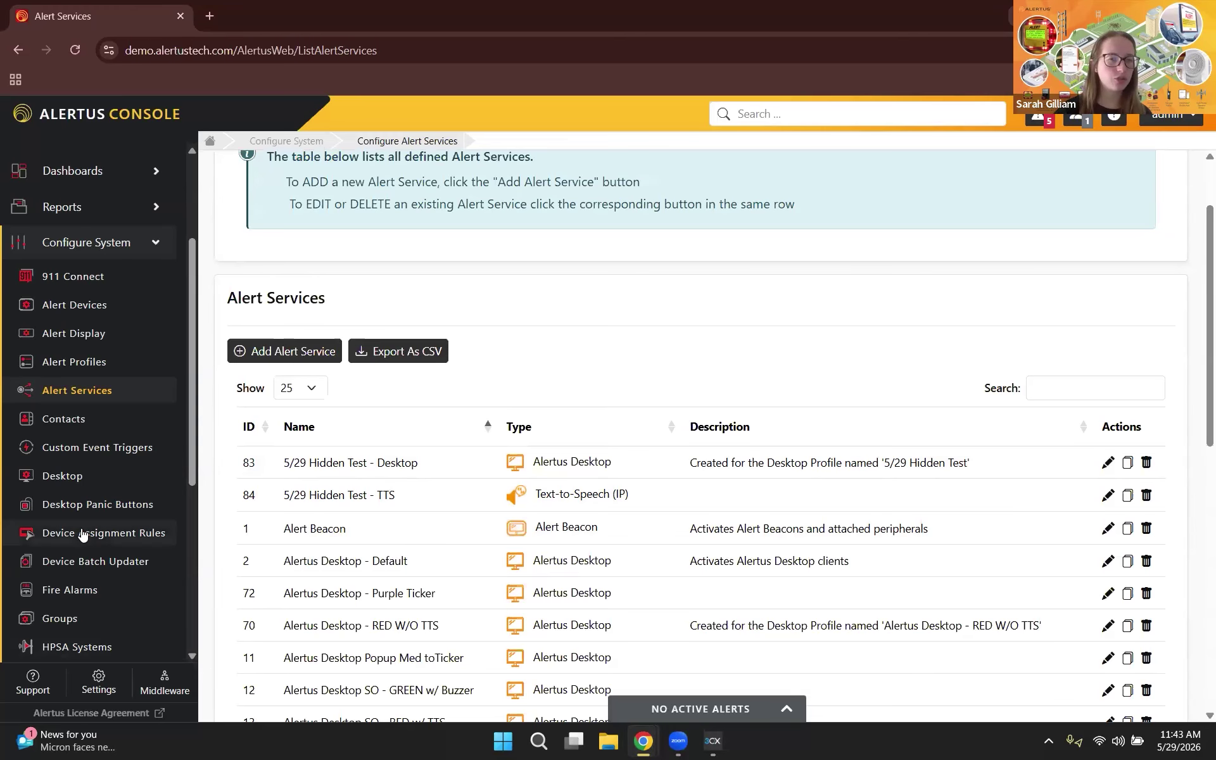
{"action": "scroll", "coordinate": [82, 535], "scroll_direction": "down", "scroll_amount": 5}
Step: Open Preset Alerts and scroll through the 38 preset alerts and 10 preset types
{"action": "scroll", "coordinate": [80, 529], "scroll_direction": "down", "scroll_amount": 1}
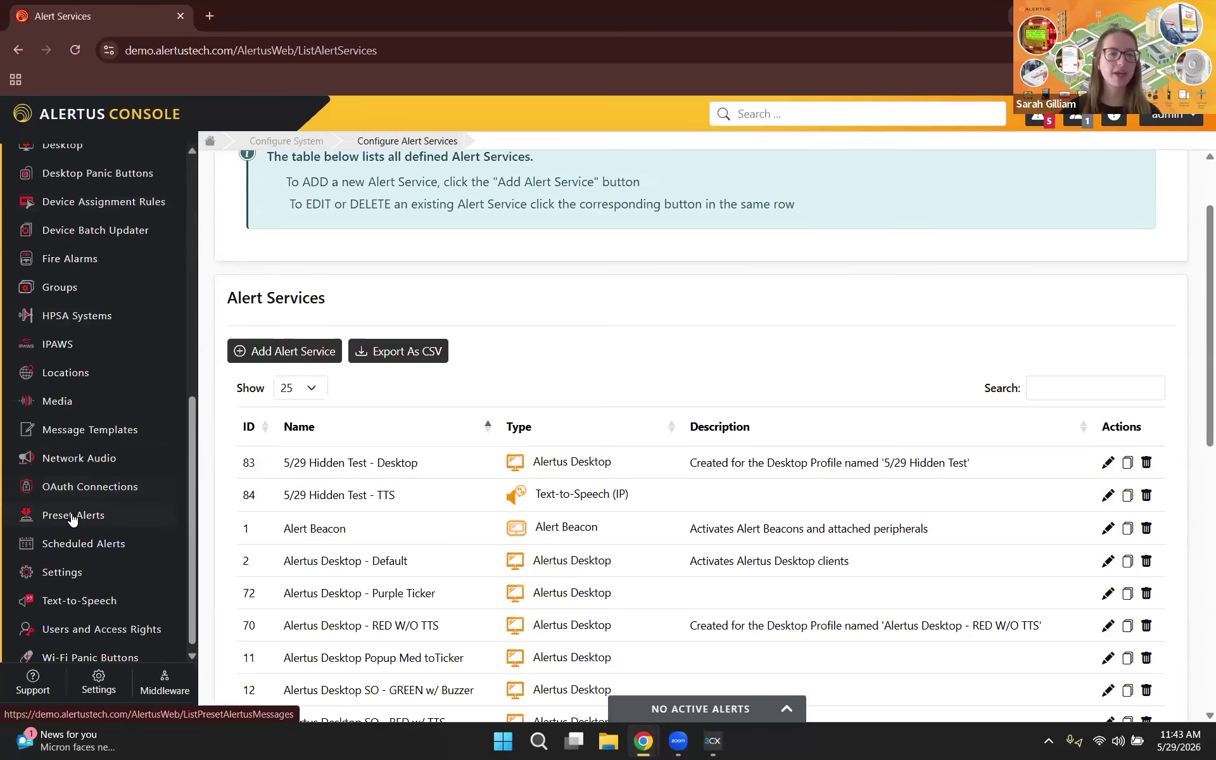
{"action": "left_click", "coordinate": [71, 517]}
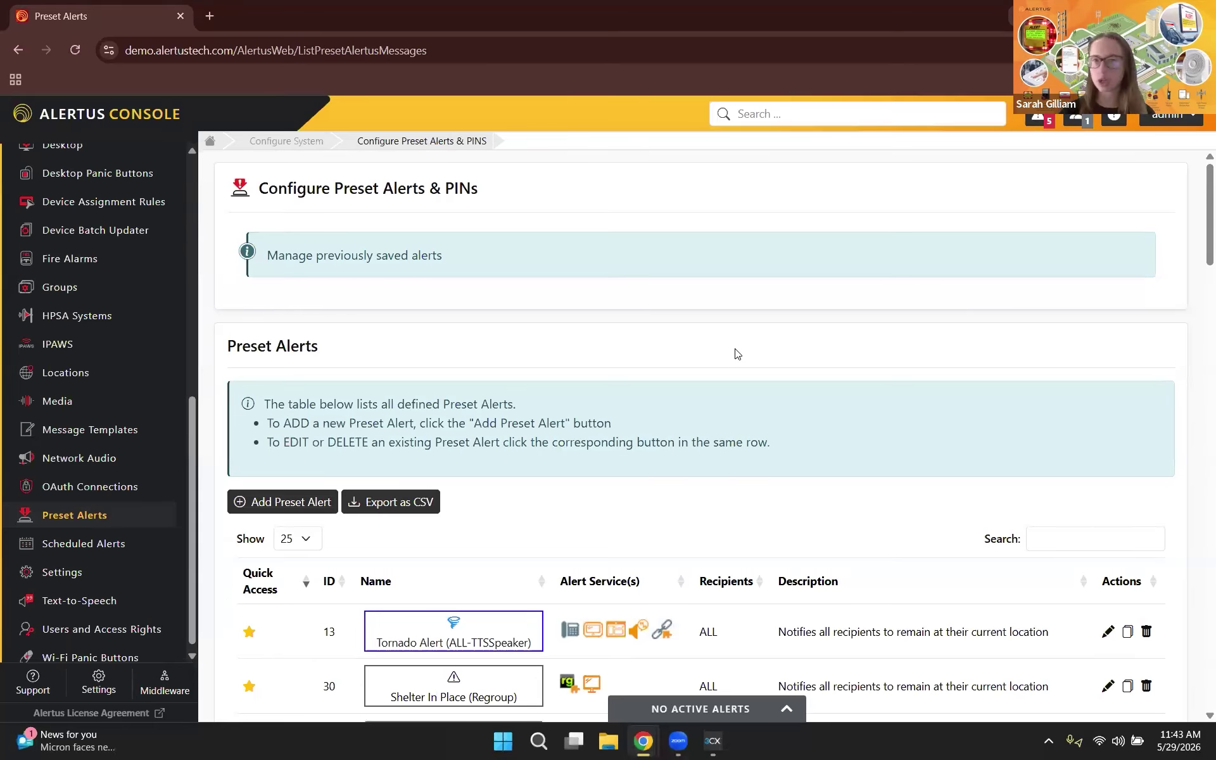
{"action": "scroll", "coordinate": [723, 345], "scroll_direction": "down", "scroll_amount": 2}
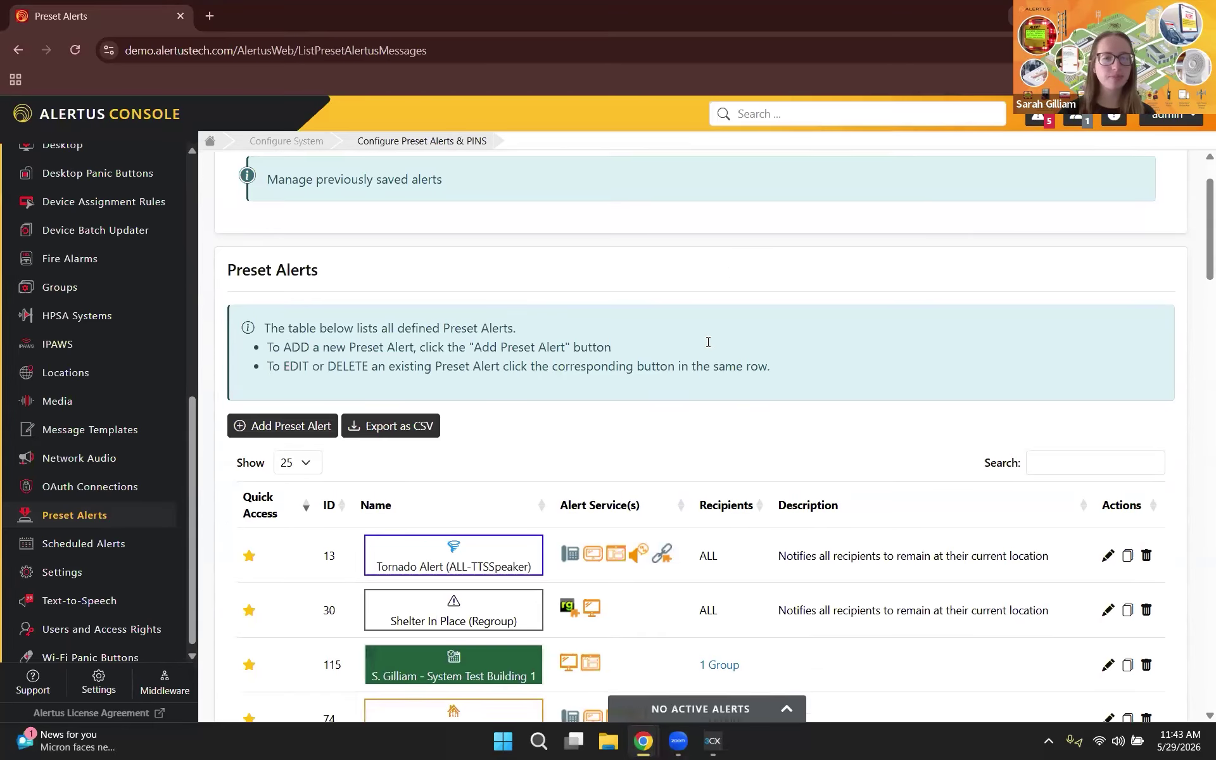
{"action": "scroll", "coordinate": [619, 415], "scroll_direction": "down", "scroll_amount": 5}
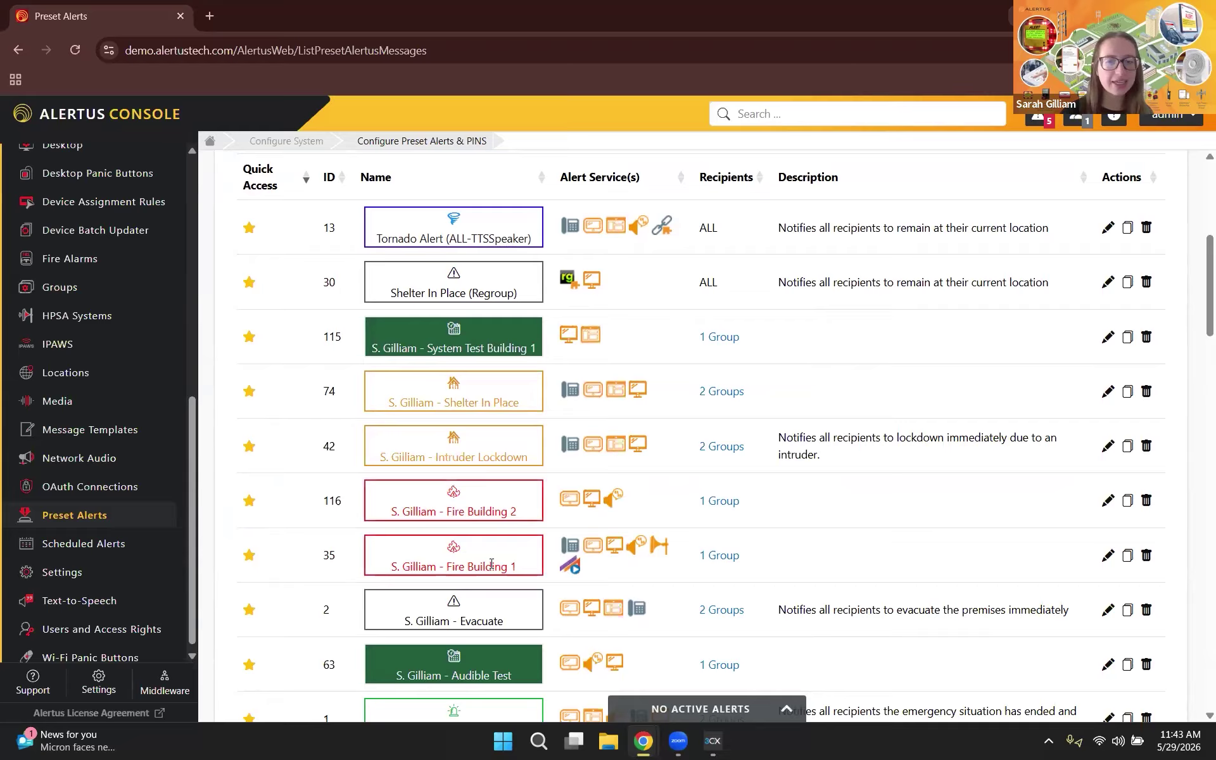
{"action": "scroll", "coordinate": [492, 564], "scroll_direction": "down", "scroll_amount": 2}
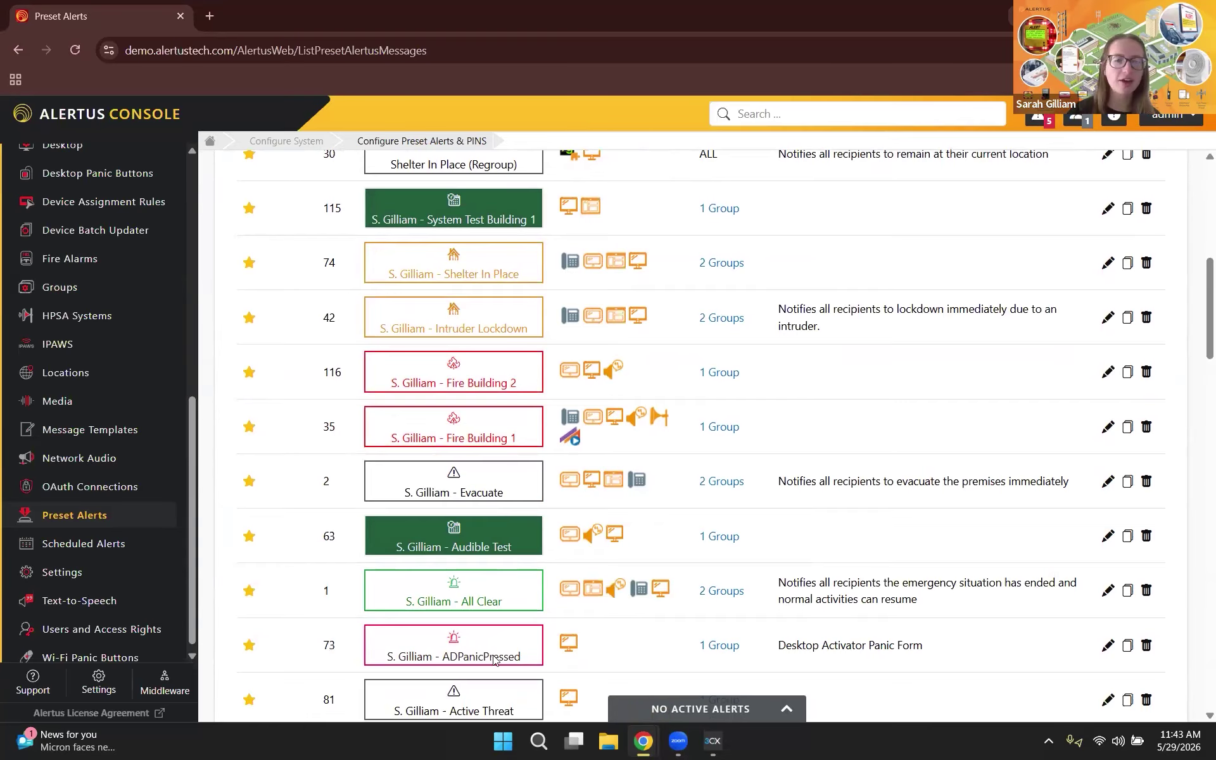
{"action": "scroll", "coordinate": [494, 660], "scroll_direction": "down", "scroll_amount": 20}
{"action": "scroll", "coordinate": [495, 660], "scroll_direction": "down", "scroll_amount": 3}
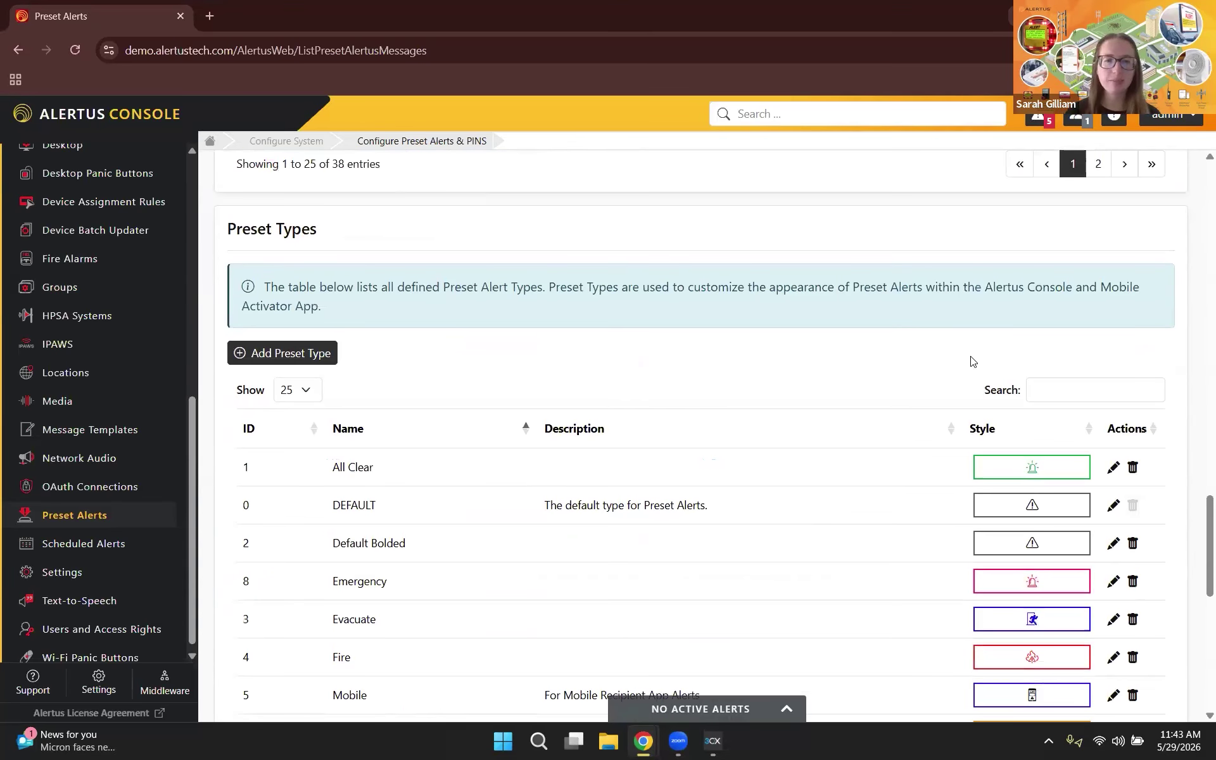
{"action": "scroll", "coordinate": [973, 362], "scroll_direction": "down", "scroll_amount": 2}
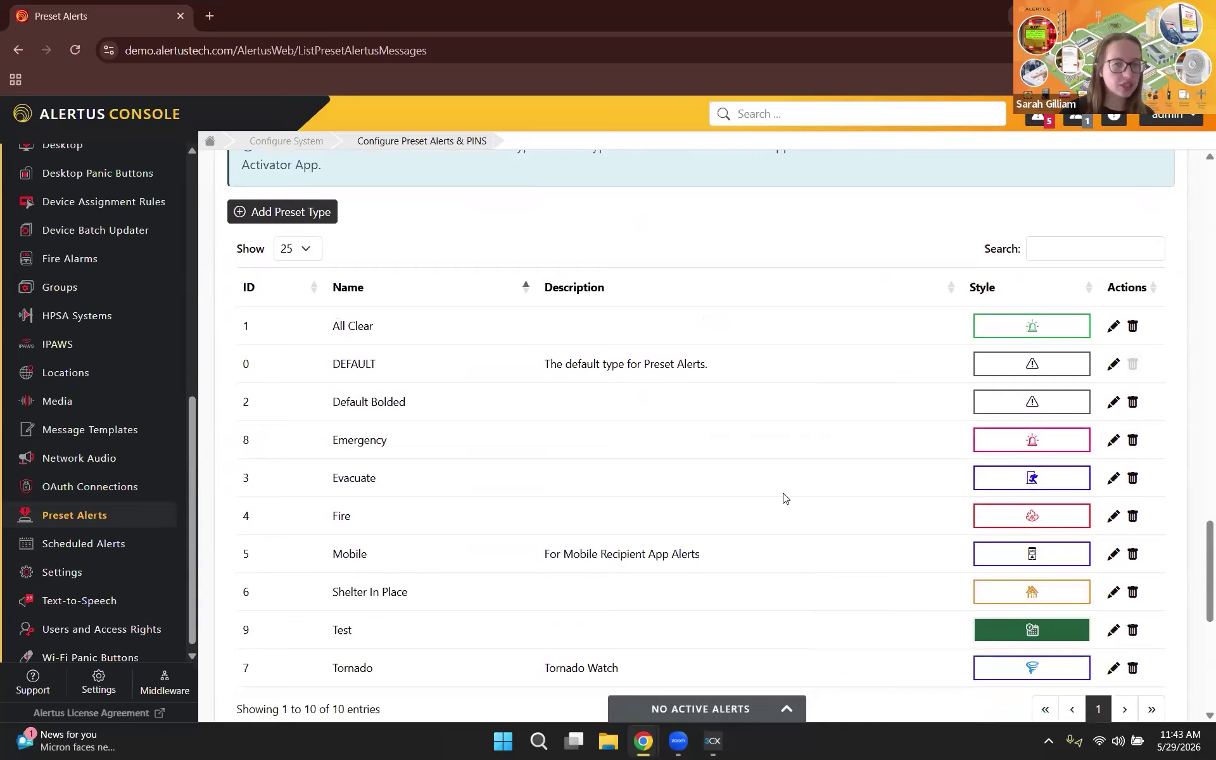
{"action": "scroll", "coordinate": [795, 563], "scroll_direction": "down", "scroll_amount": 1}
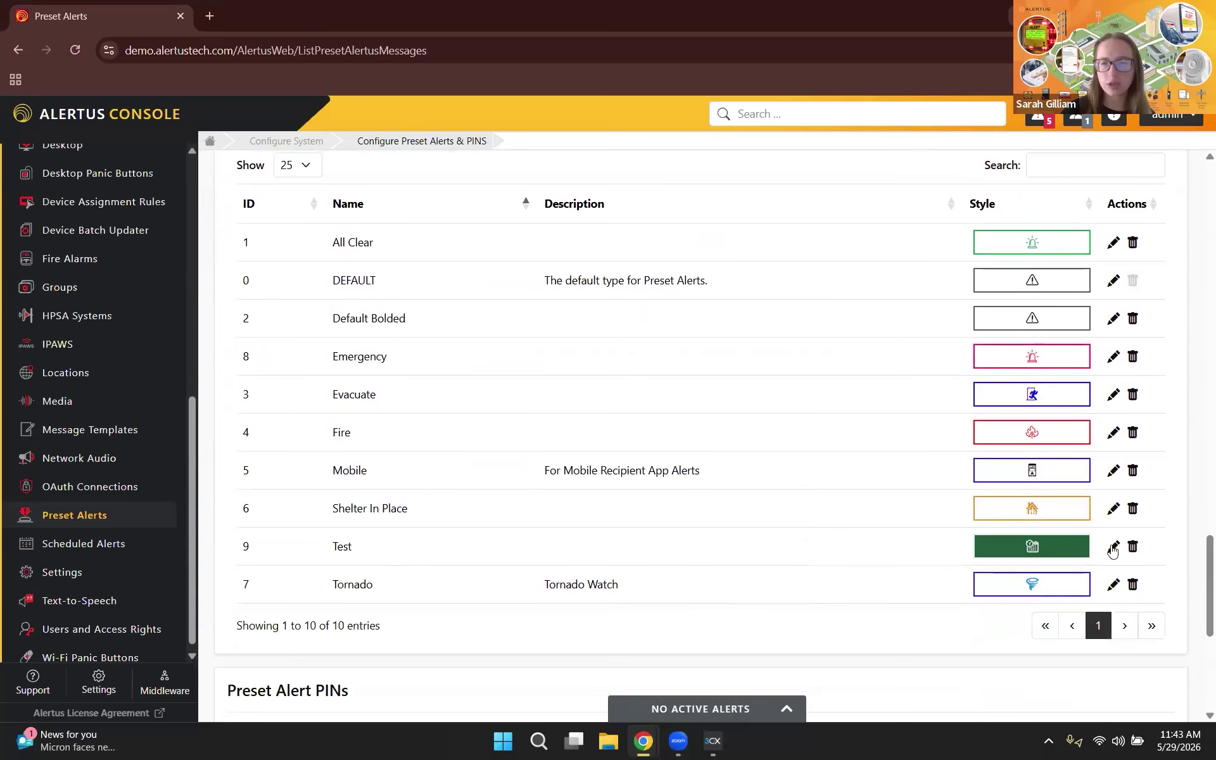
{"action": "left_click", "coordinate": [1111, 549]}
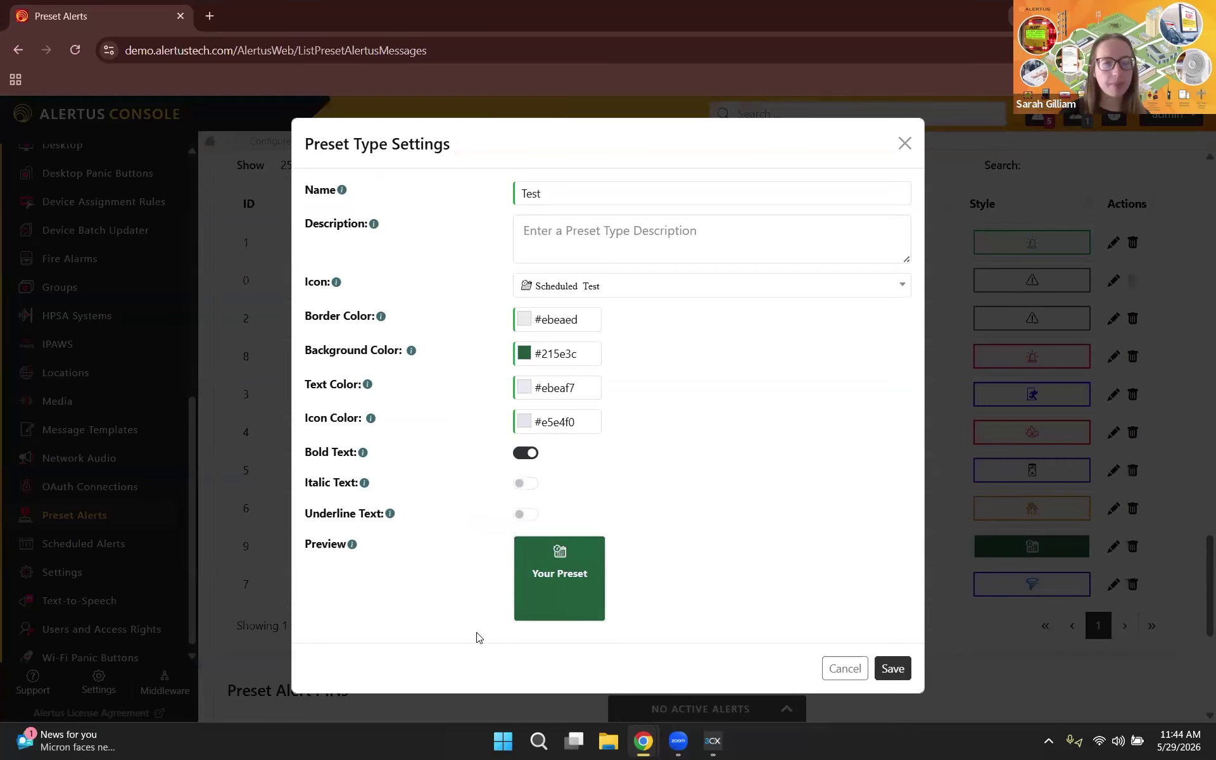
{"action": "left_click", "coordinate": [609, 290]}
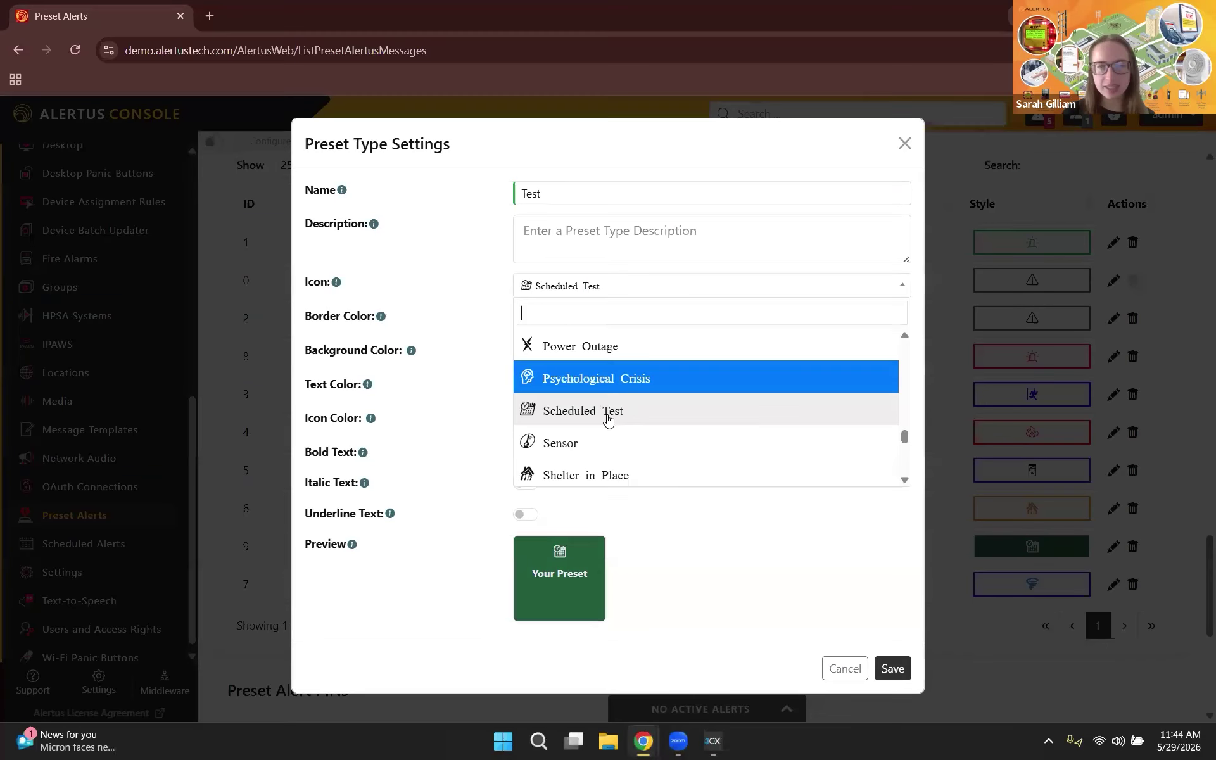
{"action": "left_click", "coordinate": [608, 411]}
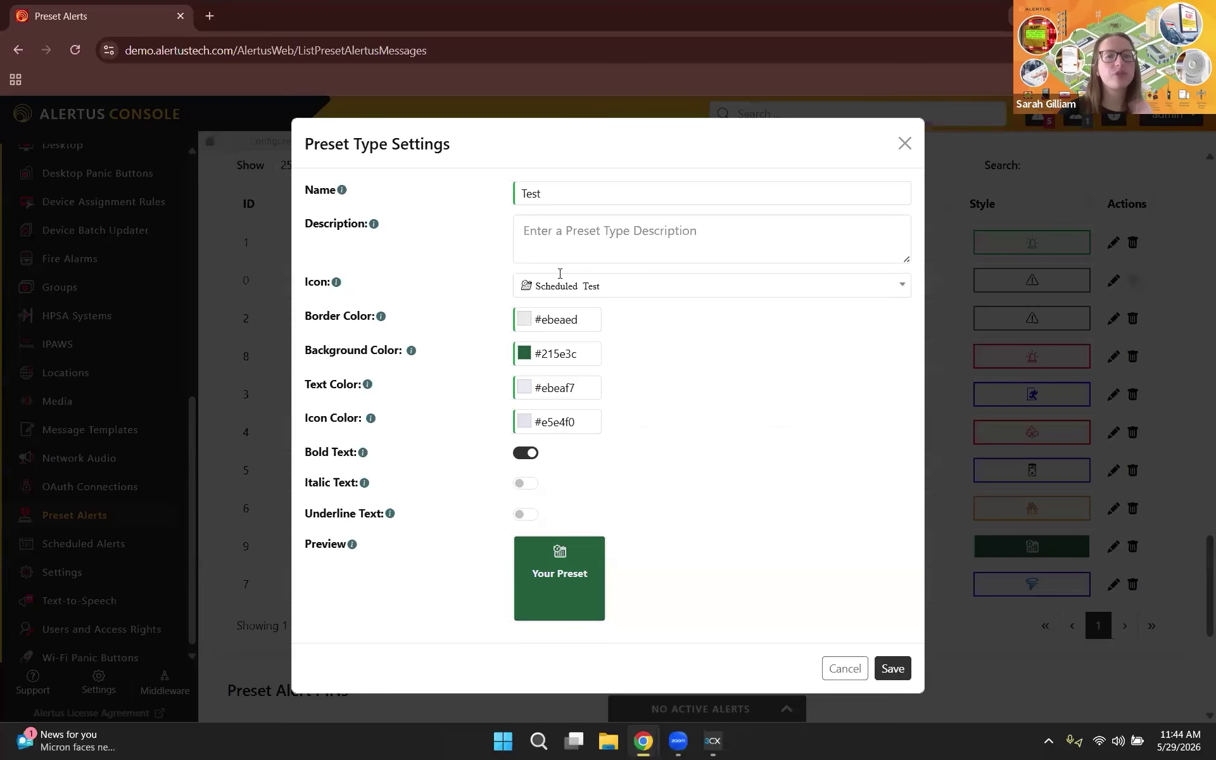
{"action": "left_click", "coordinate": [905, 145]}
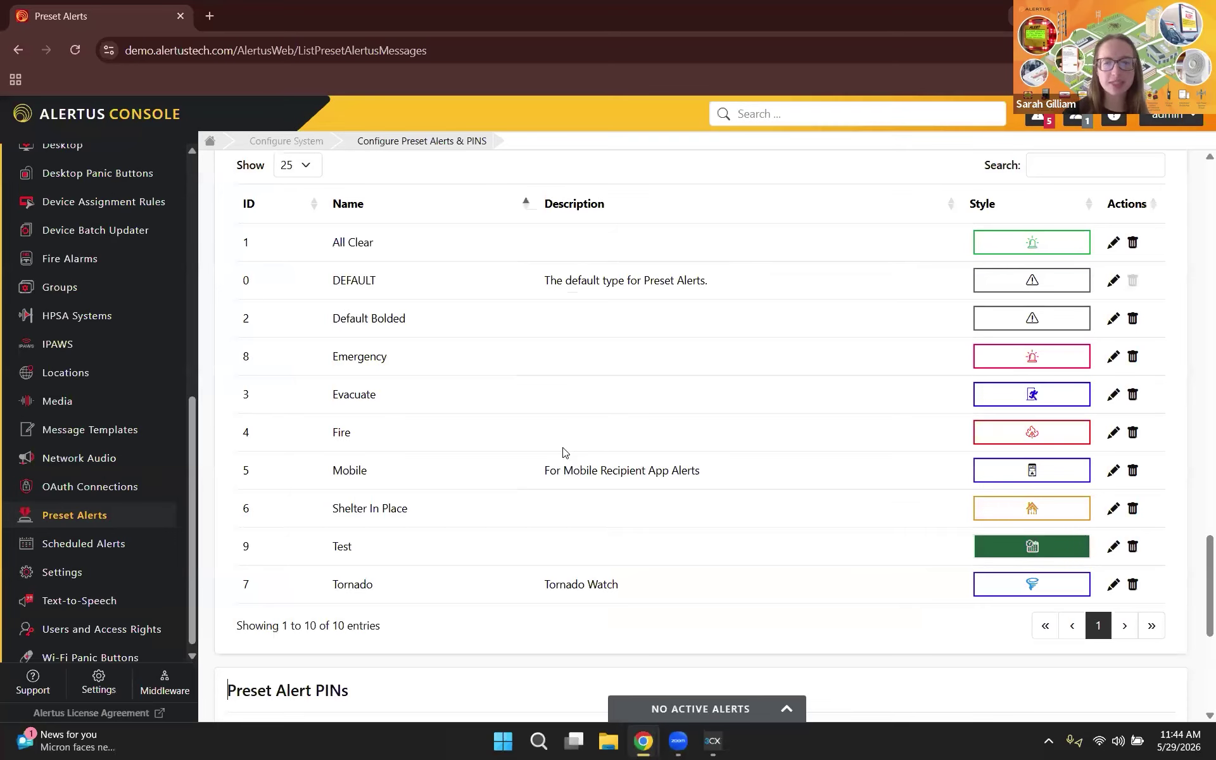
{"action": "scroll", "coordinate": [565, 452], "scroll_direction": "up", "scroll_amount": 3}
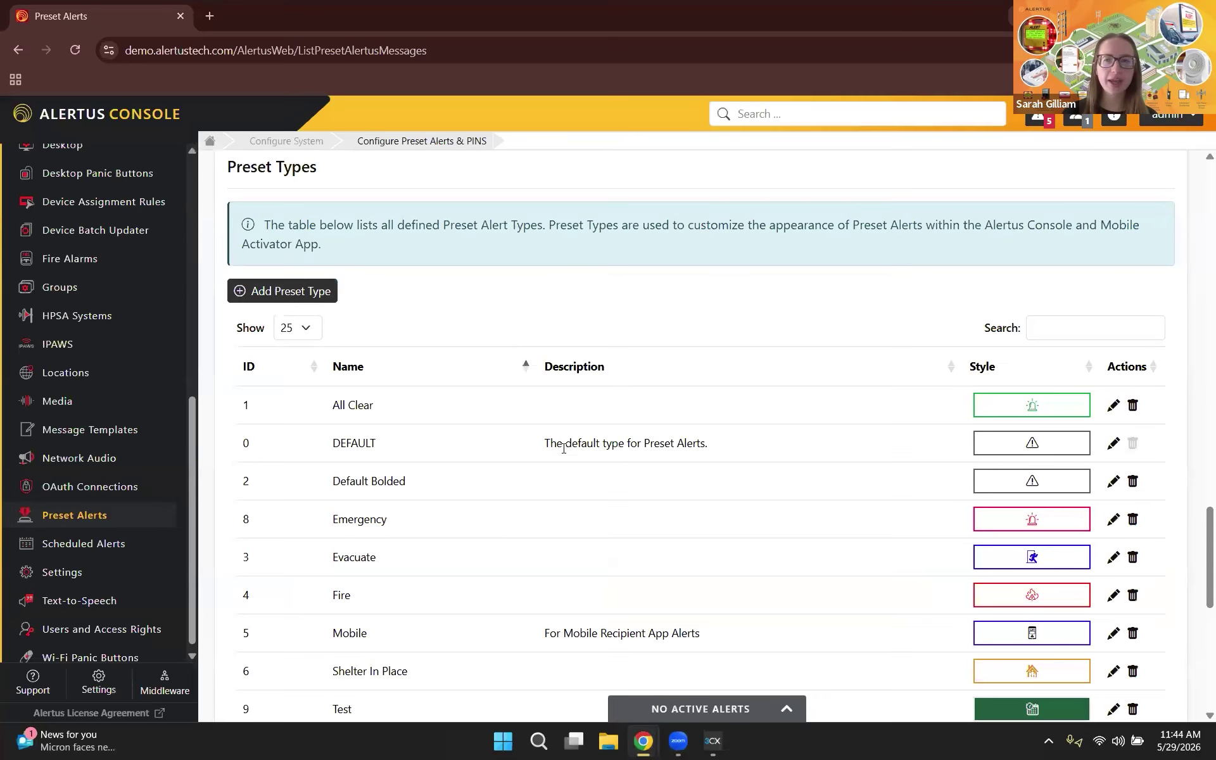
{"action": "scroll", "coordinate": [565, 452], "scroll_direction": "down", "scroll_amount": 10}
{"action": "scroll", "coordinate": [311, 459], "scroll_direction": "up", "scroll_amount": 10}
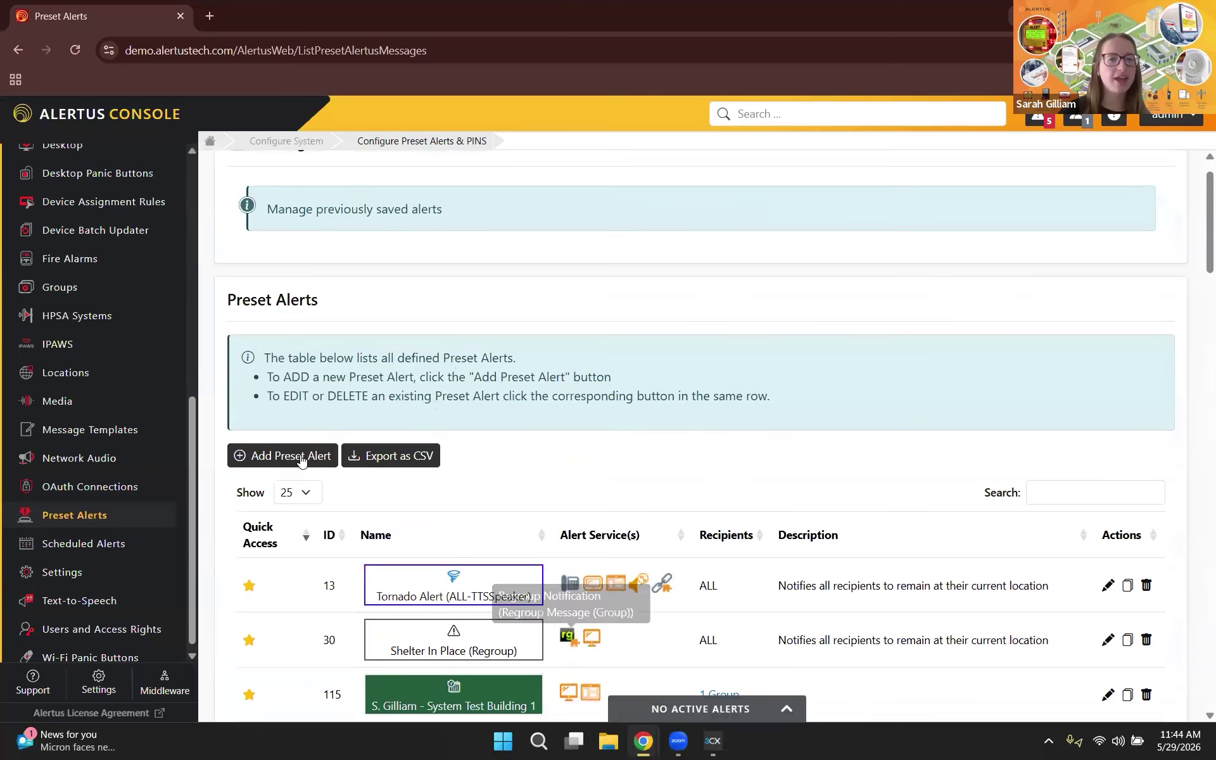
Step: Start a new preset alert named '5/29 Hidden Test'
{"action": "left_click", "coordinate": [301, 458]}
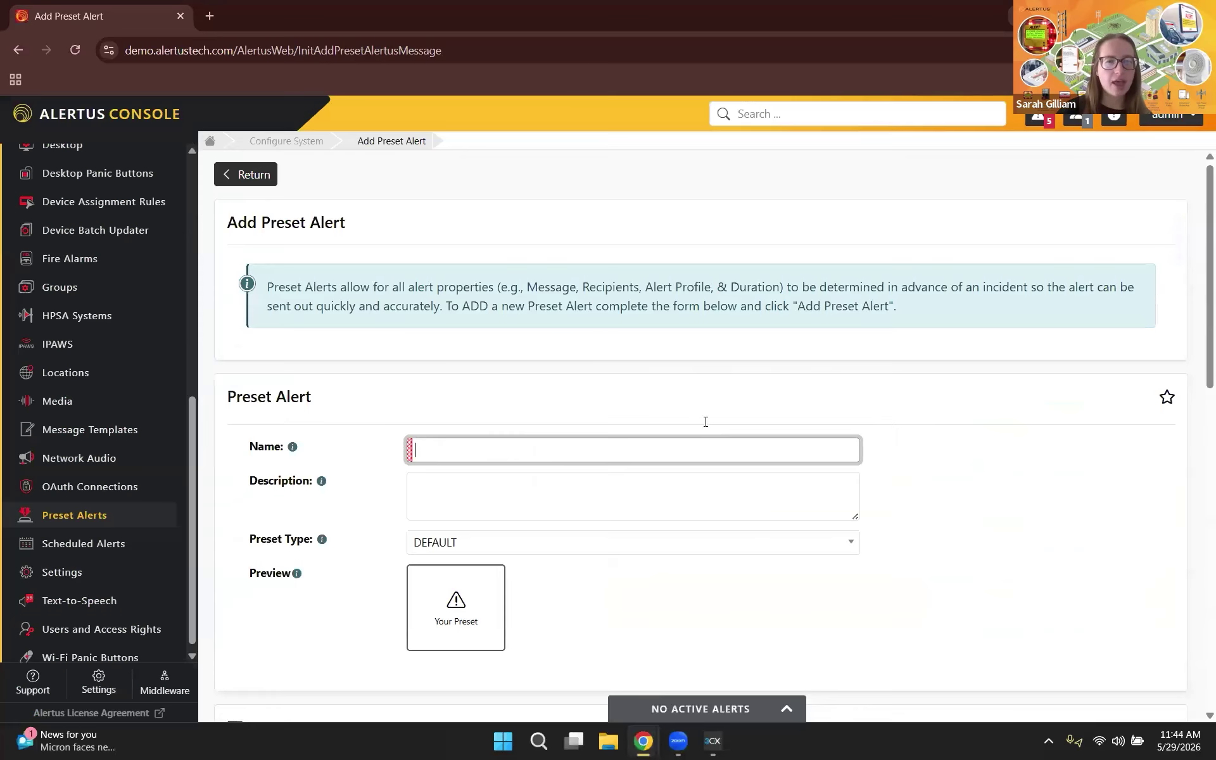
{"action": "scroll", "coordinate": [538, 345], "scroll_direction": "down", "scroll_amount": 2}
{"action": "type", "text": "5/29 HId"}
{"action": "type", "text": "e"}
{"action": "key", "text": "BackSpace"}
{"action": "key", "text": "BackSpace"}
{"action": "key", "text": "BackSpace"}
{"action": "type", "text": "idden Test"}
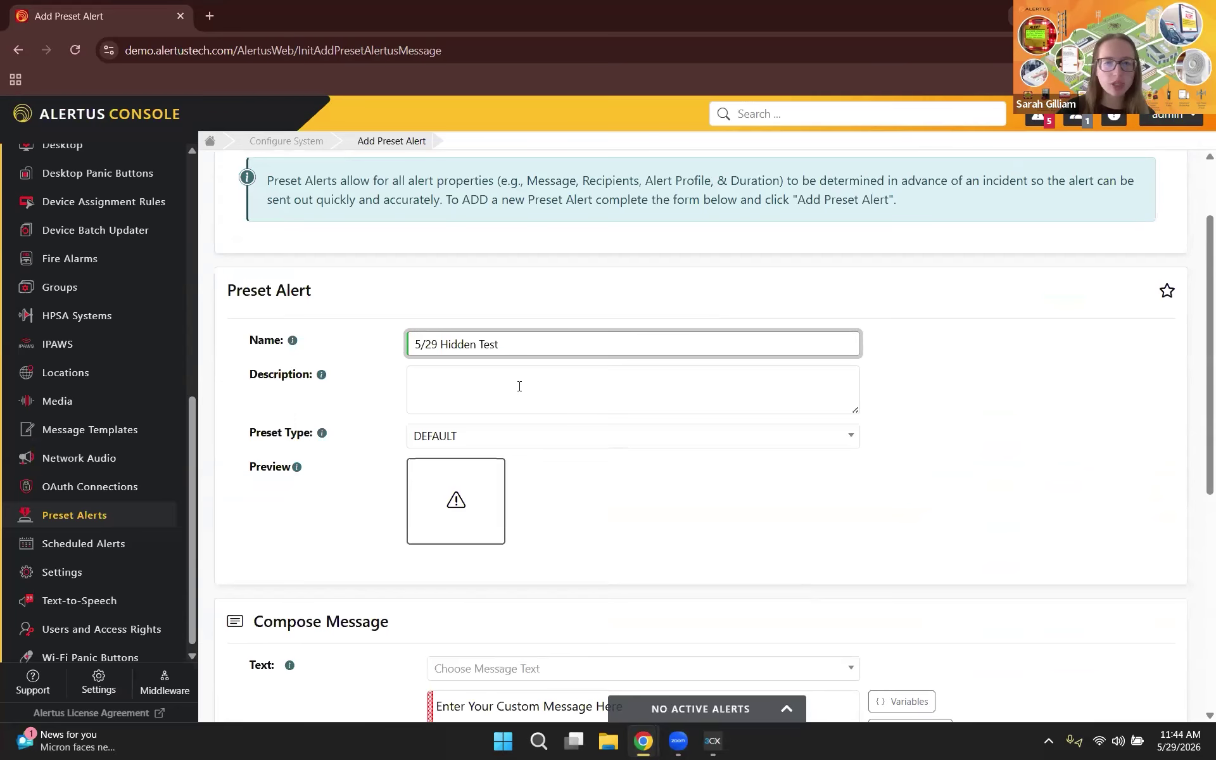
Step: Enter the description 'Hidden Test of all Desktops, Alert Beacons, and TTS'
{"action": "left_click", "coordinate": [519, 387]}
{"action": "type", "text": "Hidden Tes"}
{"action": "key", "text": "BackSpace"}
{"action": "type", "text": "st if"}
{"action": "key", "text": "BackSpace"}
{"action": "key", "text": "BackSpace"}
{"action": "type", "text": "of "}
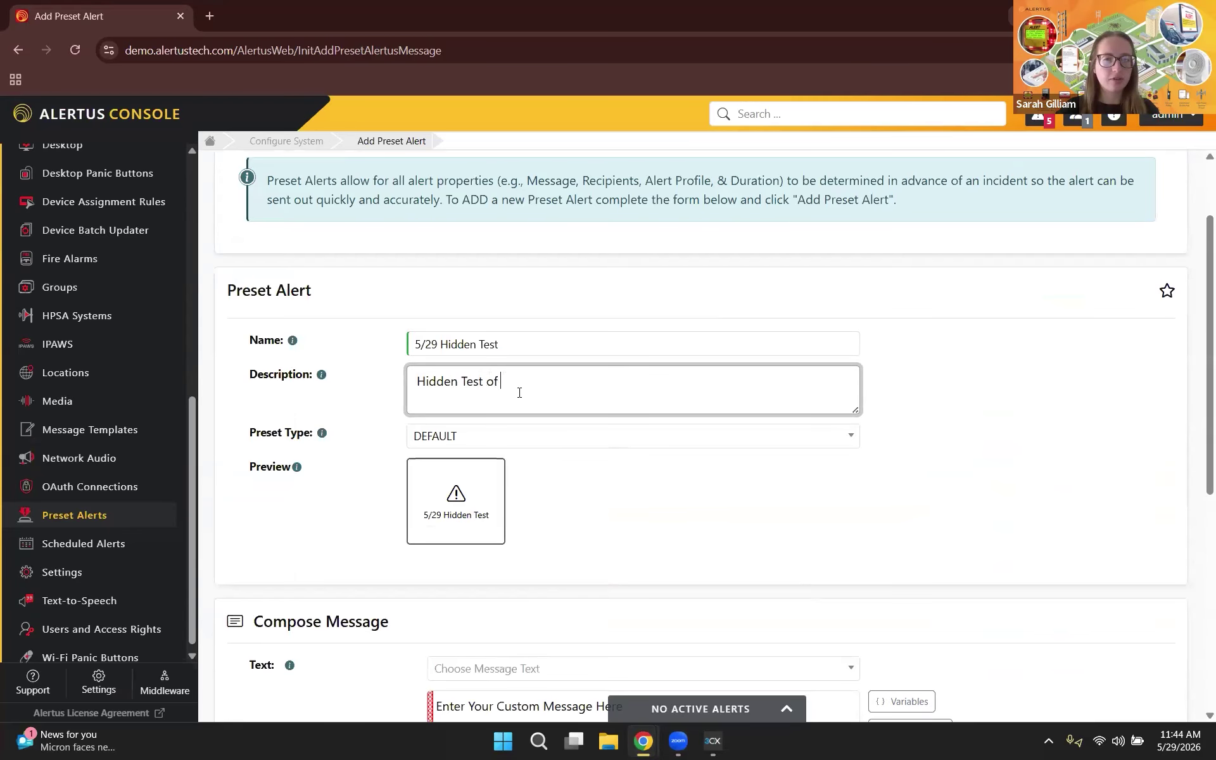
{"action": "type", "text": "all Desktop"}
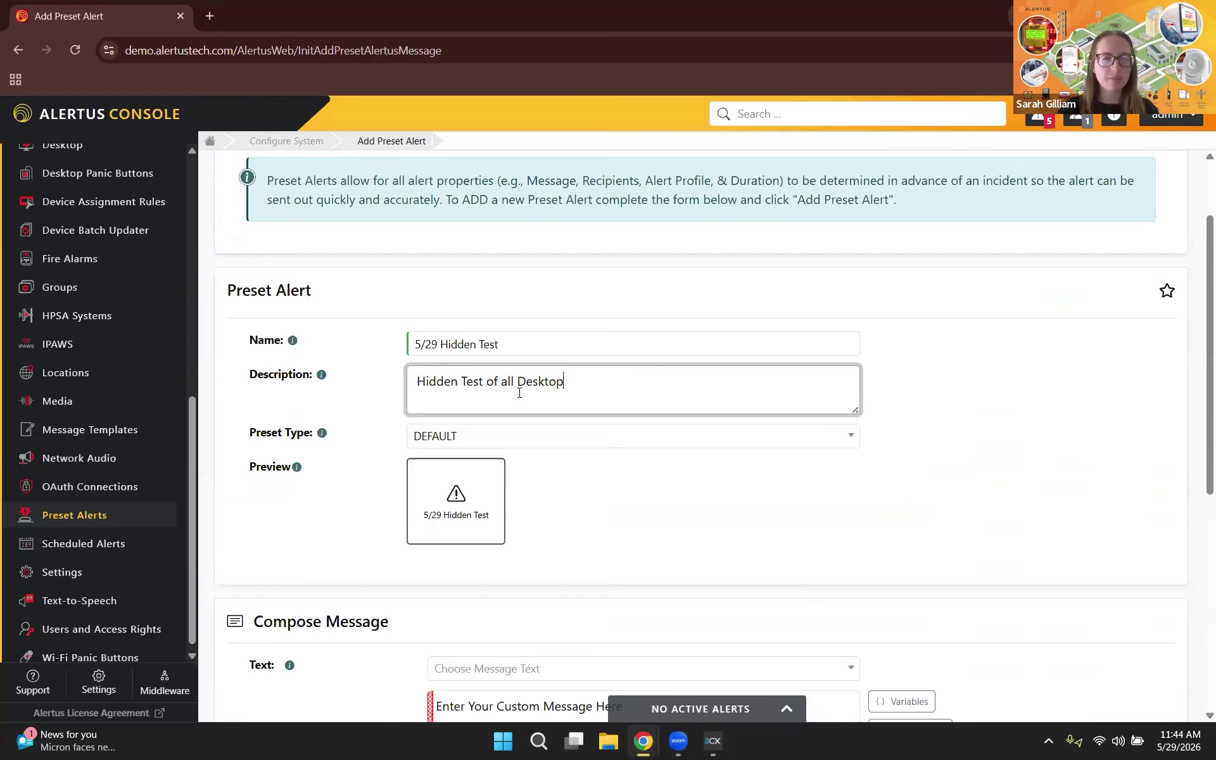
{"action": "type", "text": "s, Alert Beacons, and TTS"}
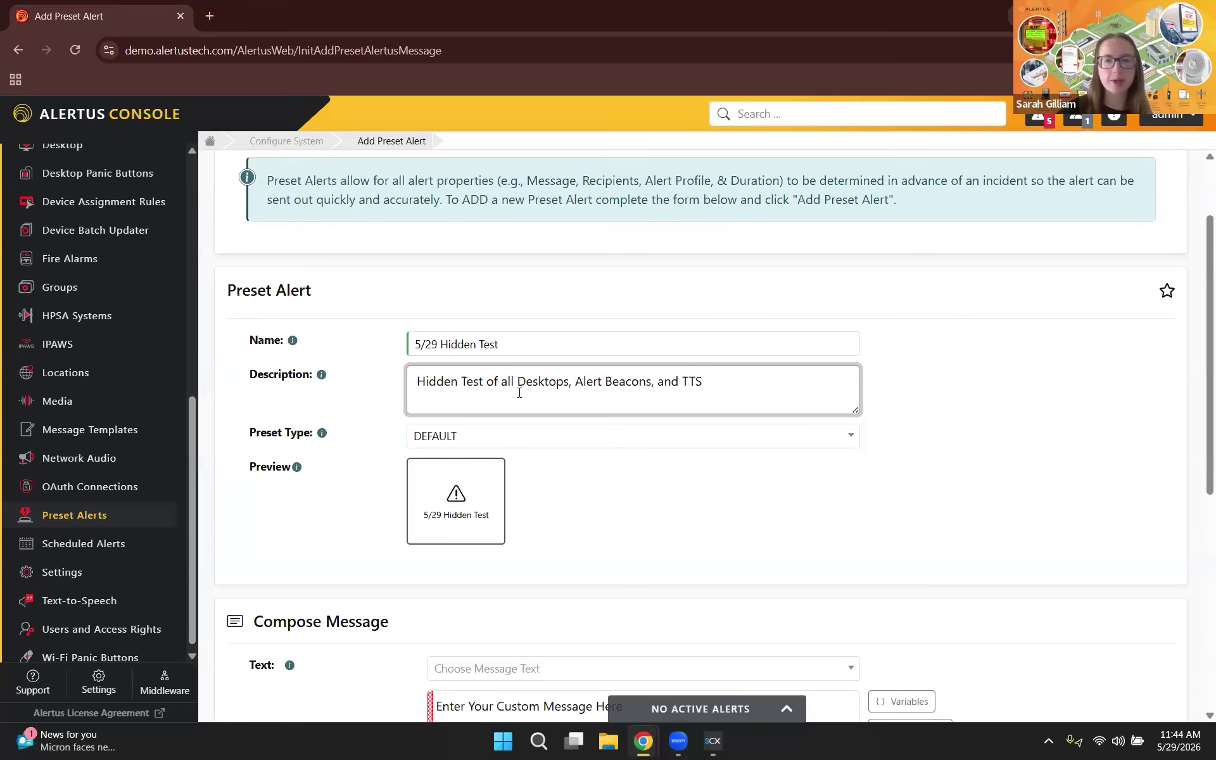
{"action": "scroll", "coordinate": [768, 388], "scroll_direction": "down", "scroll_amount": 1}
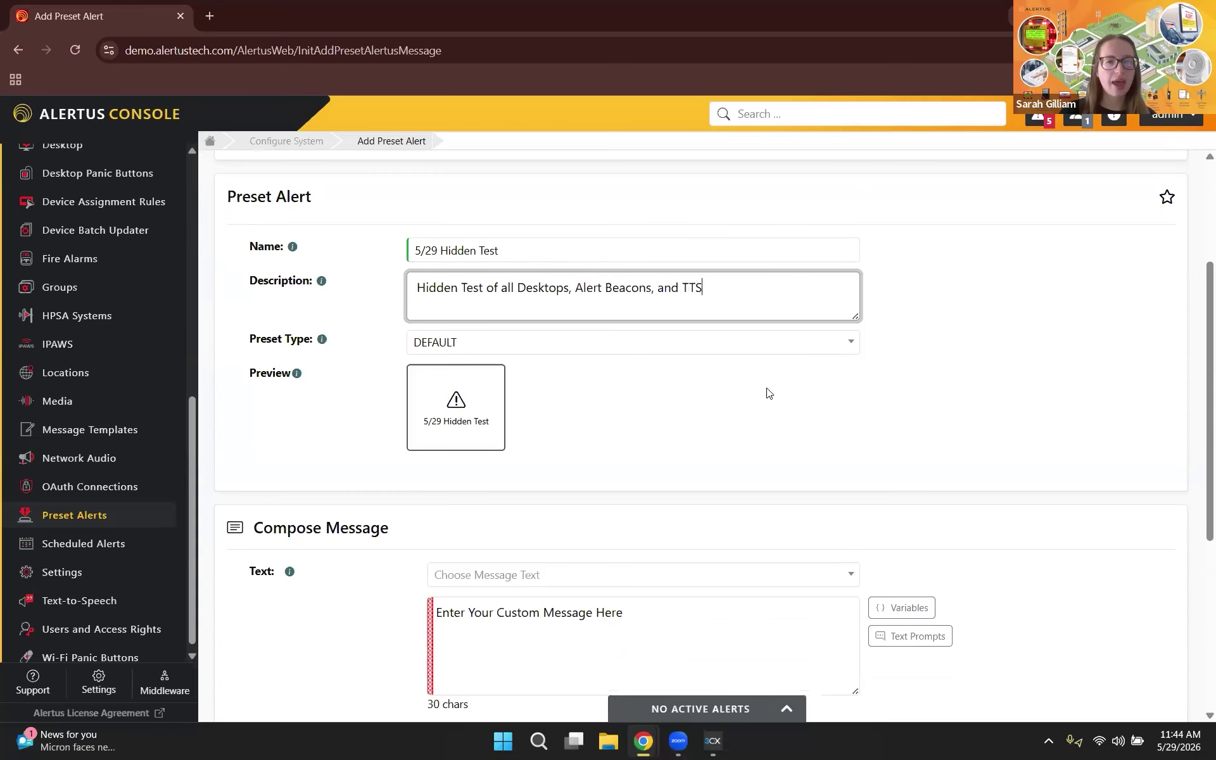
Step: Set the Preset Type to Test
{"action": "left_click", "coordinate": [473, 345]}
{"action": "type", "text": "test"}
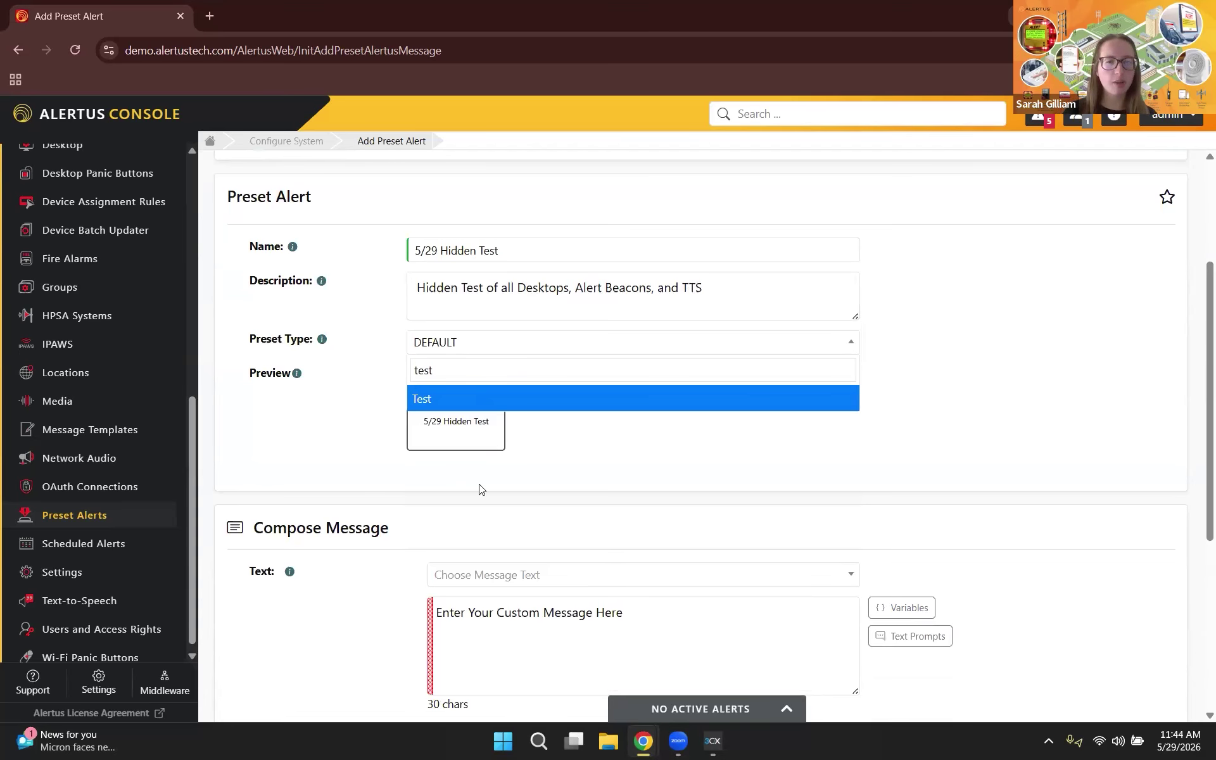
{"action": "key", "text": "Return"}
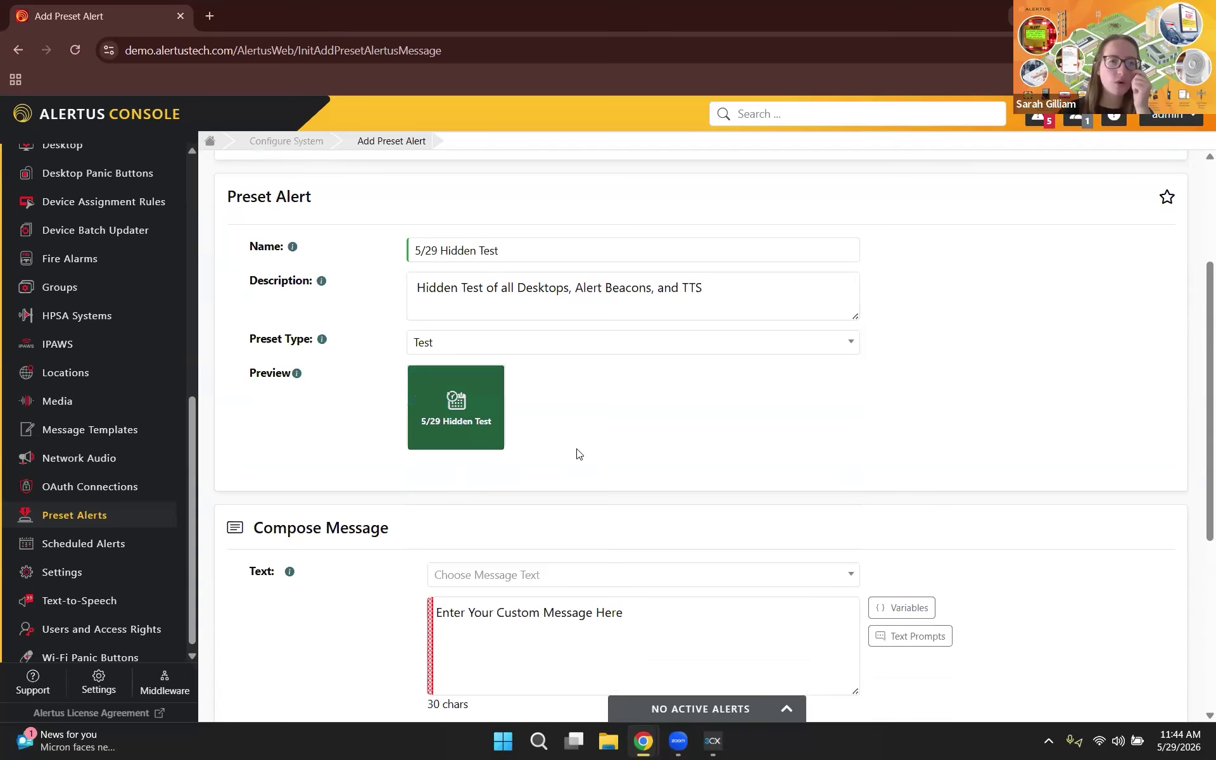
{"action": "scroll", "coordinate": [579, 453], "scroll_direction": "down", "scroll_amount": 3}
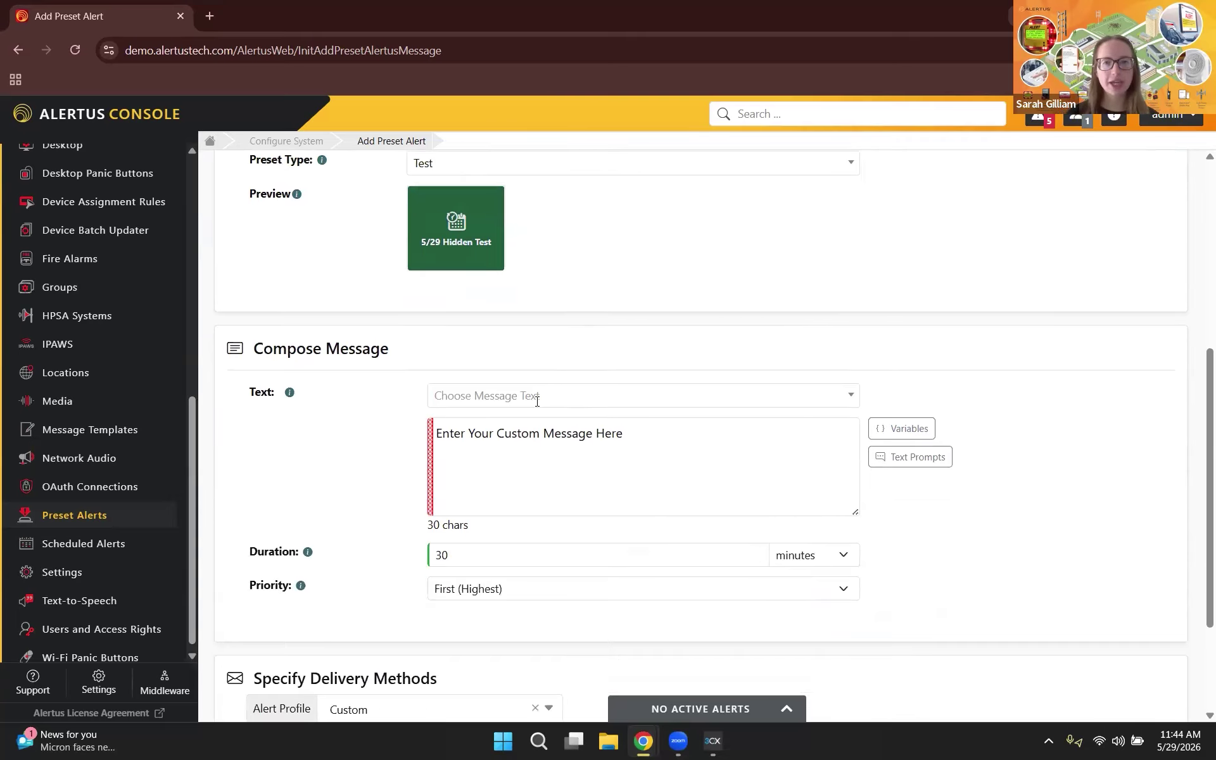
Step: Load the System Test message text and insert 'HIDDEN' before the word TEST
{"action": "scroll", "coordinate": [537, 401], "scroll_direction": "down", "scroll_amount": 1}
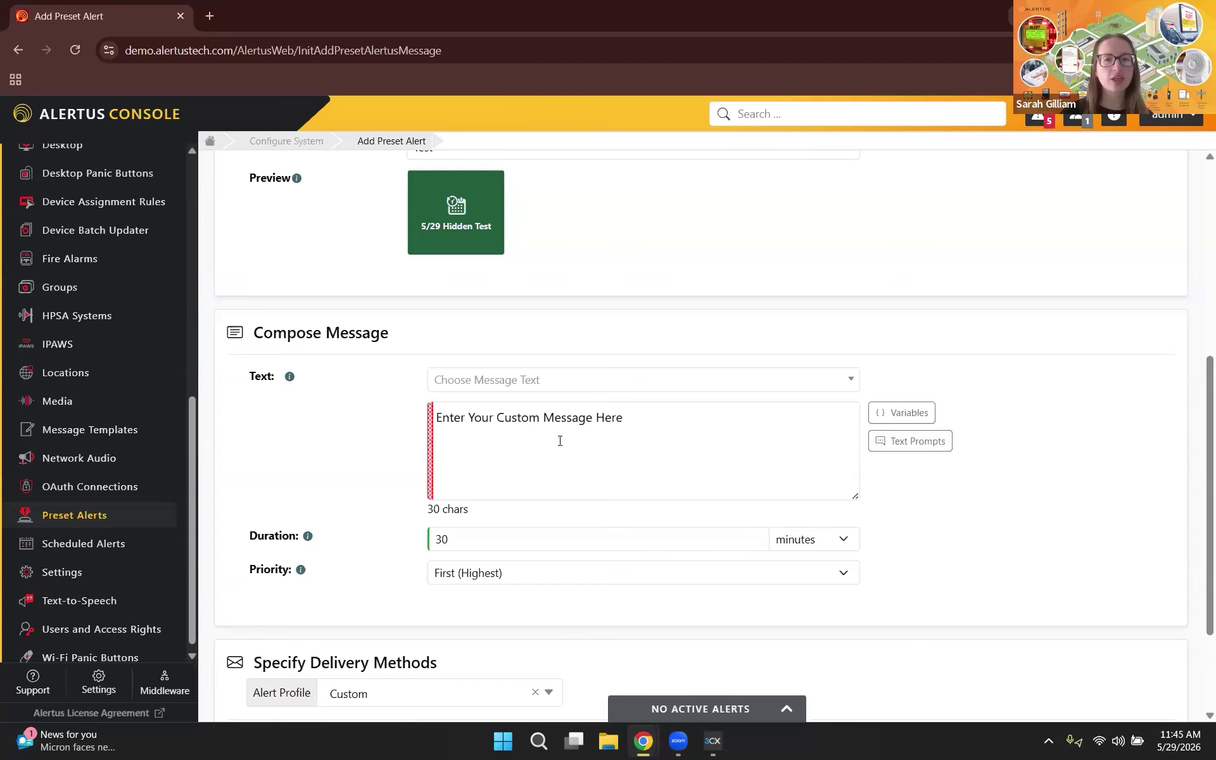
{"action": "left_click", "coordinate": [558, 394]}
{"action": "type", "text": "syste"}
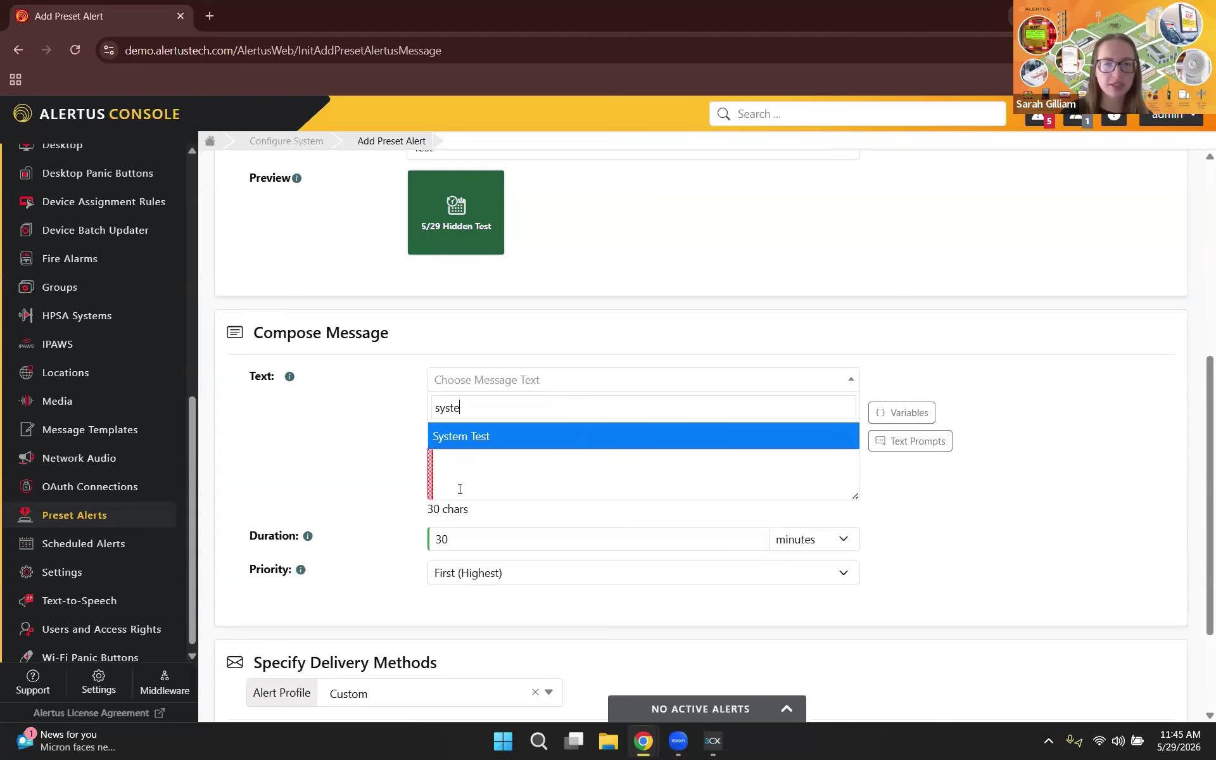
{"action": "key", "text": "Return"}
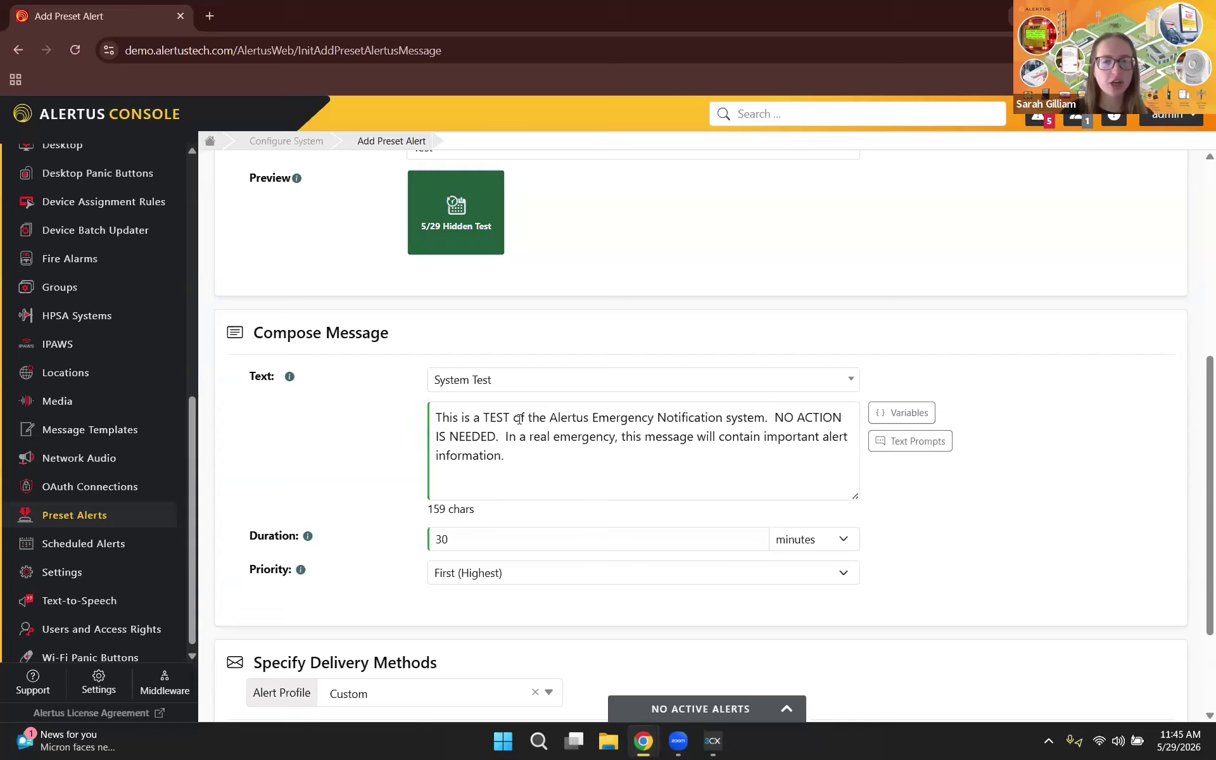
{"action": "left_click", "coordinate": [483, 416]}
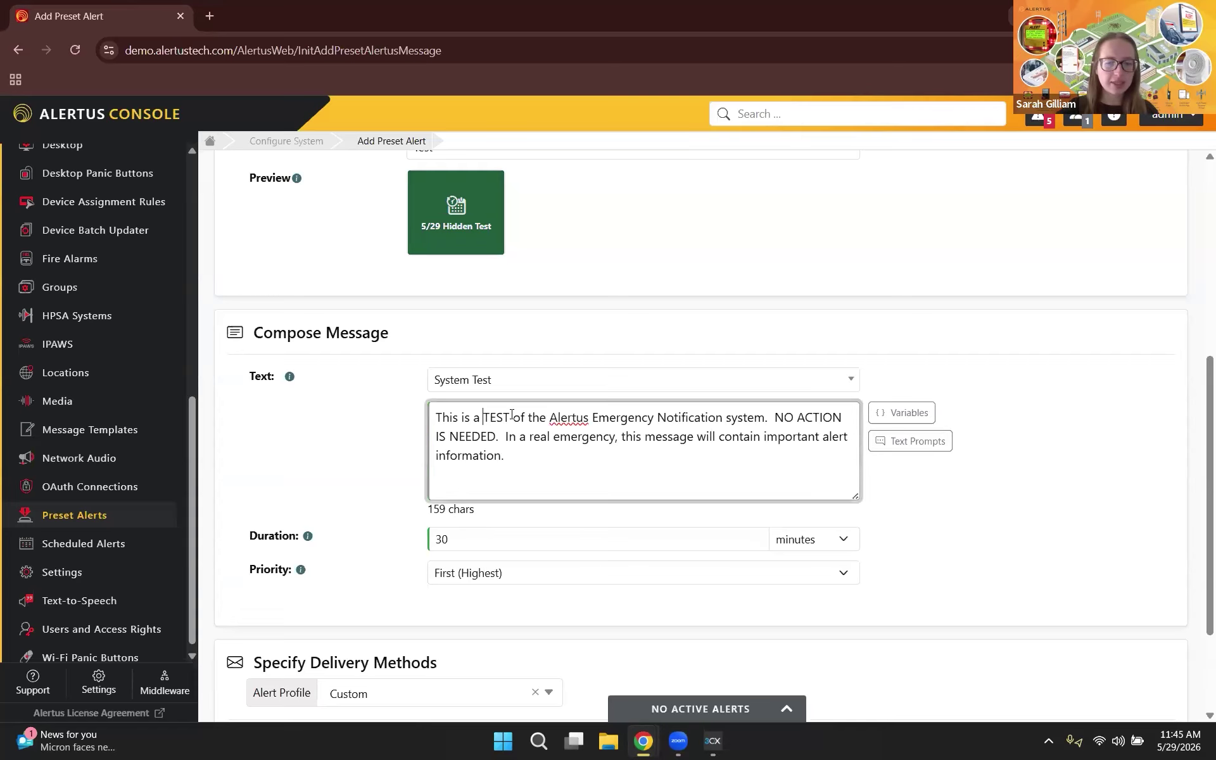
{"action": "type", "text": "HID"}
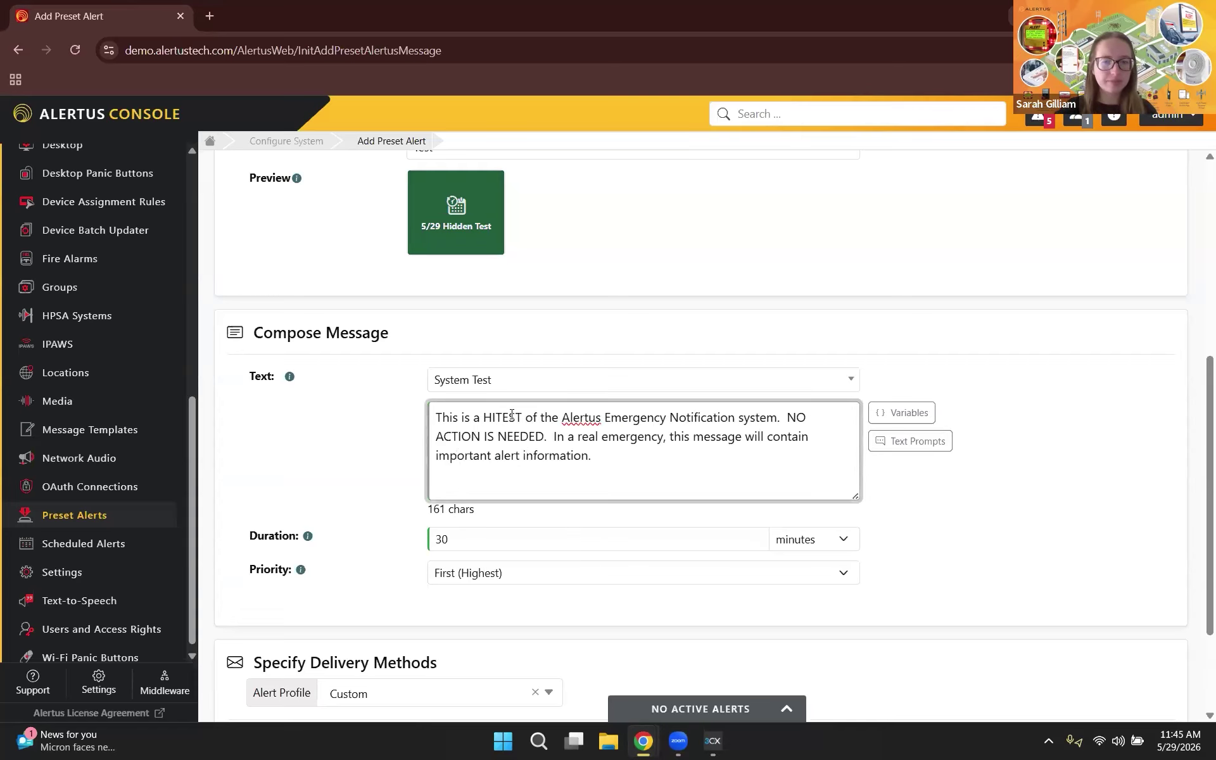
{"action": "type", "text": "DEN"}
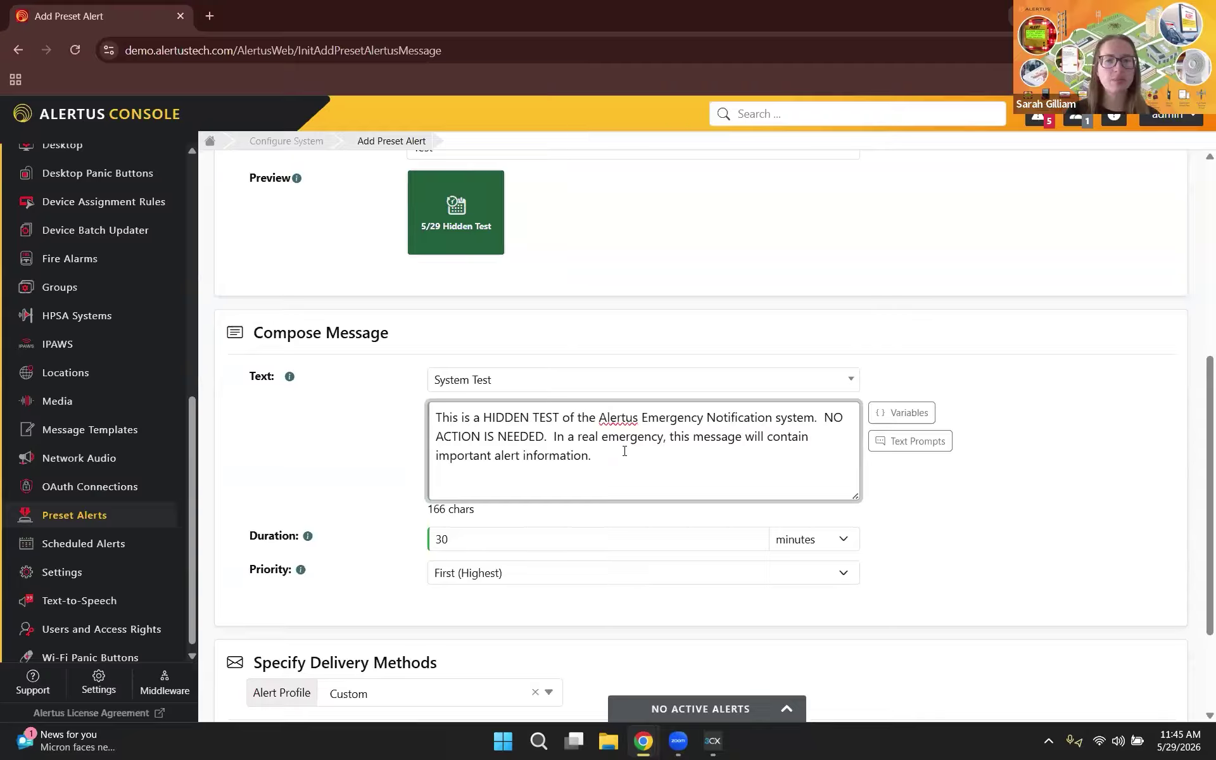
{"action": "scroll", "coordinate": [624, 451], "scroll_direction": "down", "scroll_amount": 1}
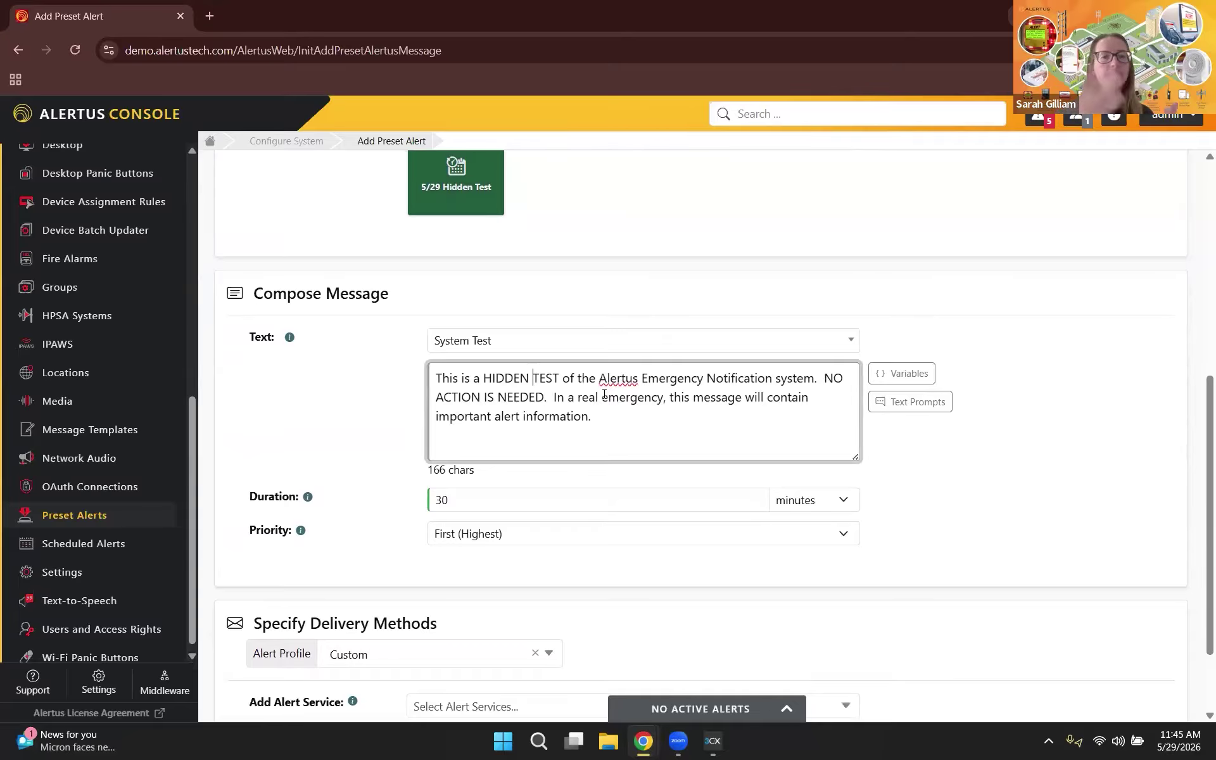
{"action": "left_click", "coordinate": [660, 434]}
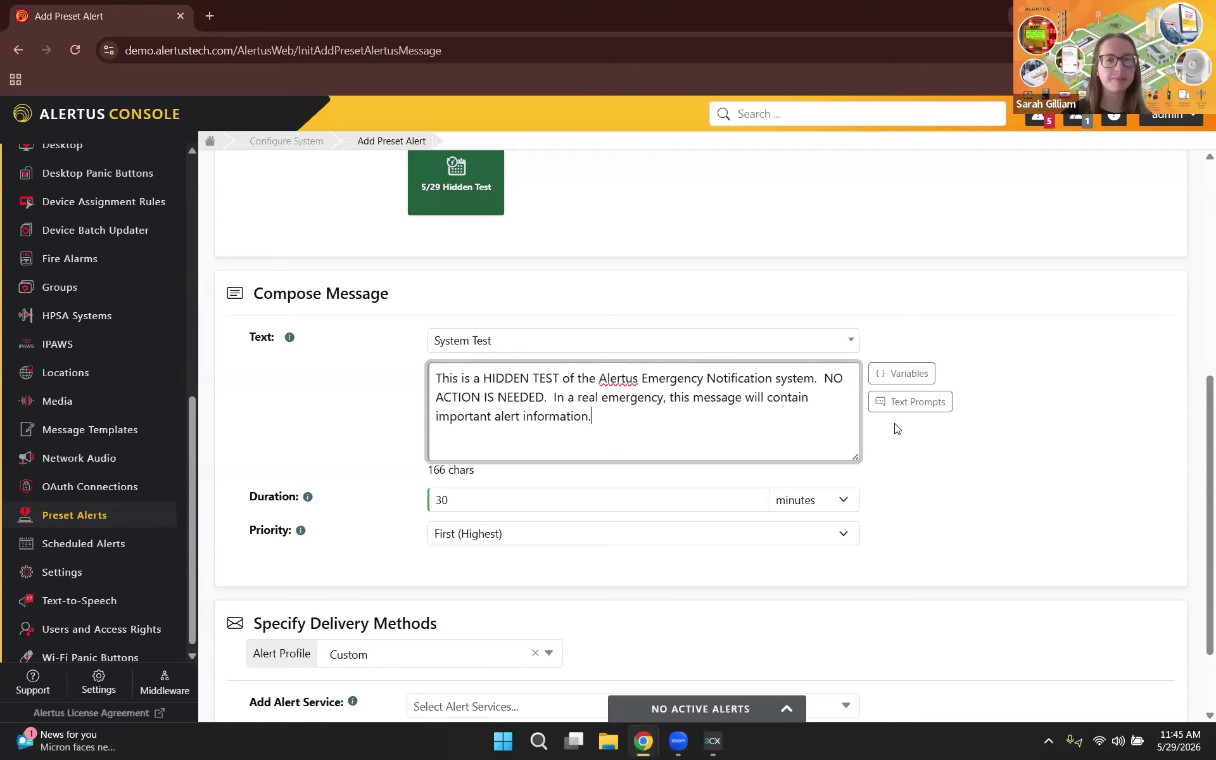
{"action": "scroll", "coordinate": [897, 429], "scroll_direction": "down", "scroll_amount": 2}
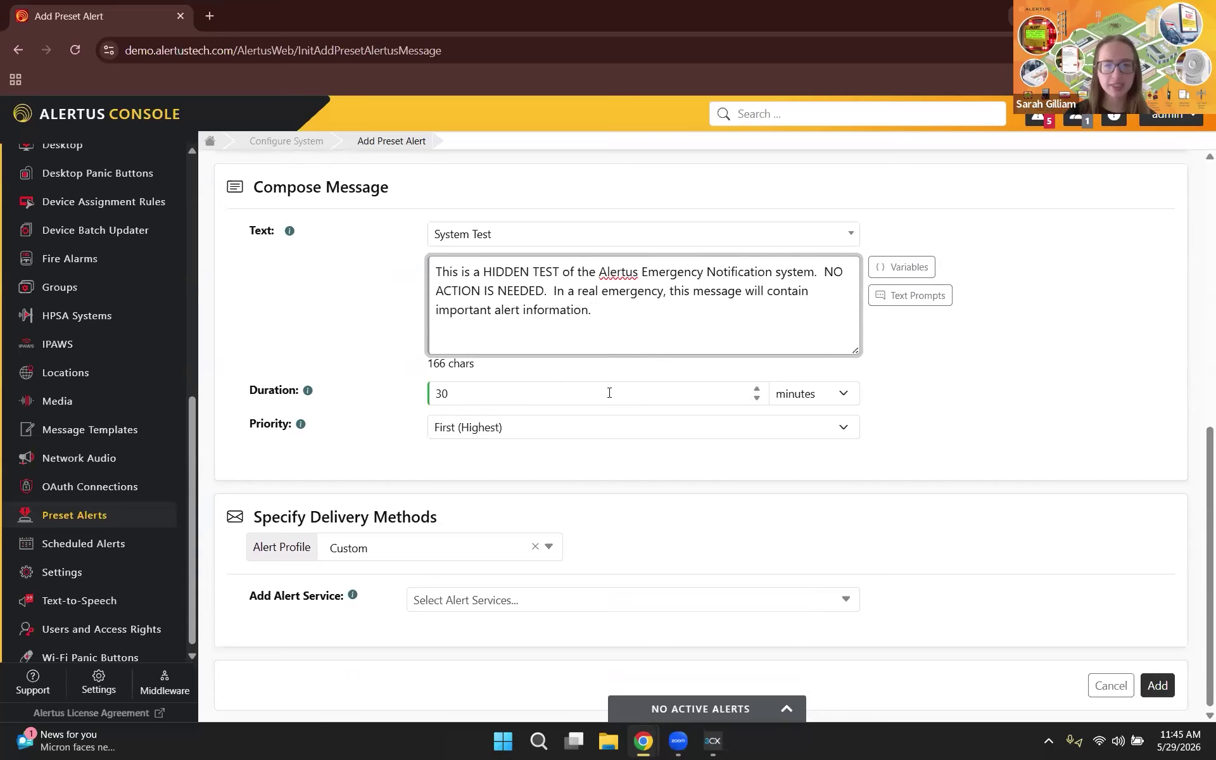
Step: Change Duration from 30 to 5 minutes and set Priority to Fifth (Lowest)
{"action": "left_click", "coordinate": [309, 400]}
{"action": "key", "text": "ctrl+a"}
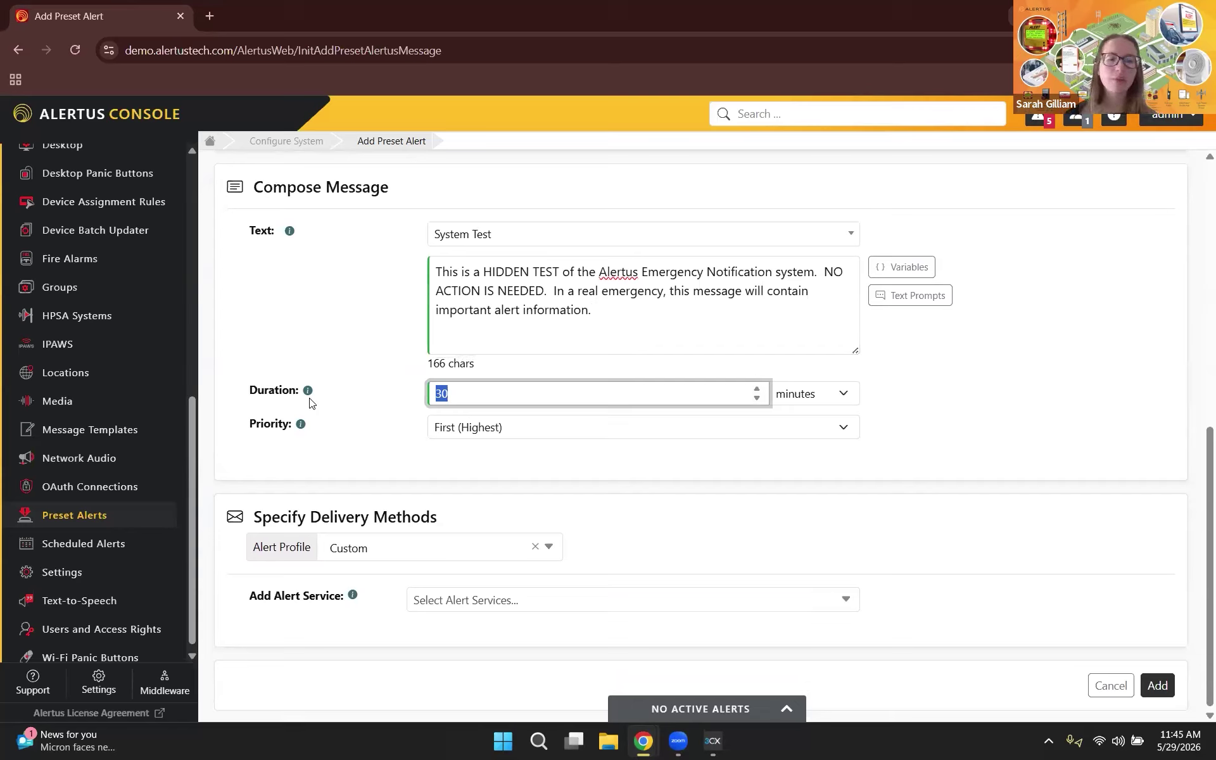
{"action": "type", "text": "5"}
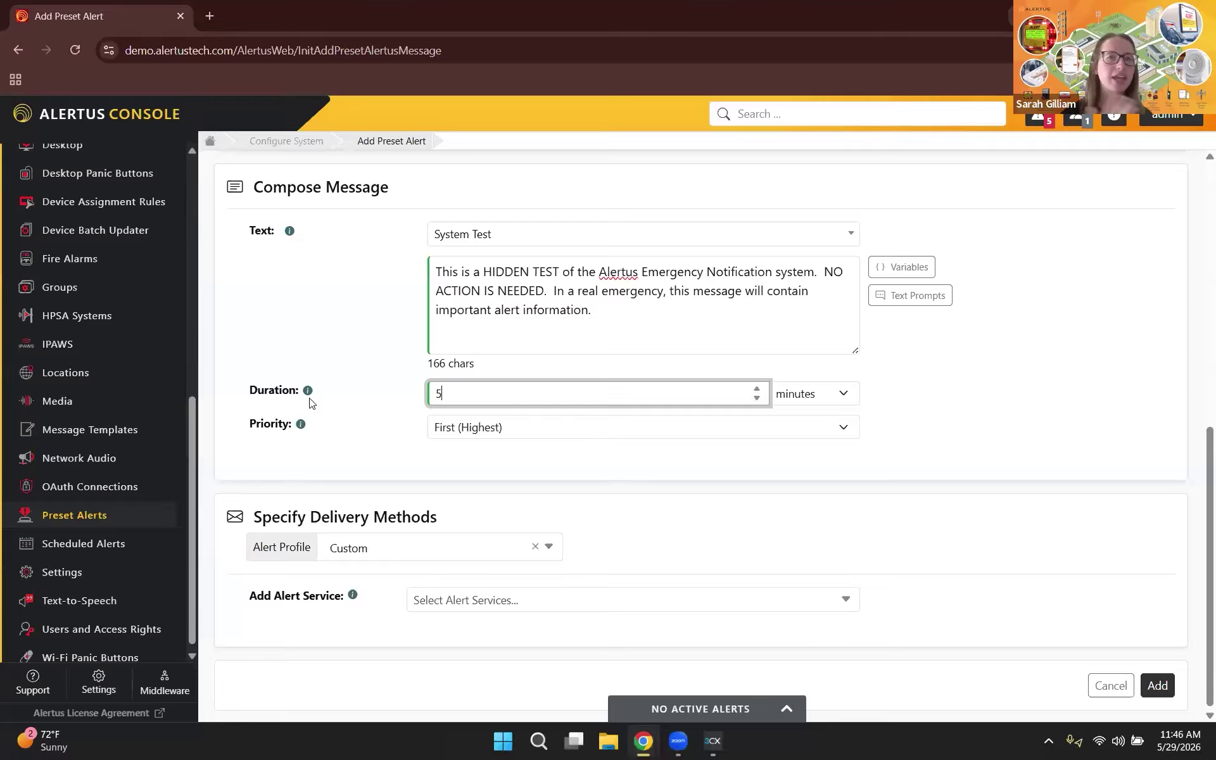
{"action": "key", "text": "BackSpace"}
{"action": "type", "text": "1"}
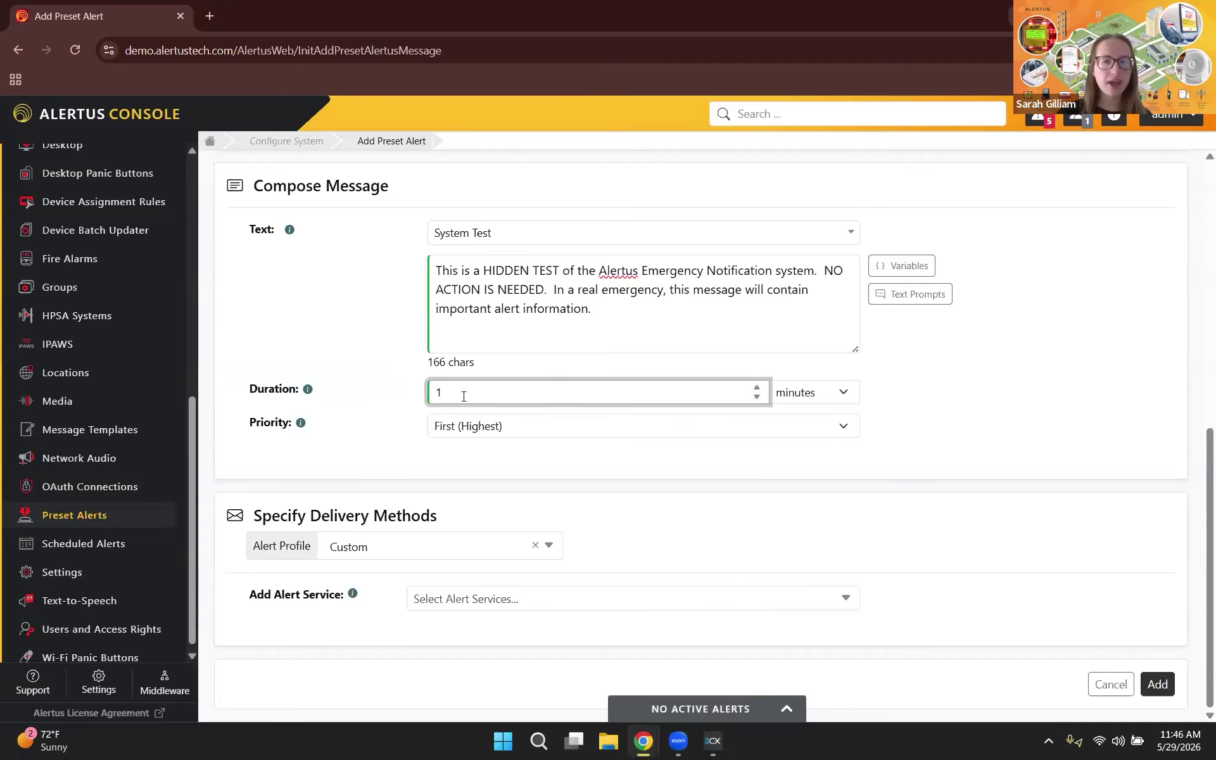
{"action": "key", "text": "BackSpace"}
{"action": "type", "text": "5"}
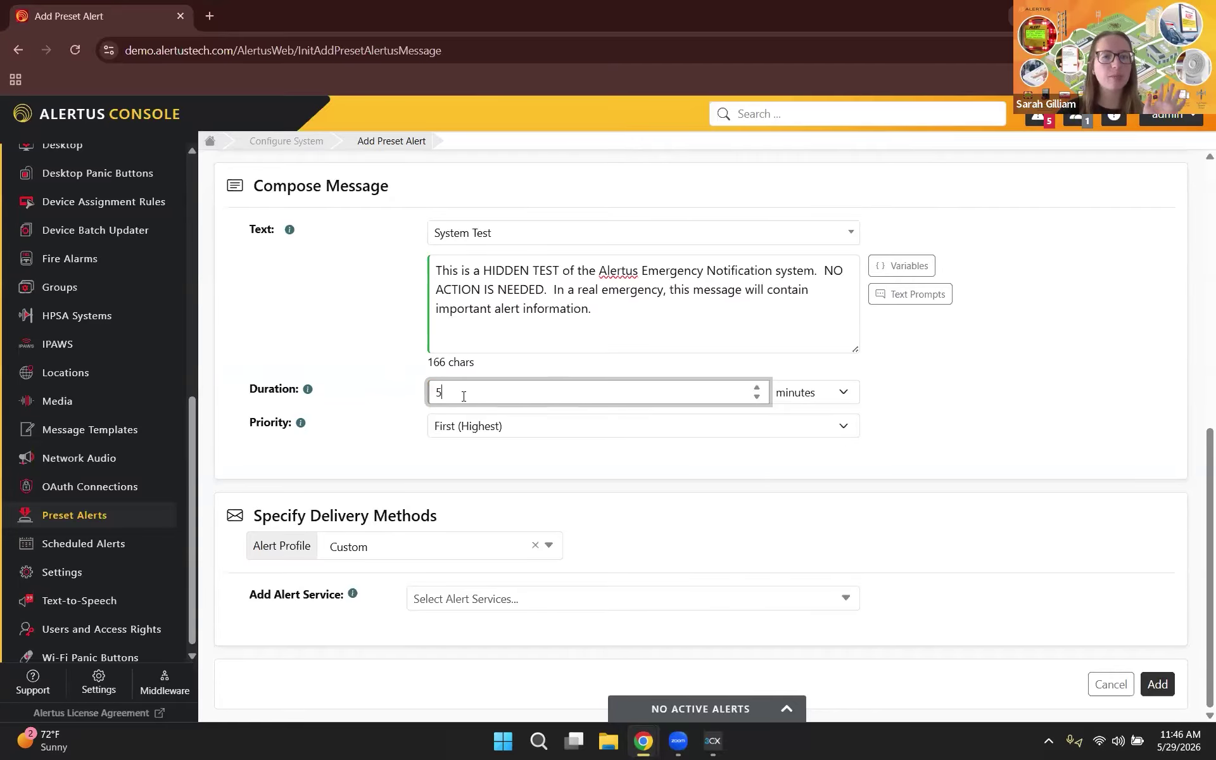
{"action": "left_click", "coordinate": [478, 427]}
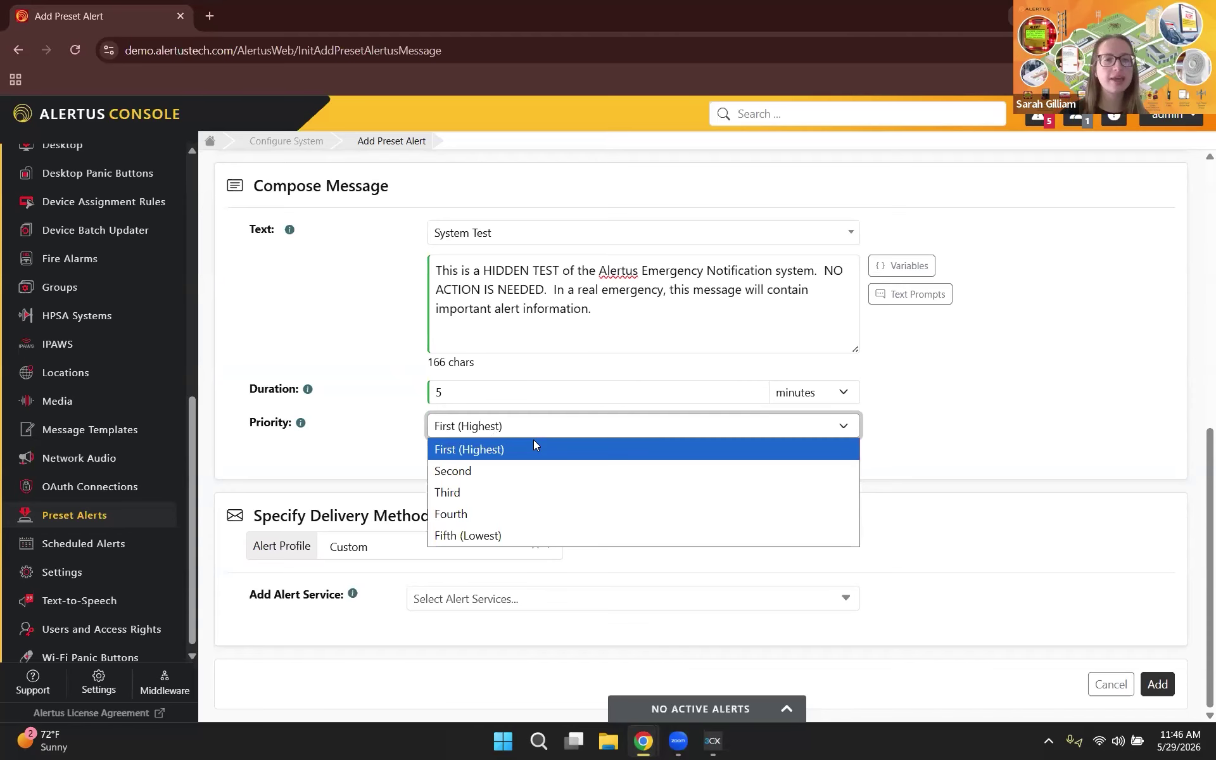
{"action": "left_click", "coordinate": [529, 534]}
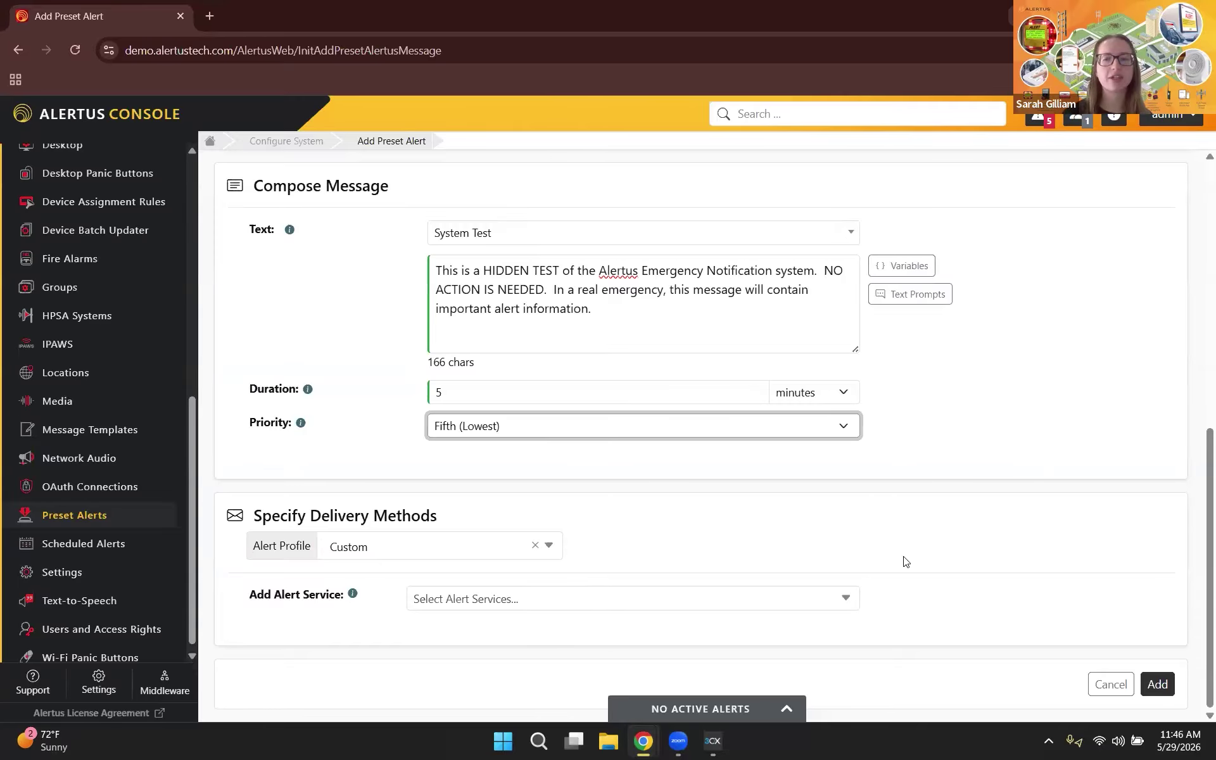
Step: Add the 5/29 Hidden Test - Desktop, 5/29 Hidden Test - TTS and Alert Beacon alert services
{"action": "left_click", "coordinate": [847, 598]}
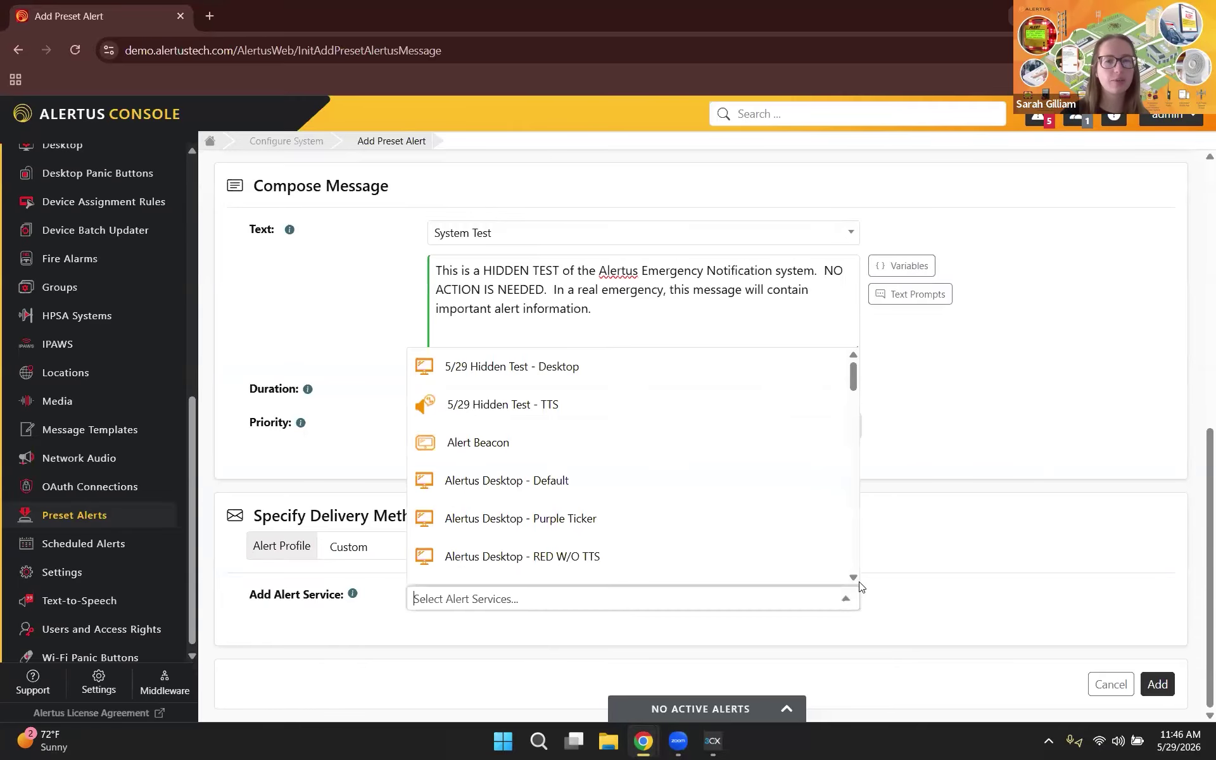
{"action": "left_click", "coordinate": [625, 370]}
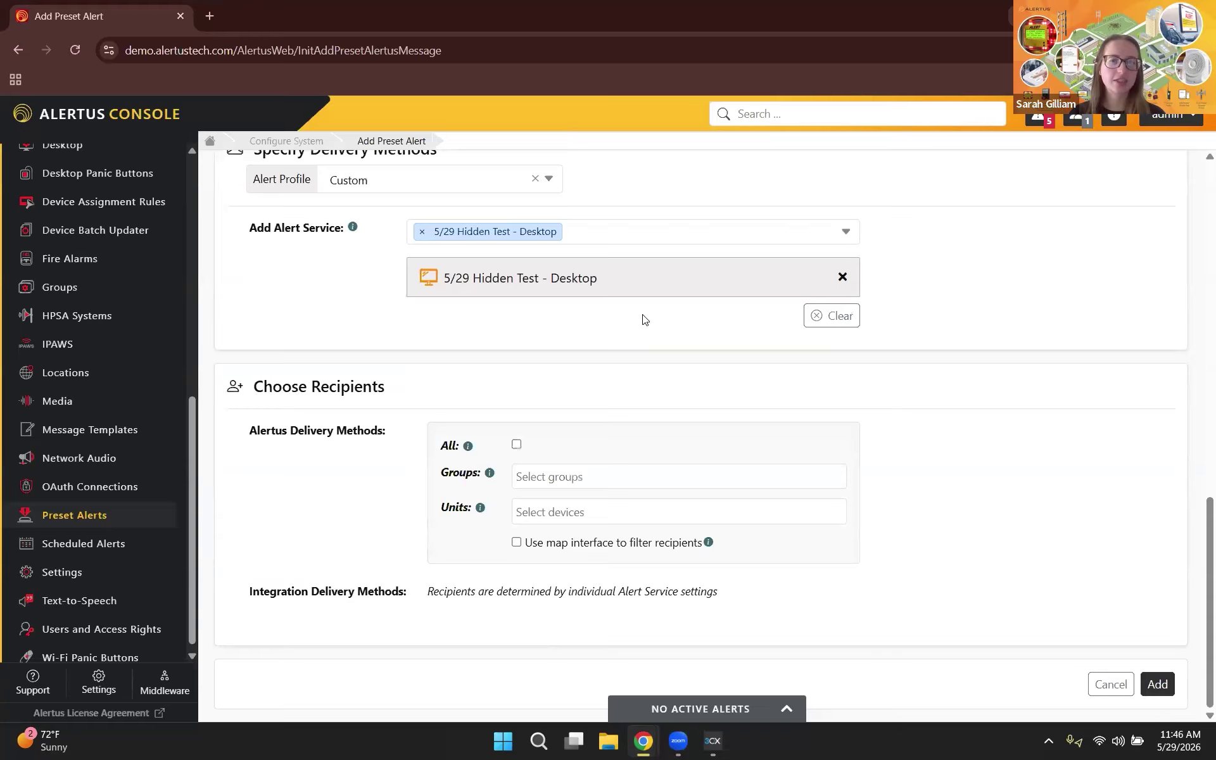
{"action": "left_click", "coordinate": [608, 228]}
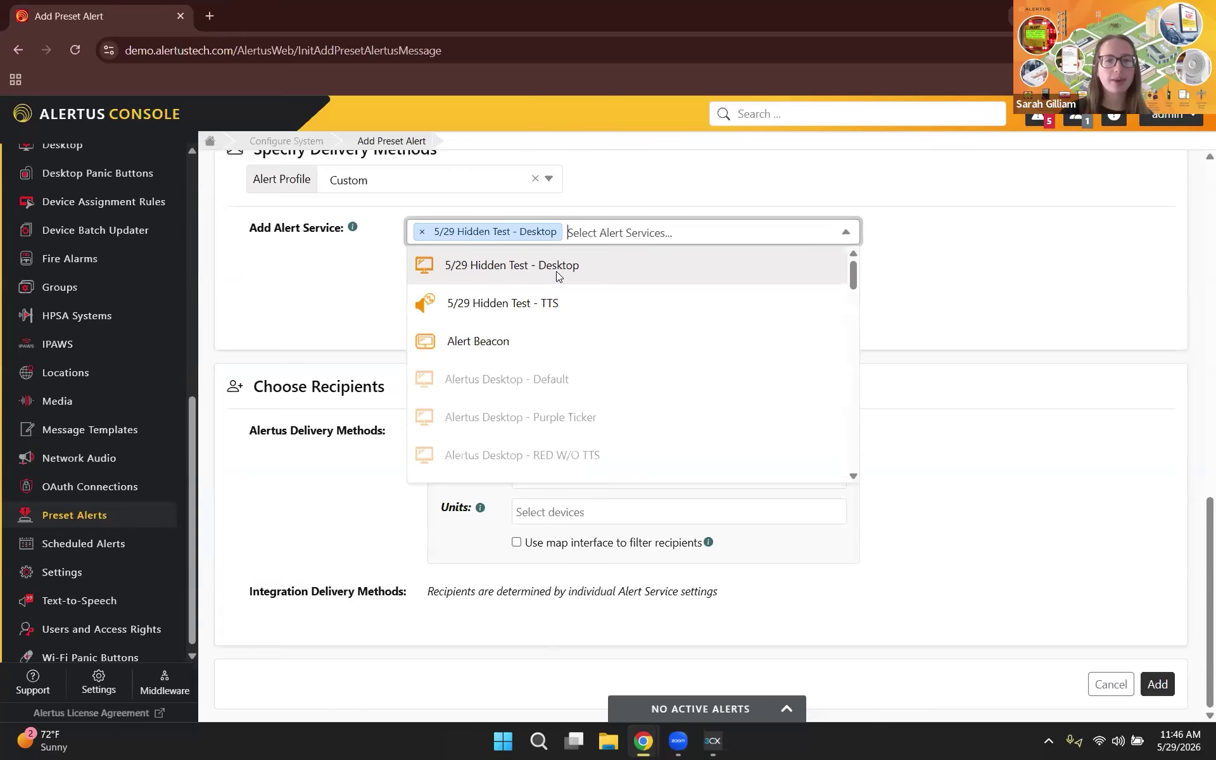
{"action": "left_click", "coordinate": [551, 304]}
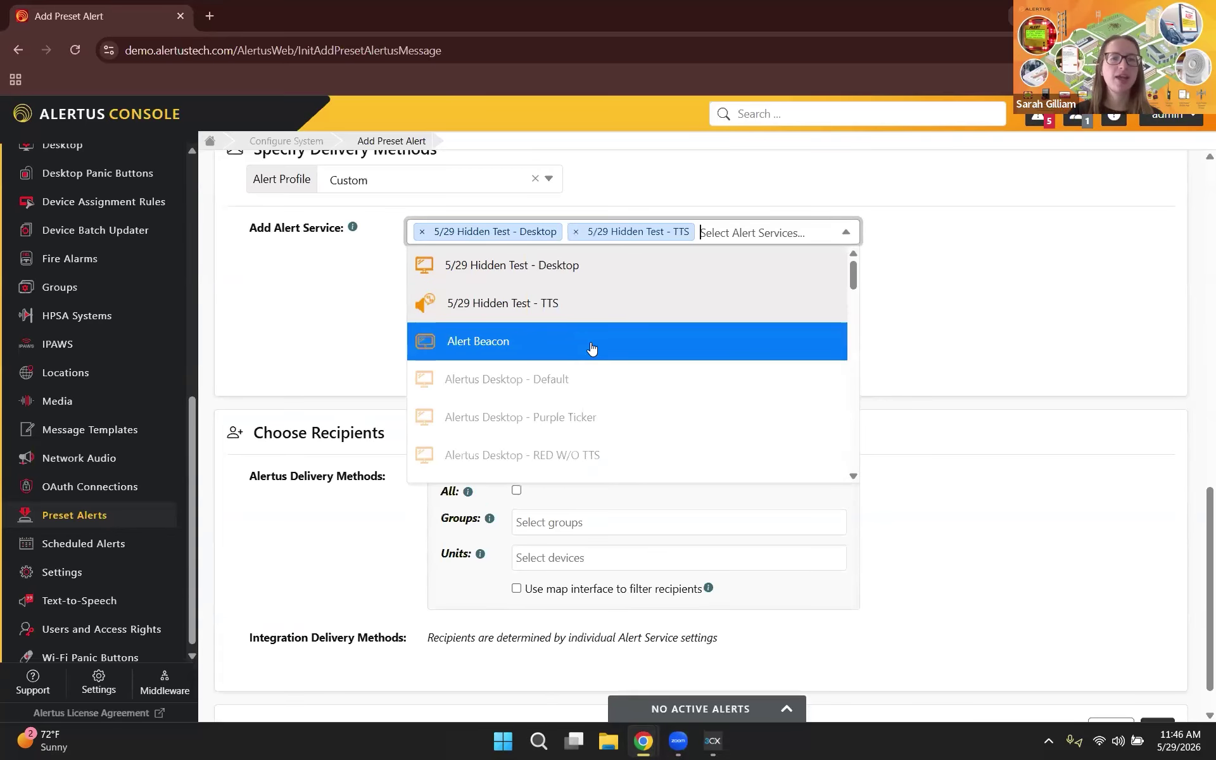
{"action": "left_click", "coordinate": [494, 345]}
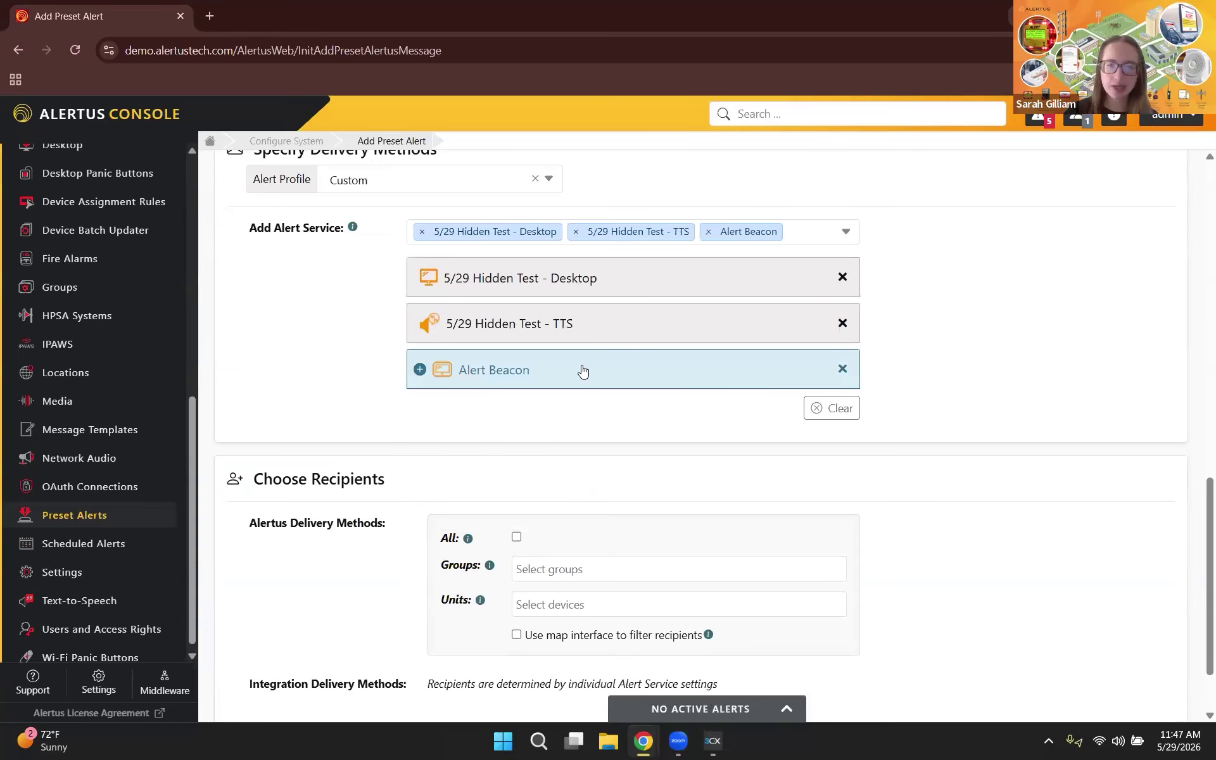
Step: Leave Alert Beacon with LED marquee displays off and no peripherals, then collapse its panel
{"action": "left_click", "coordinate": [420, 376]}
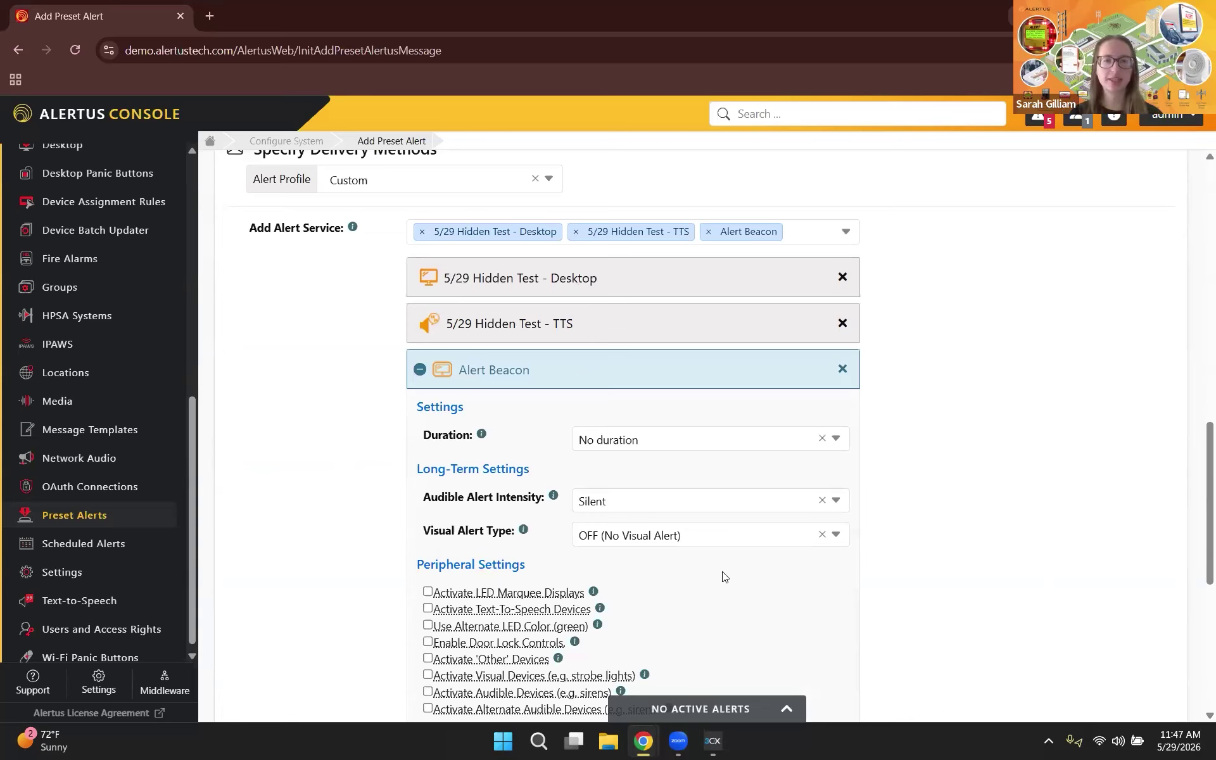
{"action": "scroll", "coordinate": [725, 576], "scroll_direction": "down", "scroll_amount": 1}
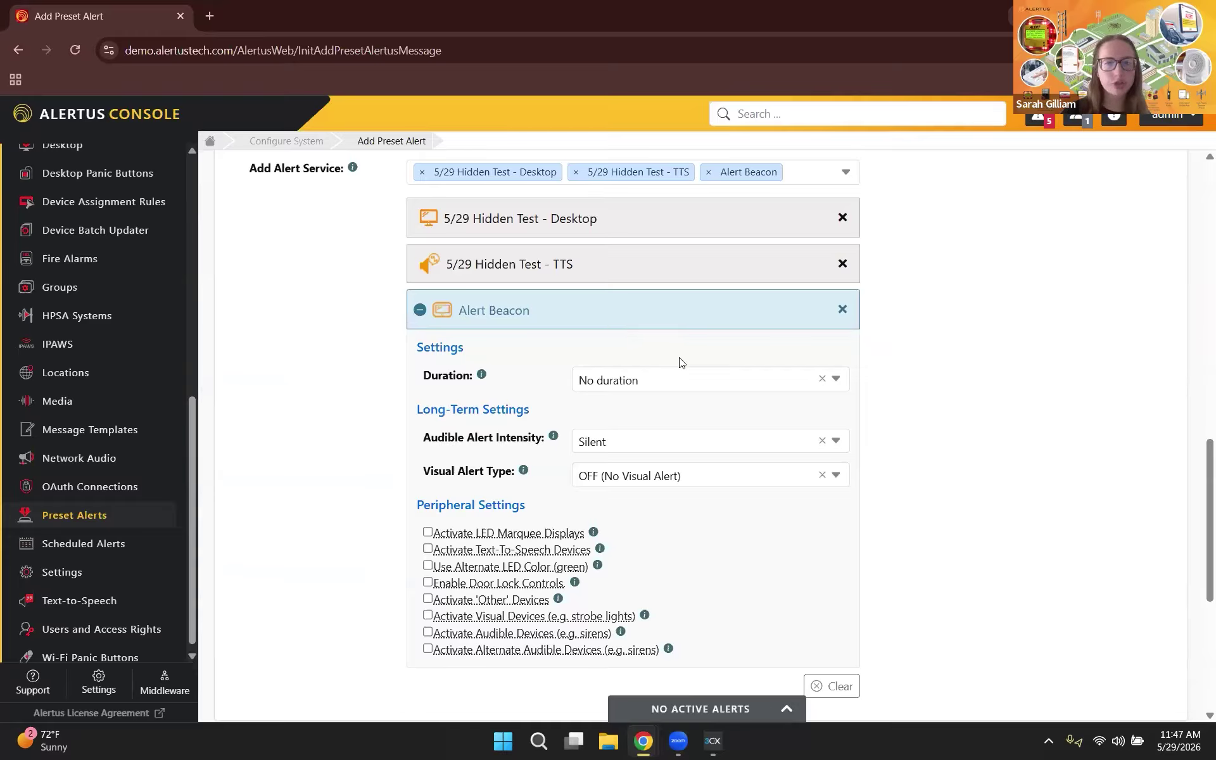
{"action": "scroll", "coordinate": [680, 362], "scroll_direction": "down", "scroll_amount": 1}
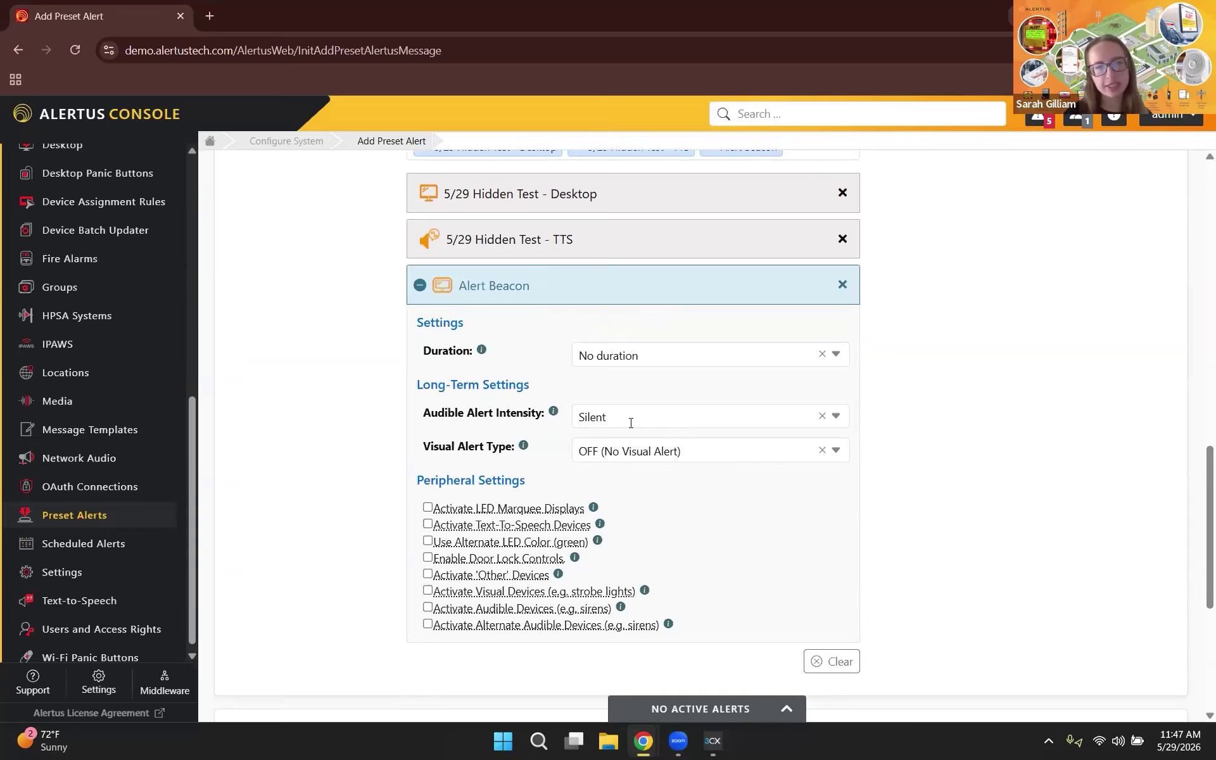
{"action": "scroll", "coordinate": [631, 423], "scroll_direction": "down", "scroll_amount": 1}
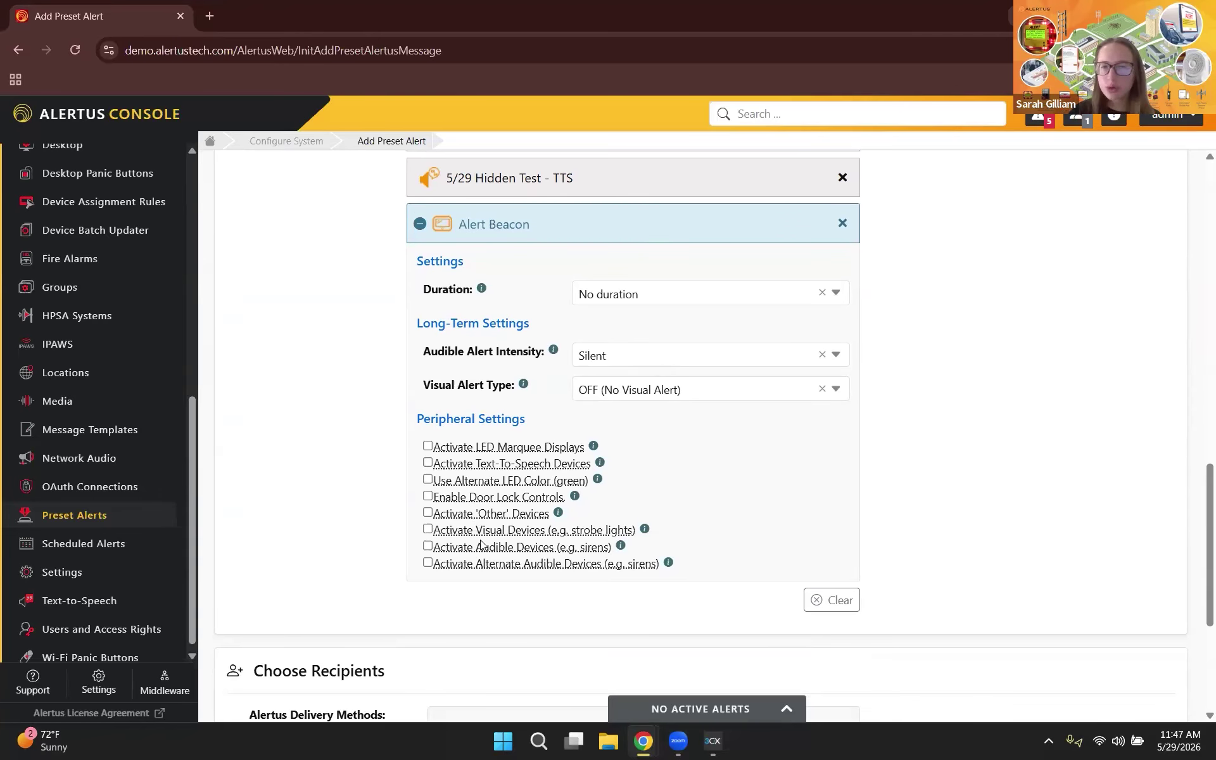
{"action": "left_click", "coordinate": [428, 448]}
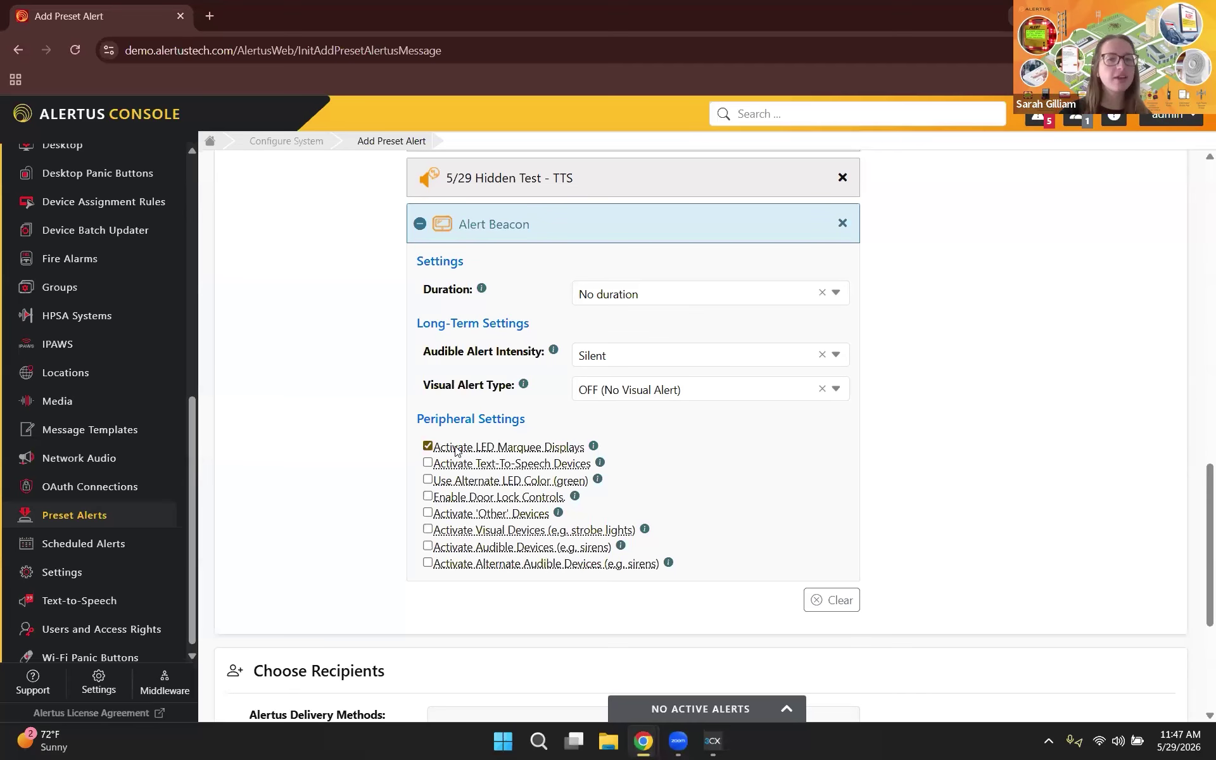
{"action": "left_click", "coordinate": [428, 446]}
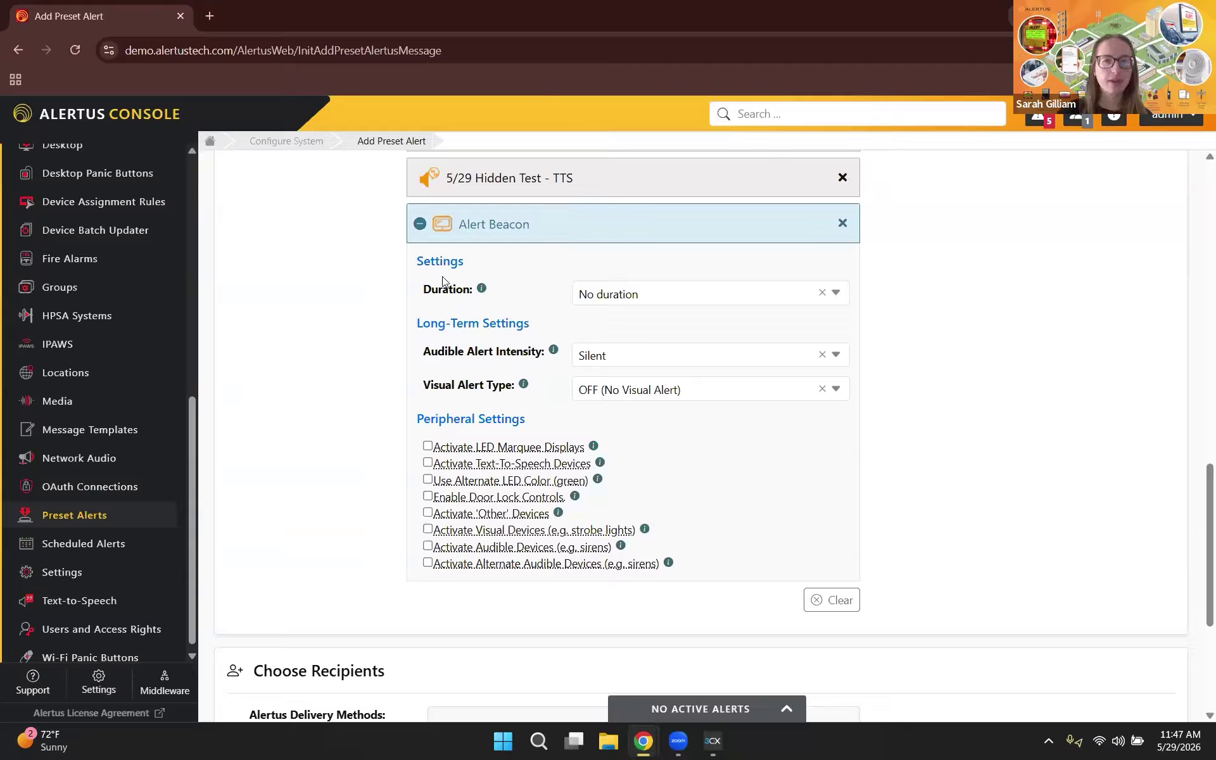
{"action": "left_click", "coordinate": [420, 224]}
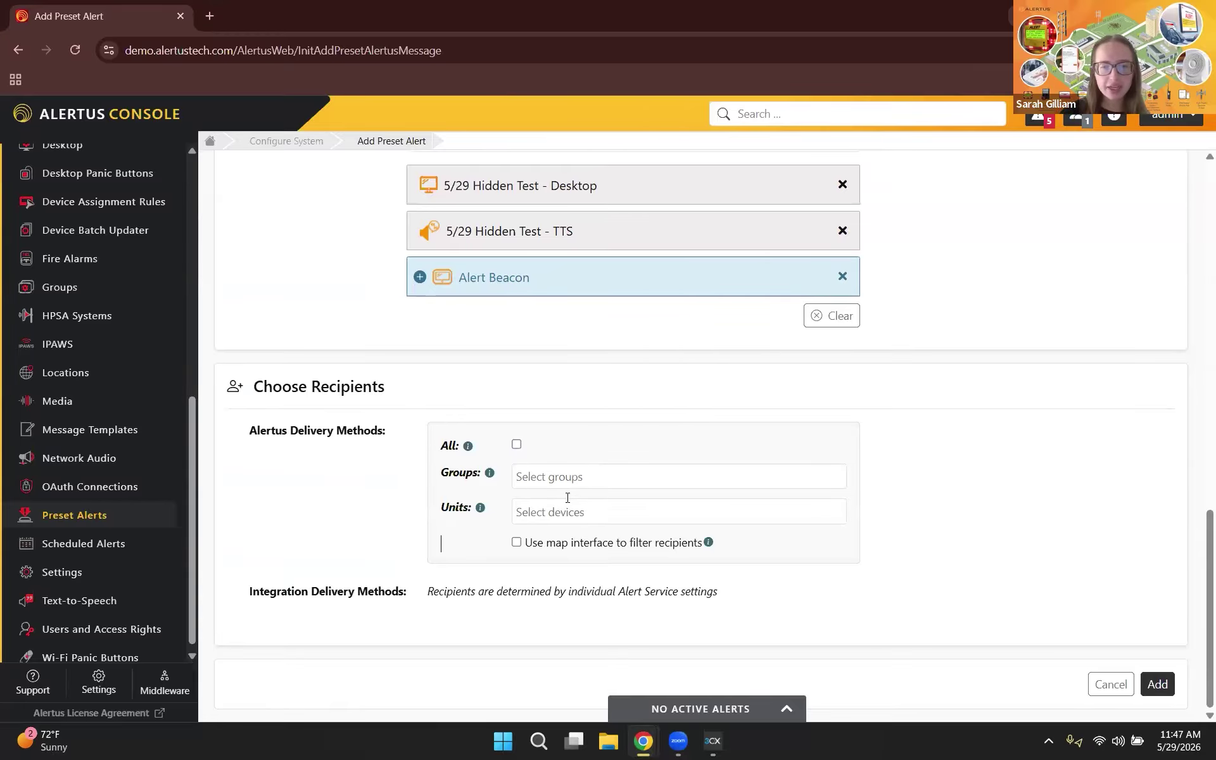
Step: Leave Units empty and remove Building 1 and Building 2 from the recipient groups
{"action": "left_click", "coordinate": [603, 505]}
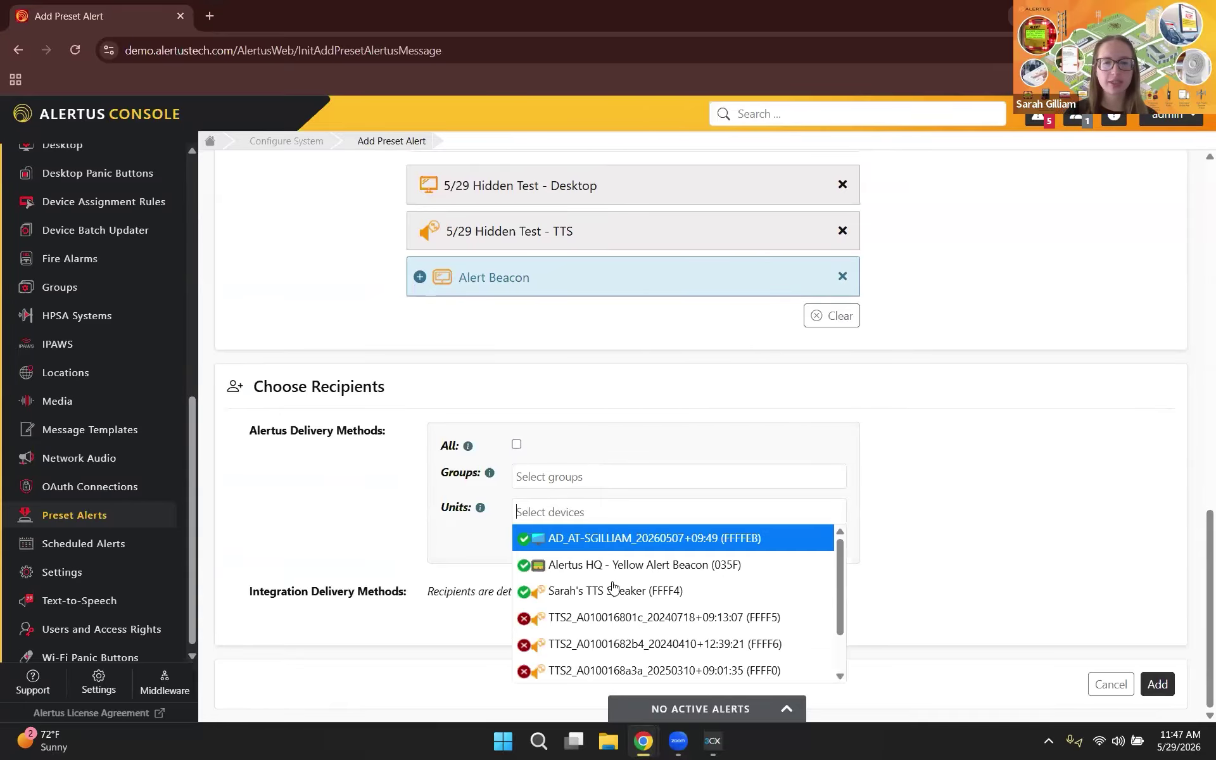
{"action": "left_click", "coordinate": [934, 511]}
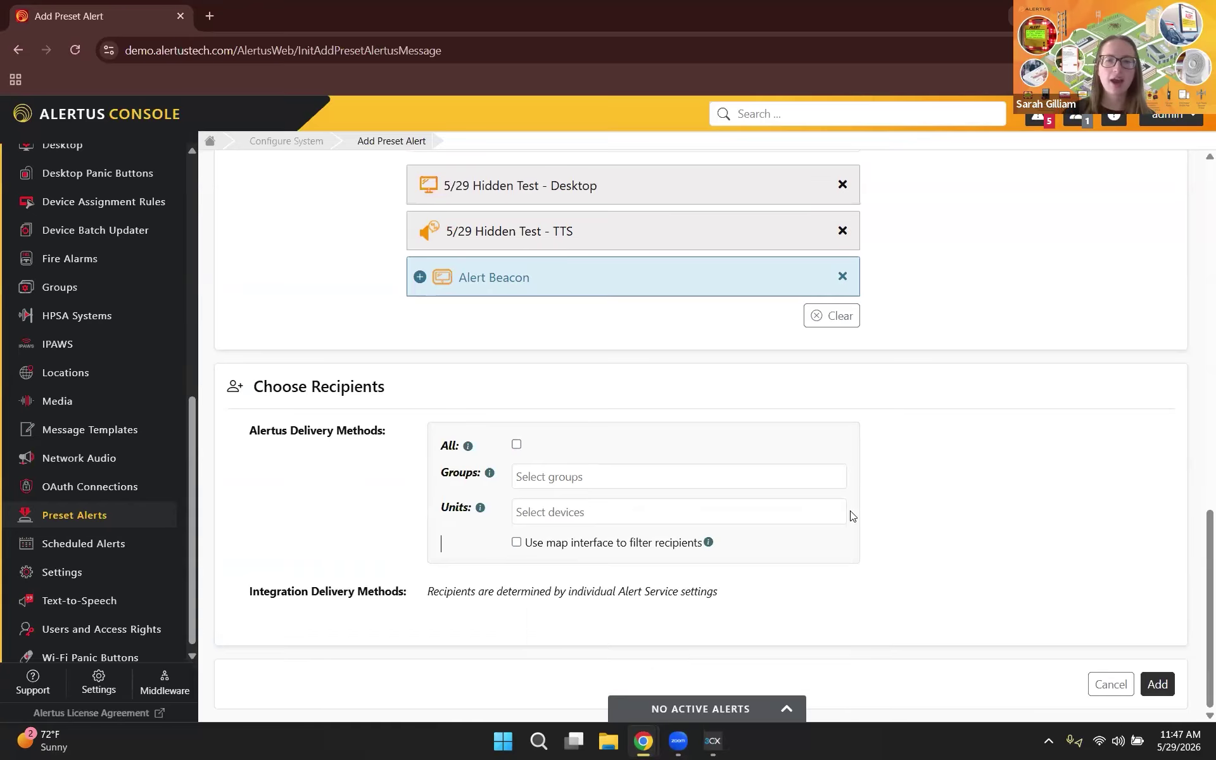
{"action": "left_click", "coordinate": [592, 479]}
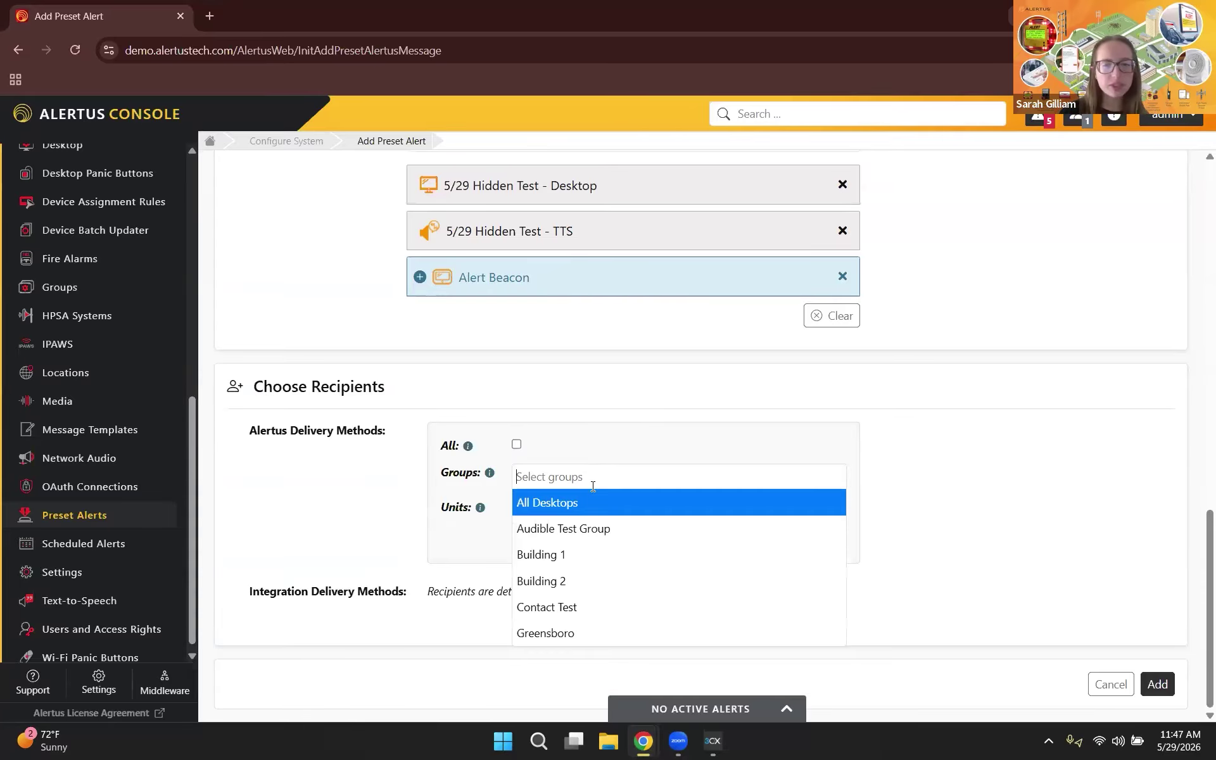
{"action": "left_click", "coordinate": [581, 563]}
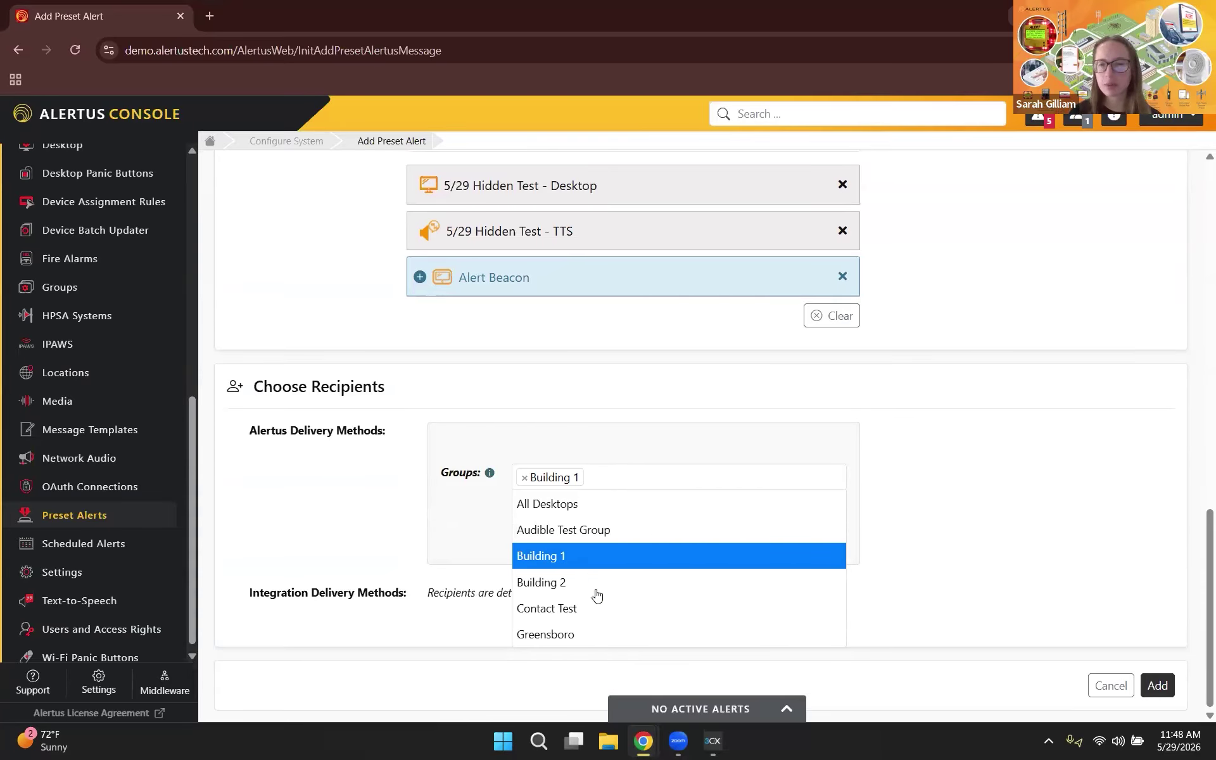
{"action": "key", "text": "Return"}
{"action": "left_click", "coordinate": [960, 524]}
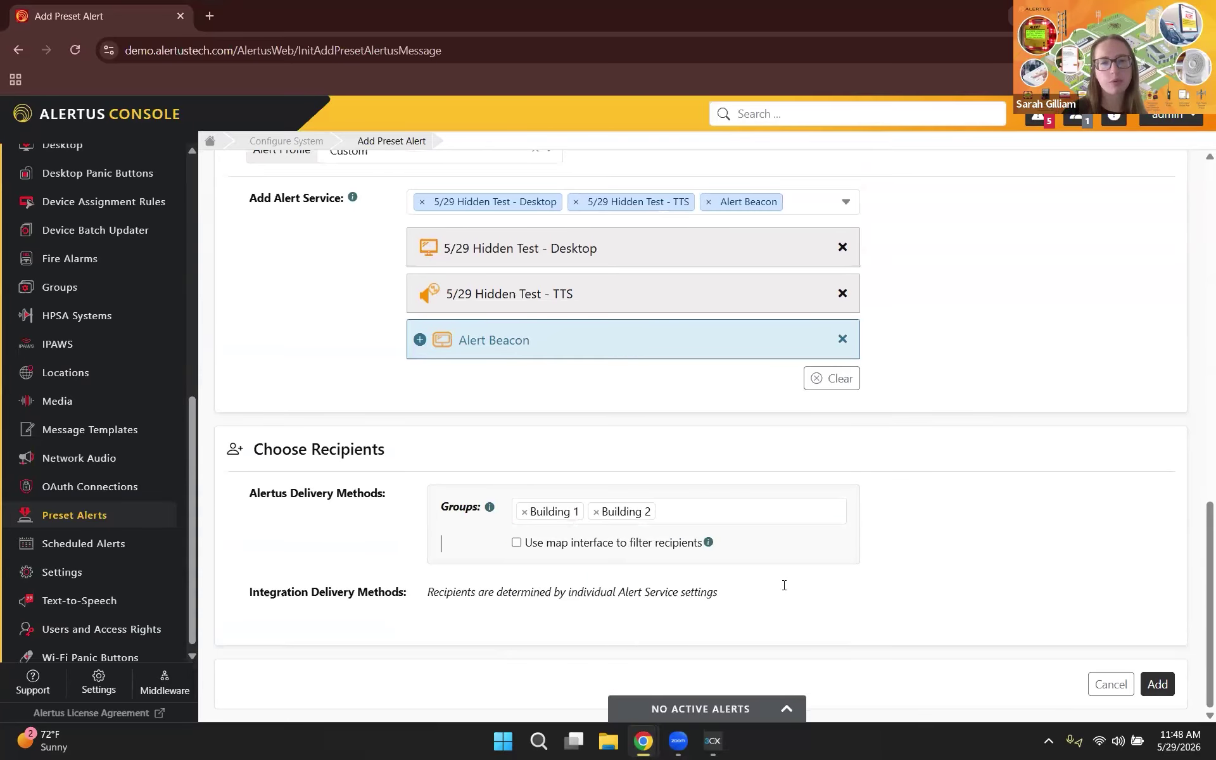
{"action": "left_click", "coordinate": [596, 512]}
{"action": "left_click", "coordinate": [525, 512]}
{"action": "left_click", "coordinate": [524, 512]}
{"action": "left_click", "coordinate": [516, 507]}
Step: Check All recipients and re-expand the Alert Beacon settings
{"action": "left_click", "coordinate": [516, 507]}
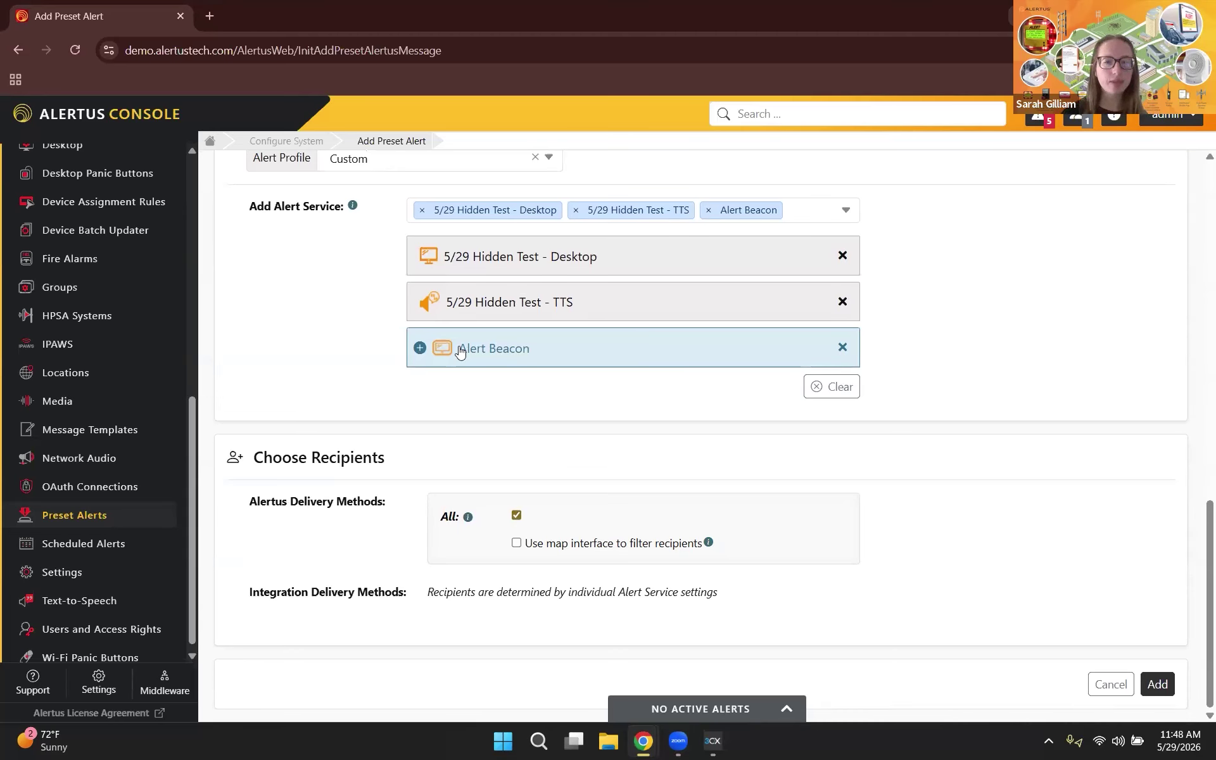
{"action": "left_click", "coordinate": [419, 349]}
{"action": "scroll", "coordinate": [627, 564], "scroll_direction": "down", "scroll_amount": 3}
{"action": "scroll", "coordinate": [1028, 574], "scroll_direction": "down", "scroll_amount": 2}
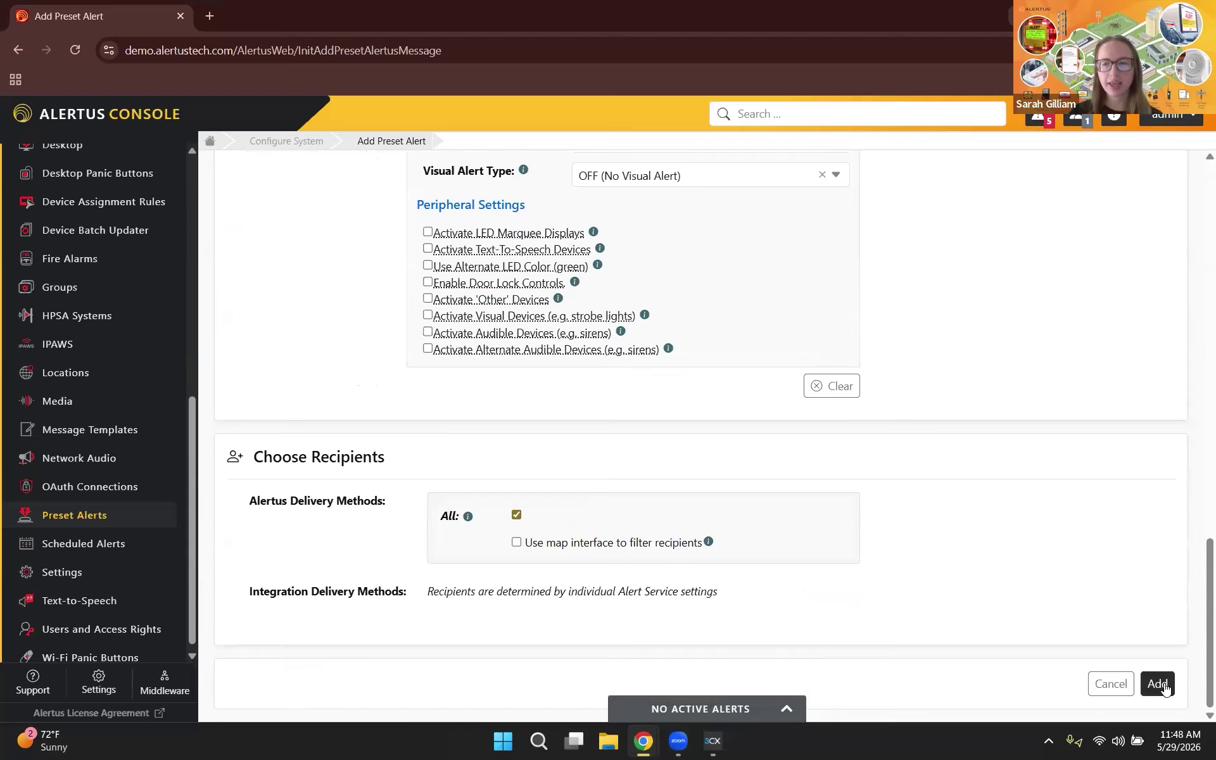
Step: Save the new 5/29 Hidden Test preset alert, which gets ID 117
{"action": "left_click", "coordinate": [1164, 685]}
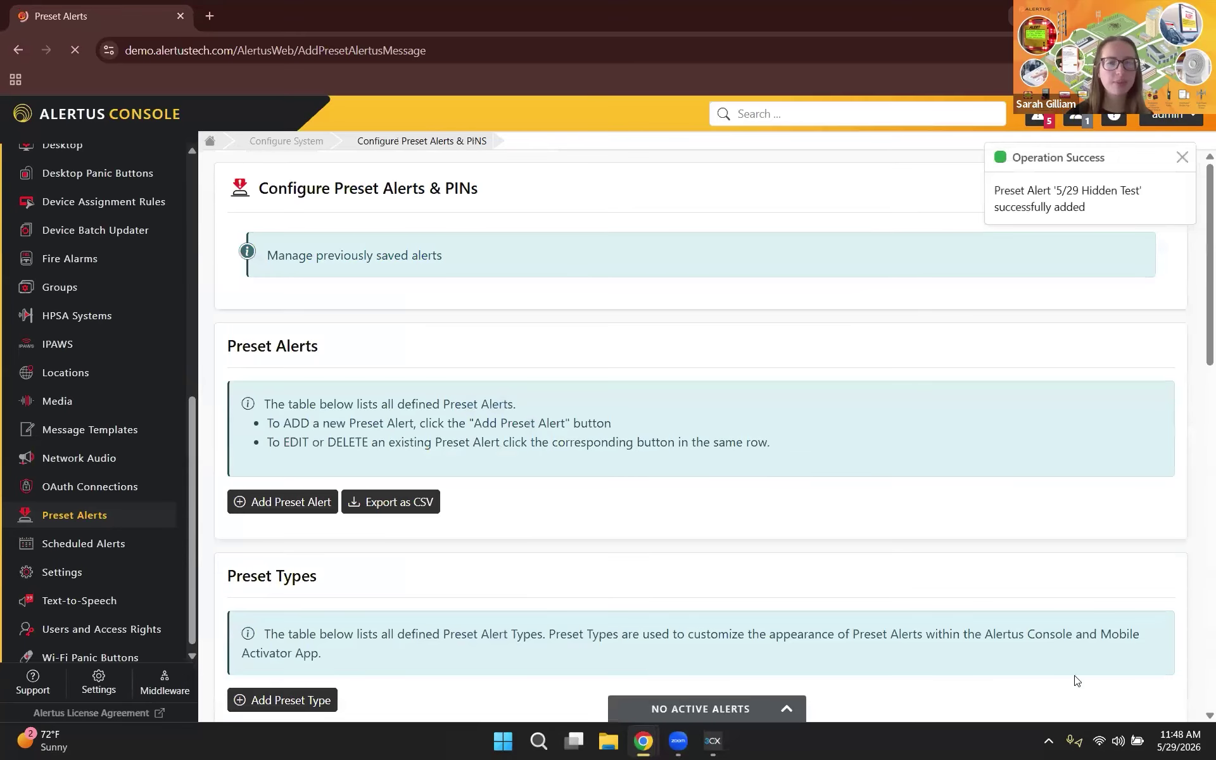
{"action": "scroll", "coordinate": [844, 626], "scroll_direction": "down", "scroll_amount": 12}
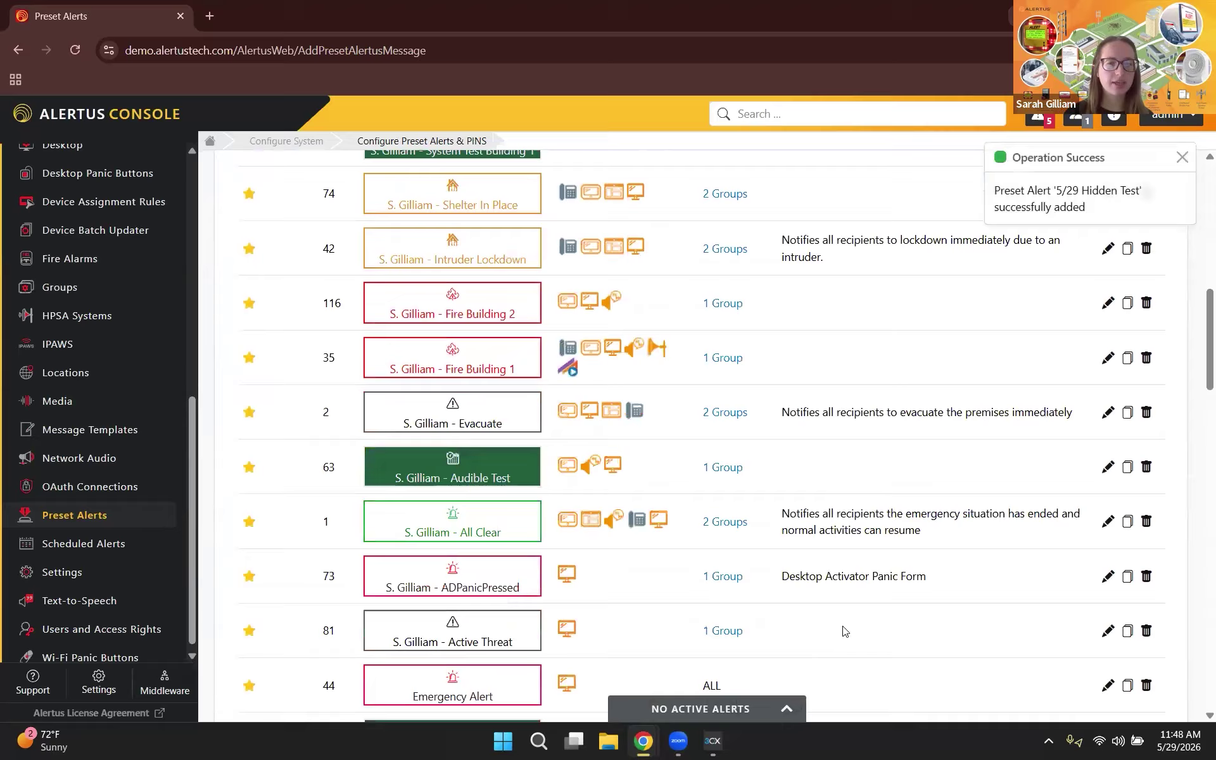
{"action": "scroll", "coordinate": [843, 631], "scroll_direction": "down", "scroll_amount": 12}
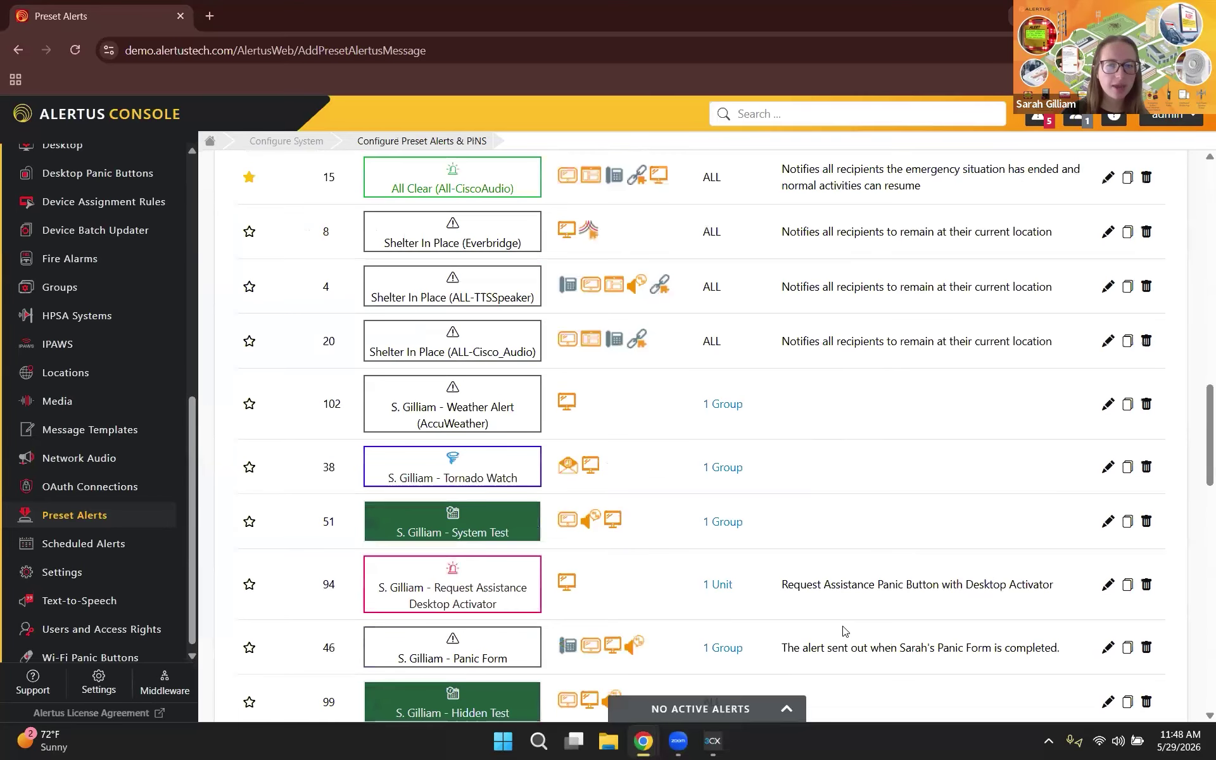
Step: Star 5/29 Hidden Test on page 2 of the Preset Alerts table
{"action": "left_click", "coordinate": [1100, 348]}
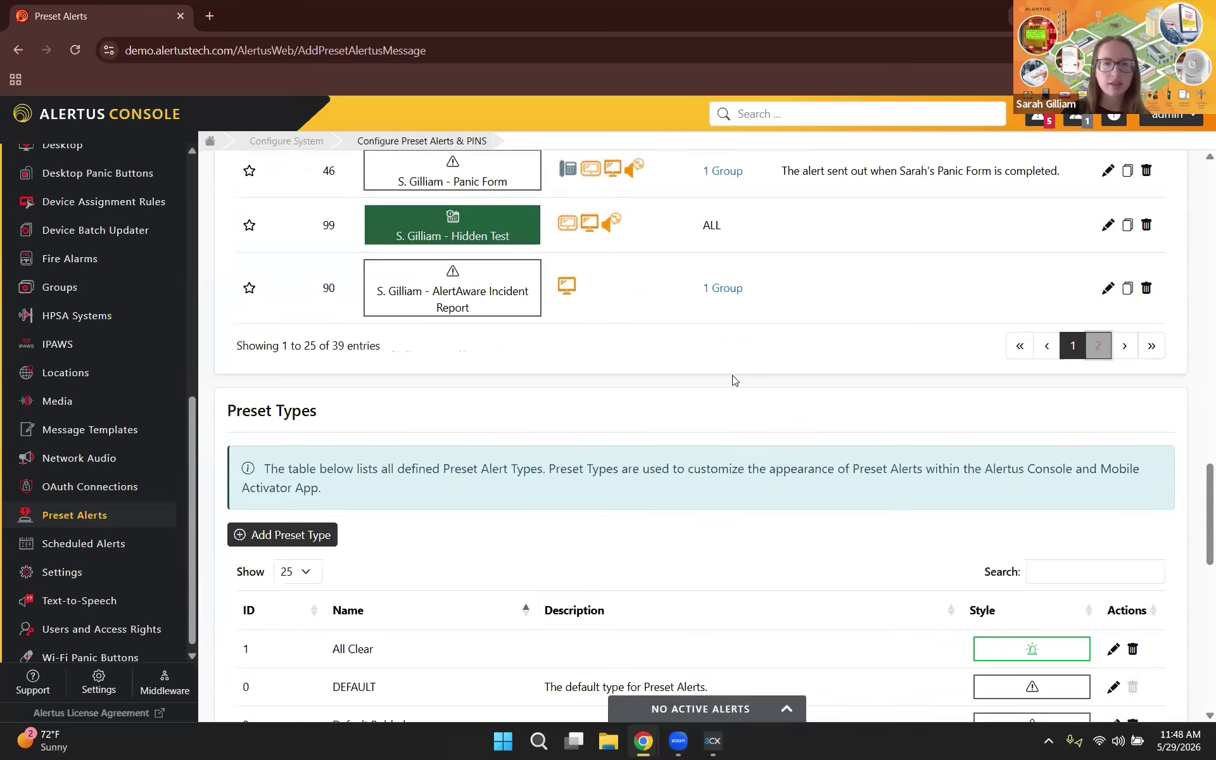
{"action": "scroll", "coordinate": [588, 391], "scroll_direction": "up", "scroll_amount": 1}
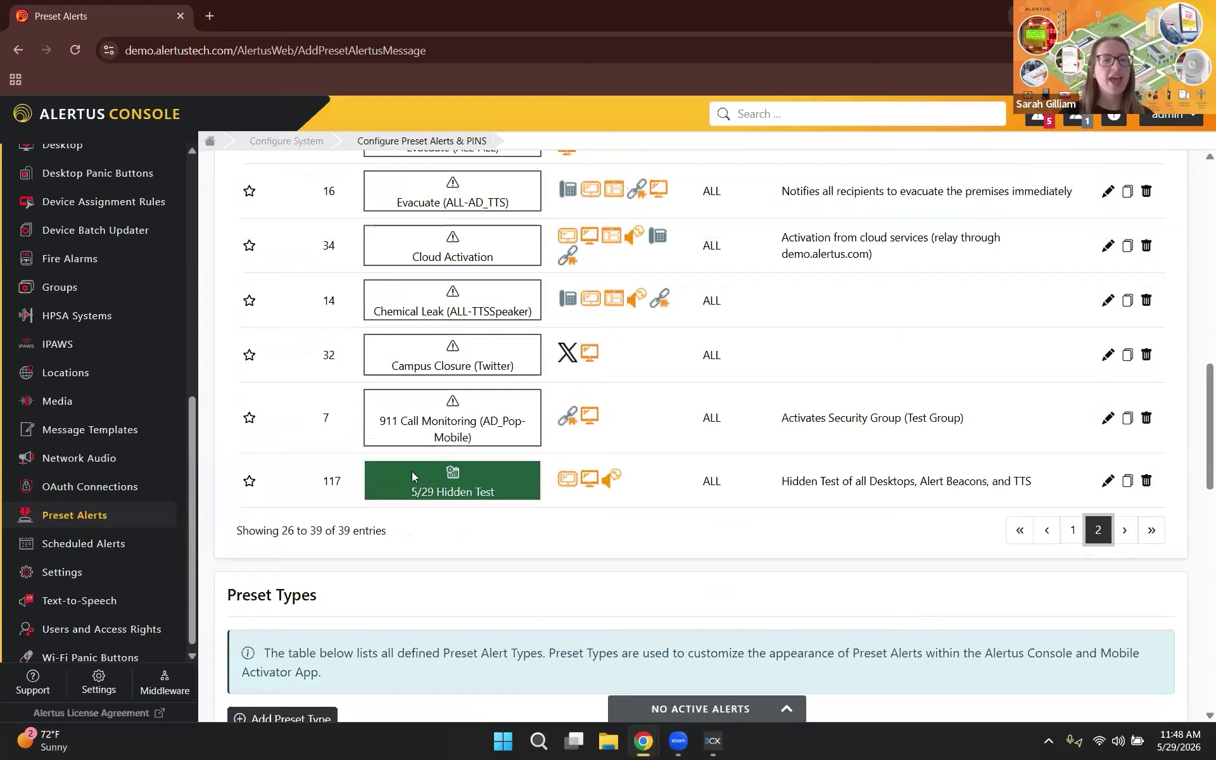
{"action": "left_click", "coordinate": [249, 481]}
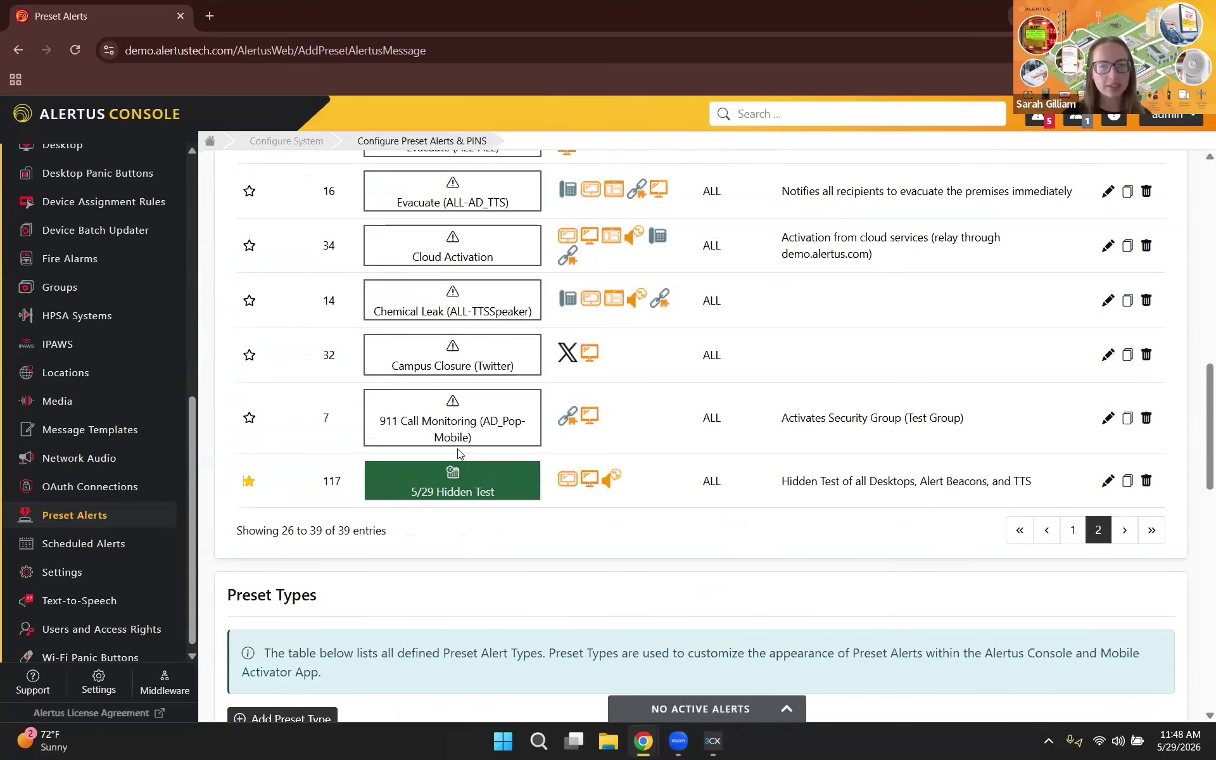
{"action": "scroll", "coordinate": [114, 258], "scroll_direction": "up", "scroll_amount": 8}
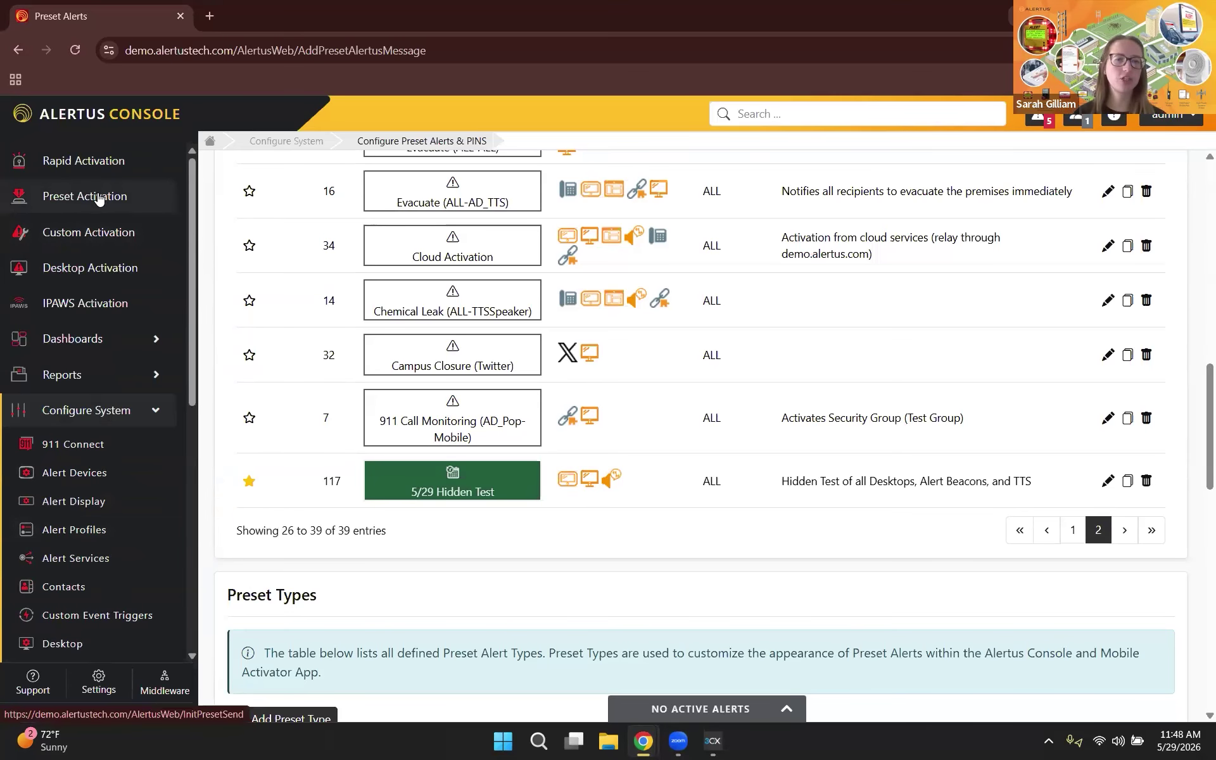
Step: On Preset Activation, select the 5/29 Hidden Test tile and view its HIDDEN TEST message text
{"action": "left_click", "coordinate": [99, 197]}
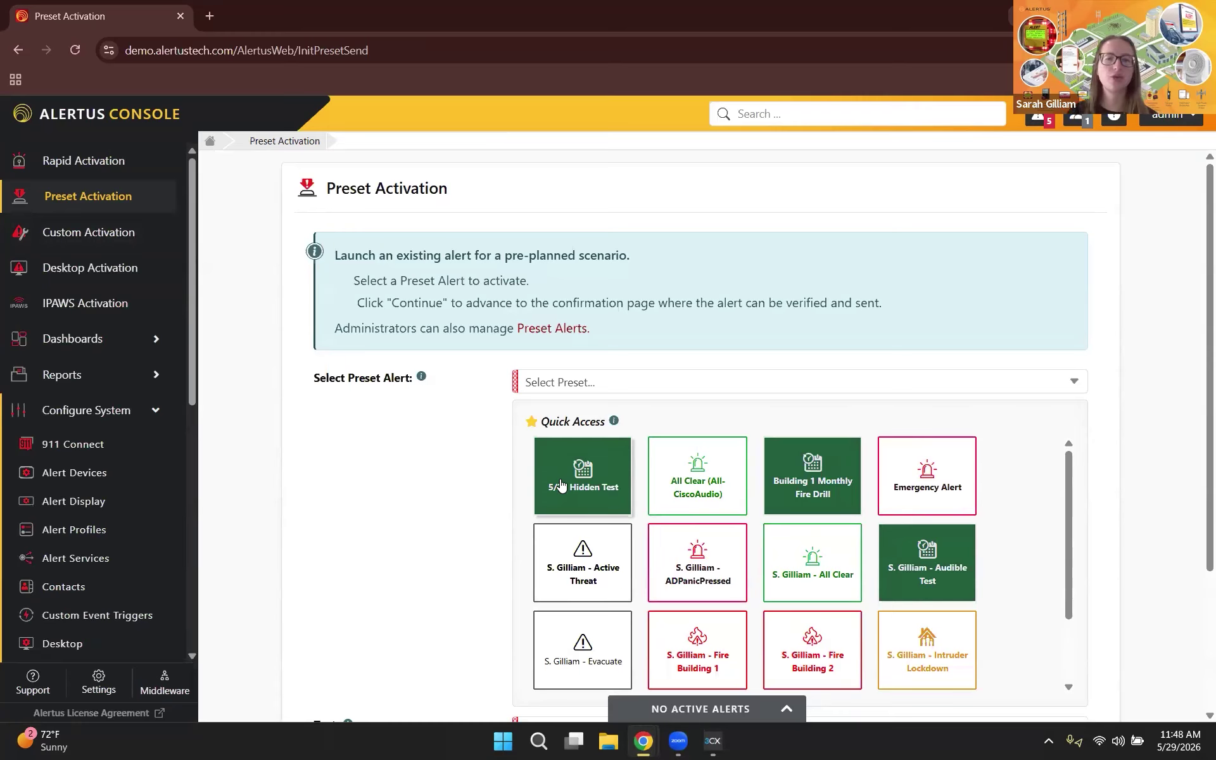
{"action": "left_click", "coordinate": [561, 484]}
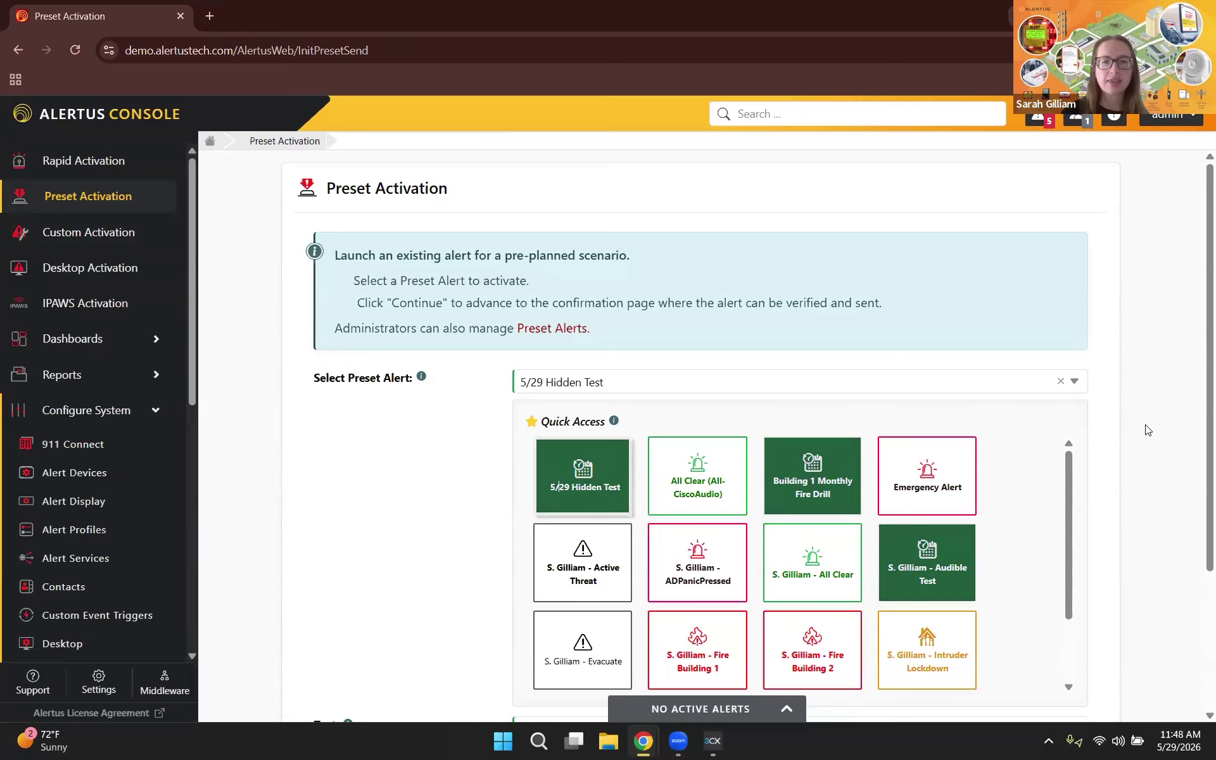
{"action": "scroll", "coordinate": [1148, 430], "scroll_direction": "down", "scroll_amount": 3}
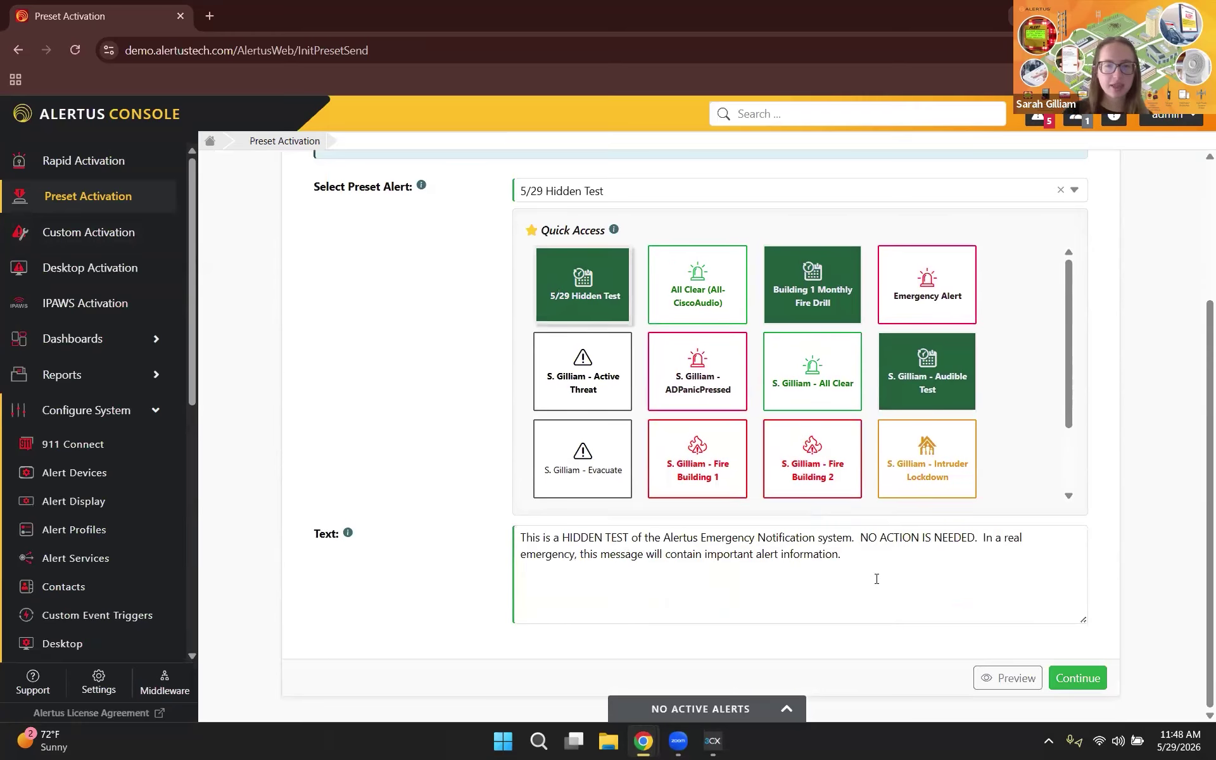
{"action": "left_click", "coordinate": [844, 623]}
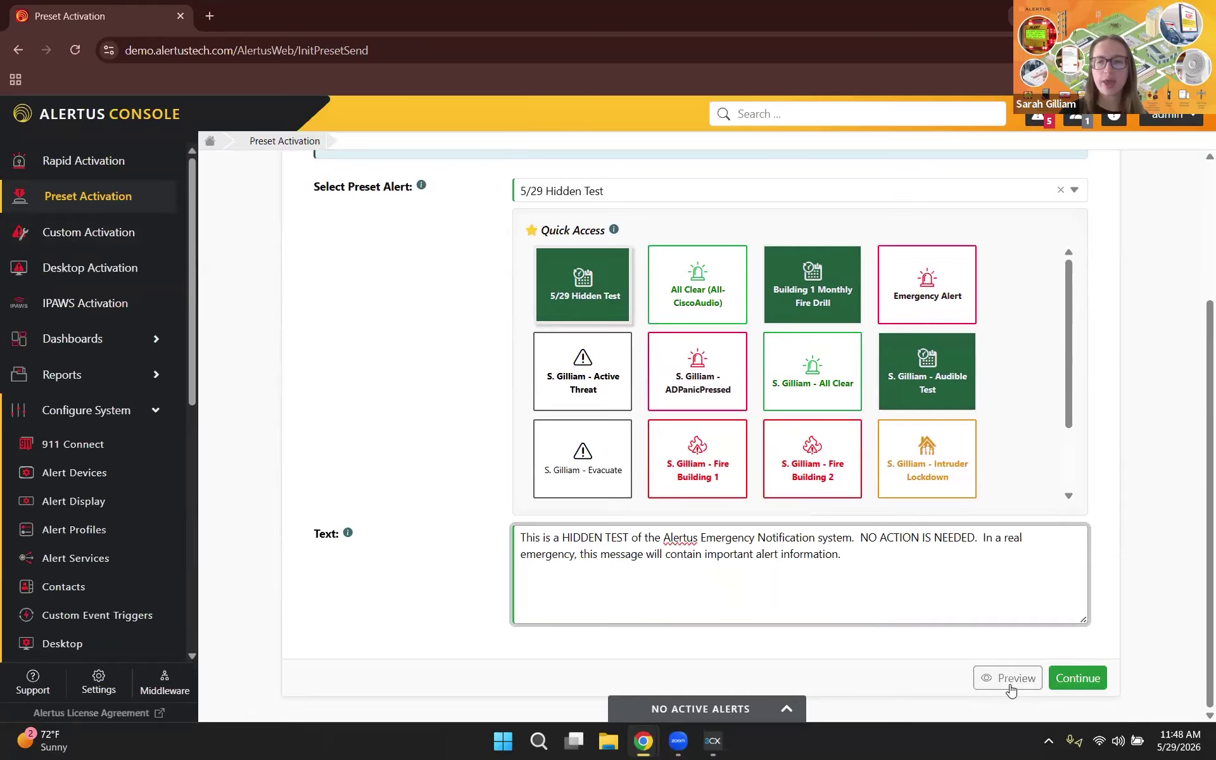
{"action": "left_click", "coordinate": [1011, 688]}
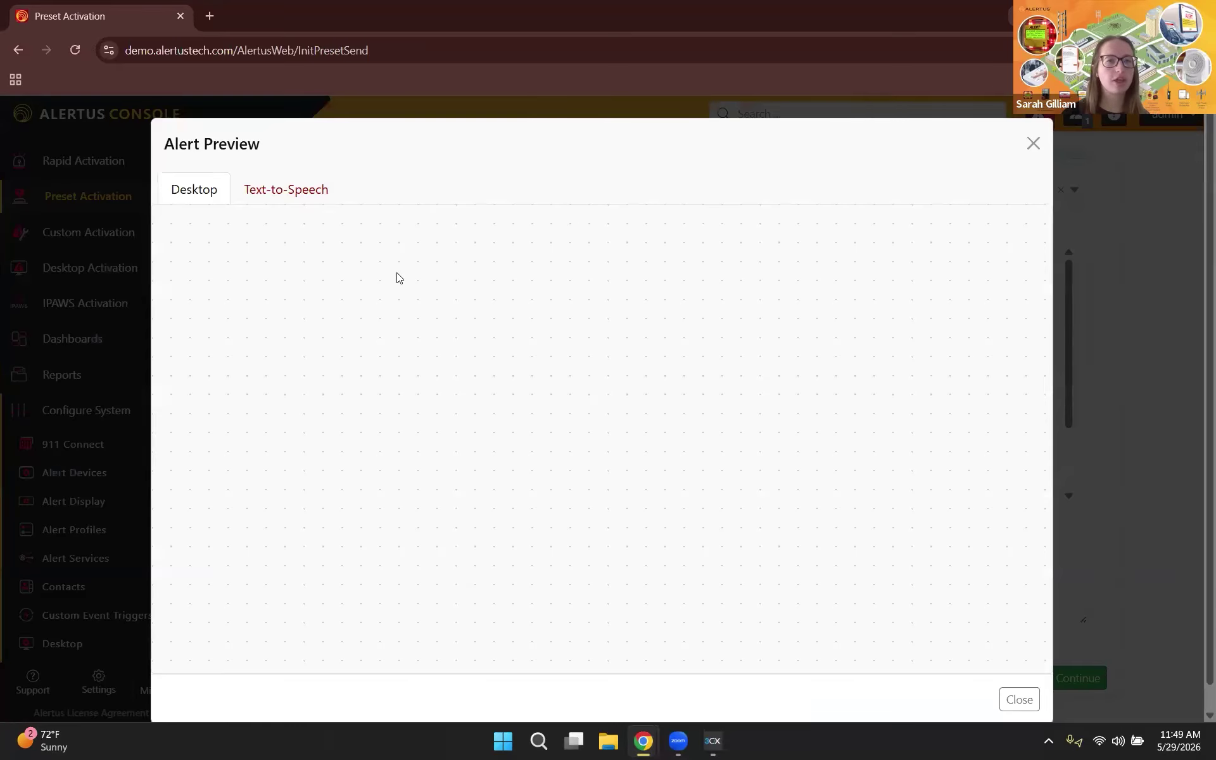
{"action": "left_click", "coordinate": [298, 190]}
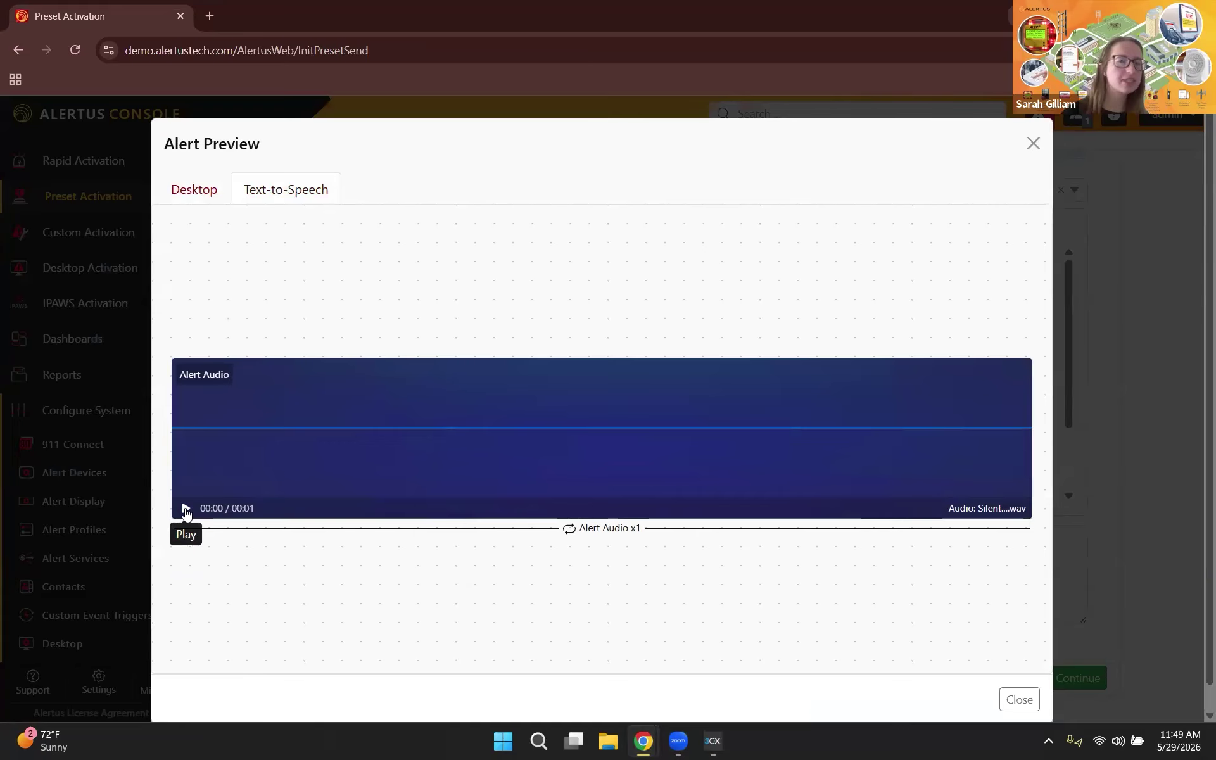
{"action": "left_click", "coordinate": [186, 510]}
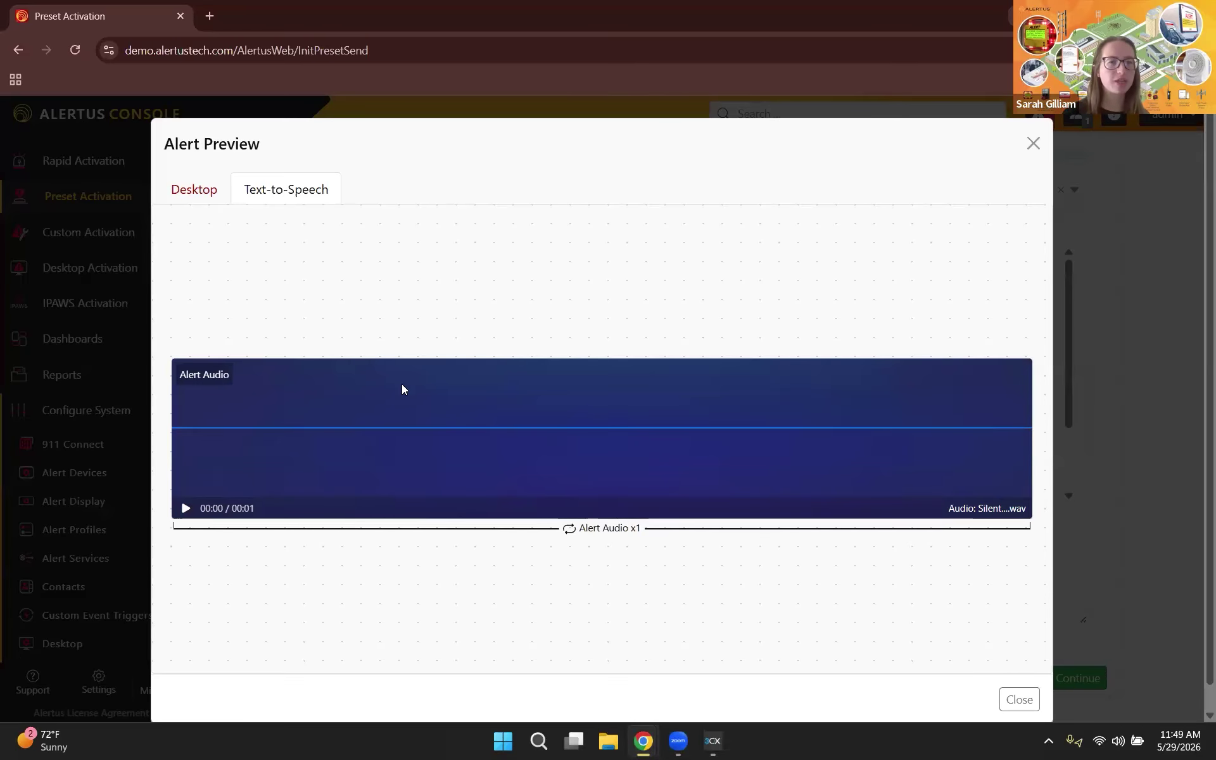
{"action": "left_click", "coordinate": [186, 192]}
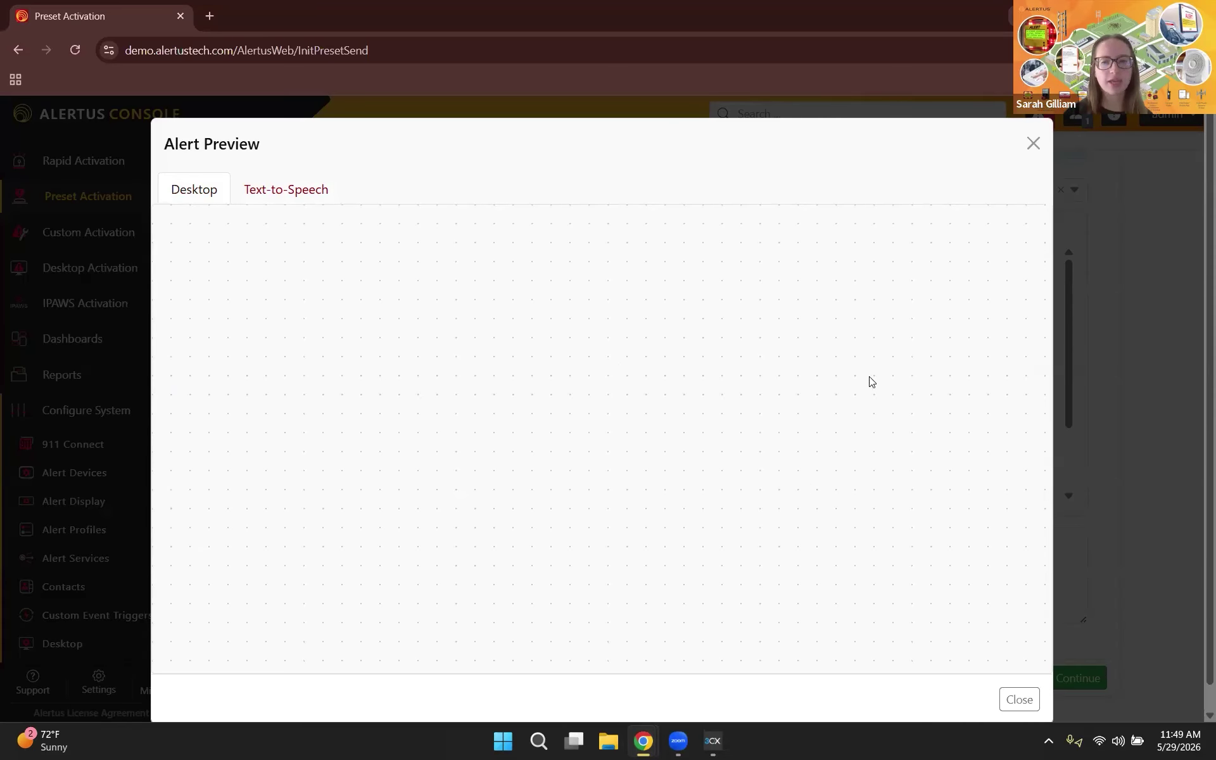
{"action": "left_click", "coordinate": [1031, 147]}
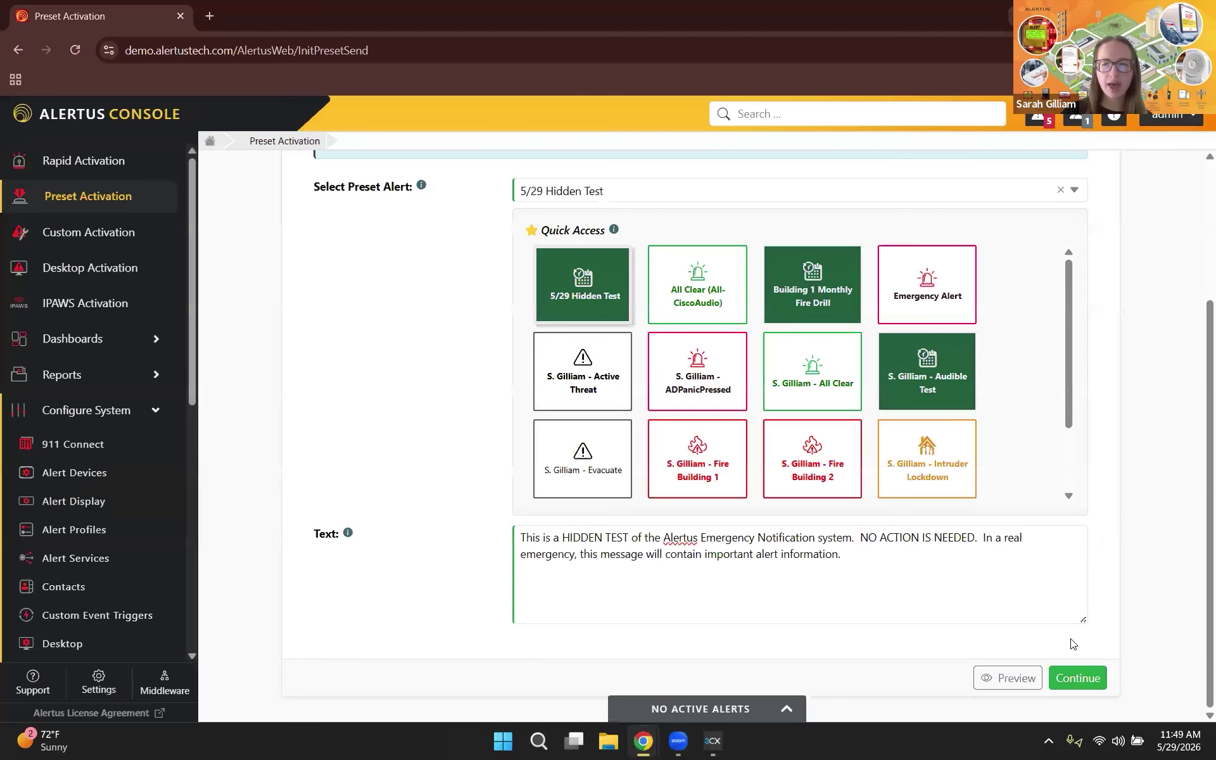
Step: In Confirm Activation, expand the alert beacon settings: no duration, silent, no visual alert
{"action": "left_click", "coordinate": [1079, 677]}
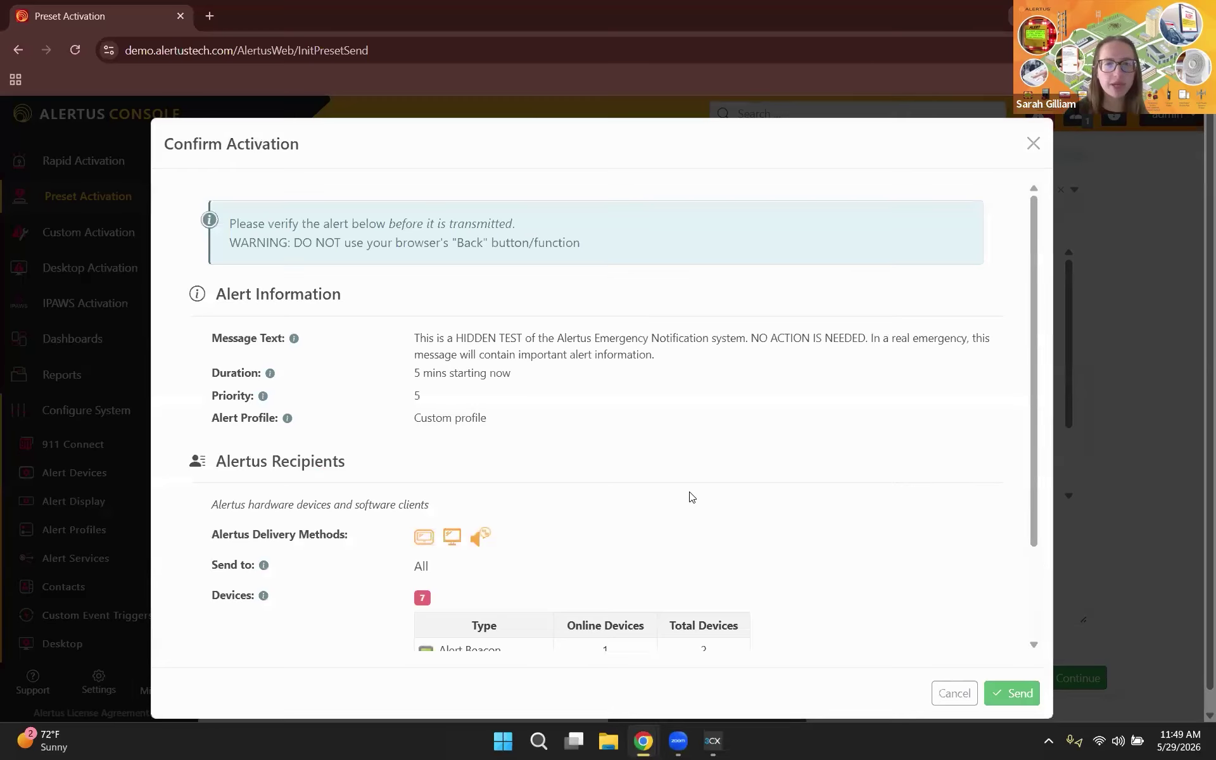
{"action": "scroll", "coordinate": [692, 497], "scroll_direction": "down", "scroll_amount": 2}
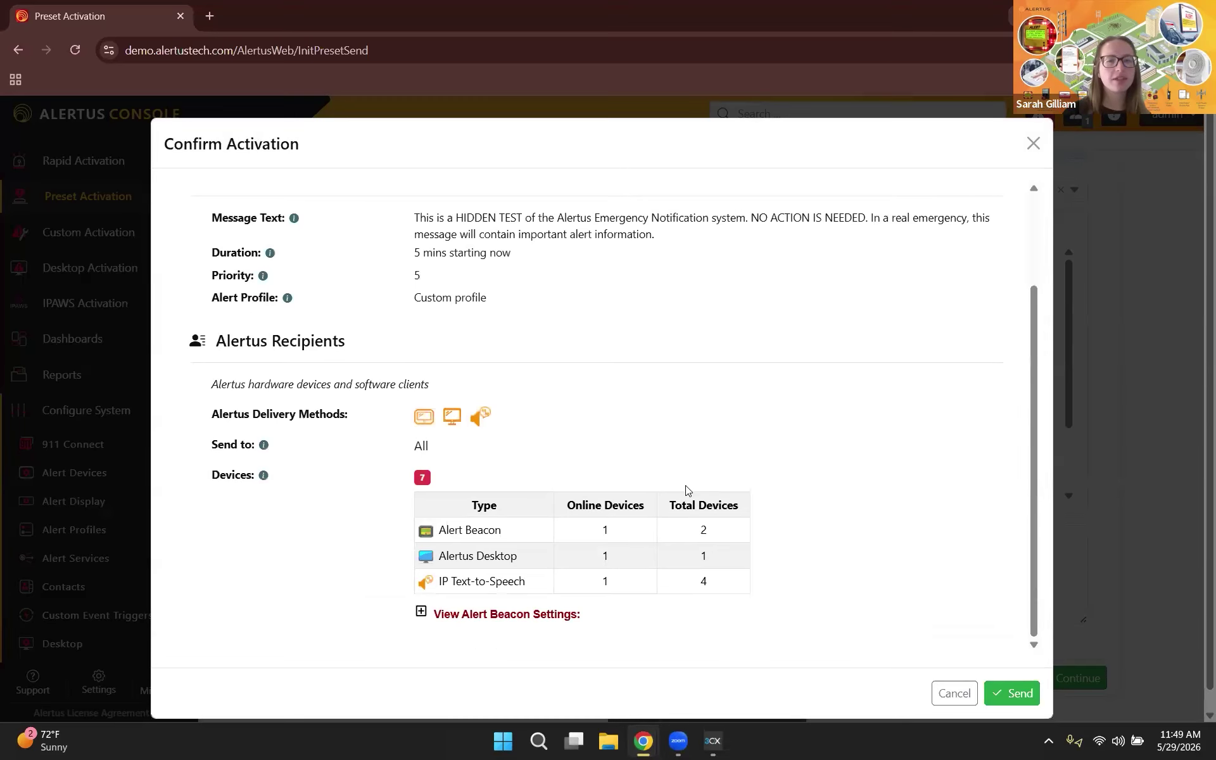
{"action": "scroll", "coordinate": [675, 578], "scroll_direction": "down", "scroll_amount": 1}
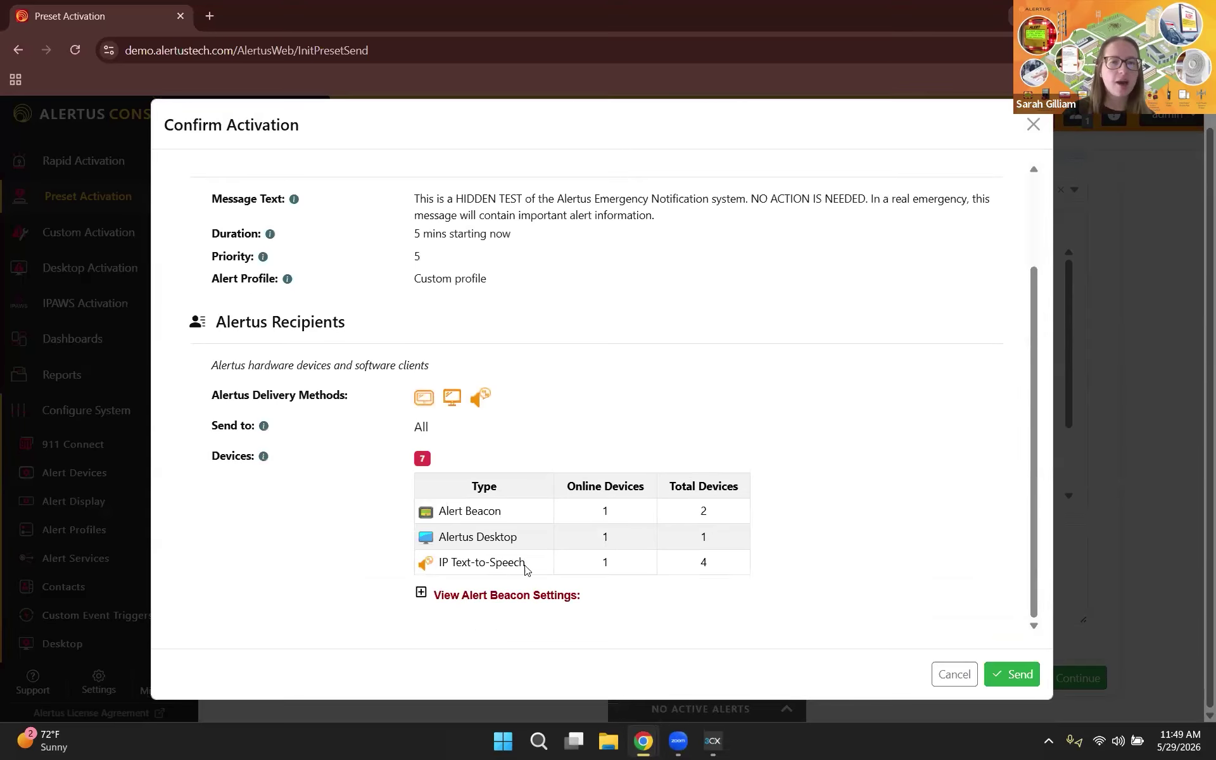
{"action": "left_click", "coordinate": [506, 600]}
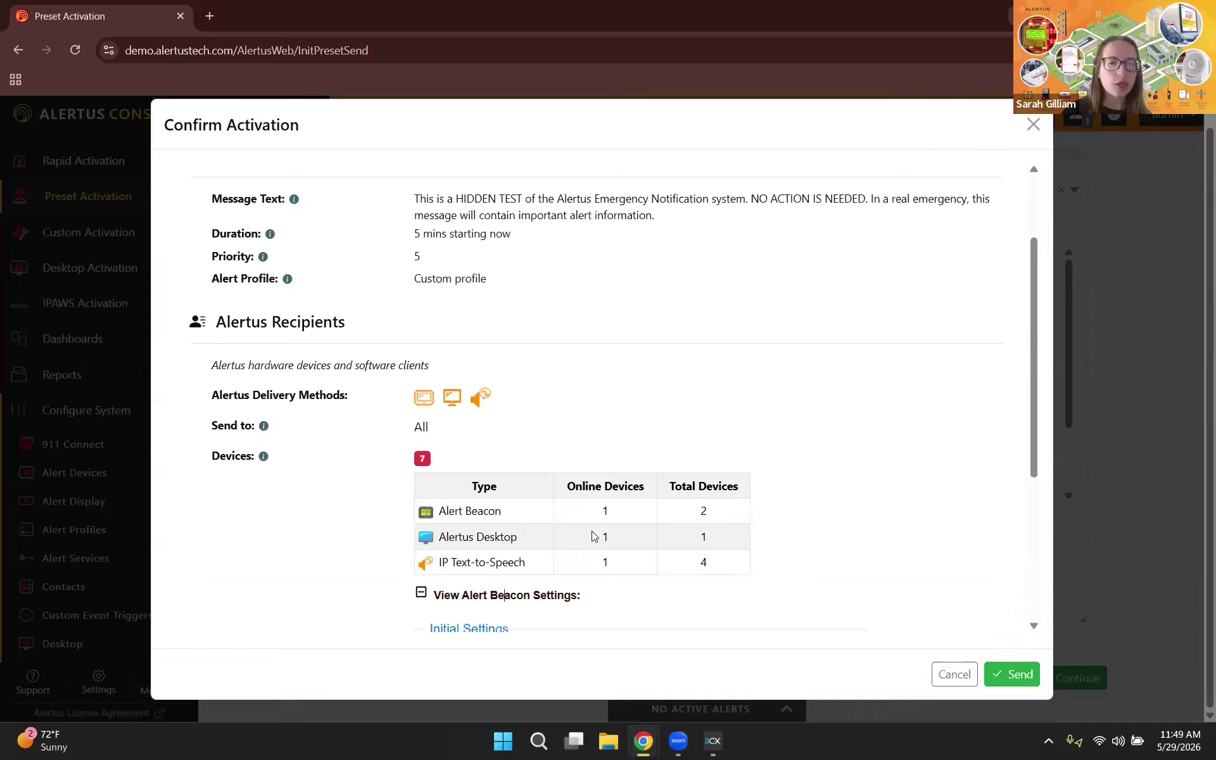
{"action": "scroll", "coordinate": [602, 543], "scroll_direction": "down", "scroll_amount": 3}
{"action": "scroll", "coordinate": [602, 544], "scroll_direction": "down", "scroll_amount": 2}
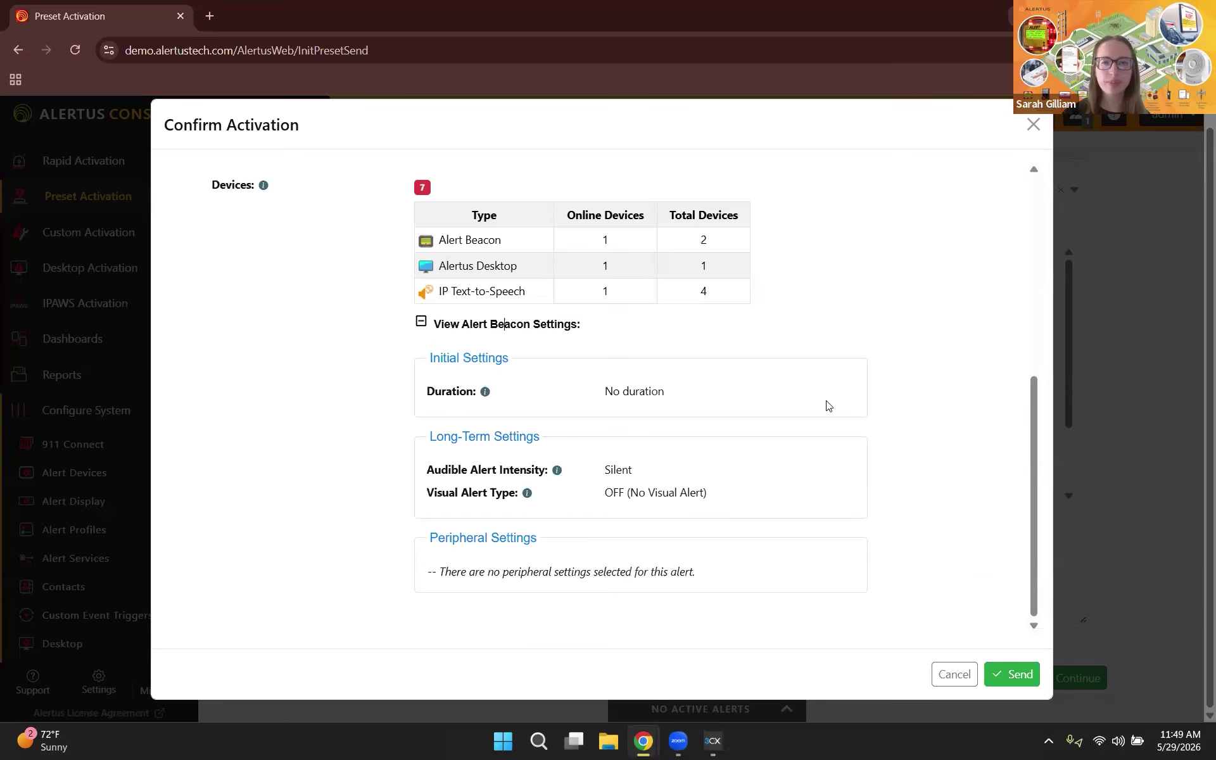
Step: Send the 5/29 Hidden Test alert, creating queued Alert #701
{"action": "left_click", "coordinate": [997, 676]}
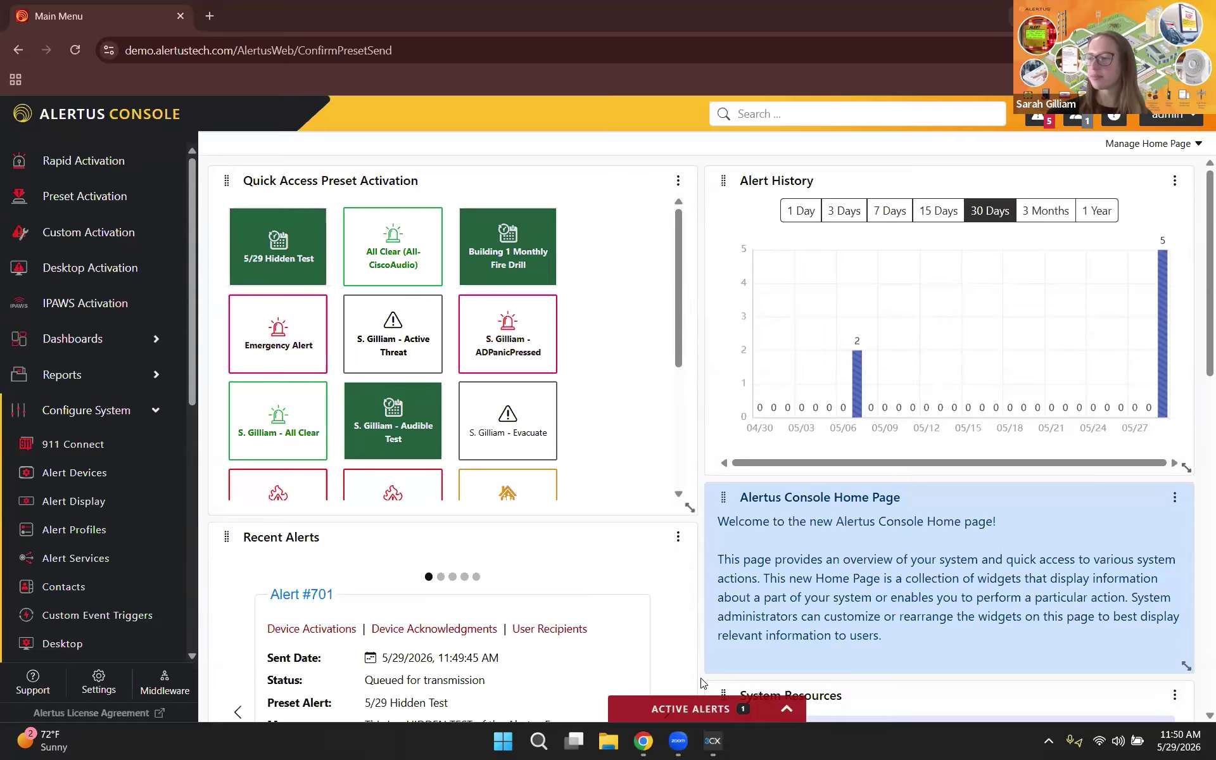
Step: Check active Alert #701, narrow the history chart to 04/30/26, and expand Reports
{"action": "left_click", "coordinate": [775, 707]}
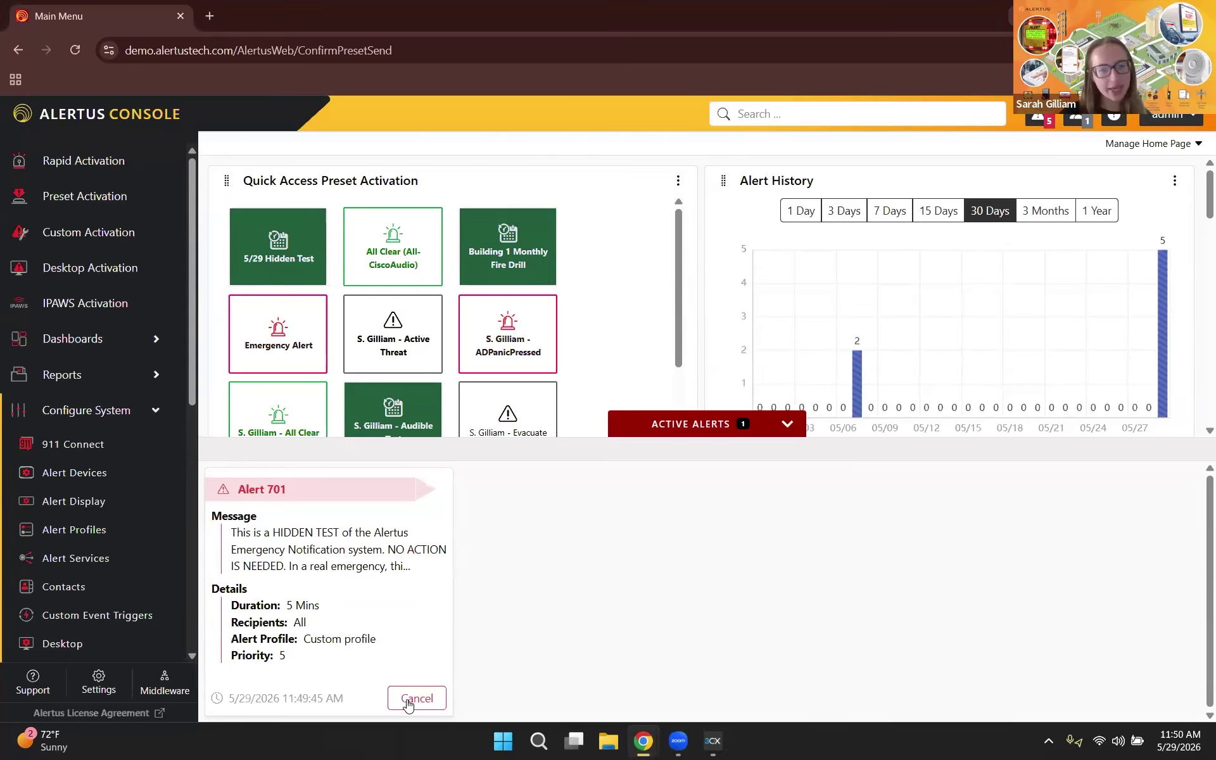
{"action": "left_click", "coordinate": [760, 416]}
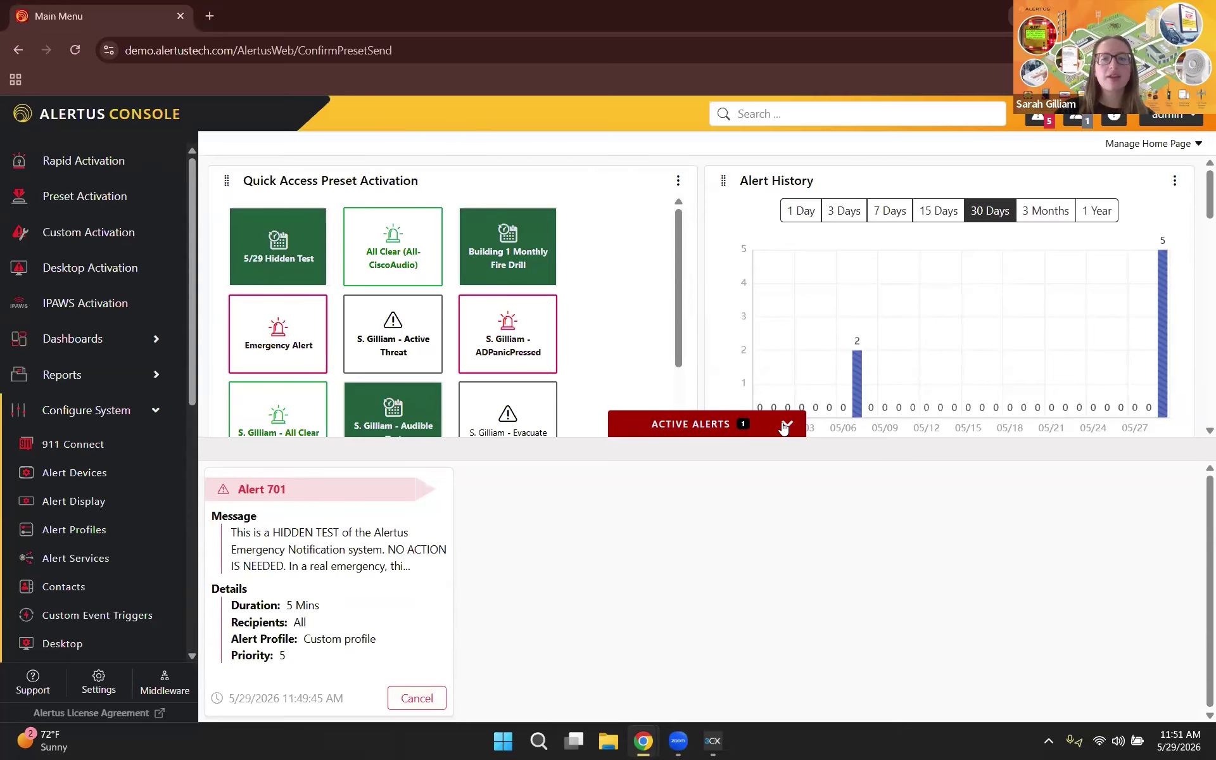
{"action": "left_click", "coordinate": [679, 417]}
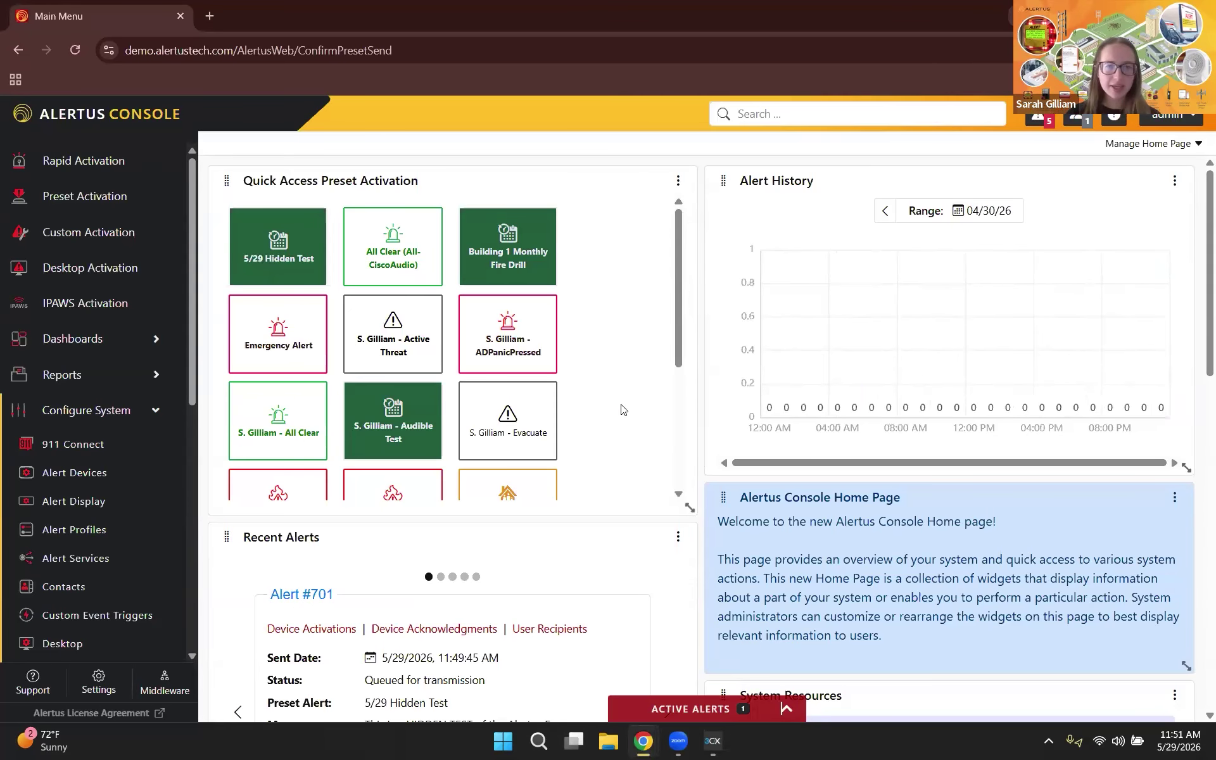
{"action": "left_click", "coordinate": [111, 376]}
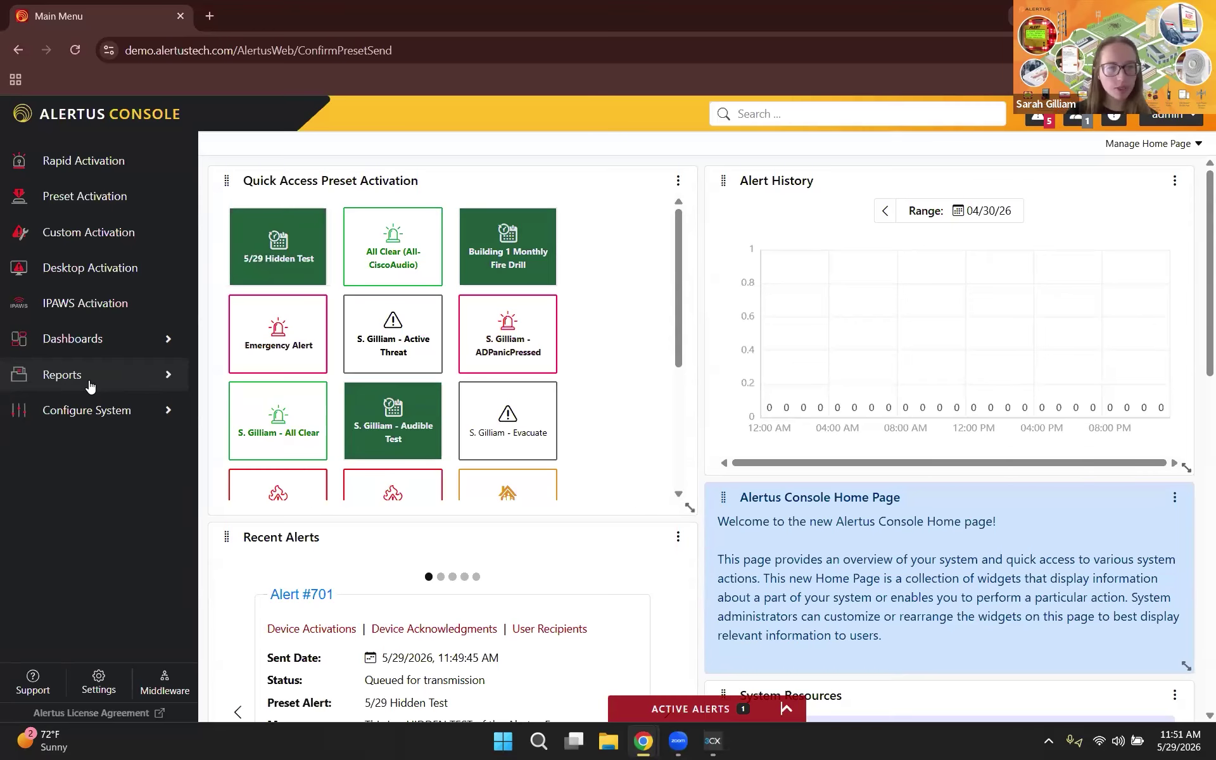
{"action": "left_click", "coordinate": [91, 386]}
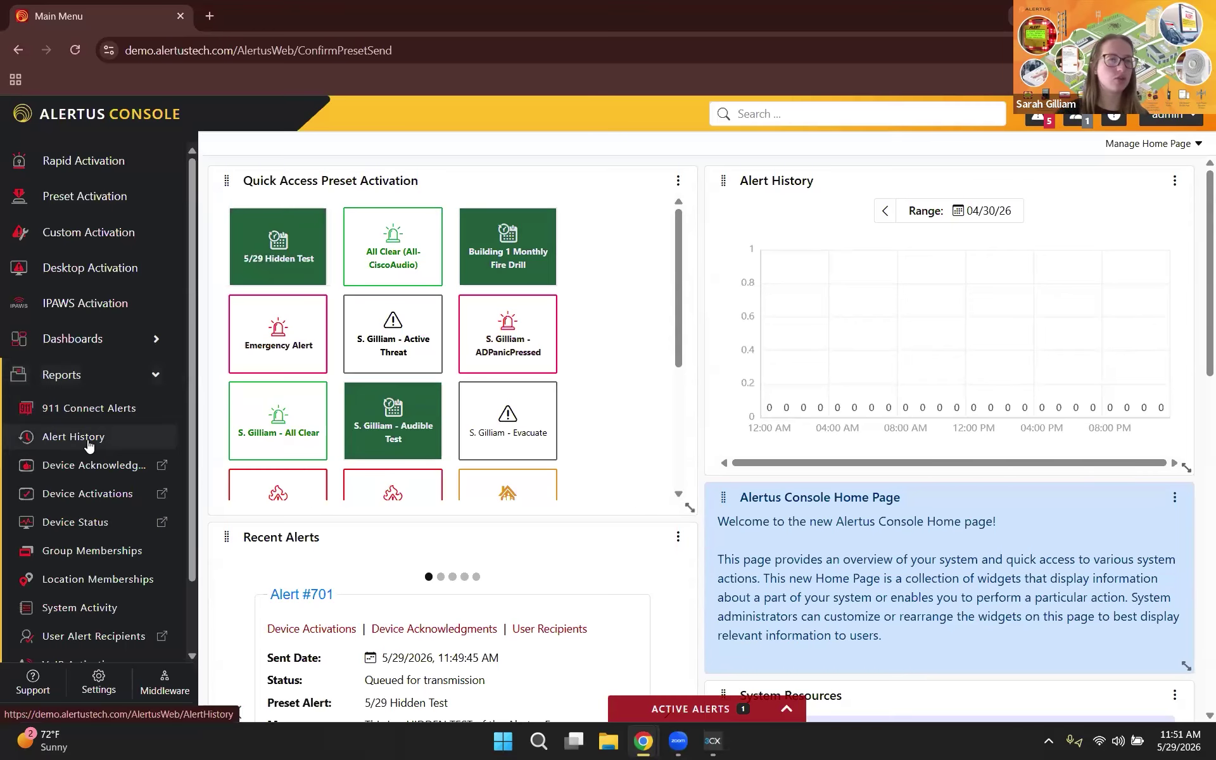
Step: Open the Alert History report and expand the Alert #701 row's details
{"action": "left_click", "coordinate": [89, 441]}
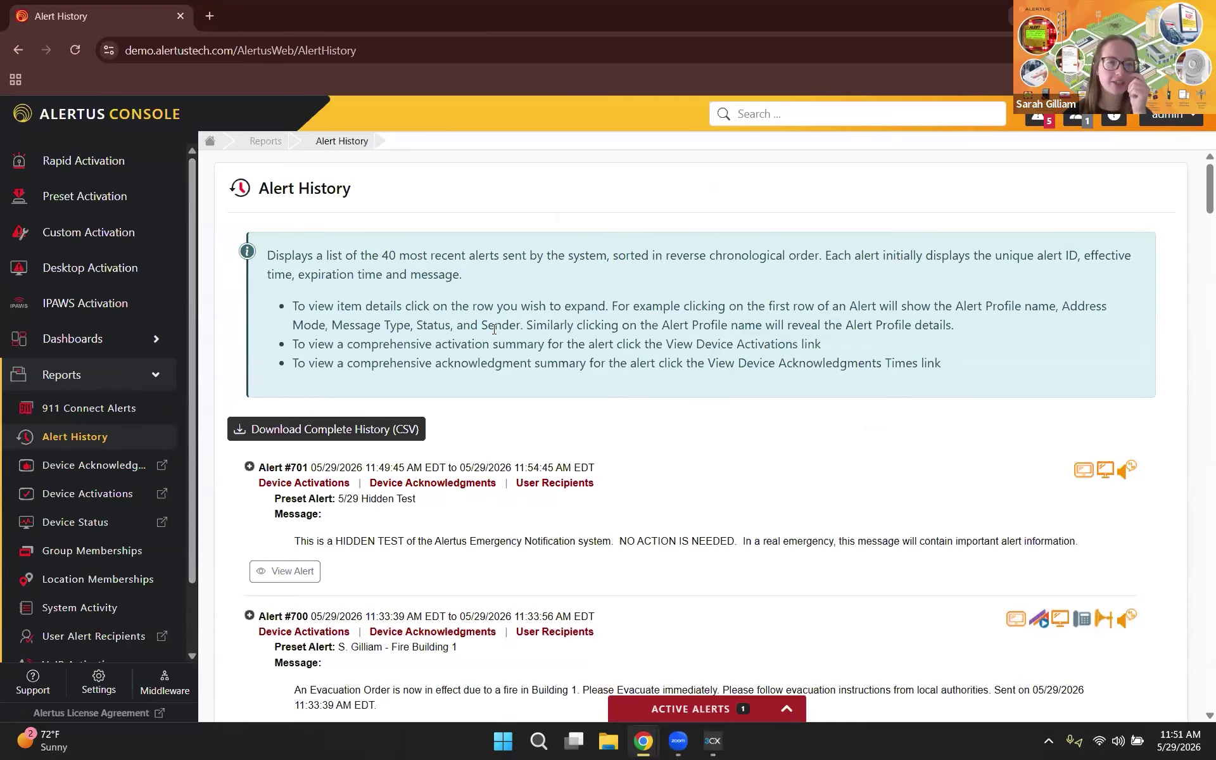
{"action": "scroll", "coordinate": [495, 402], "scroll_direction": "down", "scroll_amount": 2}
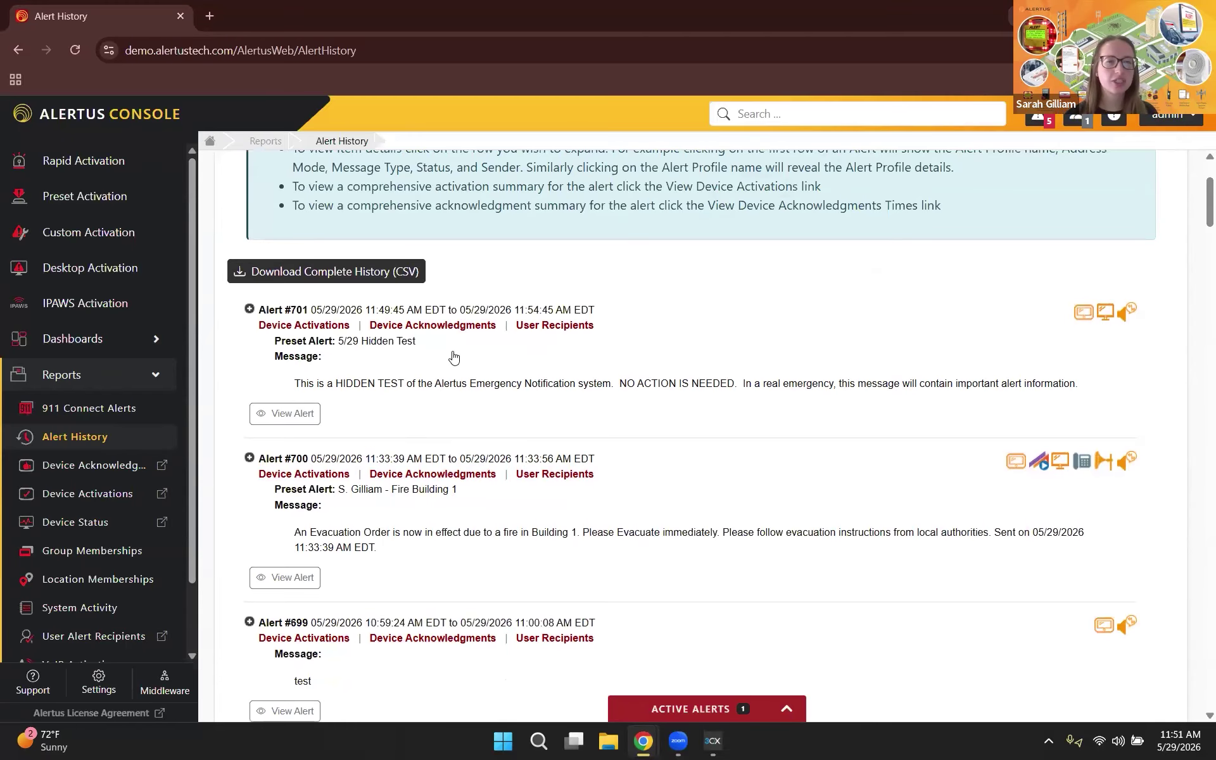
{"action": "left_click", "coordinate": [458, 387]}
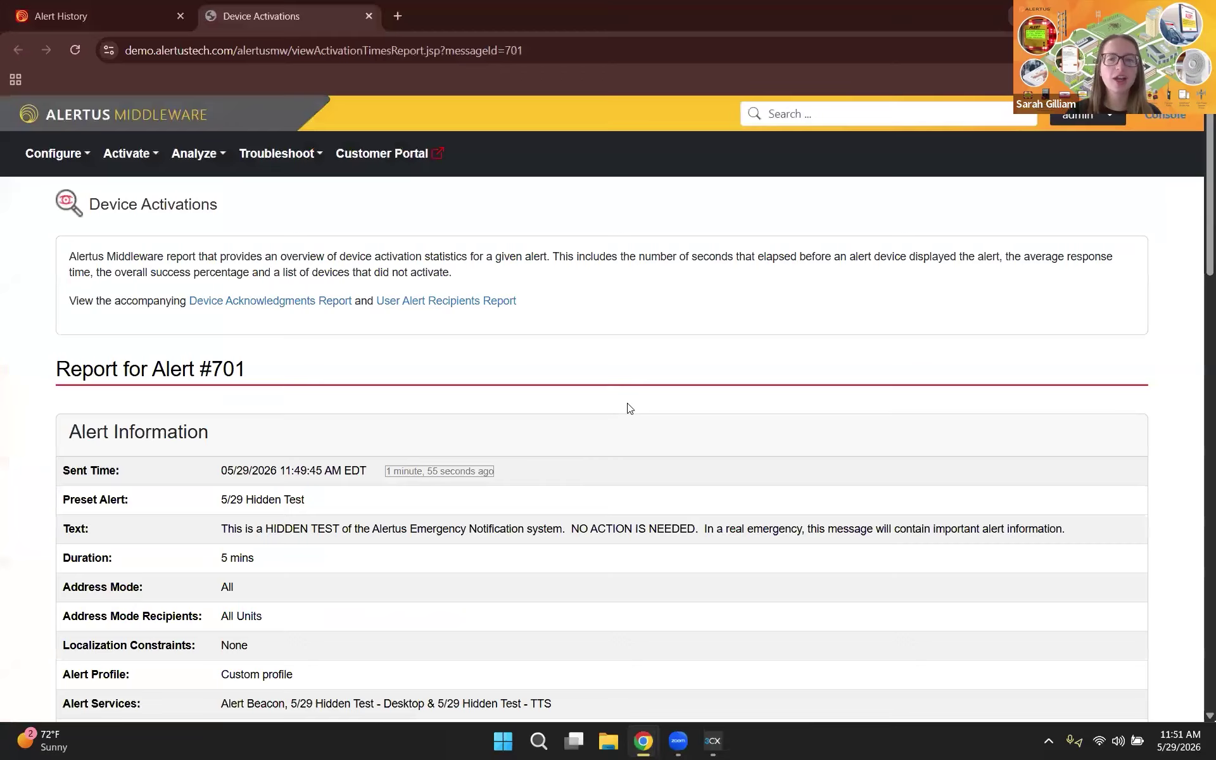
{"action": "scroll", "coordinate": [627, 407], "scroll_direction": "down", "scroll_amount": 4}
{"action": "scroll", "coordinate": [630, 408], "scroll_direction": "down", "scroll_amount": 3}
{"action": "scroll", "coordinate": [630, 409], "scroll_direction": "up", "scroll_amount": 2}
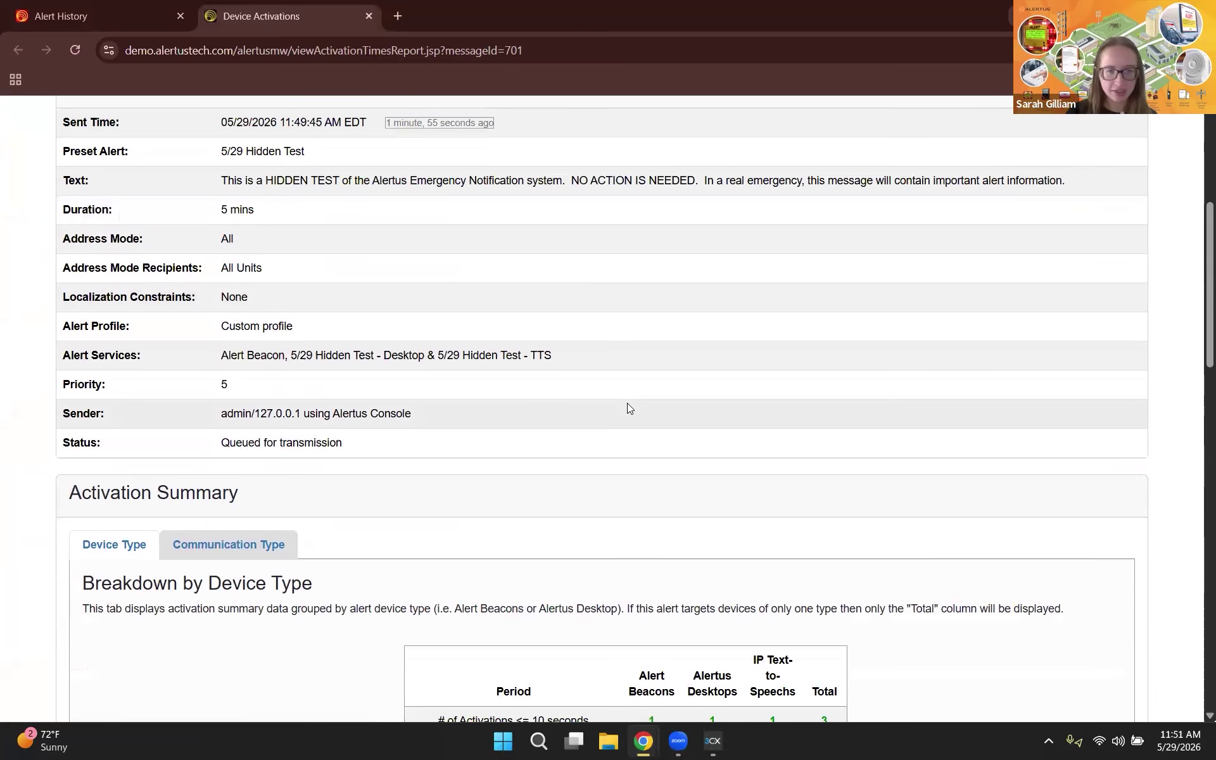
{"action": "scroll", "coordinate": [629, 408], "scroll_direction": "down", "scroll_amount": 1}
{"action": "scroll", "coordinate": [629, 407], "scroll_direction": "down", "scroll_amount": 4}
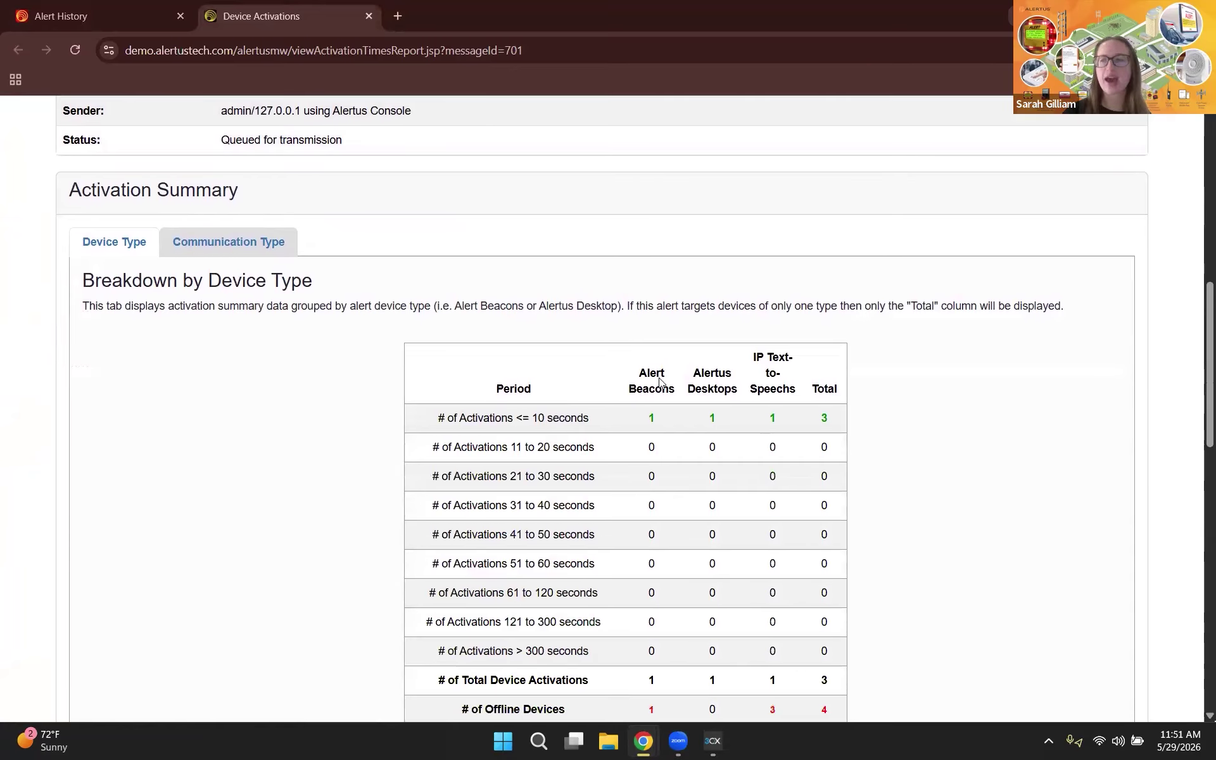
{"action": "scroll", "coordinate": [658, 380], "scroll_direction": "down", "scroll_amount": 1}
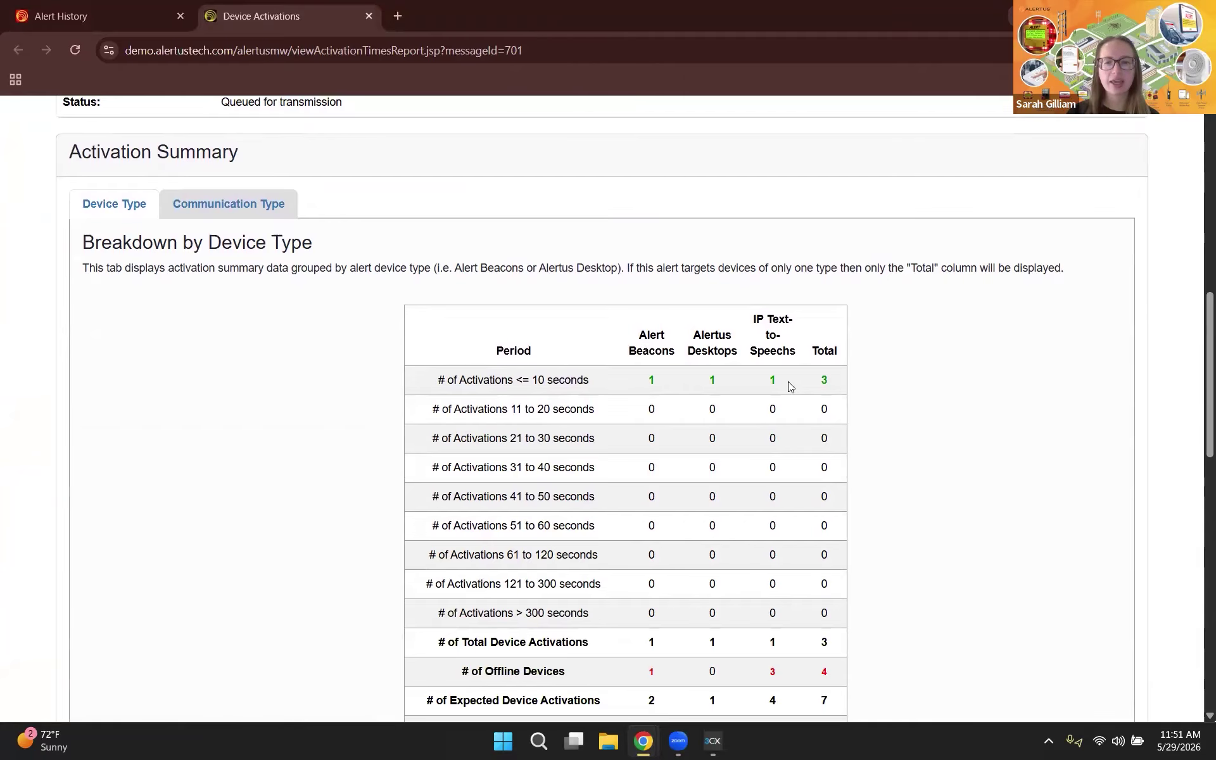
{"action": "scroll", "coordinate": [788, 381], "scroll_direction": "down", "scroll_amount": 2}
{"action": "scroll", "coordinate": [791, 386], "scroll_direction": "down", "scroll_amount": 1}
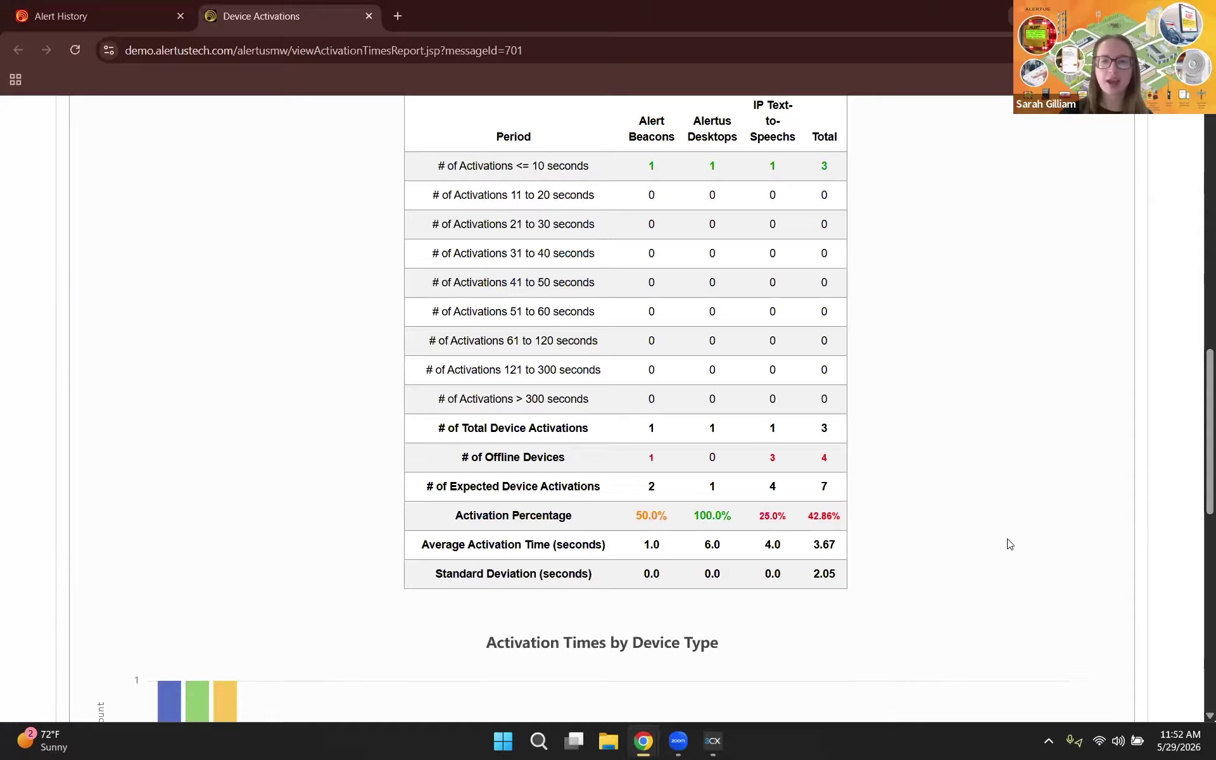
{"action": "scroll", "coordinate": [1010, 544], "scroll_direction": "down", "scroll_amount": 4}
{"action": "scroll", "coordinate": [1010, 545], "scroll_direction": "down", "scroll_amount": 6}
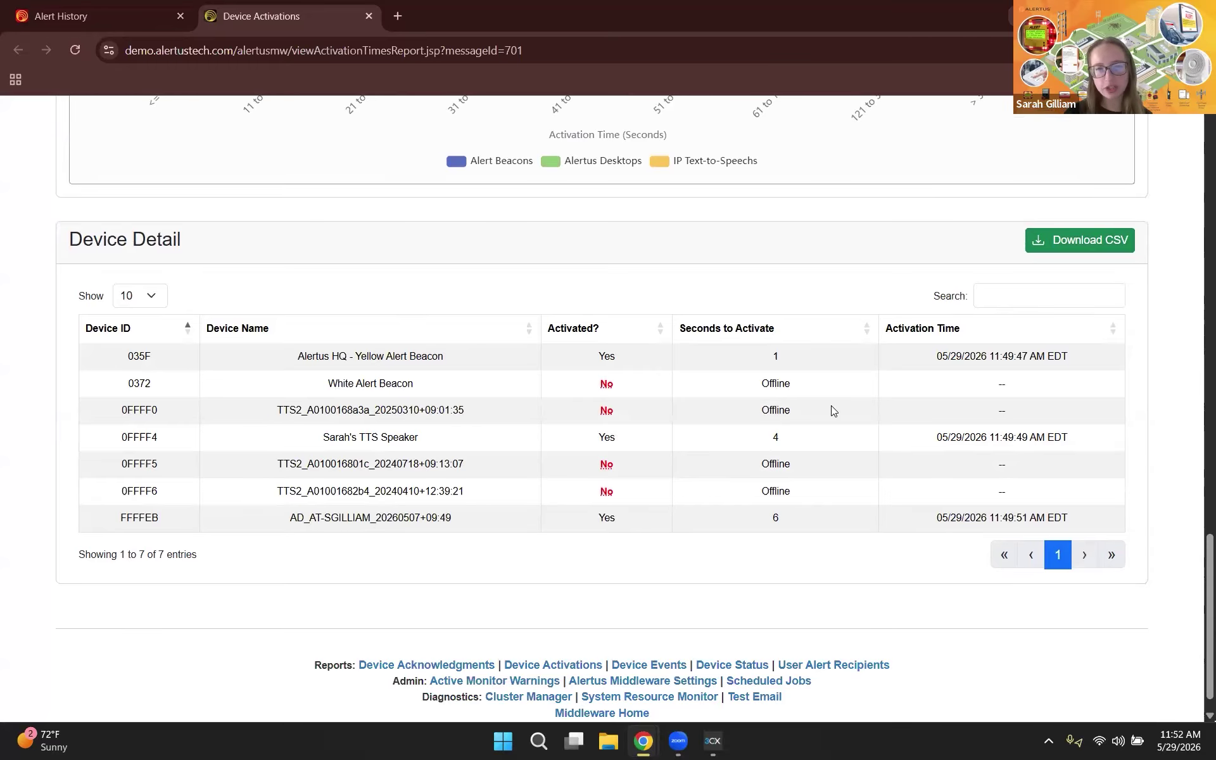
Step: Sort devices by Activated? descending, then close the Device Activations tab with Ctrl+W
{"action": "left_click", "coordinate": [659, 323]}
{"action": "left_click", "coordinate": [658, 324]}
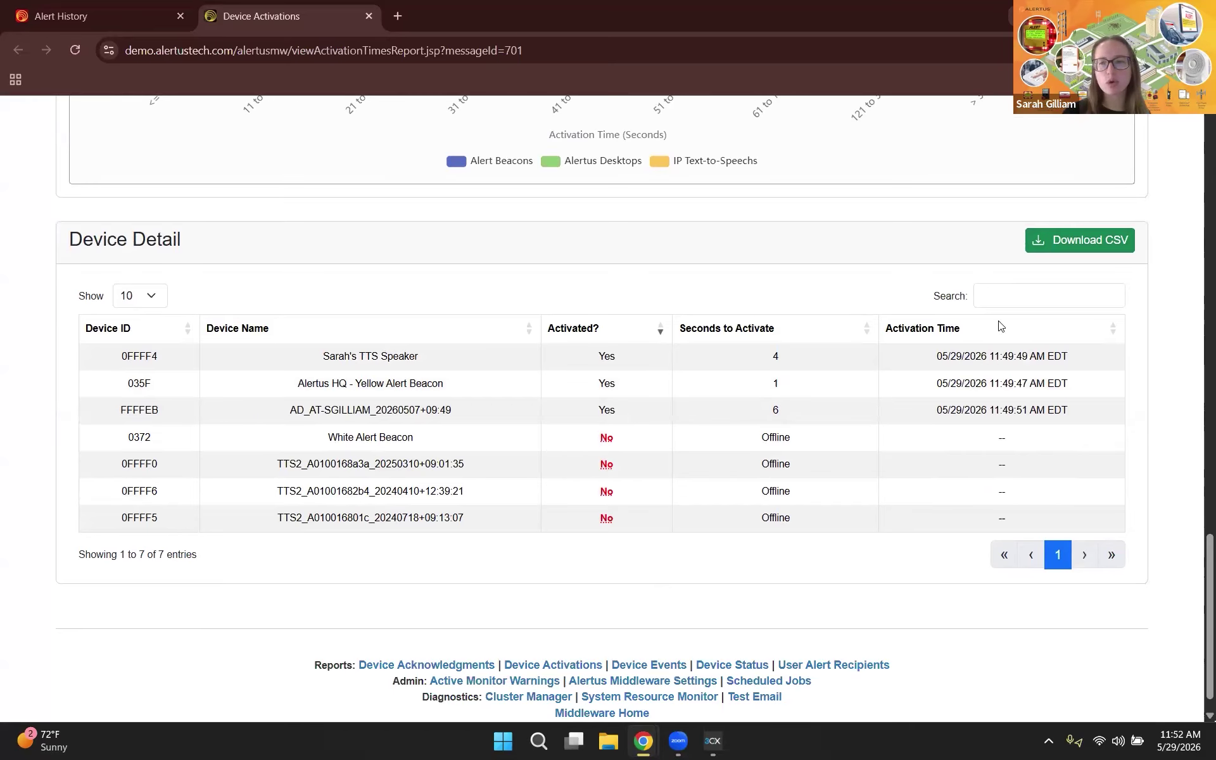
{"action": "left_click", "coordinate": [1000, 296]}
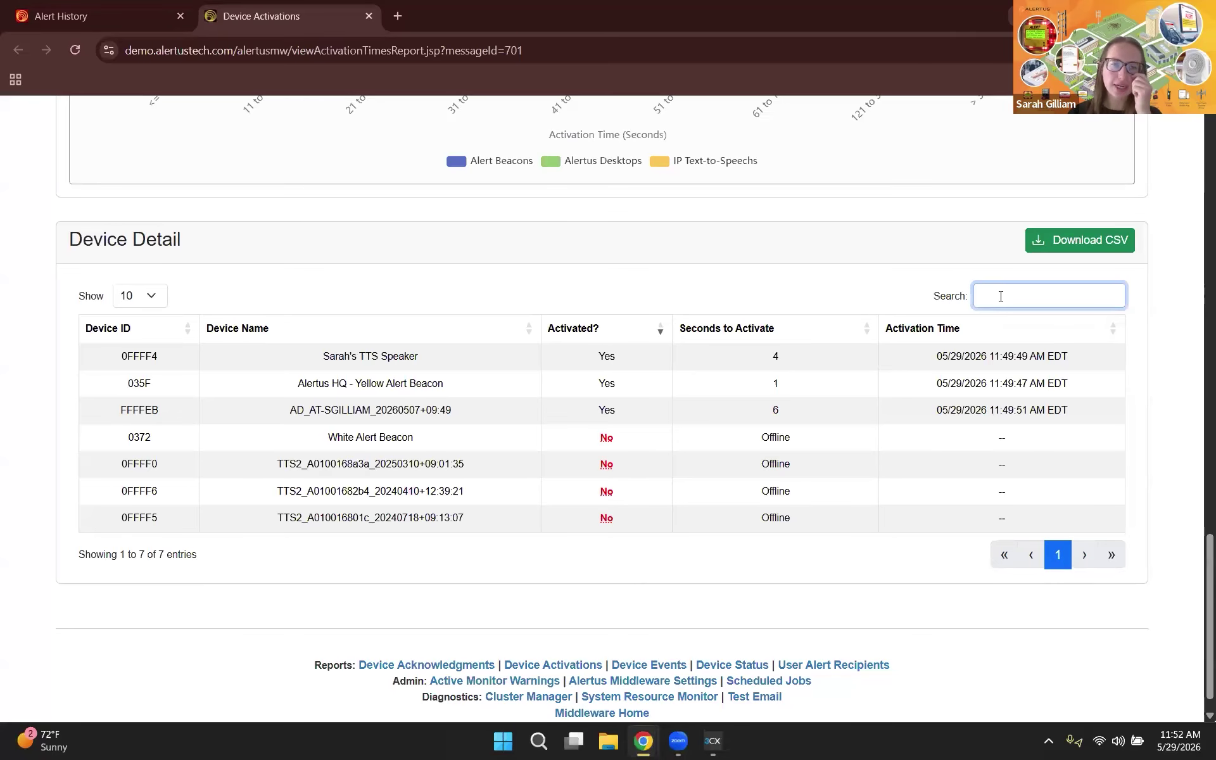
{"action": "left_click", "coordinate": [340, 410]}
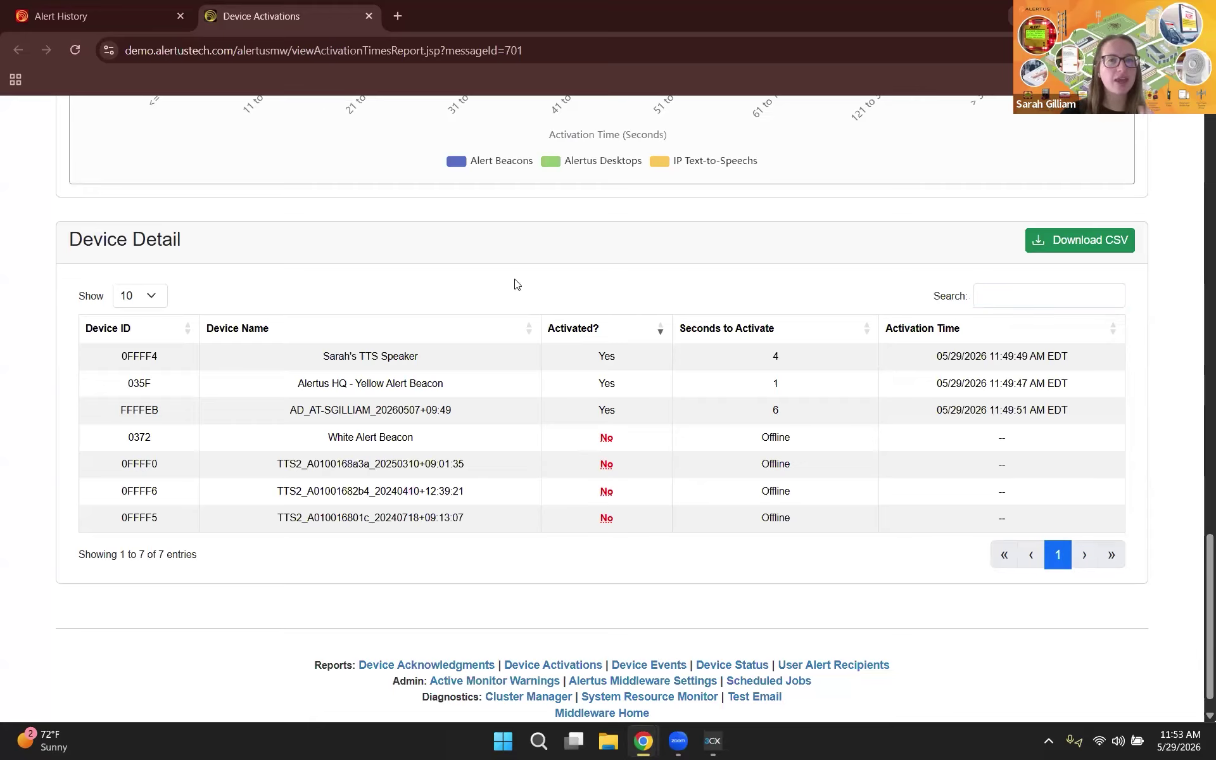
{"action": "key", "text": "ctrl+w"}
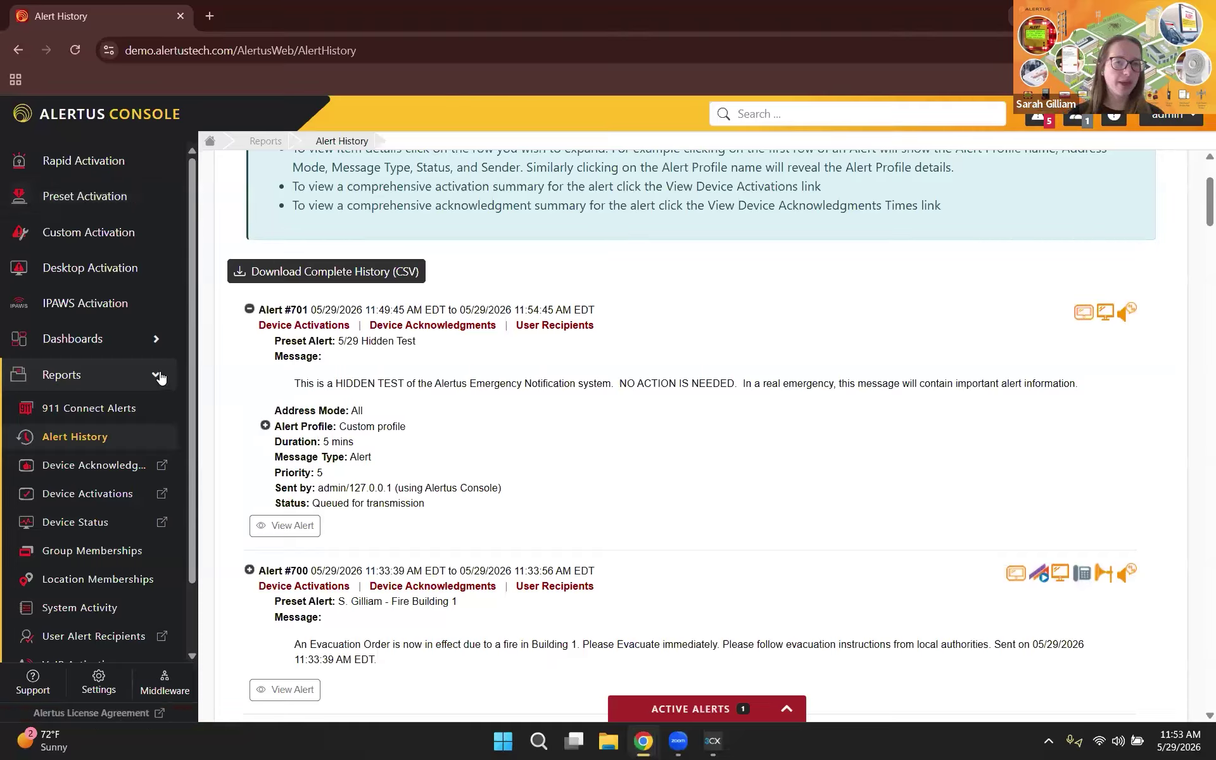
Step: Expand Configure System in the sidebar and open Scheduled Alerts
{"action": "left_click", "coordinate": [109, 422]}
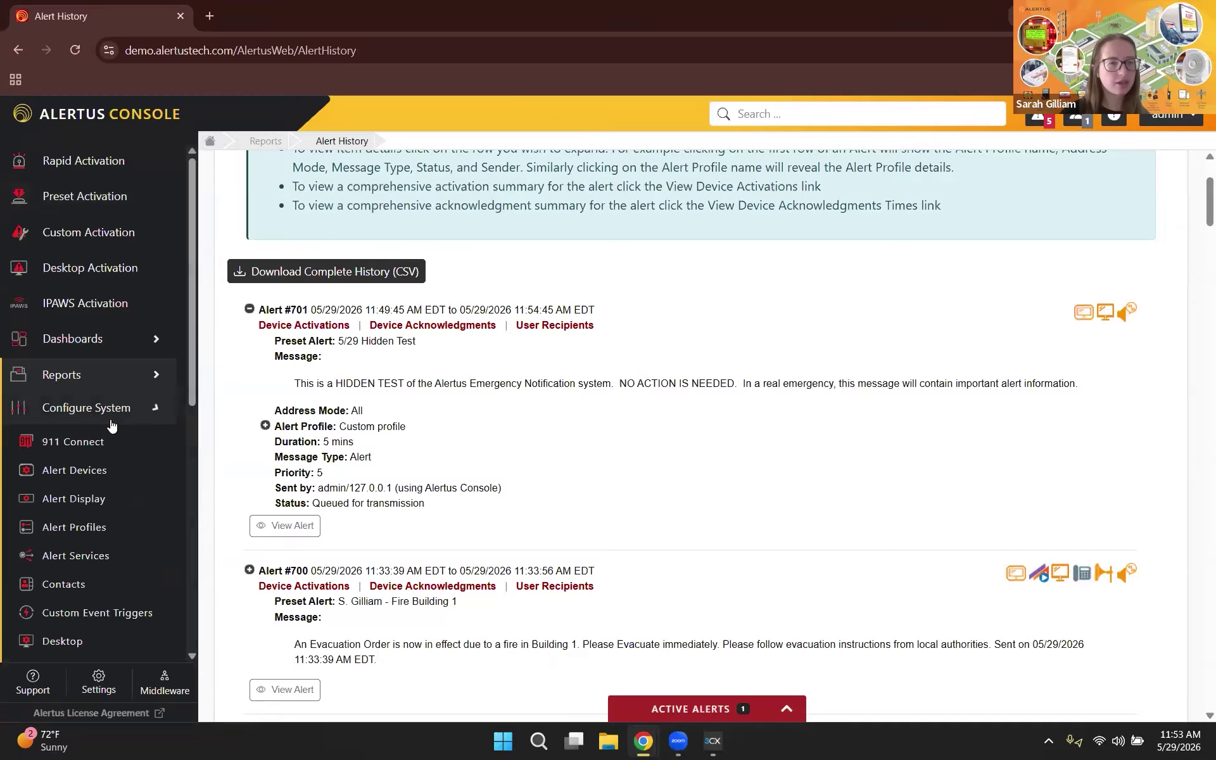
{"action": "scroll", "coordinate": [111, 426], "scroll_direction": "down", "scroll_amount": 6}
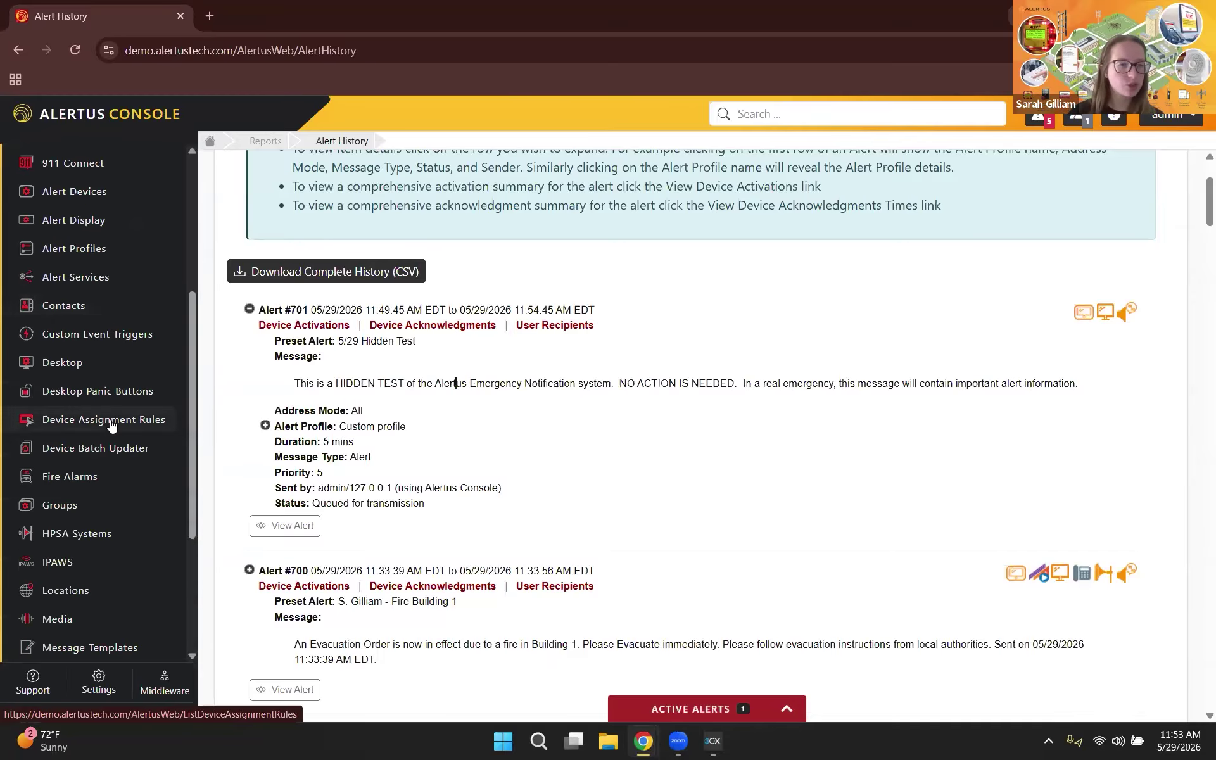
{"action": "scroll", "coordinate": [111, 426], "scroll_direction": "down", "scroll_amount": 2}
{"action": "left_click", "coordinate": [95, 538]}
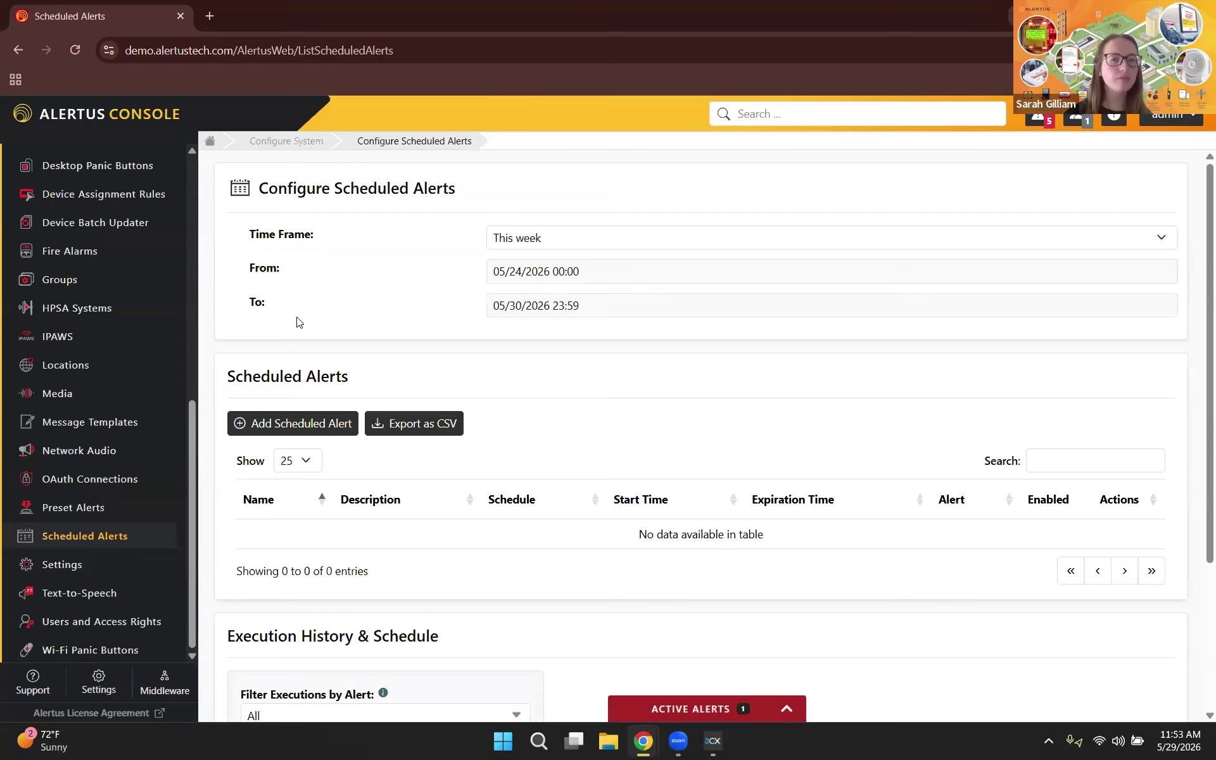
Step: Start a new scheduled alert named 'Monthly Hidden Test' with preset 5/29 Hidden Test
{"action": "left_click", "coordinate": [294, 426]}
{"action": "left_click", "coordinate": [439, 199]}
{"action": "type", "text": "Monthly H"}
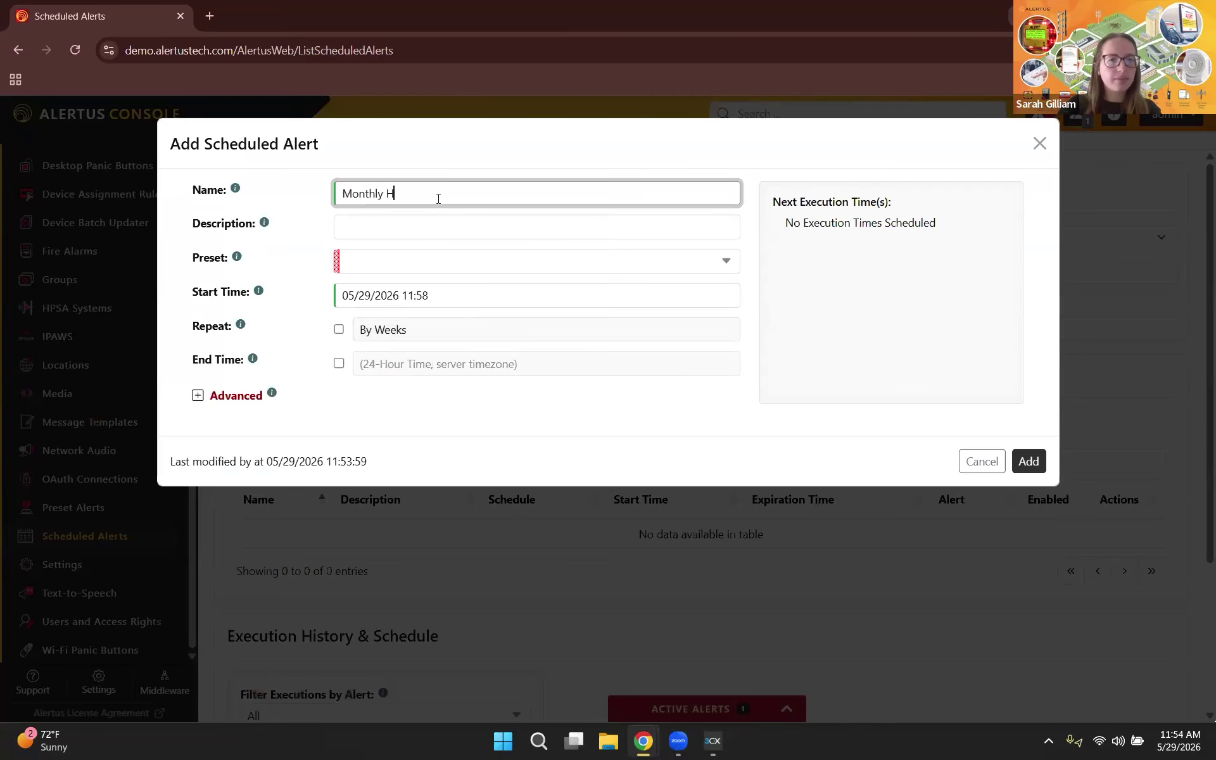
{"action": "type", "text": "idden Test"}
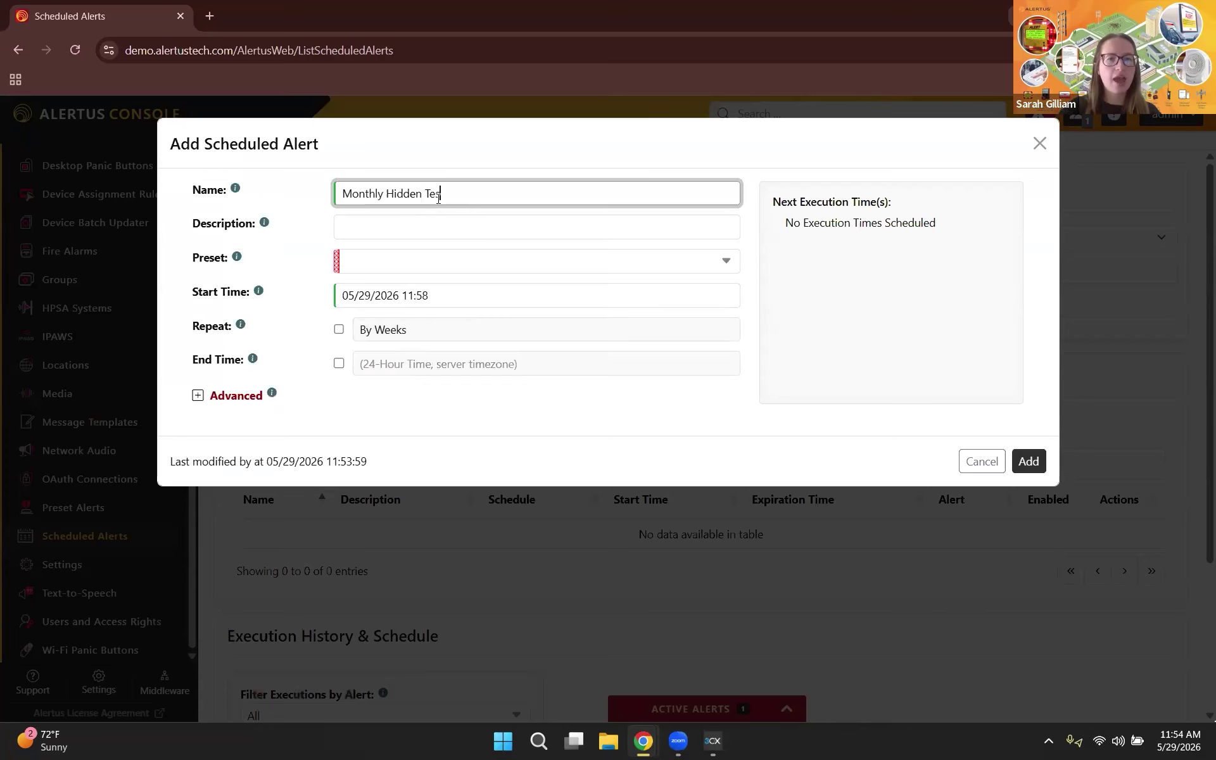
{"action": "left_click", "coordinate": [430, 230]}
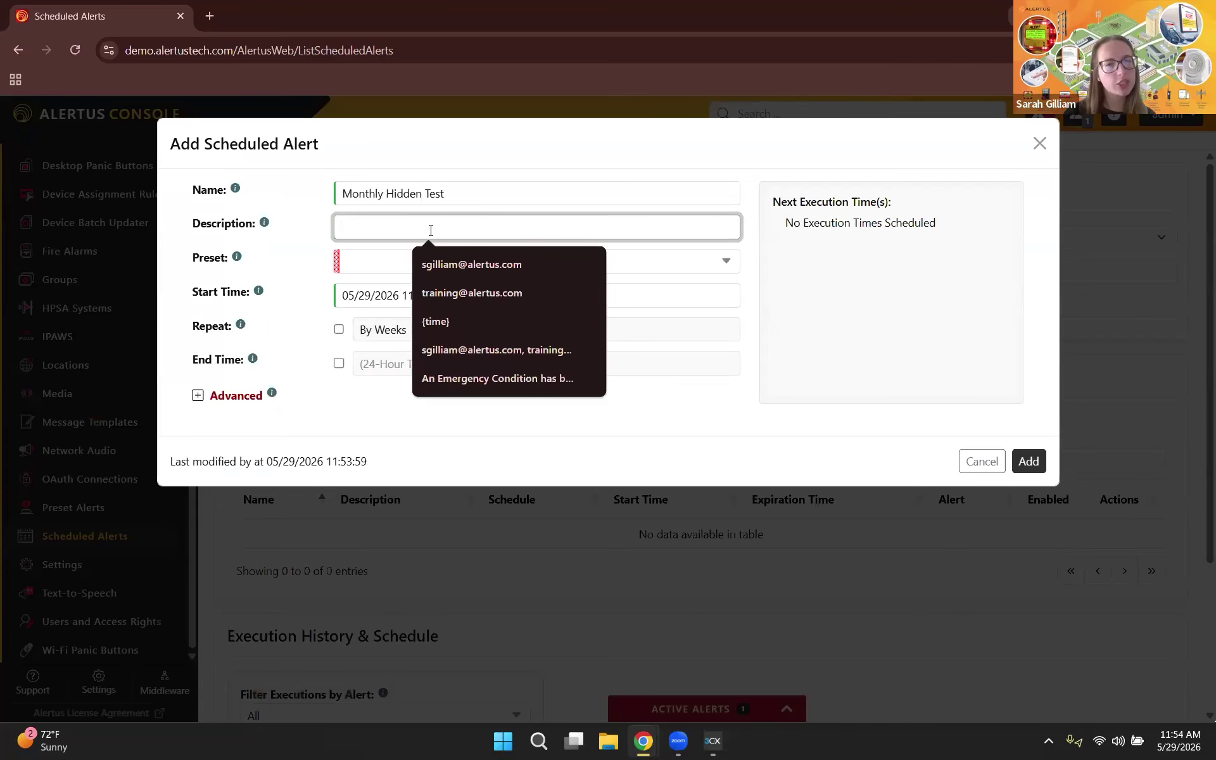
{"action": "left_click", "coordinate": [364, 260]}
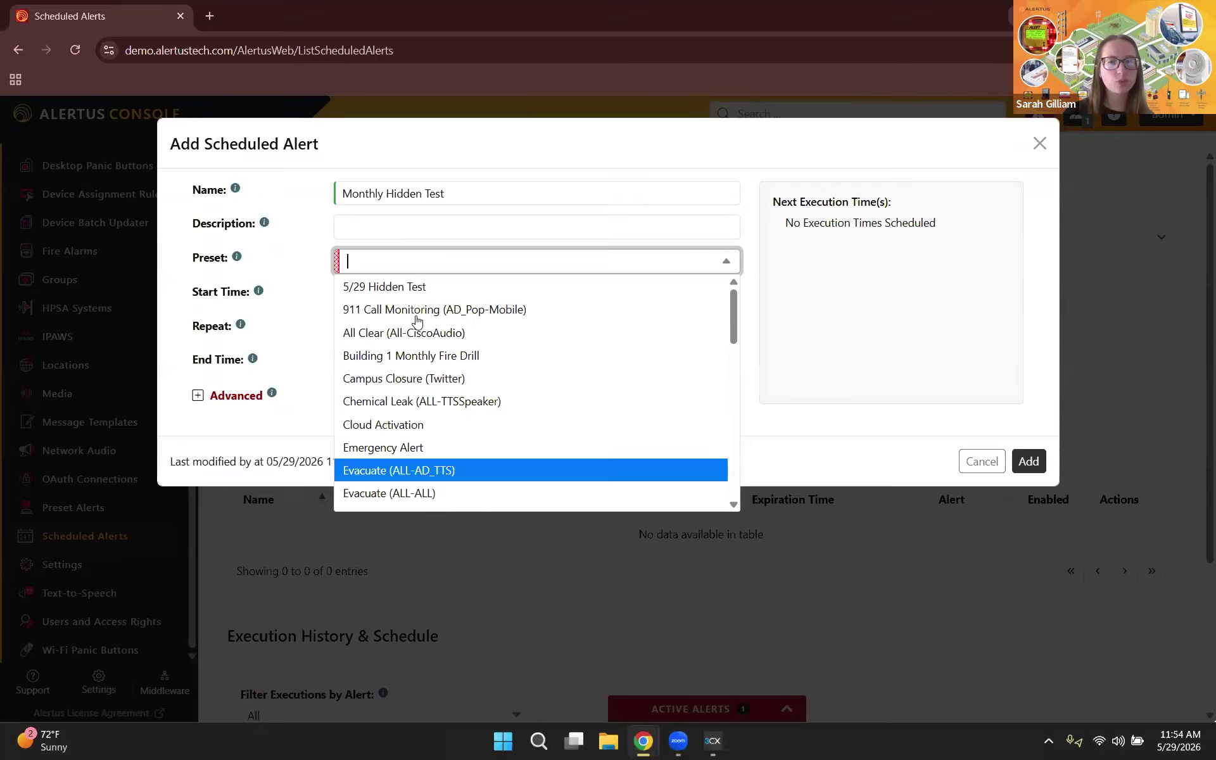
{"action": "left_click", "coordinate": [394, 293]}
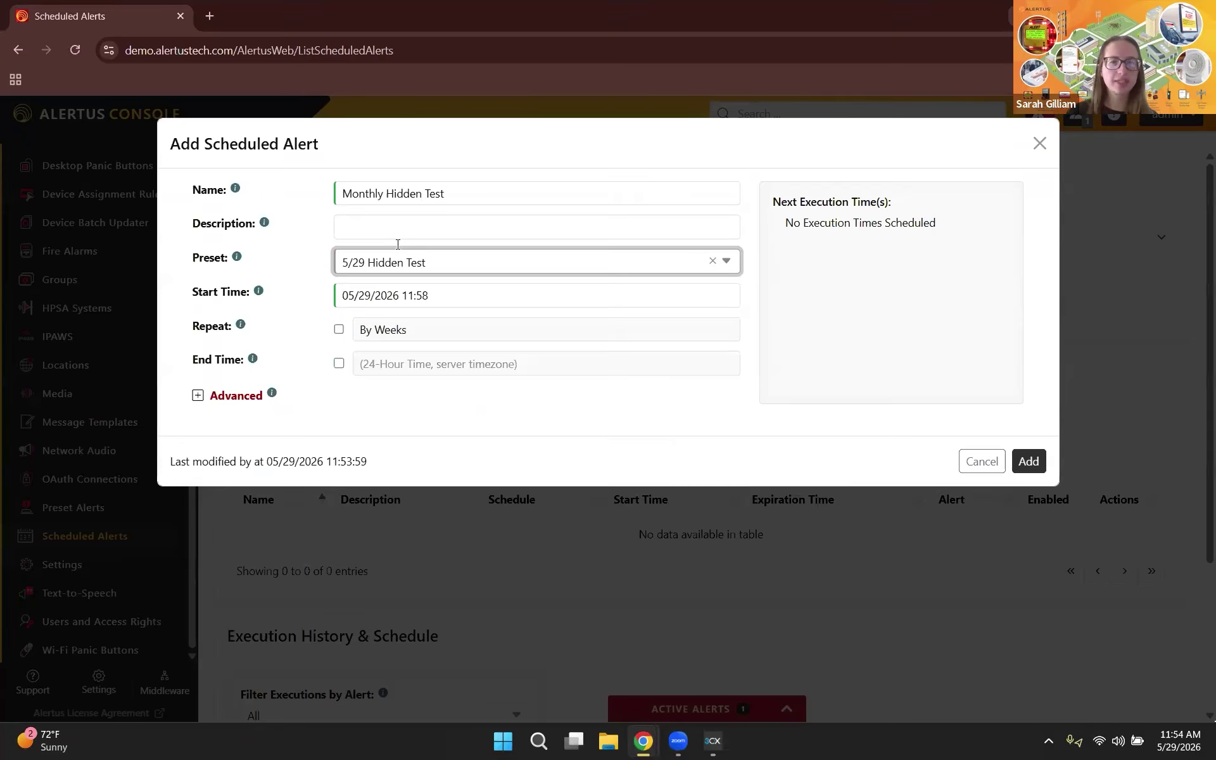
Step: Set the alert's start date to June 1, 2026 at 12:00
{"action": "left_click", "coordinate": [428, 303]}
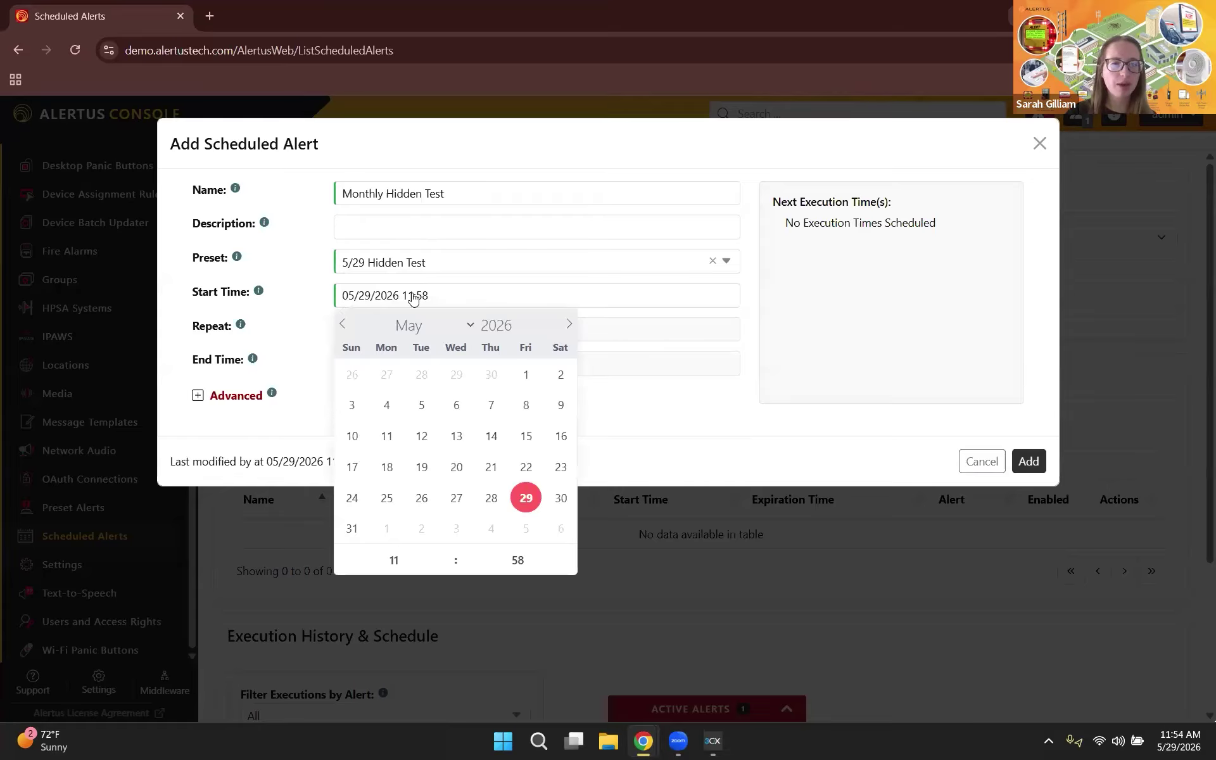
{"action": "left_click", "coordinate": [569, 325]}
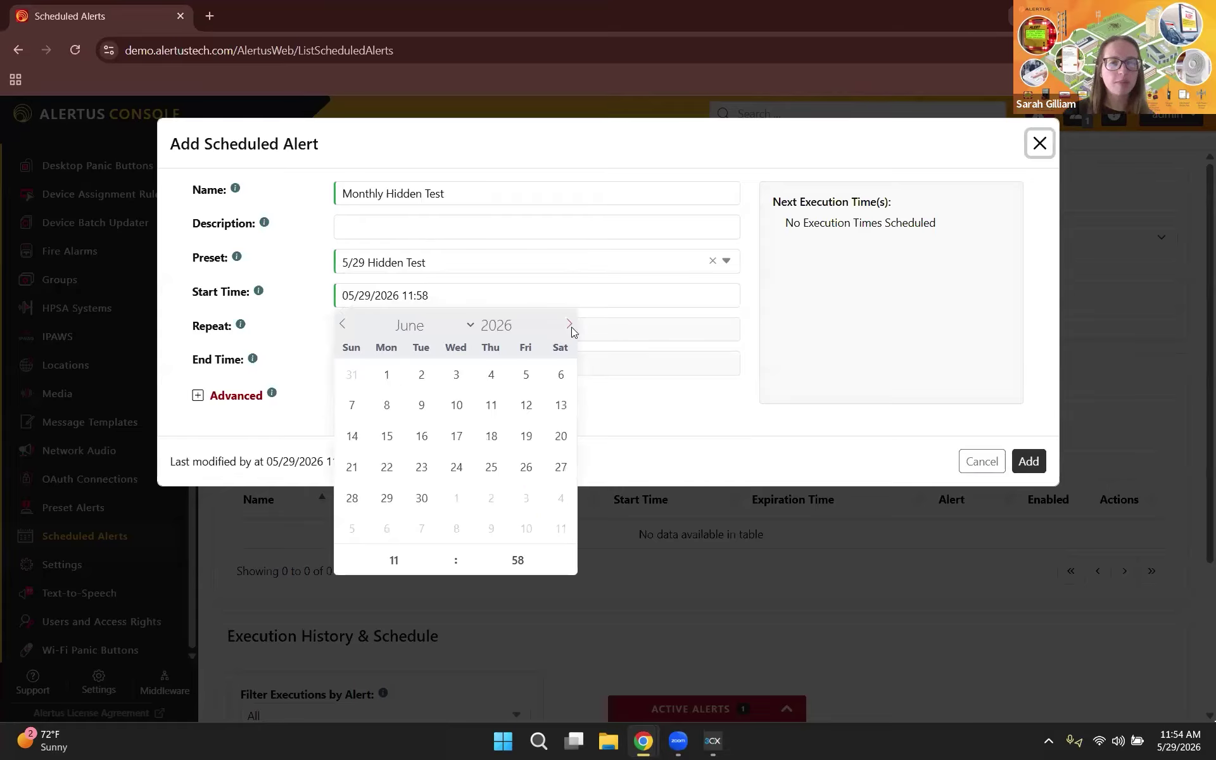
{"action": "left_click", "coordinate": [387, 375]}
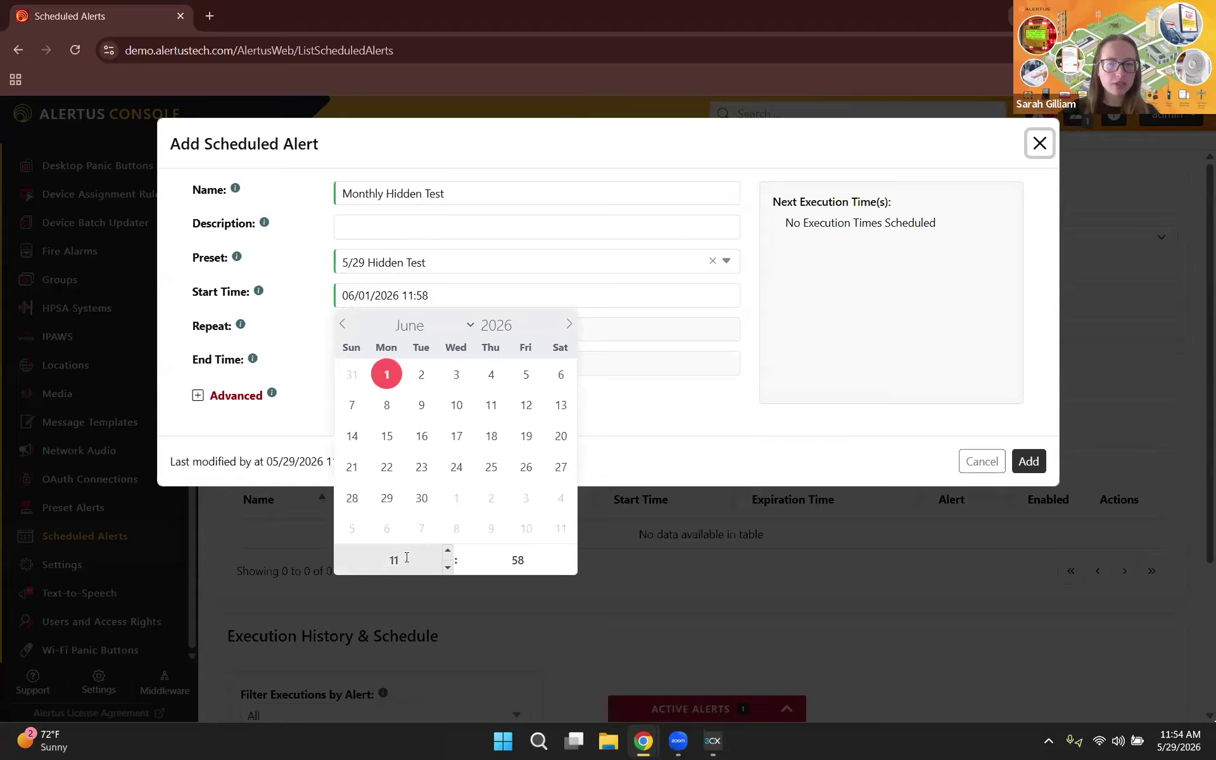
{"action": "left_click", "coordinate": [448, 552]}
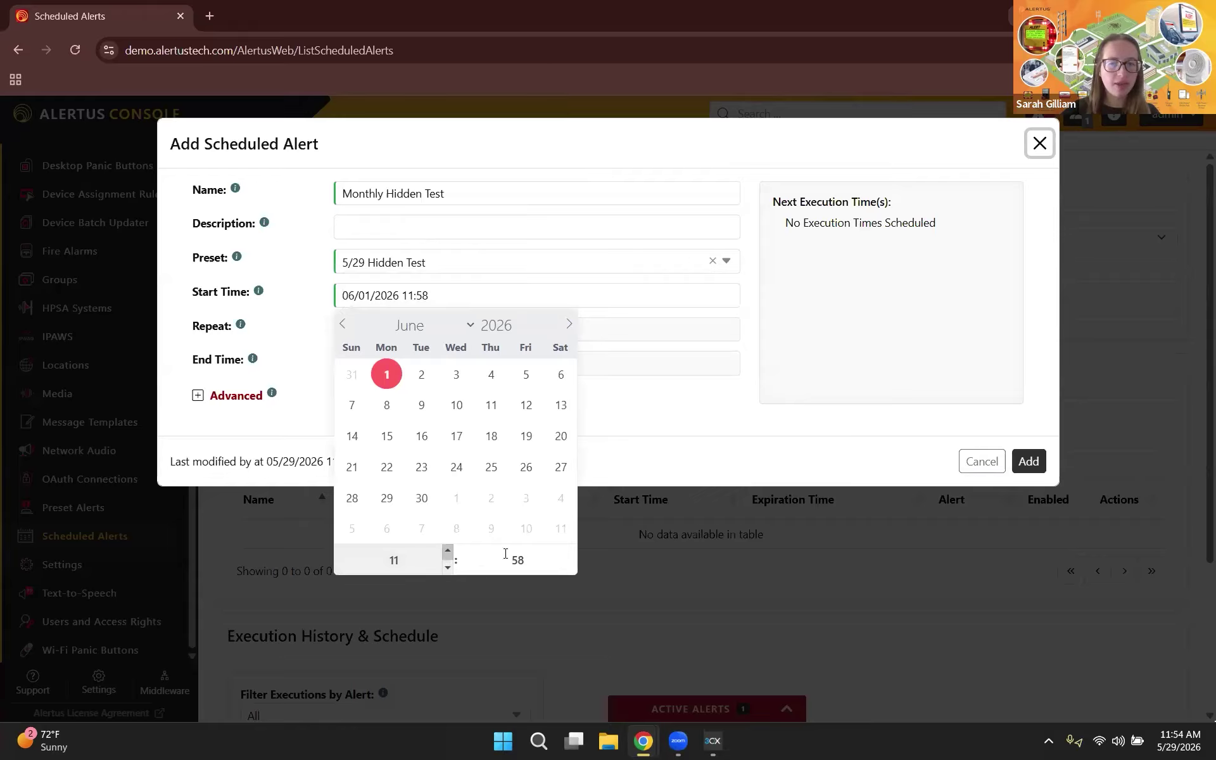
{"action": "left_click", "coordinate": [573, 552]}
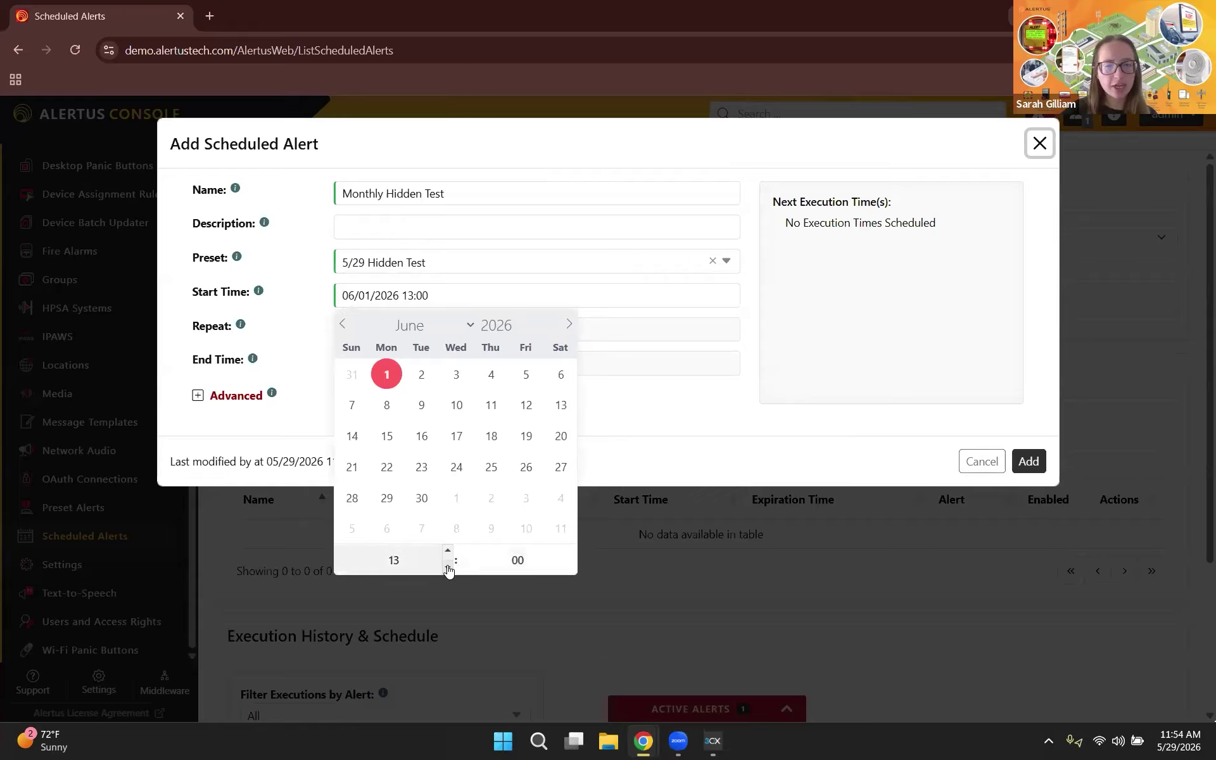
{"action": "left_click", "coordinate": [448, 567]}
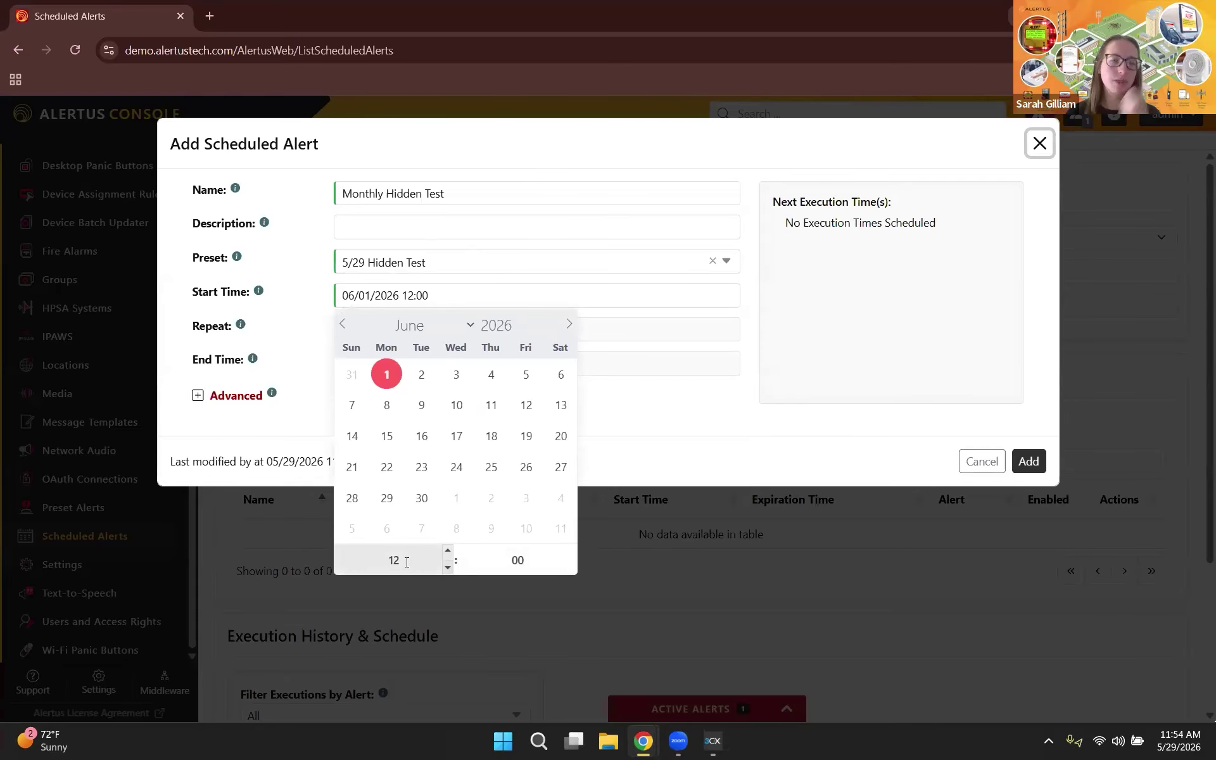
{"action": "left_click", "coordinate": [303, 326]}
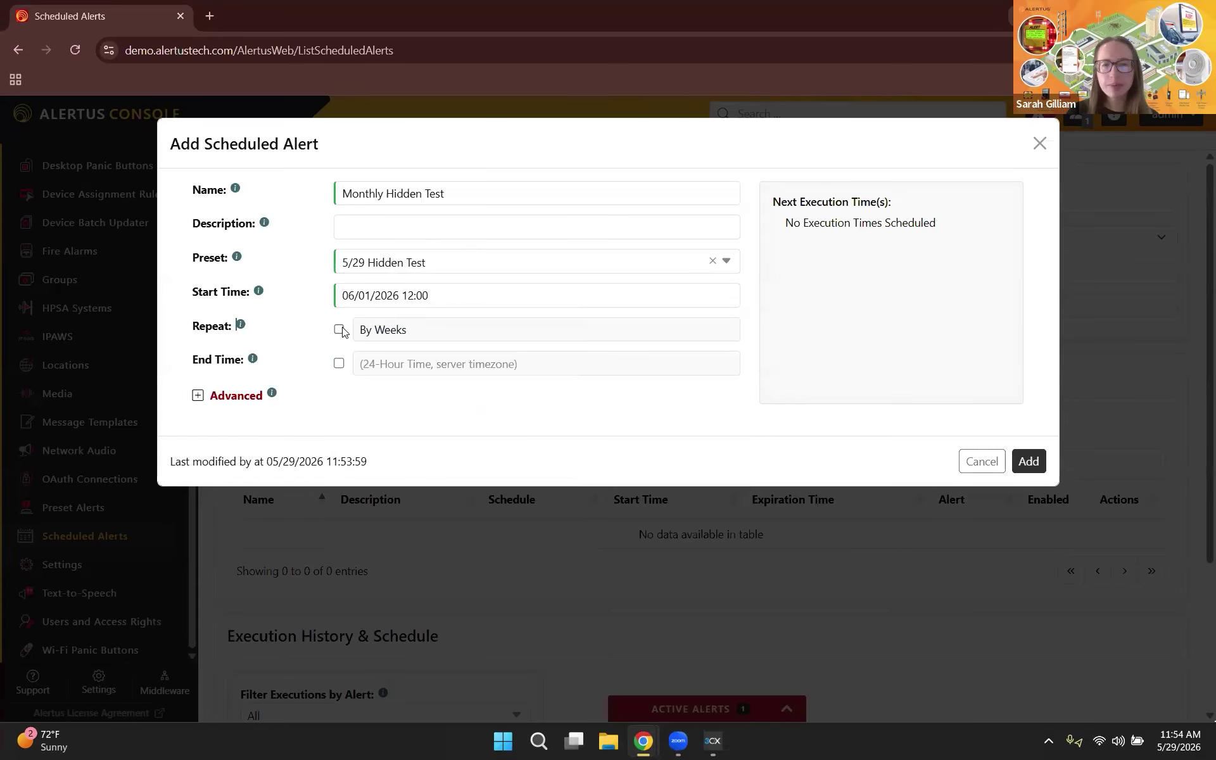
Step: Repeat the alert By Months on the 1st Monday of every month and enable End Time
{"action": "left_click", "coordinate": [340, 330]}
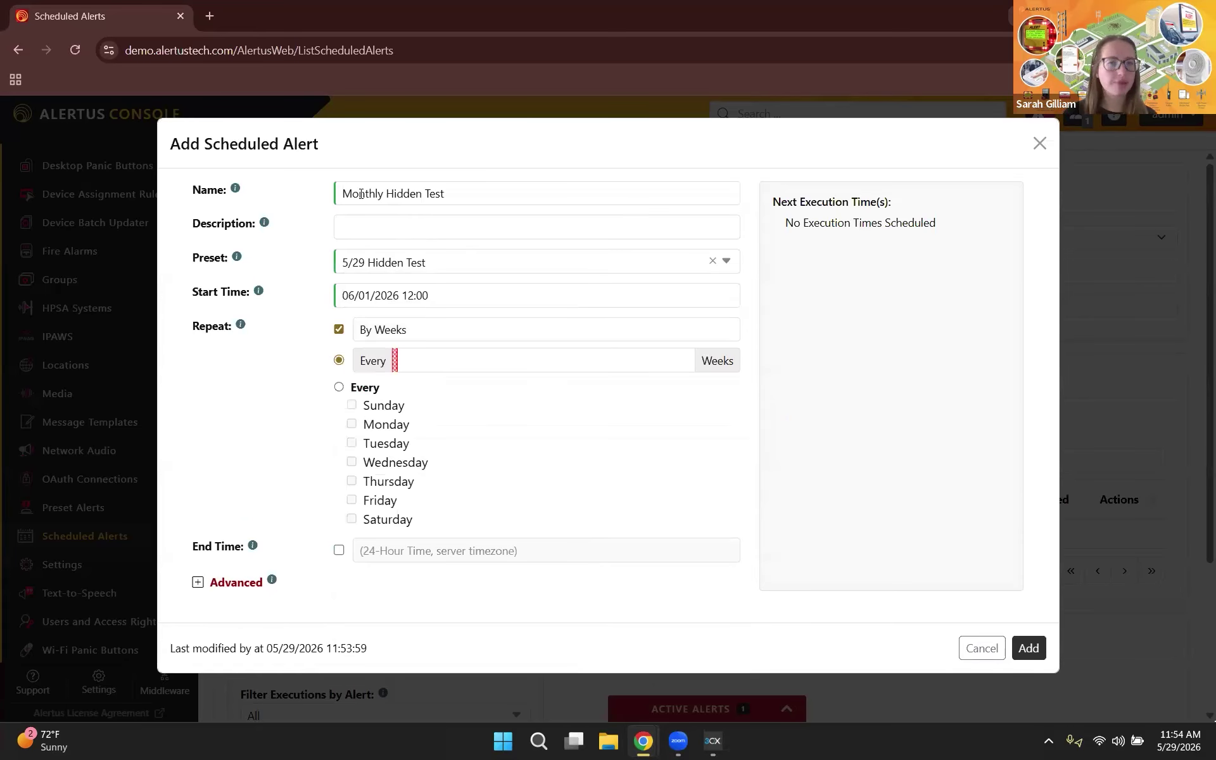
{"action": "left_click", "coordinate": [456, 332]}
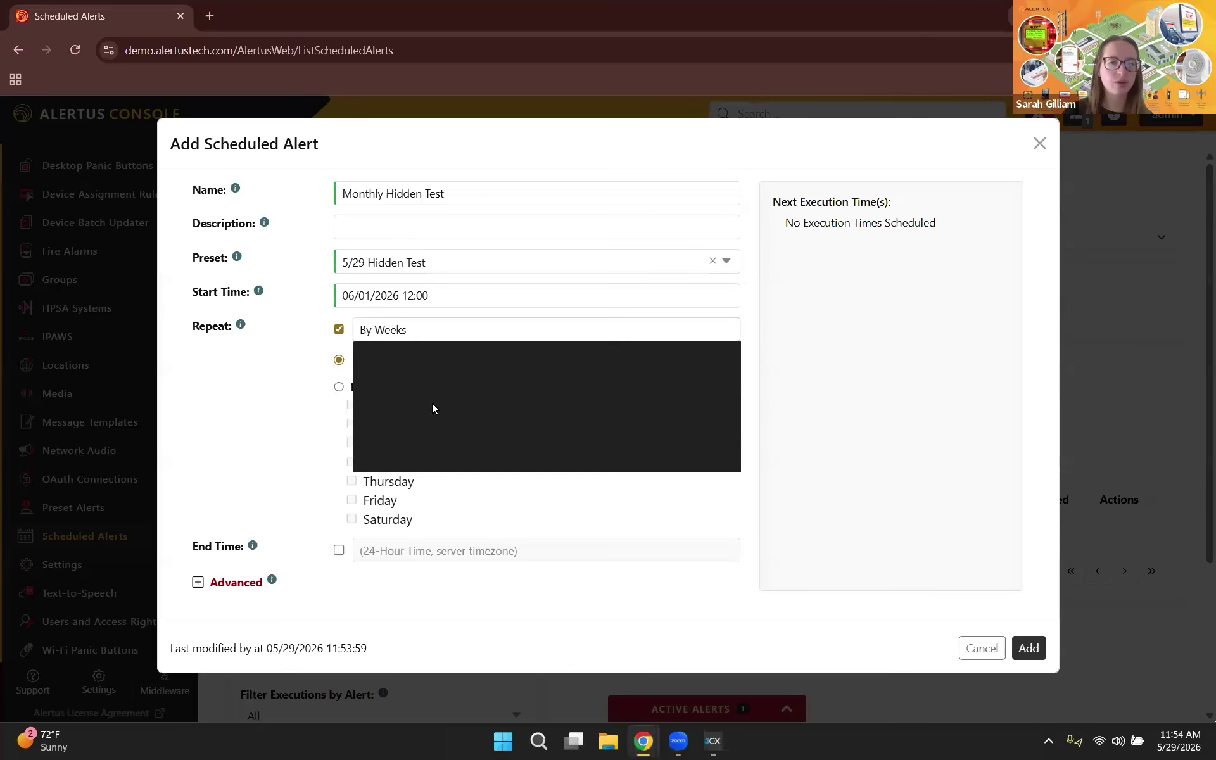
{"action": "left_click", "coordinate": [425, 438]}
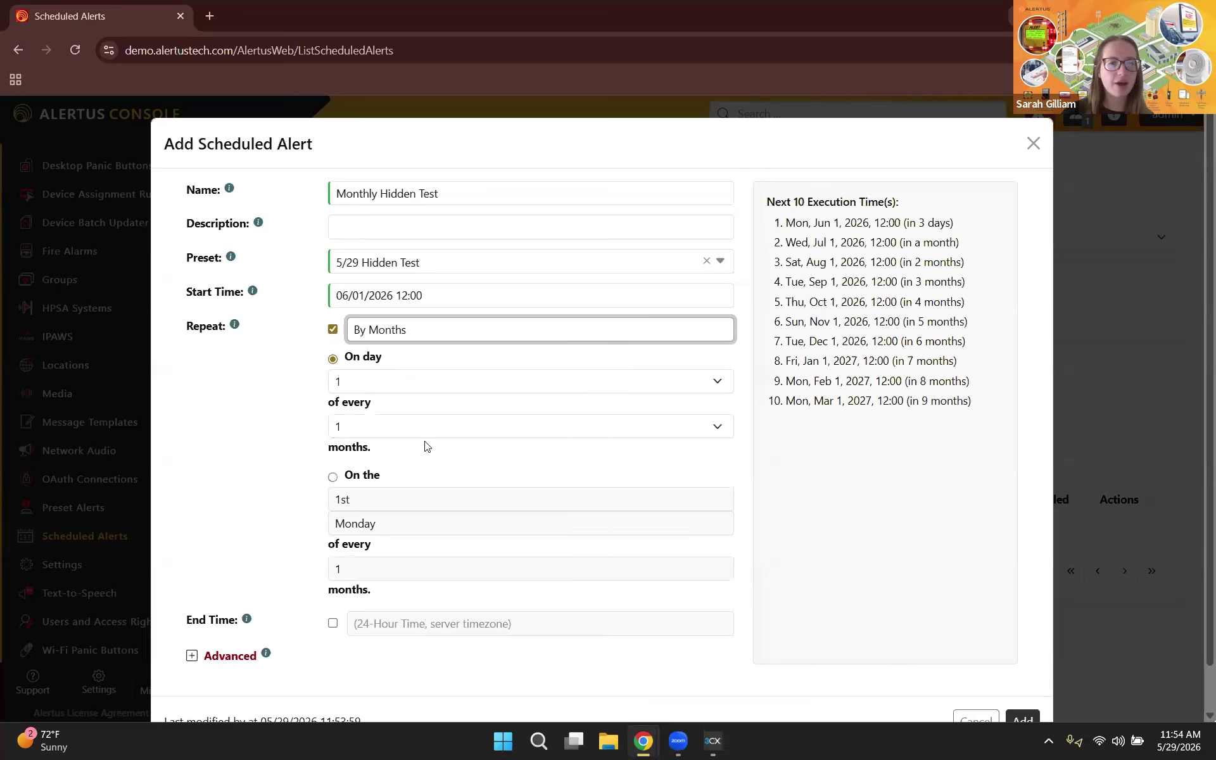
{"action": "scroll", "coordinate": [333, 437], "scroll_direction": "down", "scroll_amount": 1}
{"action": "left_click", "coordinate": [333, 432]}
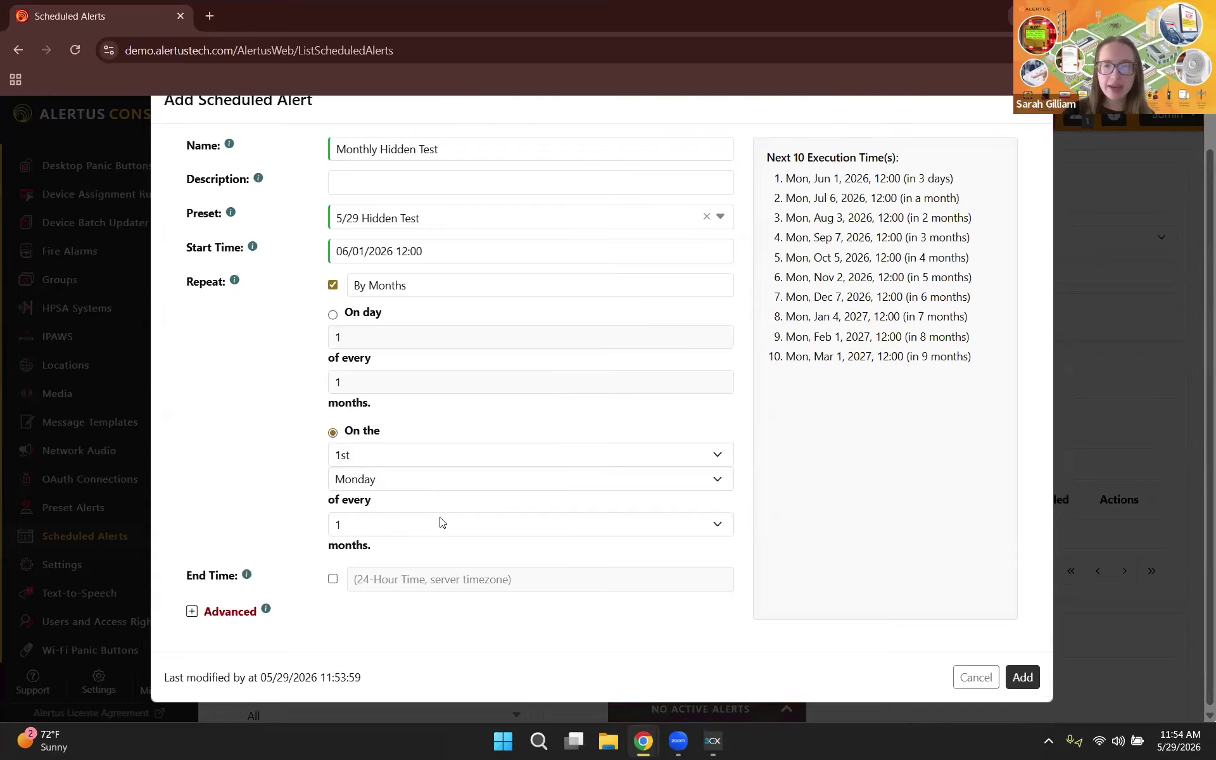
{"action": "left_click", "coordinate": [332, 577]}
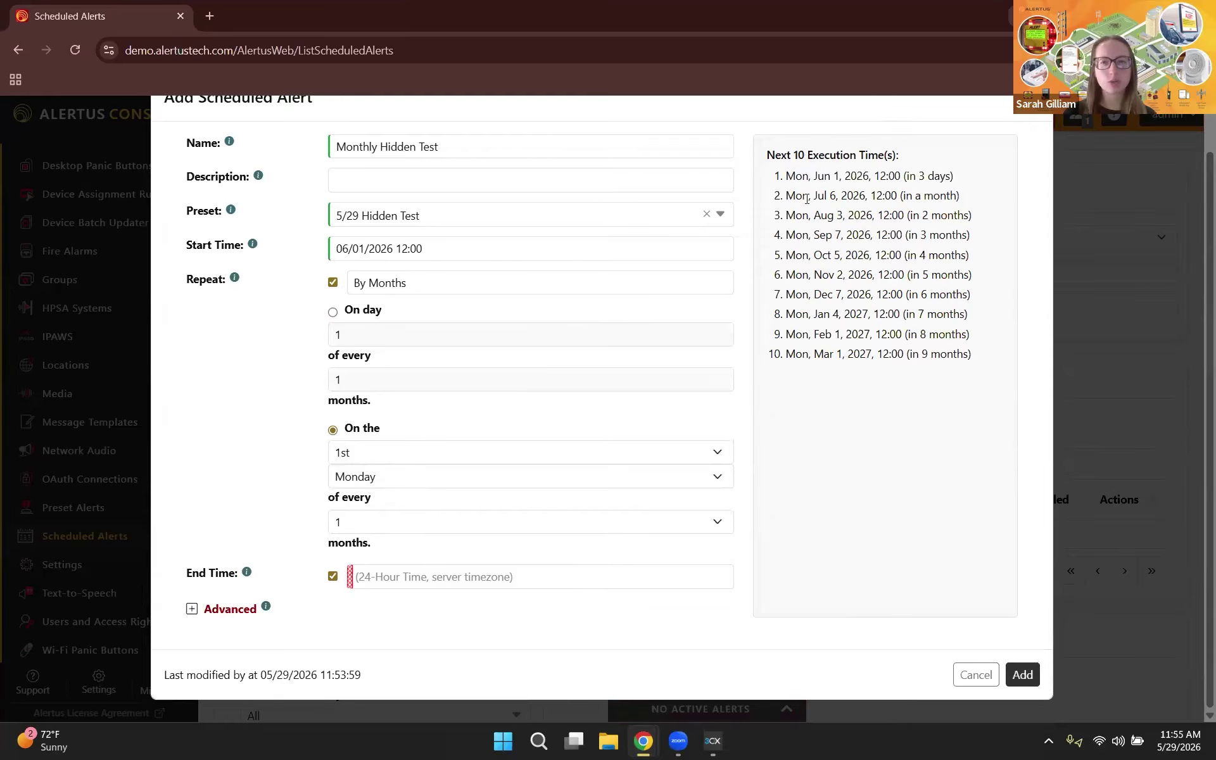
{"action": "left_click", "coordinate": [456, 592]}
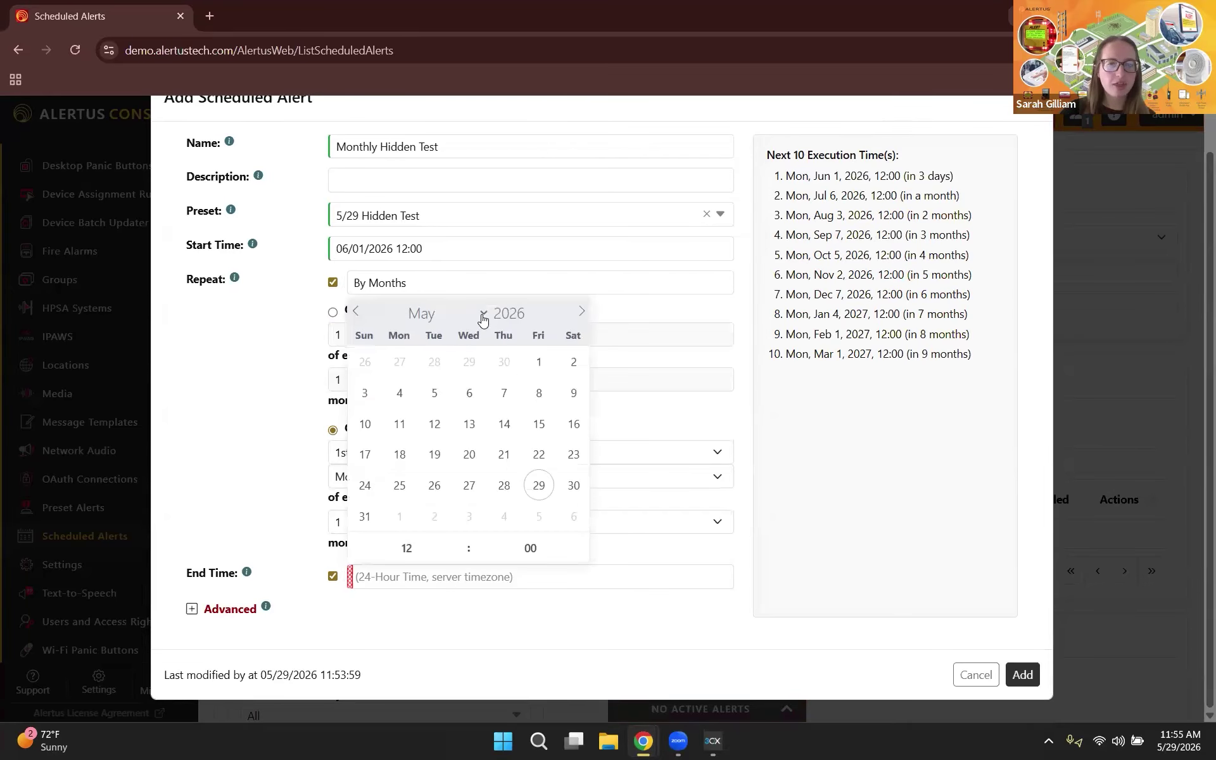
Step: Set the end date to December 8, 2026 and add the scheduled alert
{"action": "left_click", "coordinate": [483, 319]}
{"action": "left_click", "coordinate": [444, 630]}
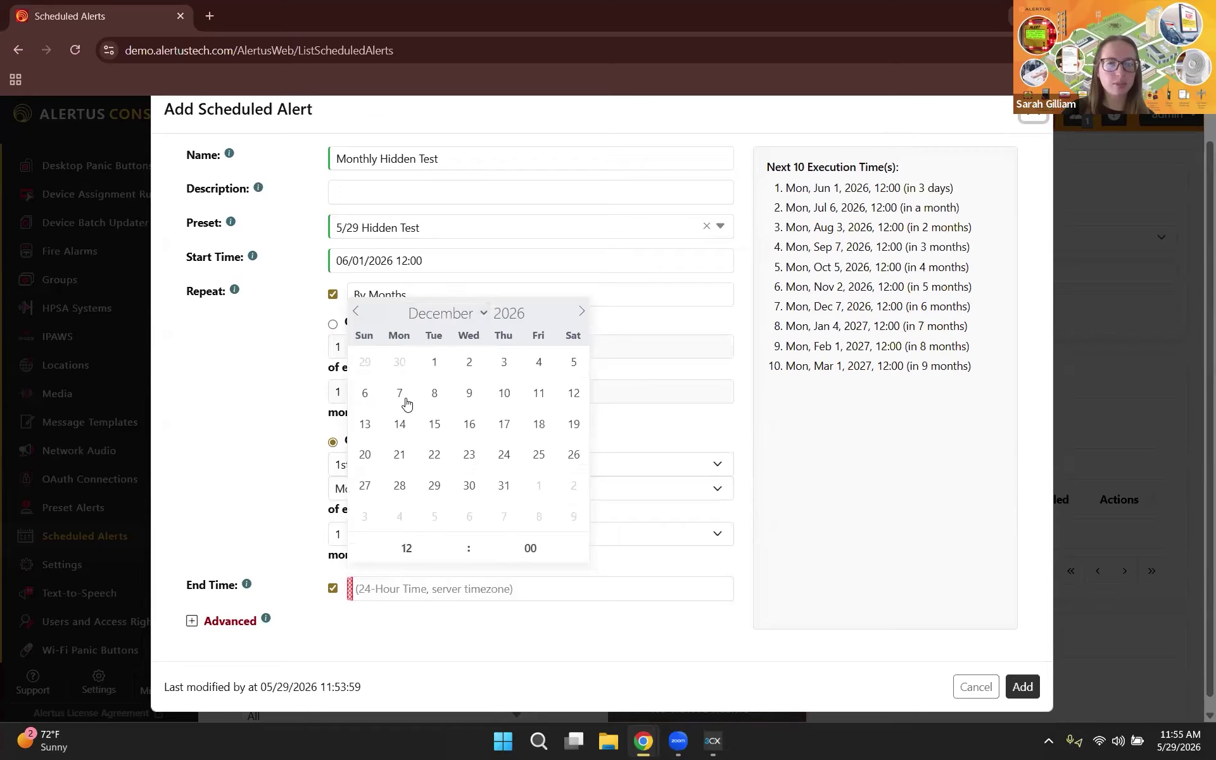
{"action": "left_click", "coordinate": [433, 394]}
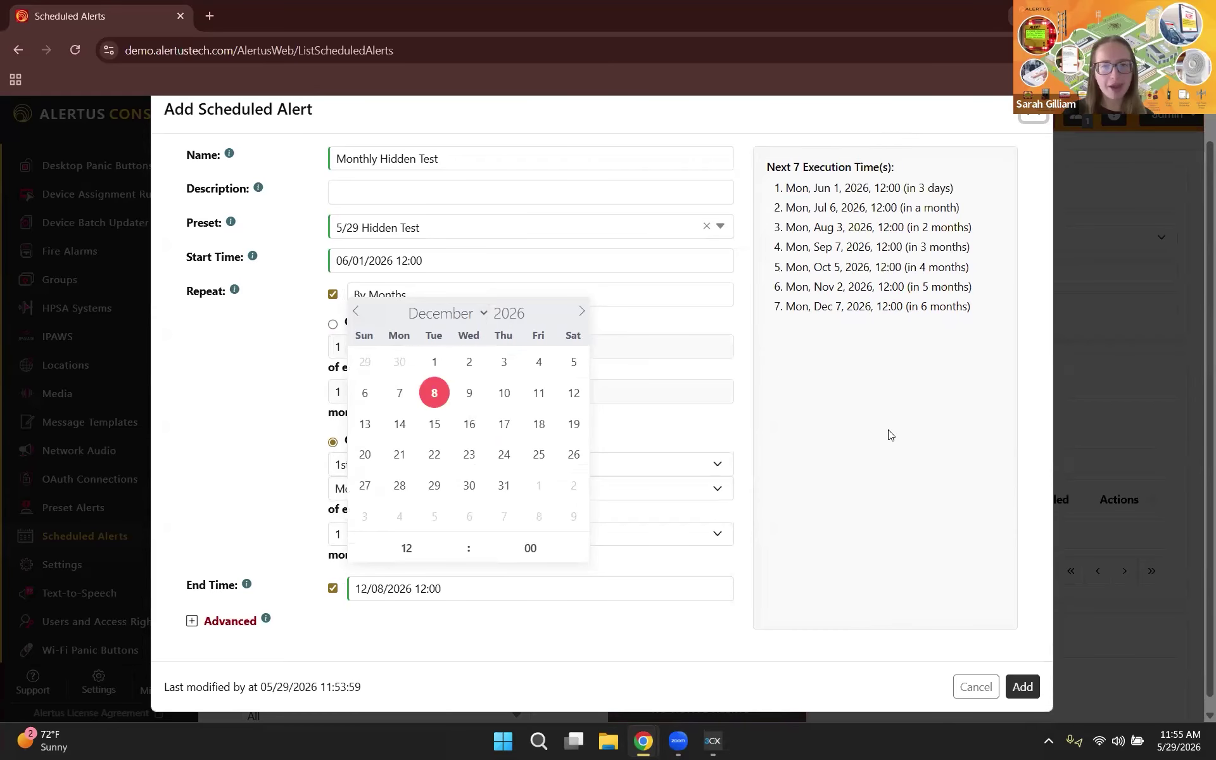
{"action": "left_click", "coordinate": [443, 608]}
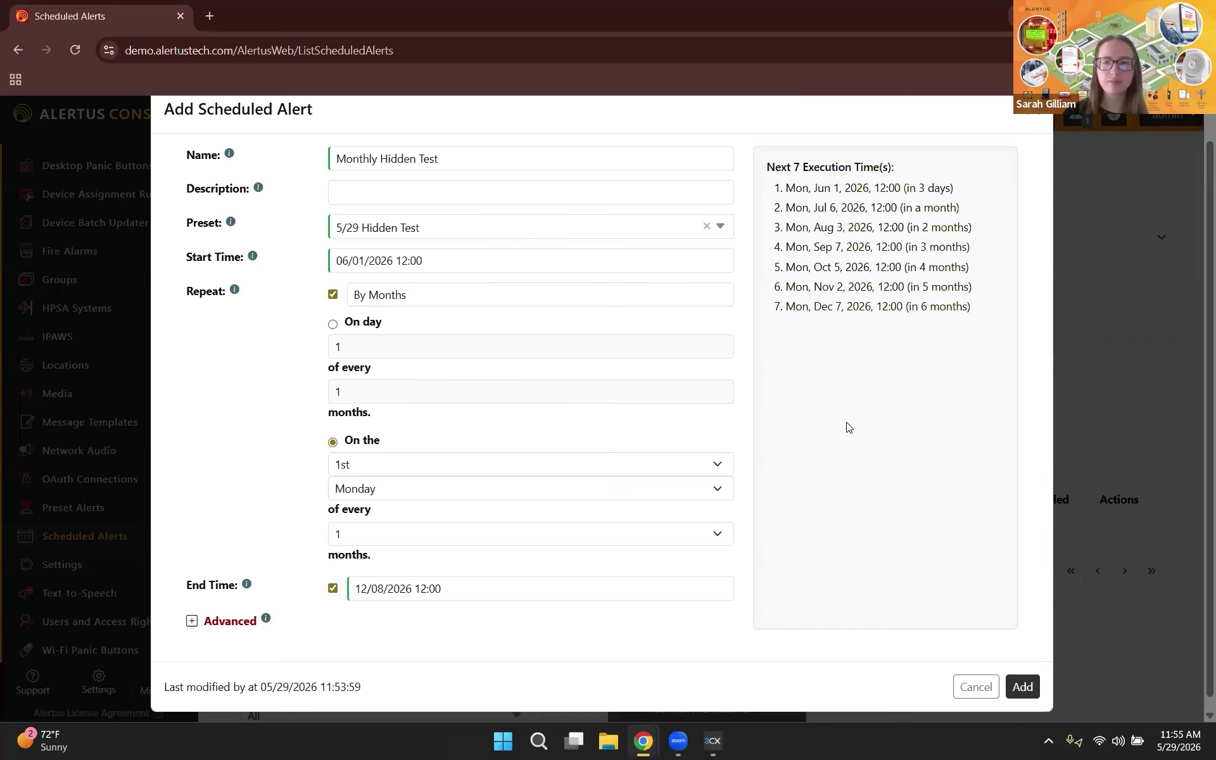
{"action": "scroll", "coordinate": [931, 514], "scroll_direction": "down", "scroll_amount": 1}
{"action": "left_click", "coordinate": [1023, 676]}
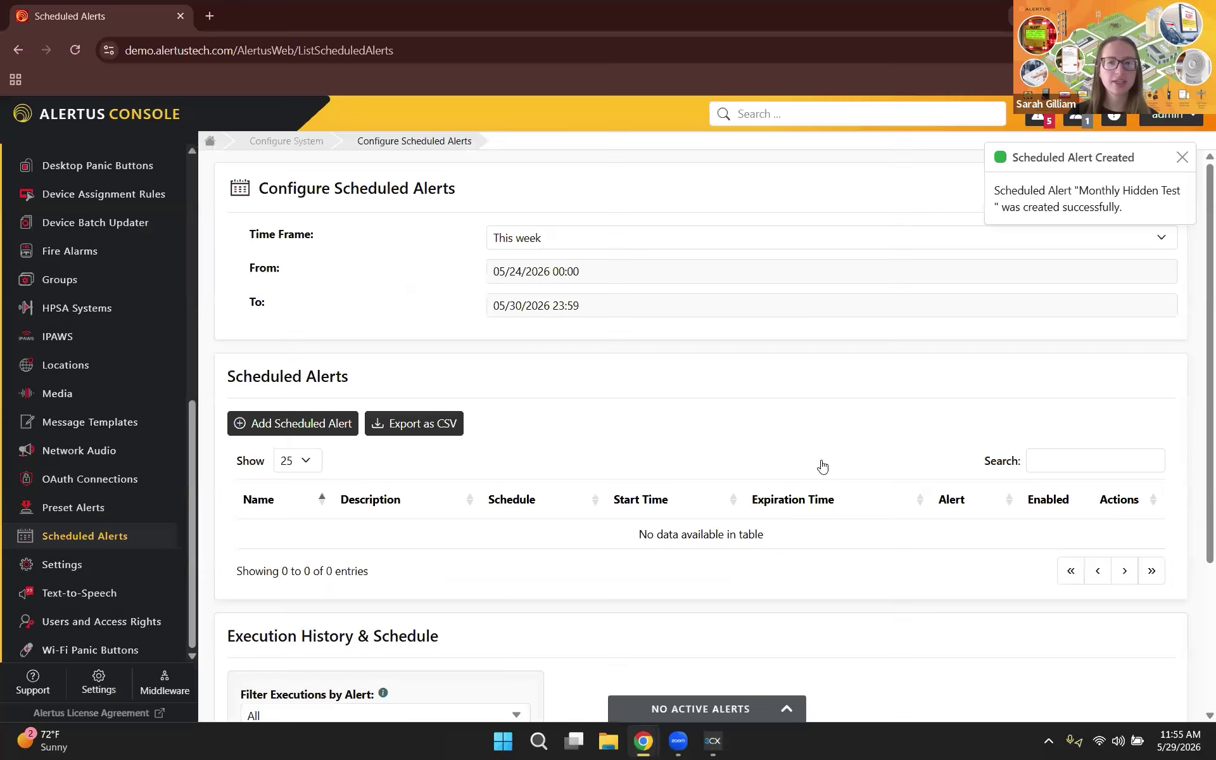
Step: Set Time Frame to Next 6 months and view Monthly Hidden Test's six upcoming executions
{"action": "scroll", "coordinate": [705, 488], "scroll_direction": "down", "scroll_amount": 1}
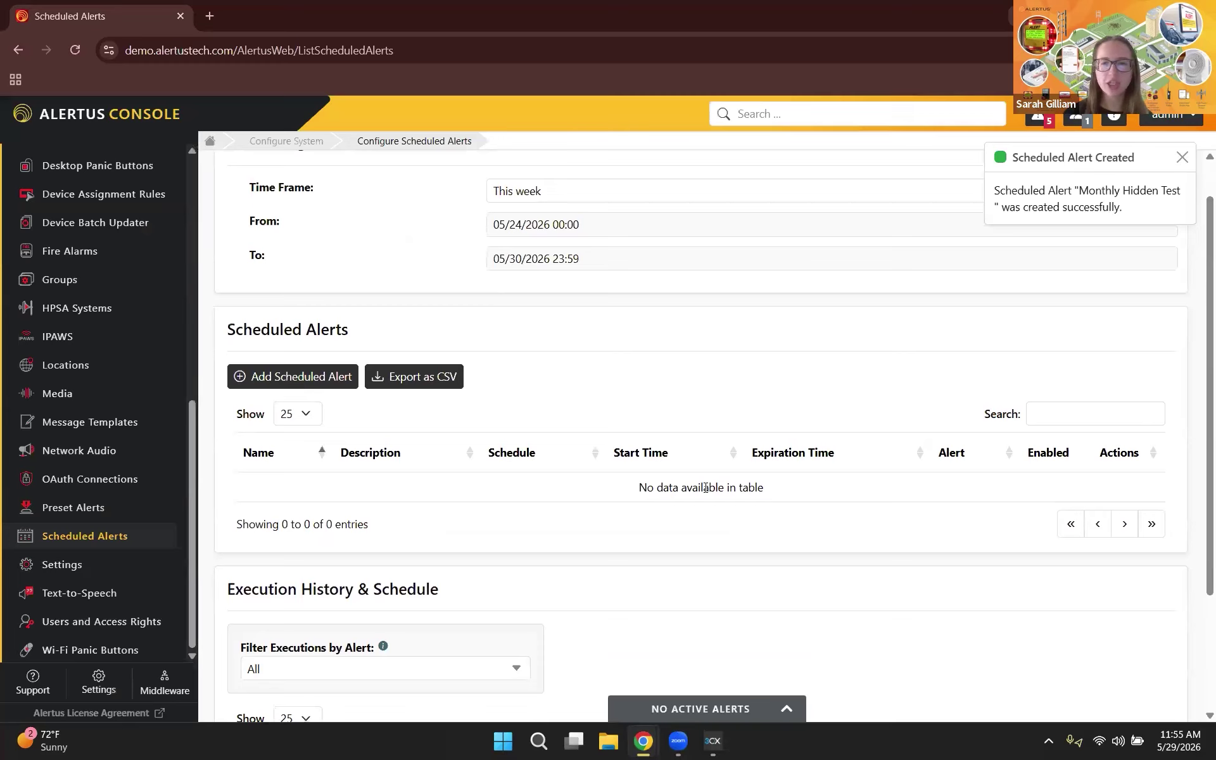
{"action": "scroll", "coordinate": [705, 228], "scroll_direction": "up", "scroll_amount": 1}
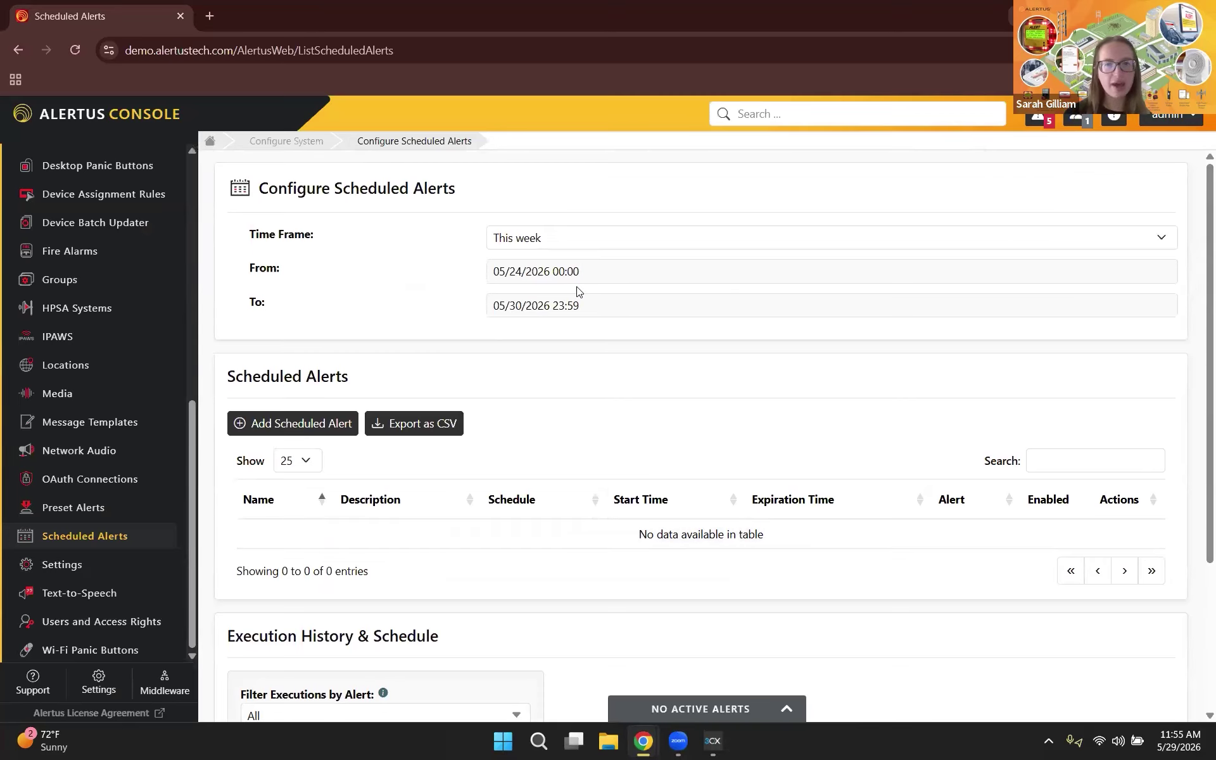
{"action": "left_click", "coordinate": [568, 238]}
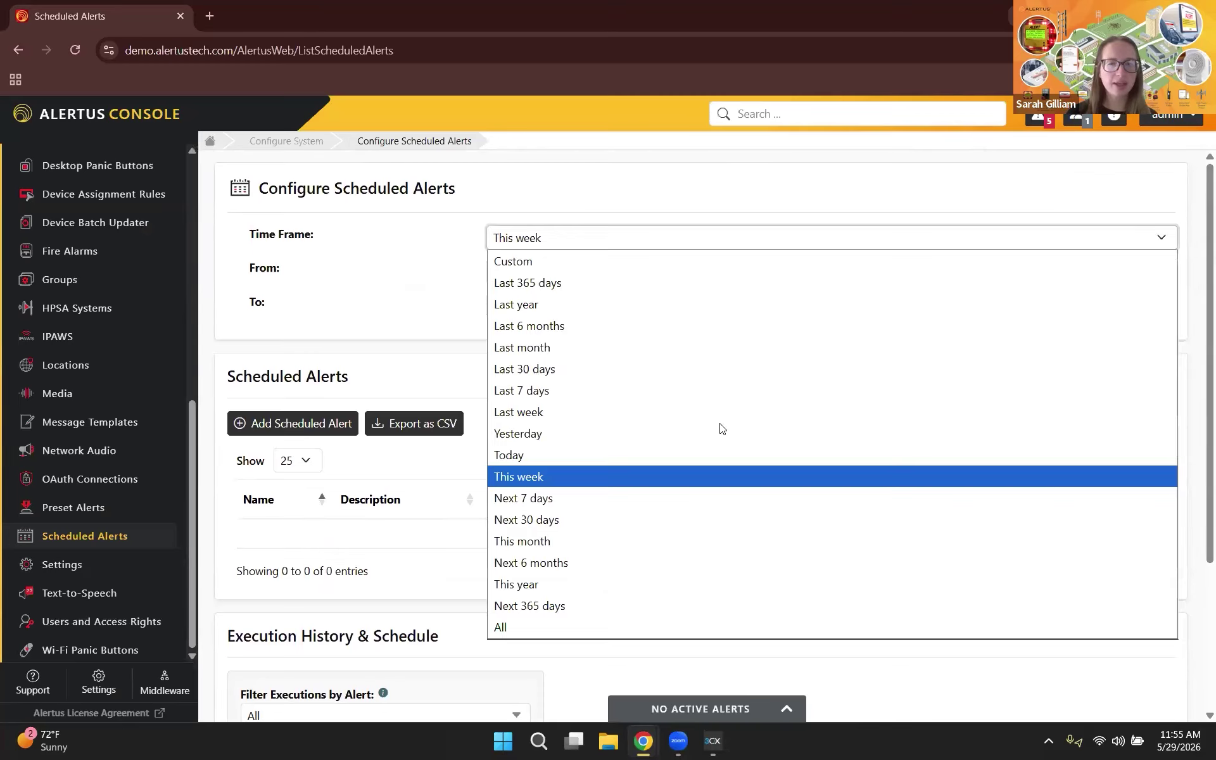
{"action": "left_click", "coordinate": [576, 566]}
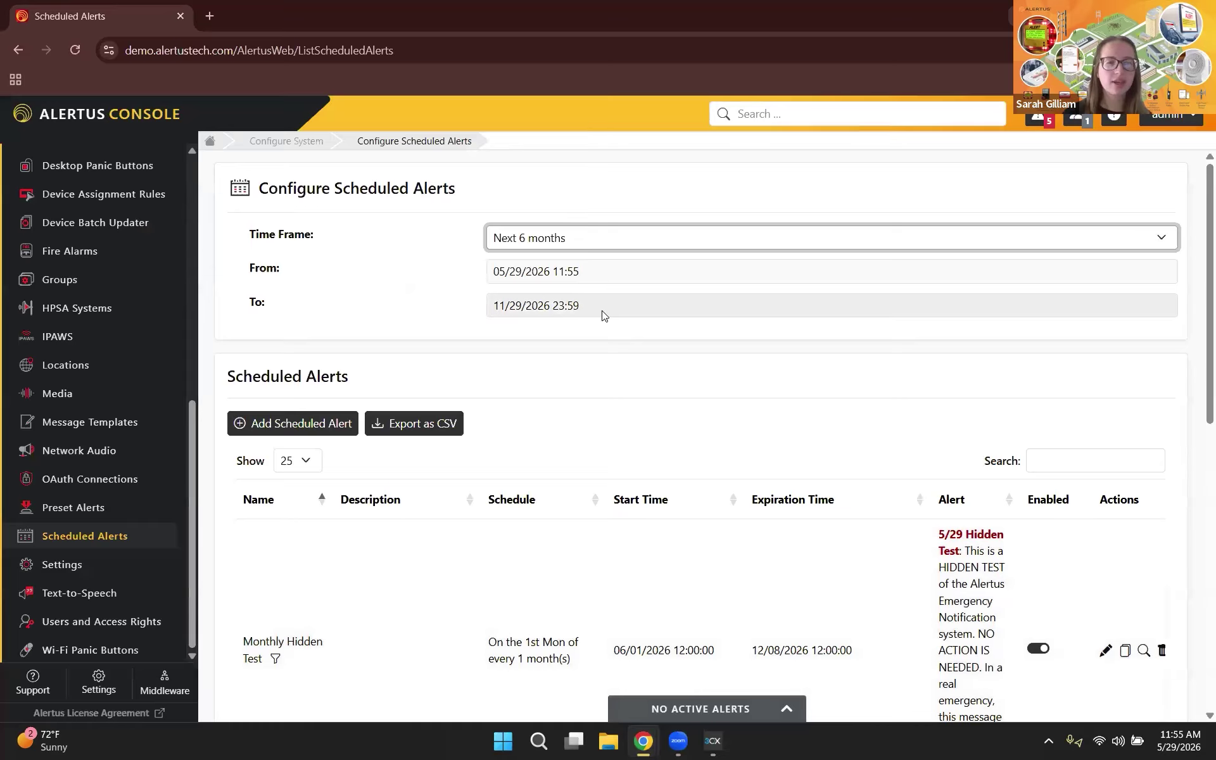
{"action": "scroll", "coordinate": [604, 316], "scroll_direction": "down", "scroll_amount": 3}
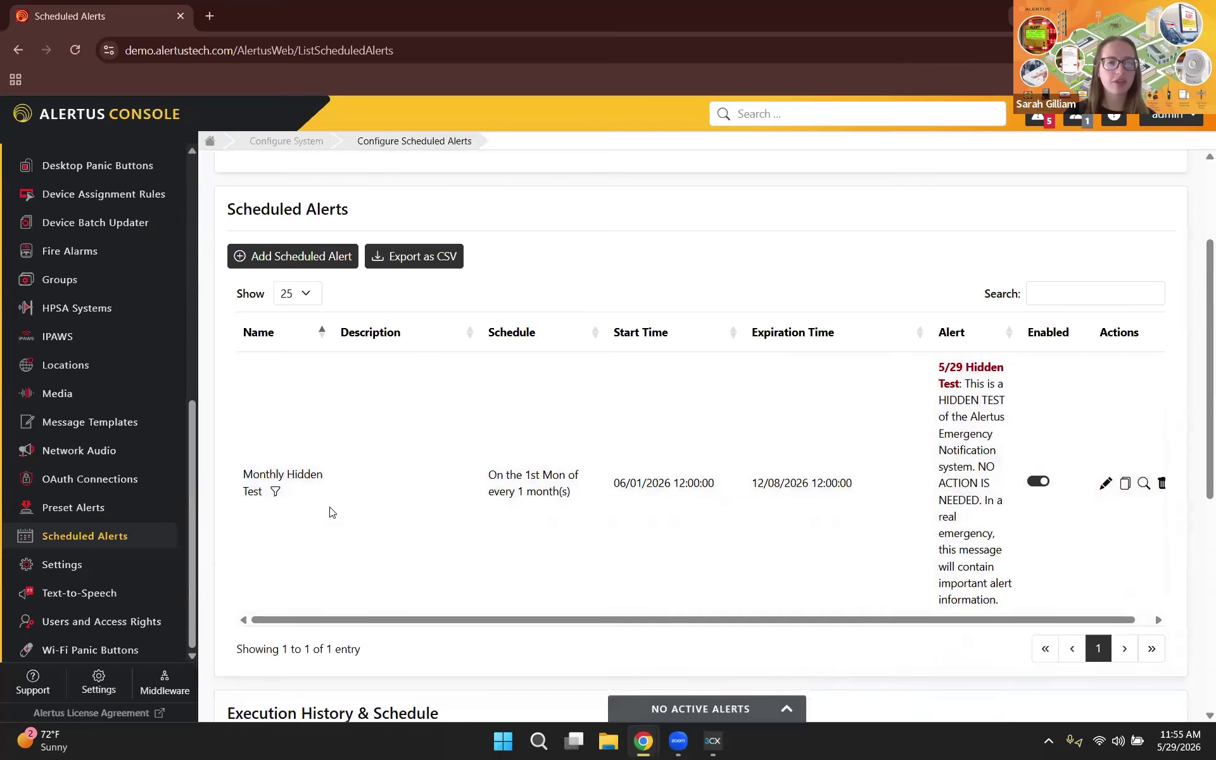
{"action": "scroll", "coordinate": [886, 407], "scroll_direction": "down", "scroll_amount": 5}
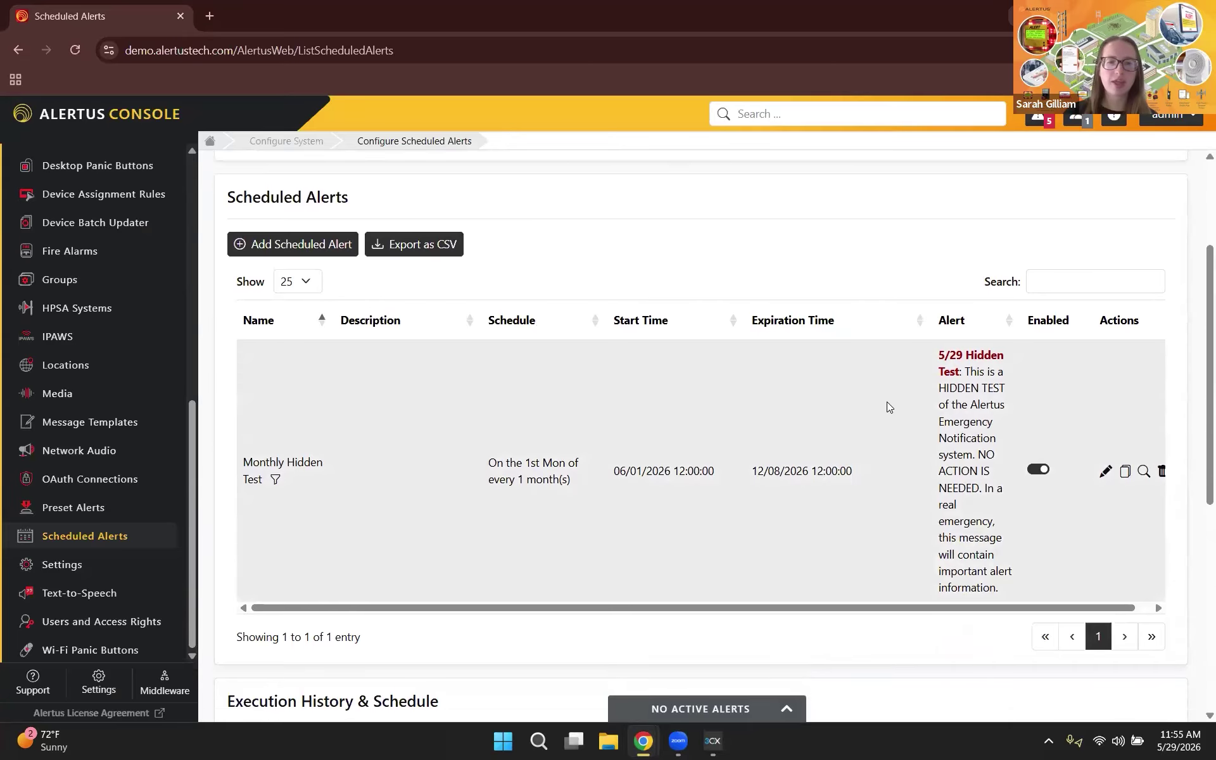
{"action": "scroll", "coordinate": [854, 401], "scroll_direction": "down", "scroll_amount": 2}
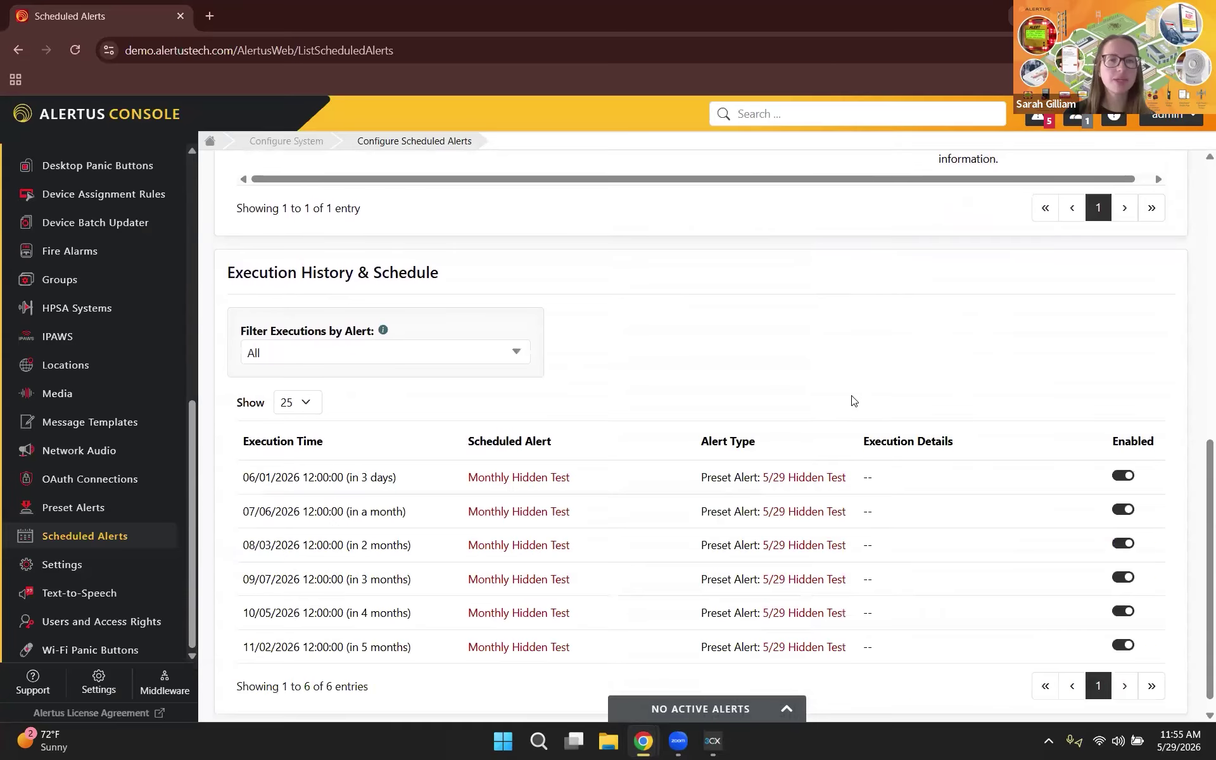
{"action": "scroll", "coordinate": [774, 433], "scroll_direction": "down", "scroll_amount": 1}
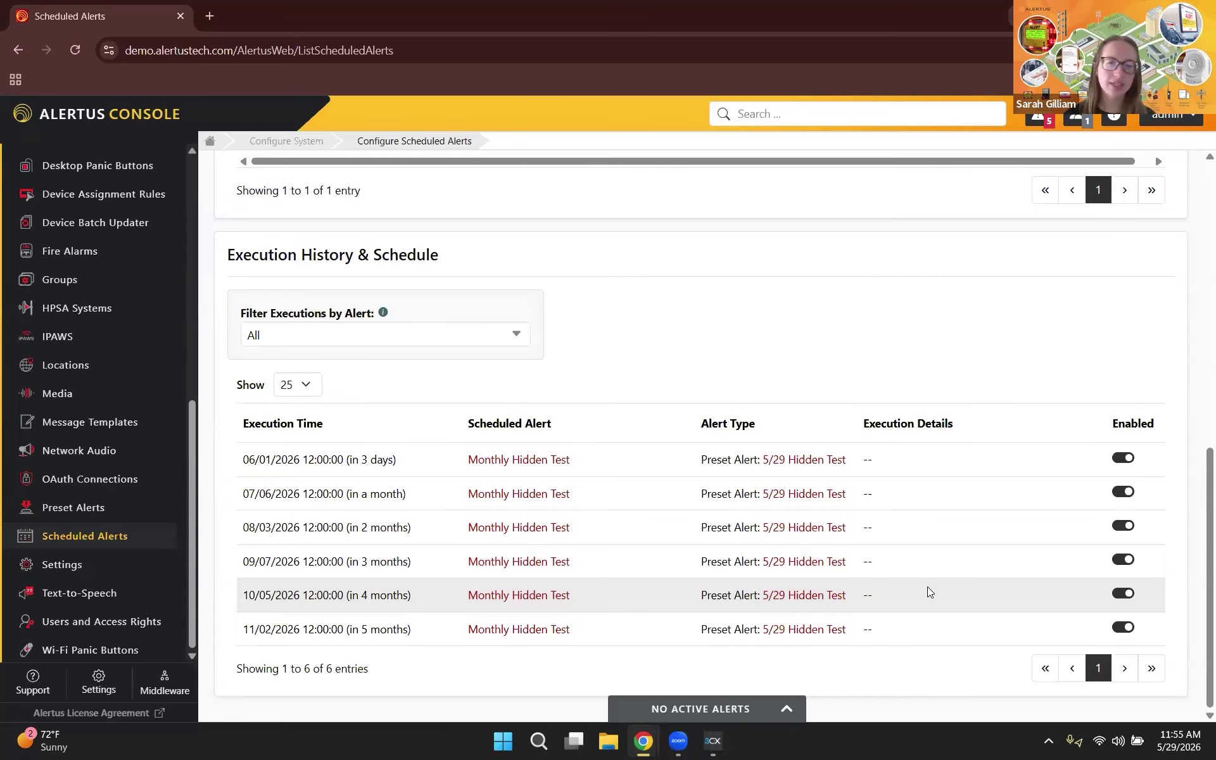
Step: Disable the 07/06/2026 execution, then disable the entire Monthly Hidden Test schedule
{"action": "left_click", "coordinate": [1130, 495]}
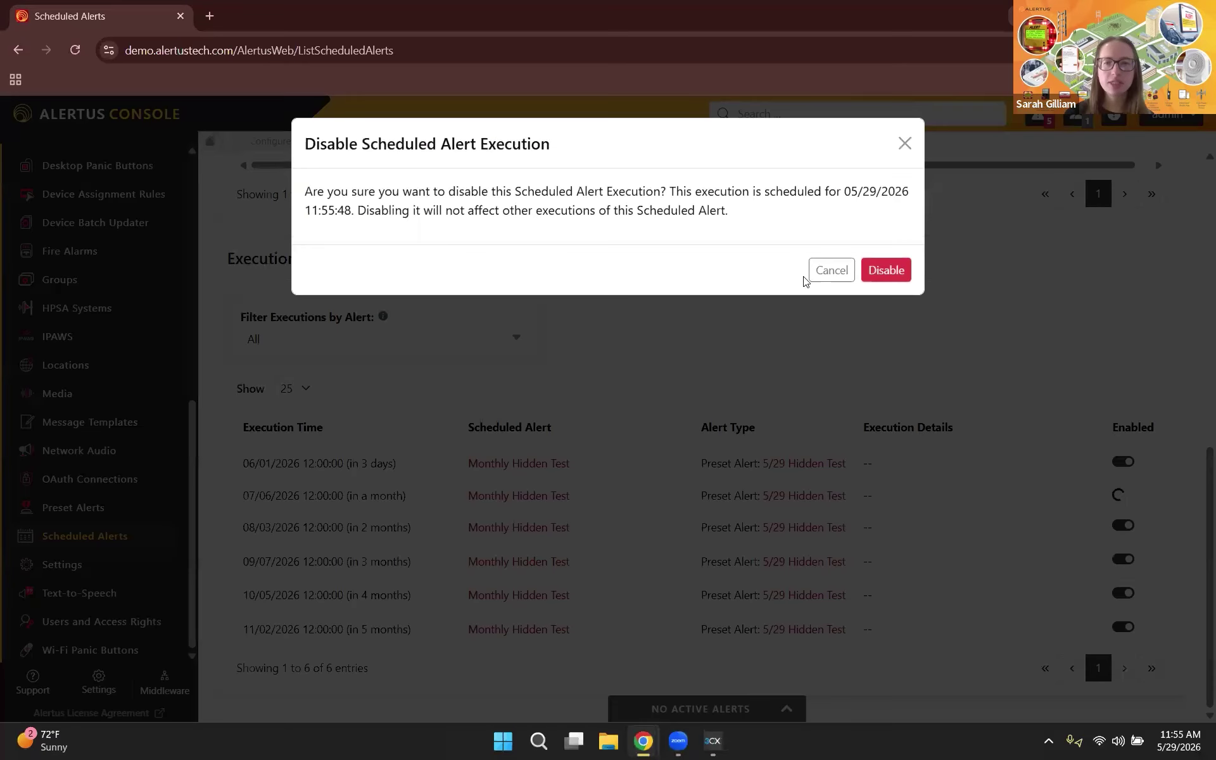
{"action": "left_click", "coordinate": [893, 272]}
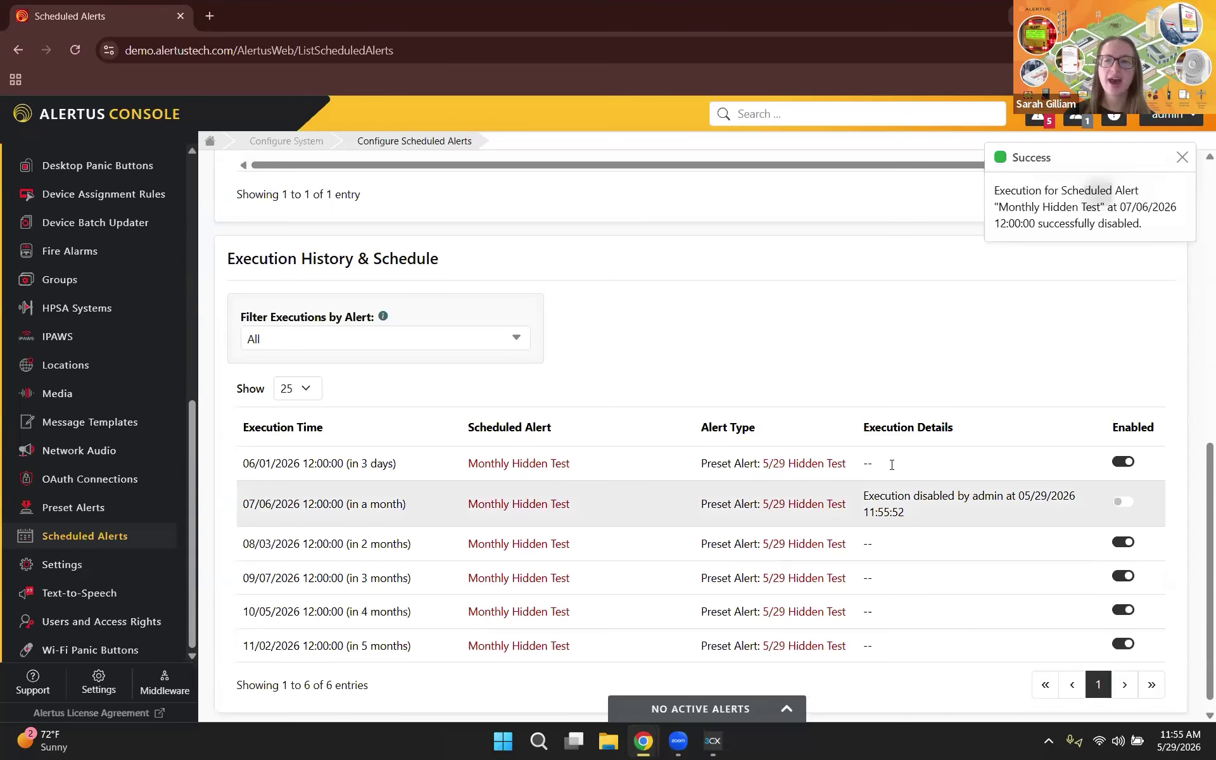
{"action": "scroll", "coordinate": [921, 494], "scroll_direction": "up", "scroll_amount": 5}
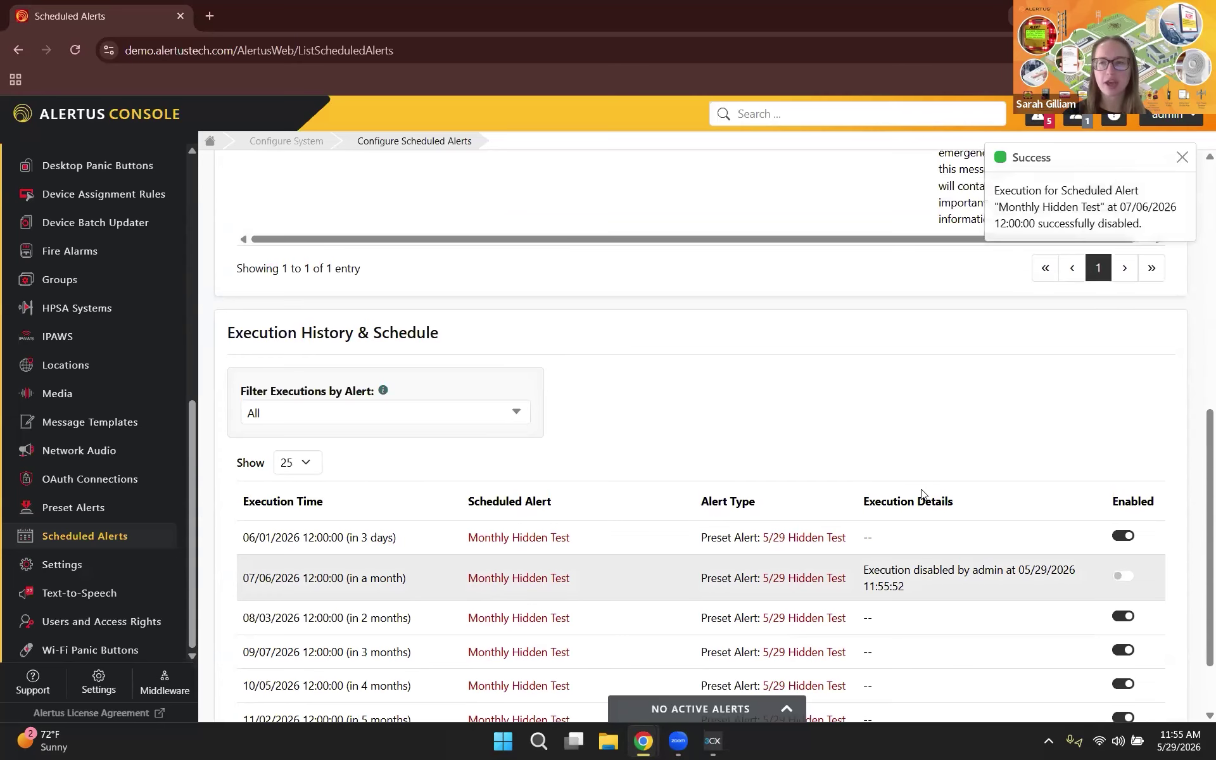
{"action": "scroll", "coordinate": [1106, 390], "scroll_direction": "up", "scroll_amount": 1}
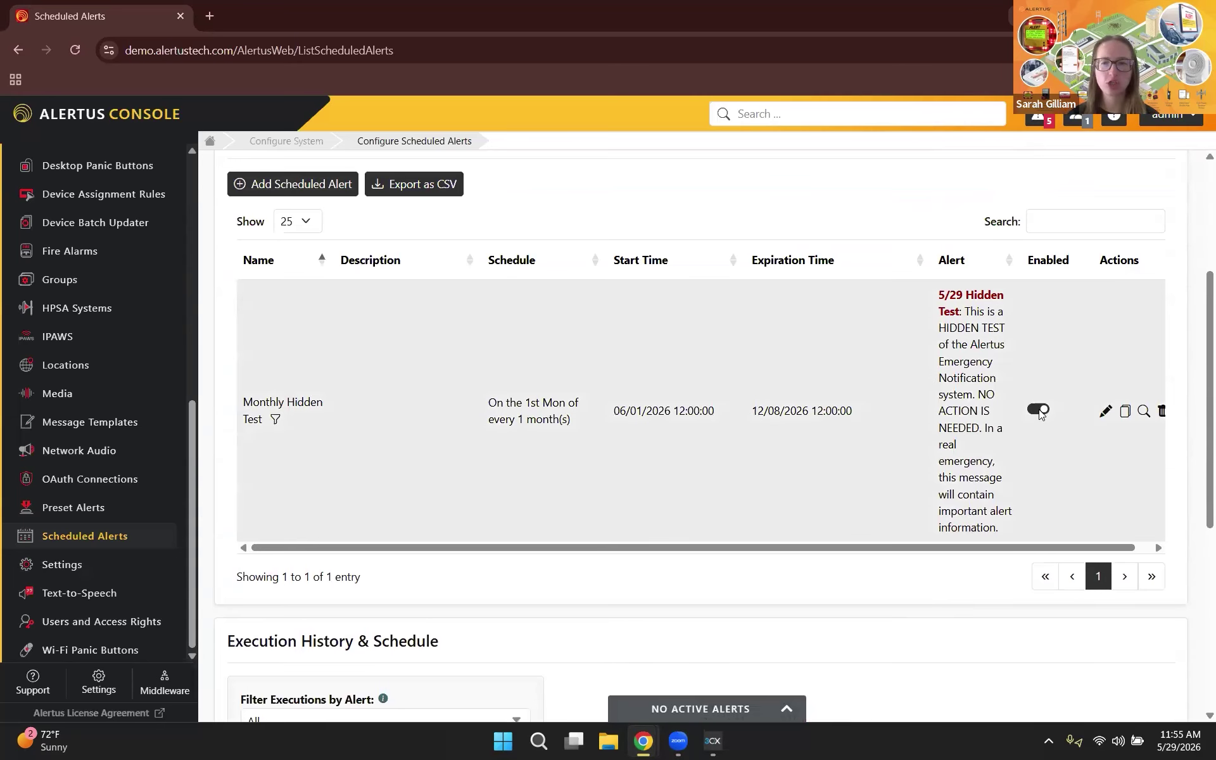
{"action": "left_click", "coordinate": [1038, 411]}
{"action": "left_click", "coordinate": [893, 247]}
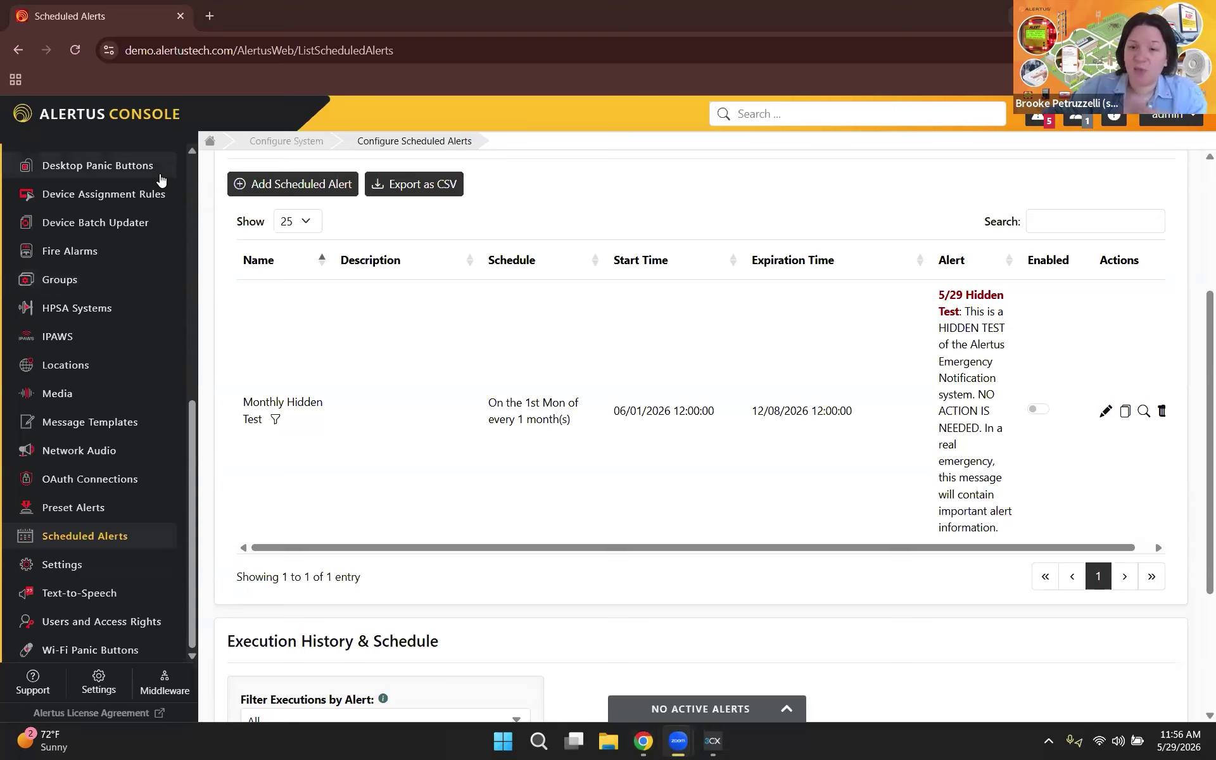
Step: Go to Configure Desktop and scroll to the Desktop Profiles table showing 5/29 Hidden Test
{"action": "left_click", "coordinate": [149, 119]}
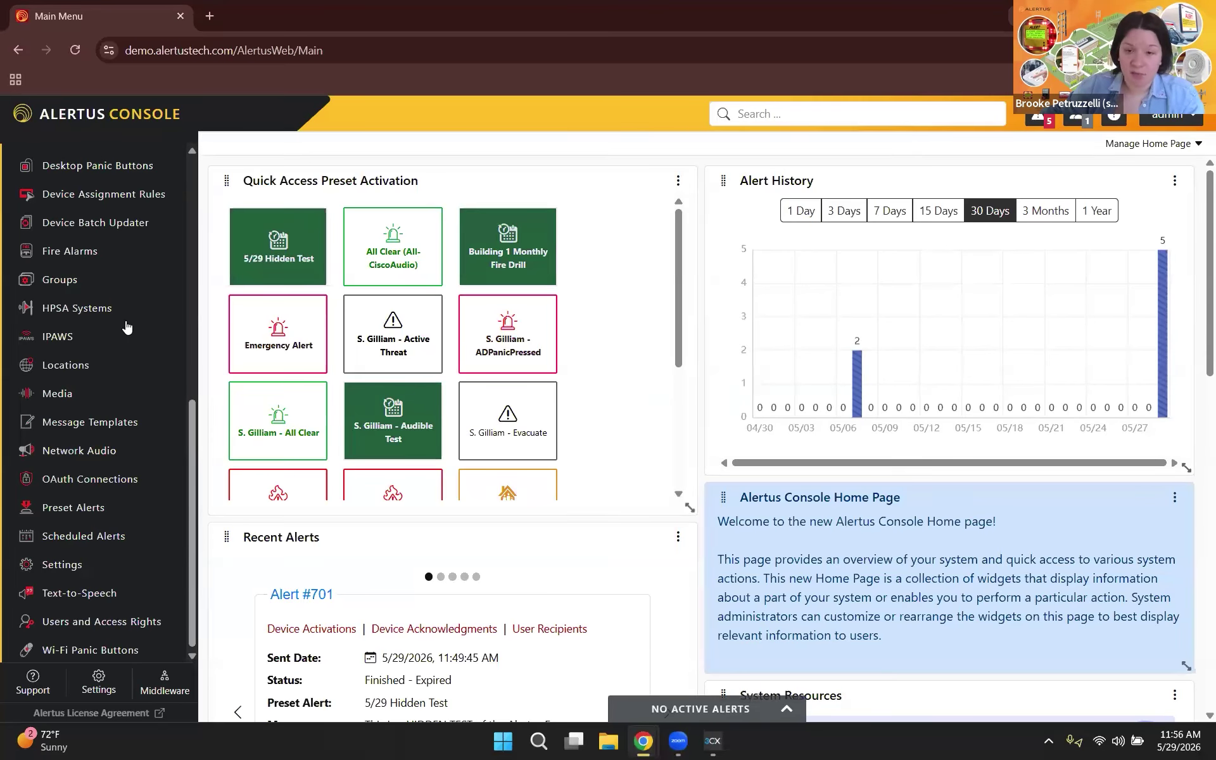
{"action": "scroll", "coordinate": [83, 320], "scroll_direction": "up", "scroll_amount": 3}
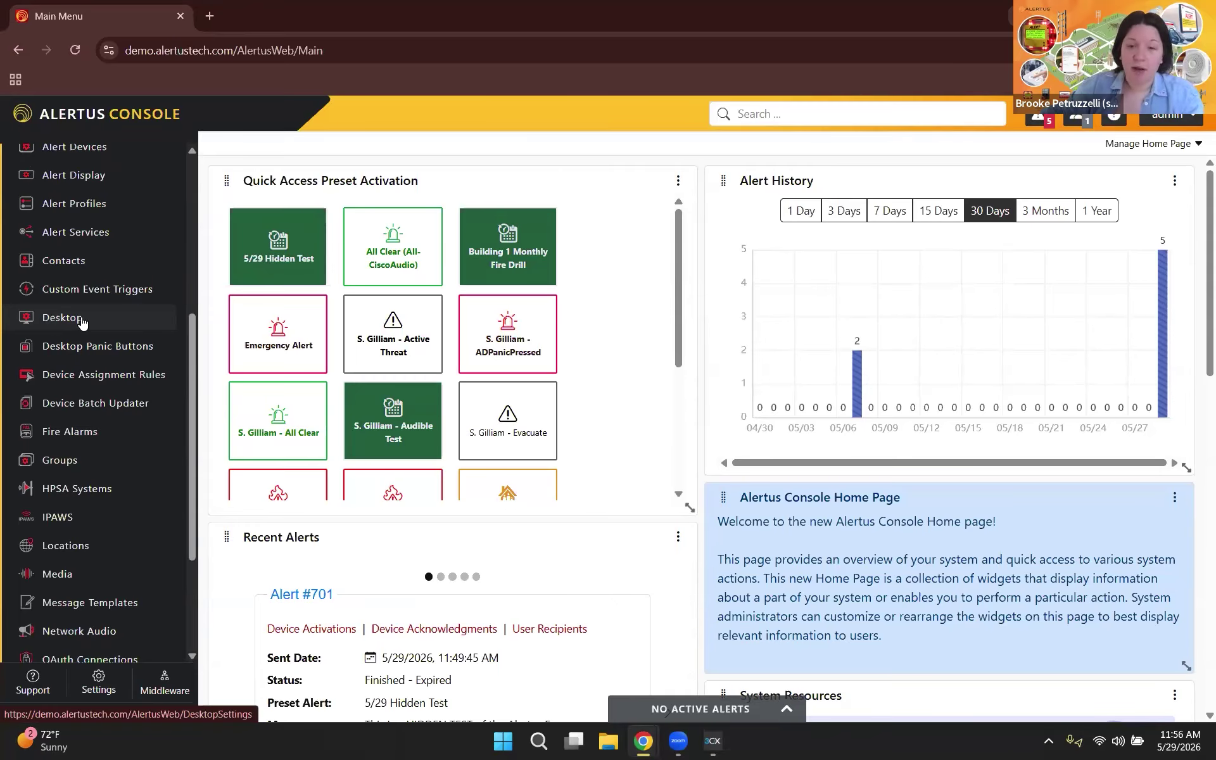
{"action": "left_click", "coordinate": [83, 319]}
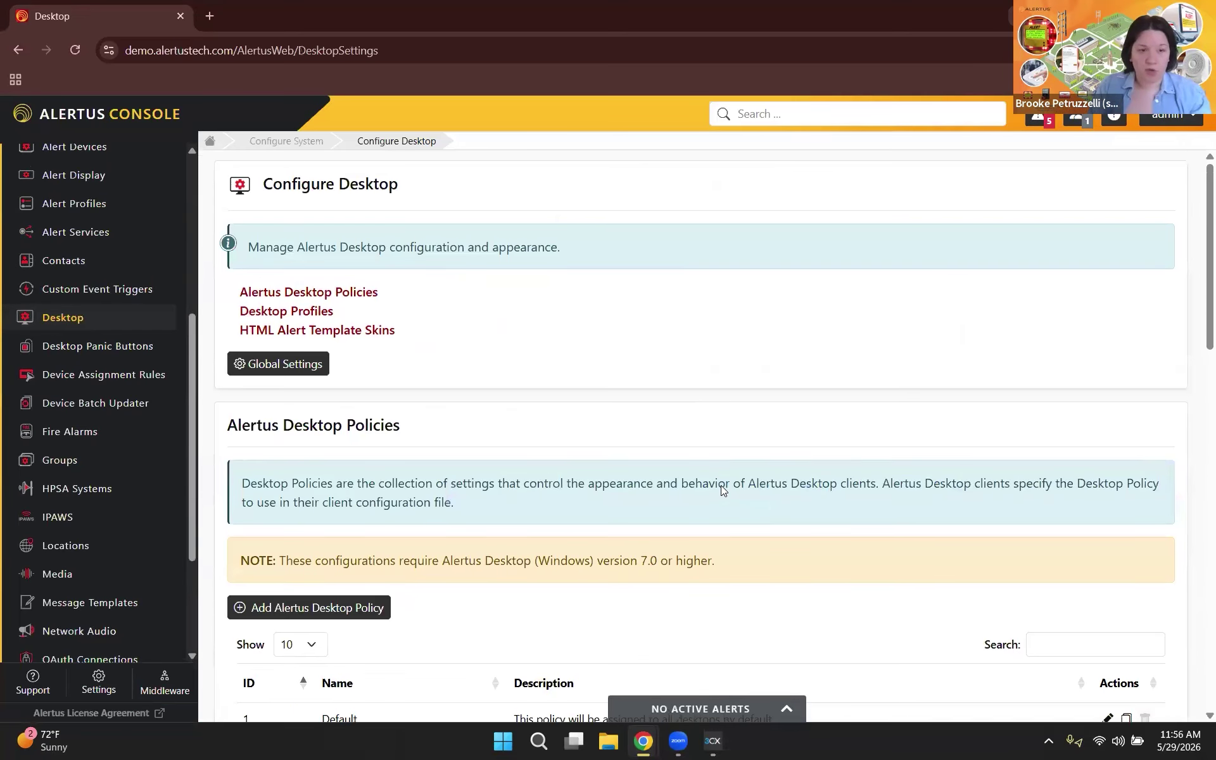
{"action": "scroll", "coordinate": [722, 485], "scroll_direction": "down", "scroll_amount": 2}
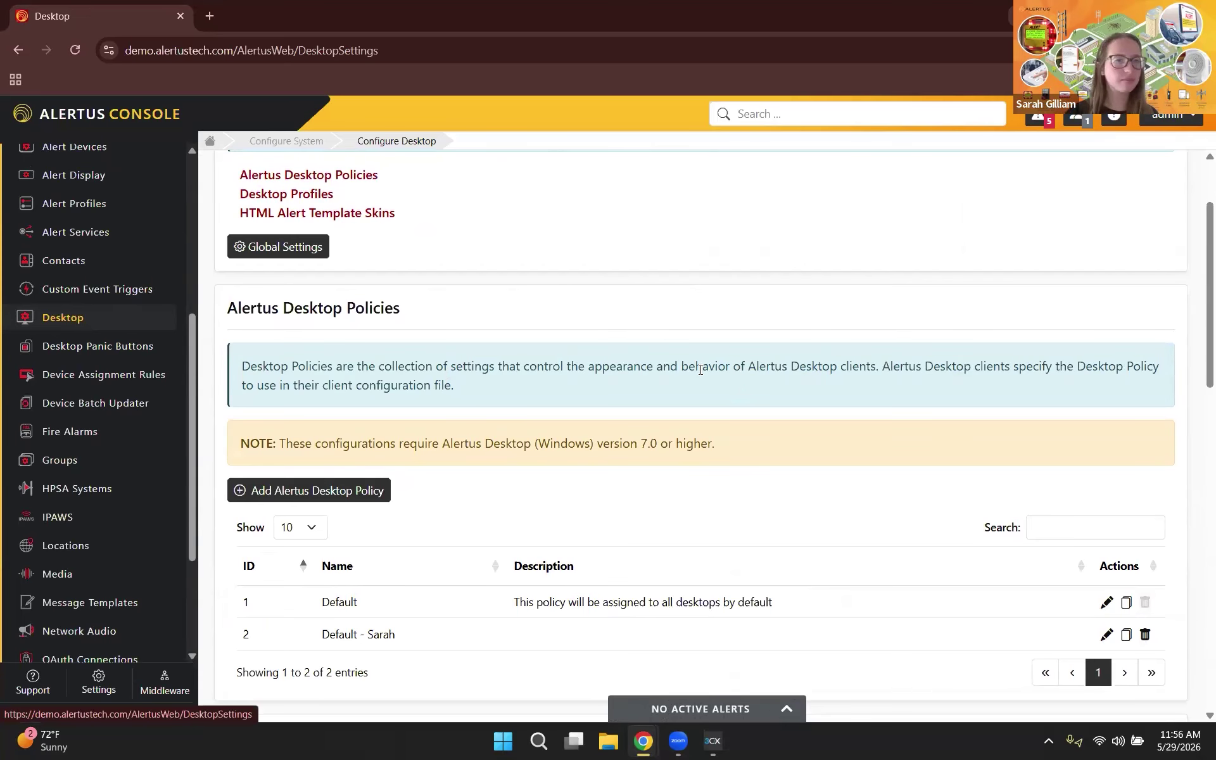
{"action": "scroll", "coordinate": [699, 368], "scroll_direction": "down", "scroll_amount": 6}
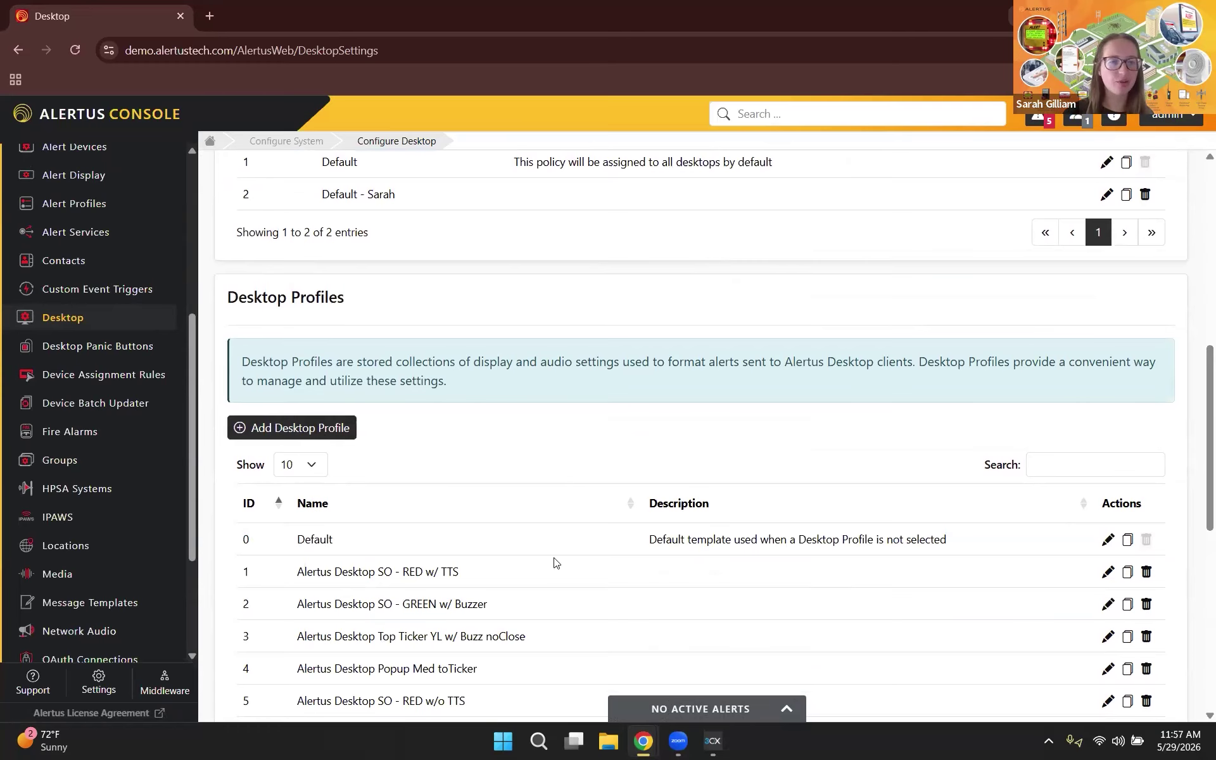
{"action": "scroll", "coordinate": [554, 563], "scroll_direction": "down", "scroll_amount": 5}
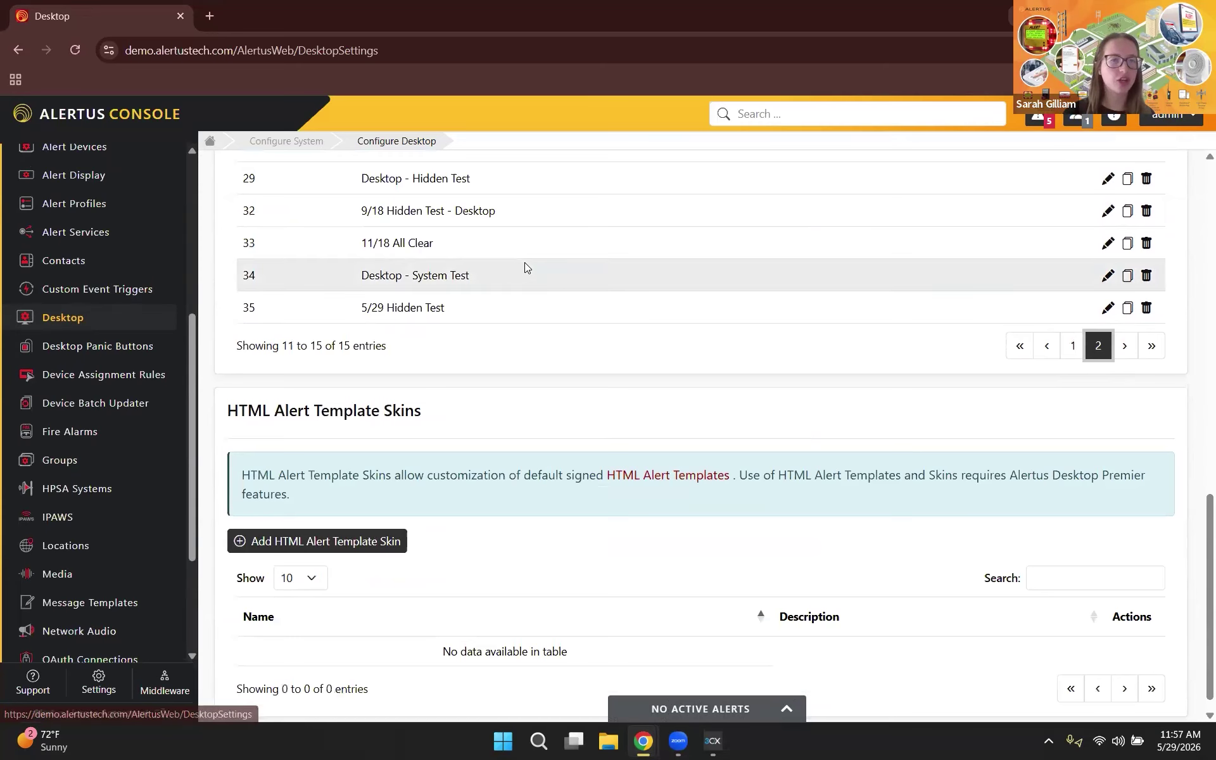
{"action": "scroll", "coordinate": [525, 267], "scroll_direction": "up", "scroll_amount": 4}
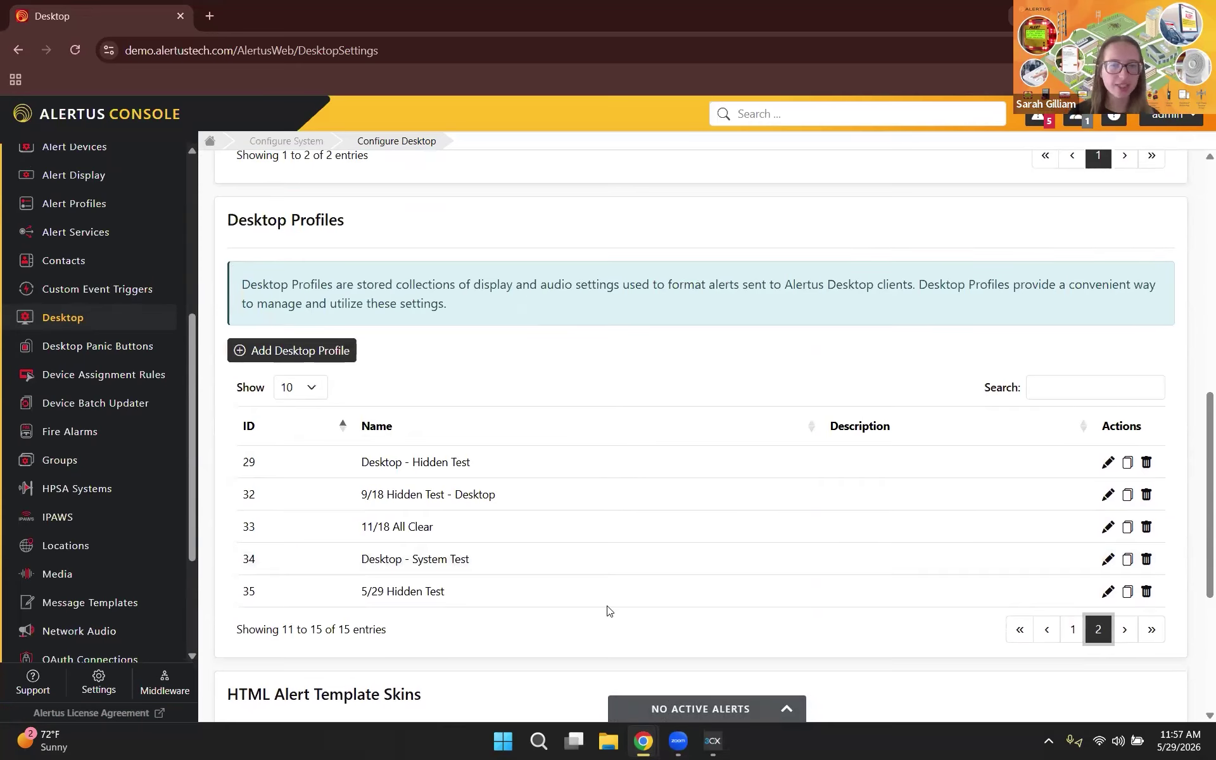
Step: Edit 5/29 Hidden Test, keep the Hidden Test look, and check its 1 px browser variables
{"action": "left_click", "coordinate": [1108, 592]}
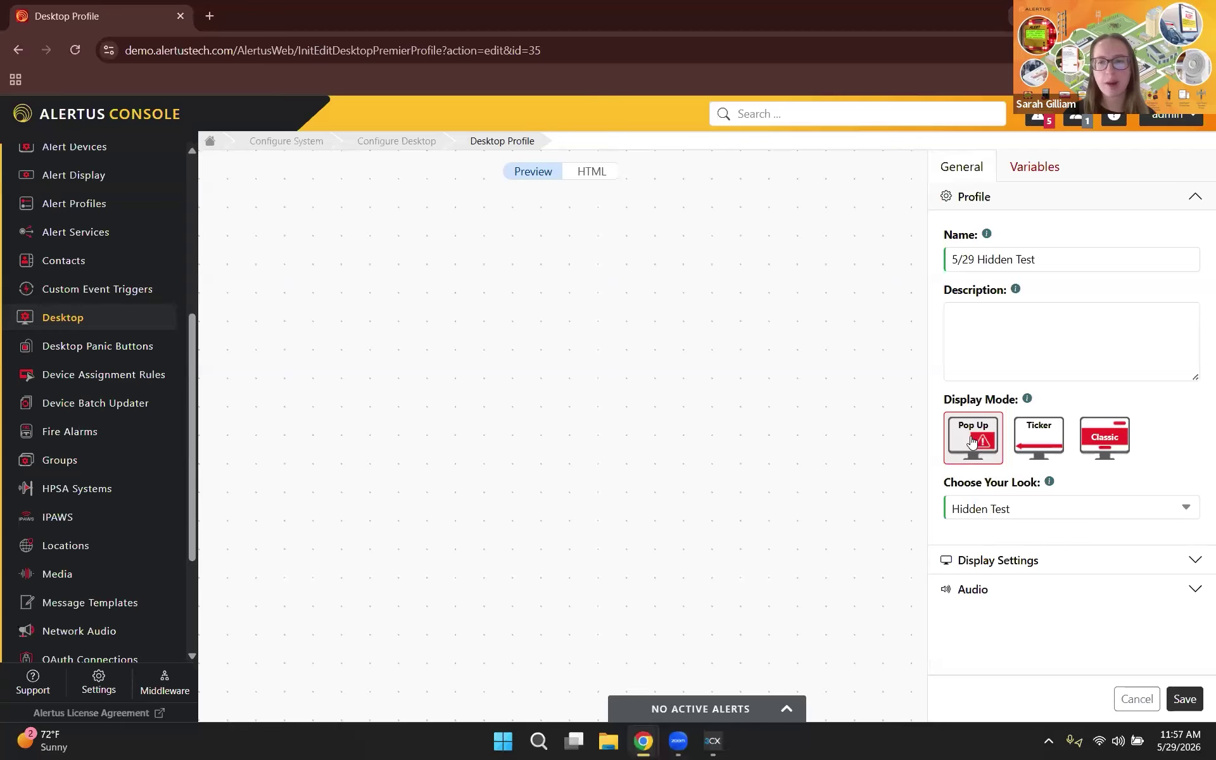
{"action": "left_click", "coordinate": [1056, 516]}
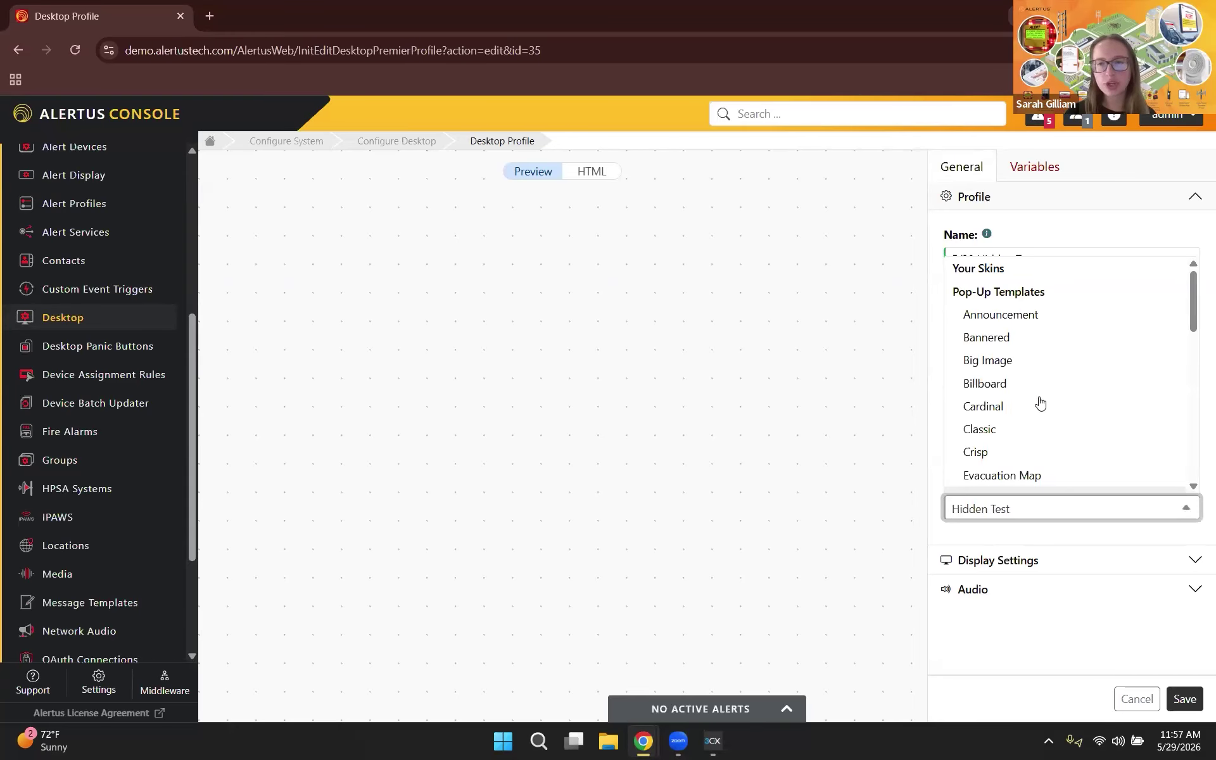
{"action": "scroll", "coordinate": [1032, 396], "scroll_direction": "down", "scroll_amount": 2}
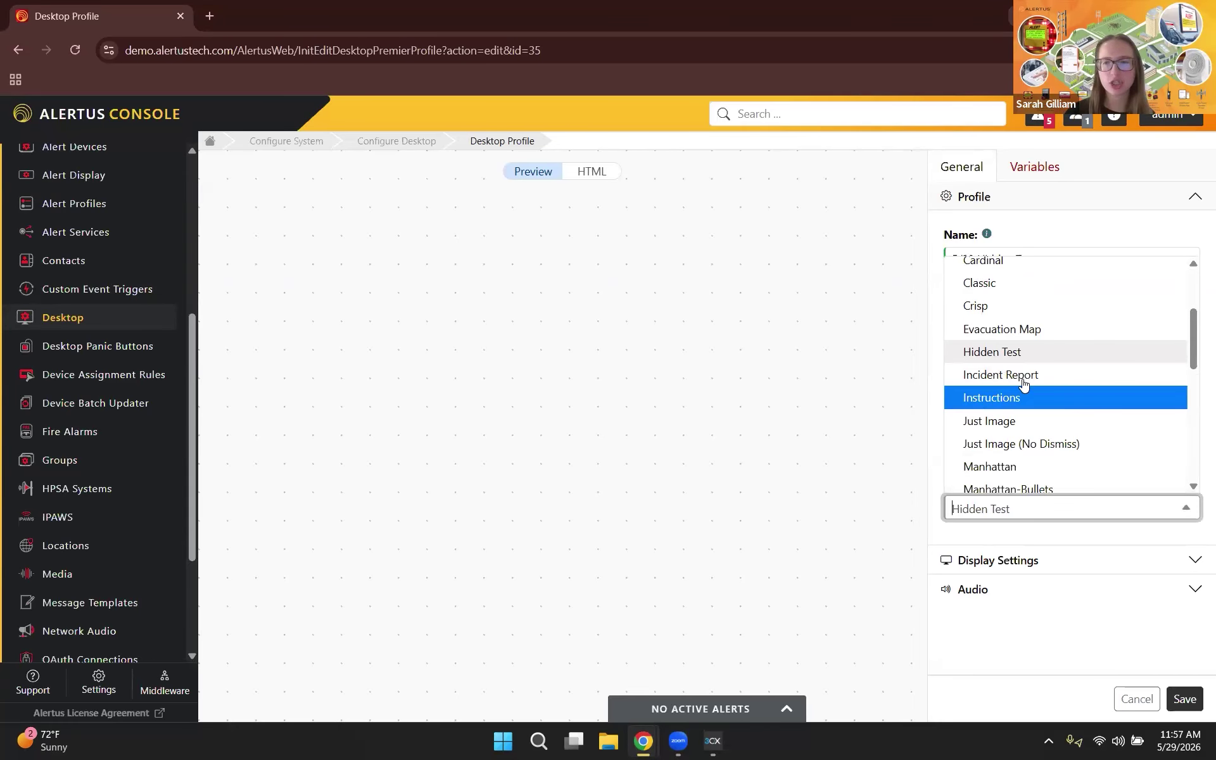
{"action": "left_click", "coordinate": [987, 351]}
{"action": "left_click", "coordinate": [1012, 169]}
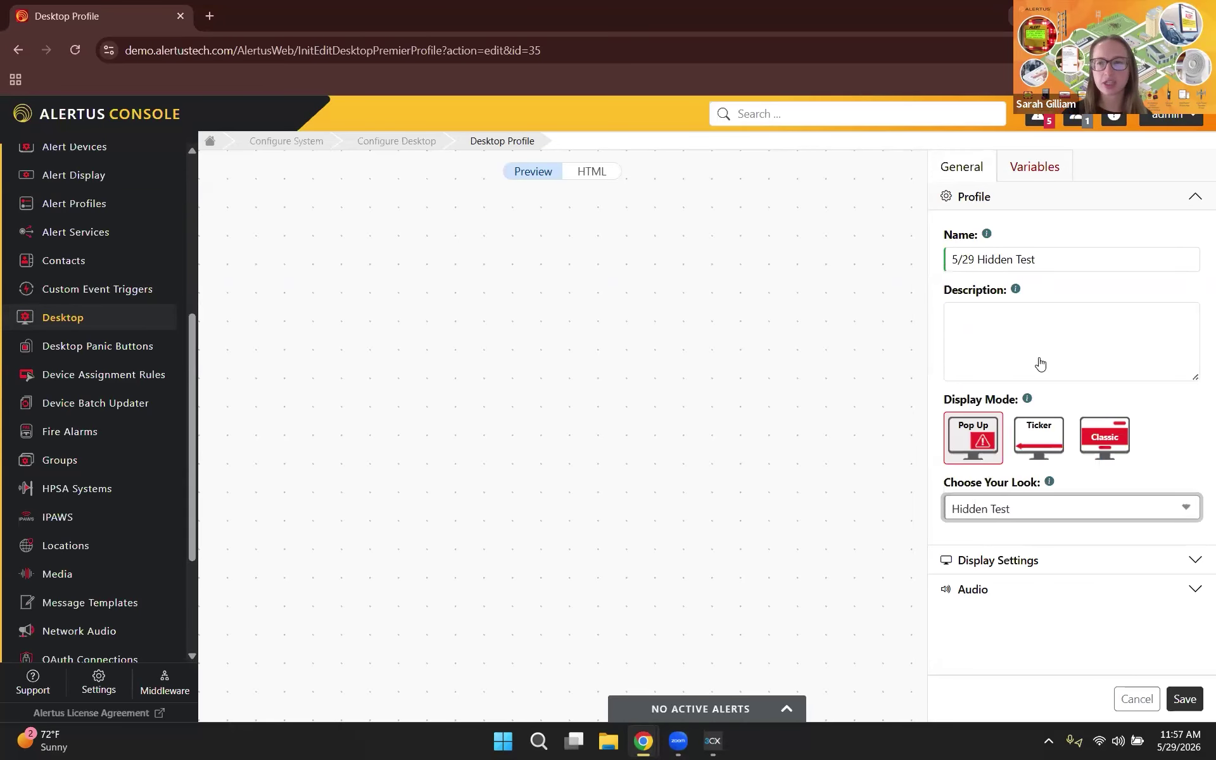
{"action": "scroll", "coordinate": [1049, 475], "scroll_direction": "down", "scroll_amount": 1}
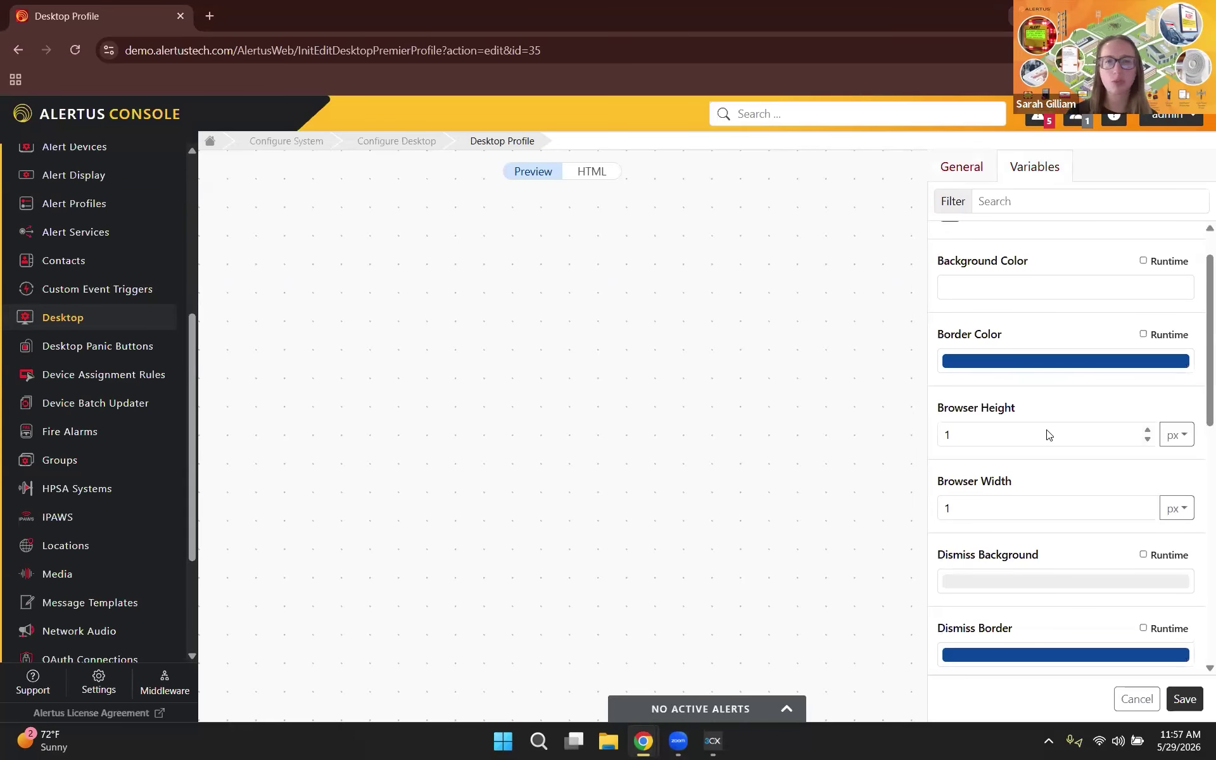
{"action": "scroll", "coordinate": [1050, 435], "scroll_direction": "up", "scroll_amount": 1}
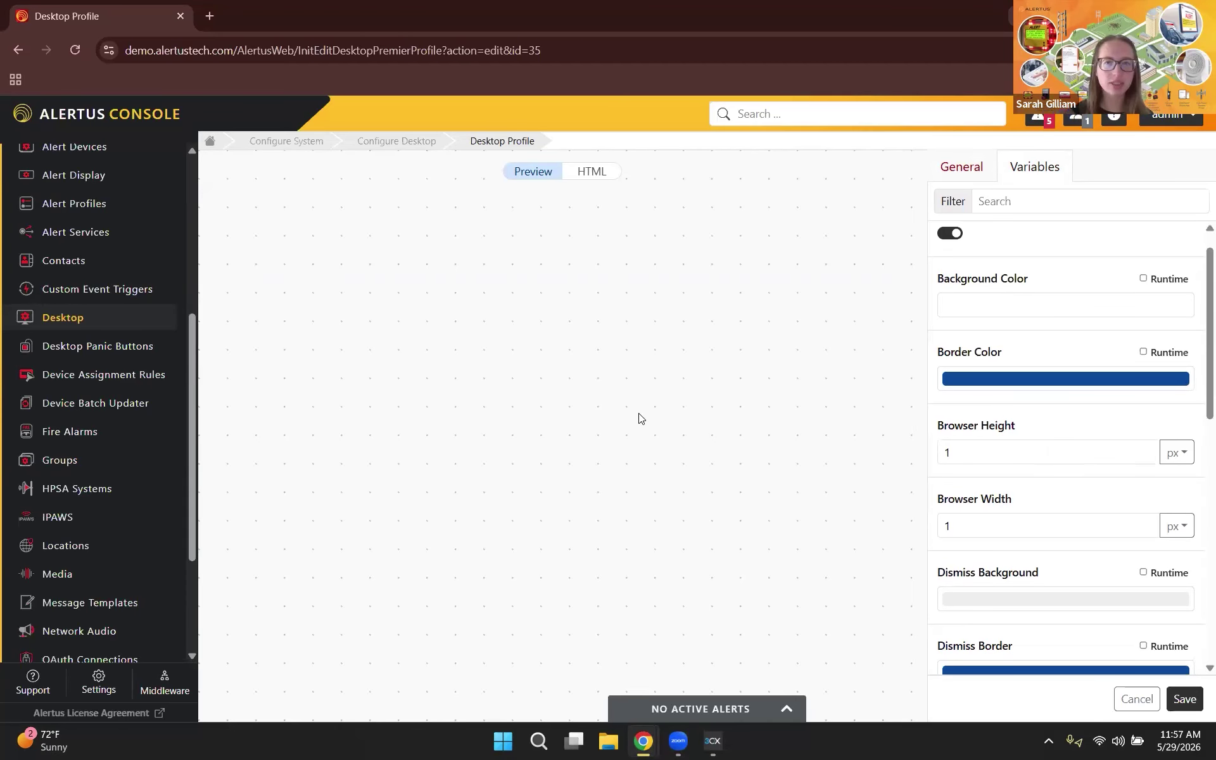
Step: Open help.alertus.com in a new browser tab
{"action": "left_click", "coordinate": [211, 16]}
{"action": "type", "text": "hel"}
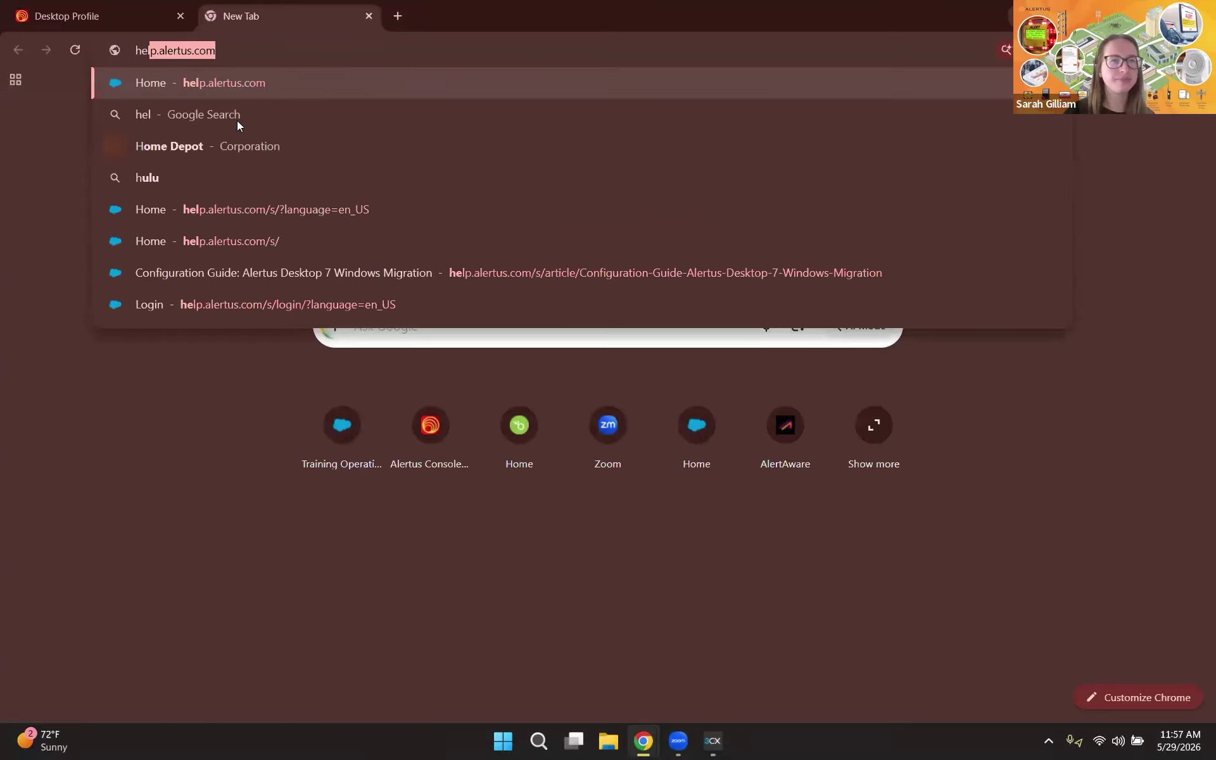
{"action": "type", "text": "p"}
{"action": "key", "text": "Return"}
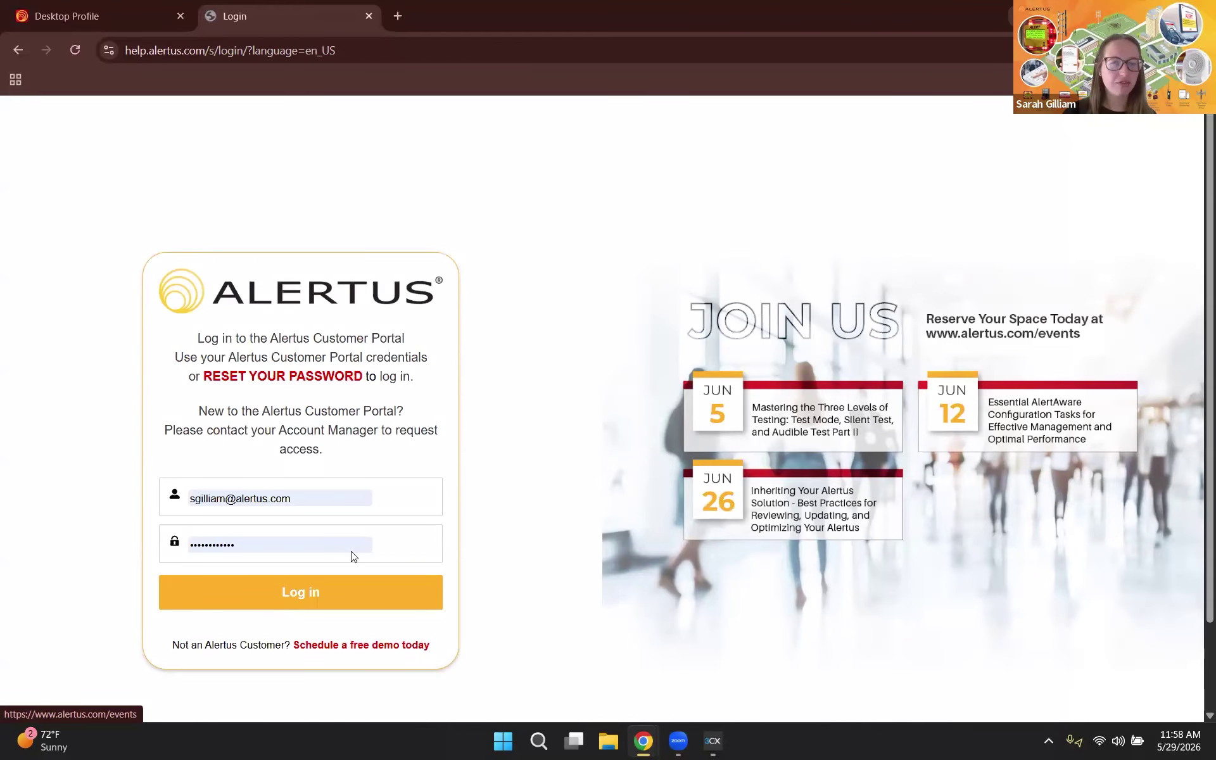
{"action": "scroll", "coordinate": [353, 556], "scroll_direction": "down", "scroll_amount": 1}
Step: Log in to the customer portal using a saved Chrome login
{"action": "left_click", "coordinate": [279, 425]}
{"action": "key", "text": "Down"}
{"action": "key", "text": "Down"}
{"action": "key", "text": "Down"}
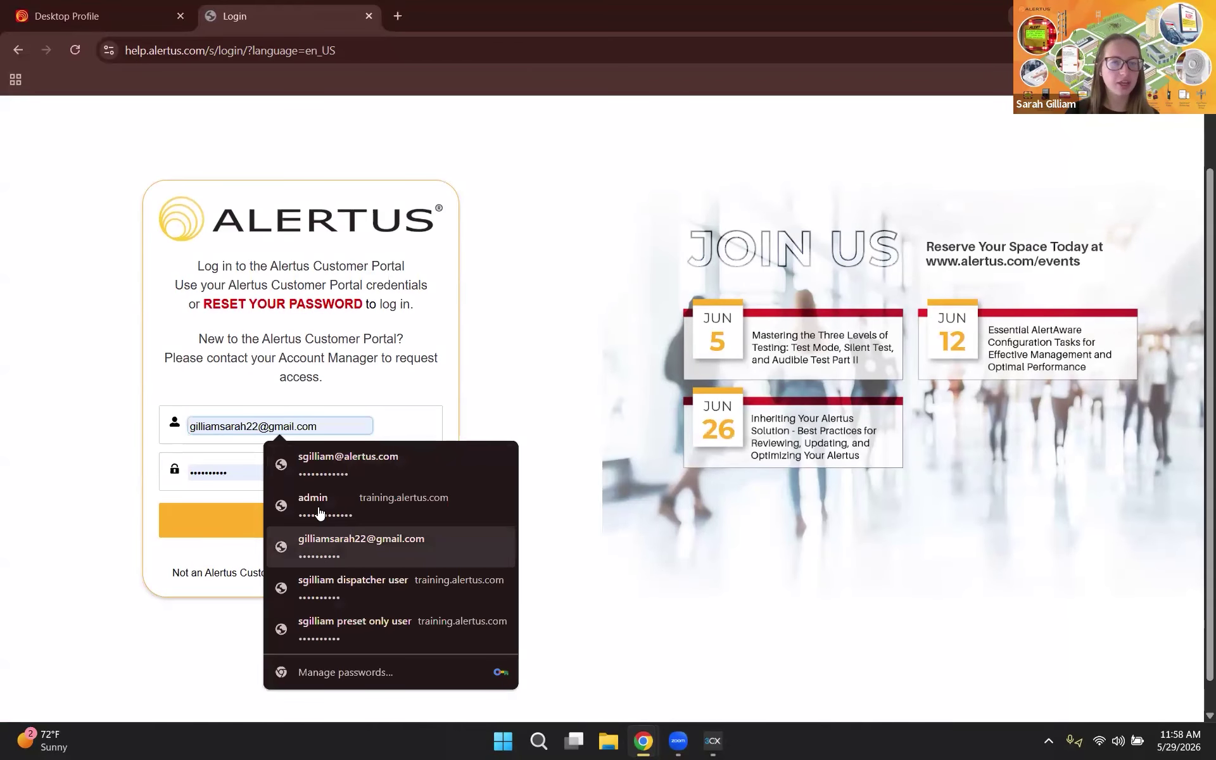
{"action": "key", "text": "Return"}
{"action": "left_click", "coordinate": [318, 507]}
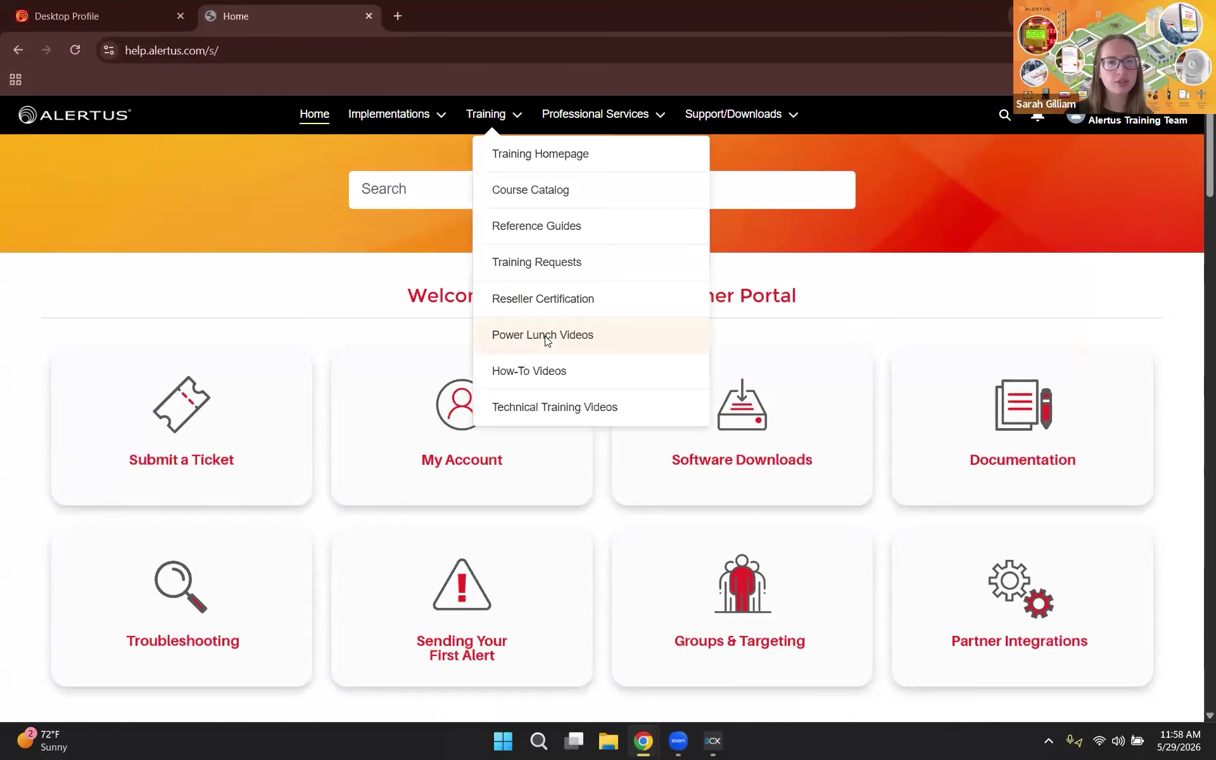
Step: Open Power Lunch Videos, switch to System Maintenance, and browse its training recordings
{"action": "left_click", "coordinate": [546, 339]}
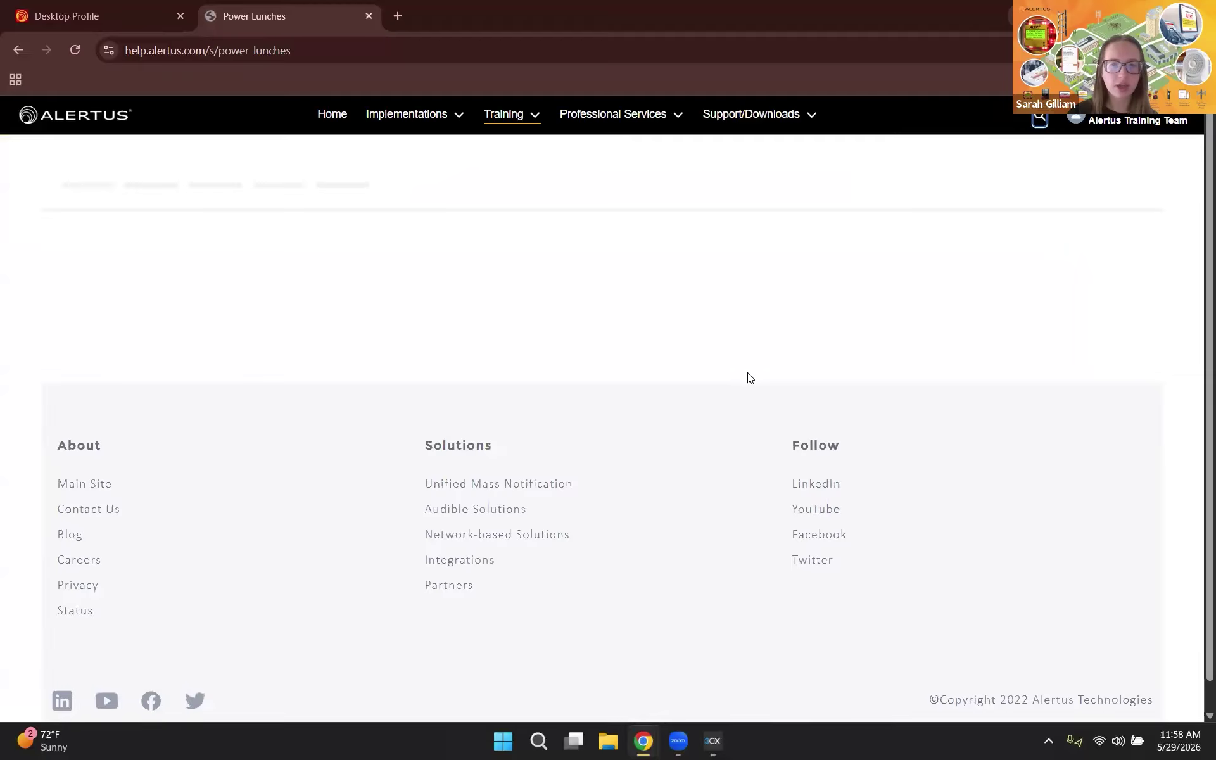
{"action": "scroll", "coordinate": [310, 192], "scroll_direction": "down", "scroll_amount": 2}
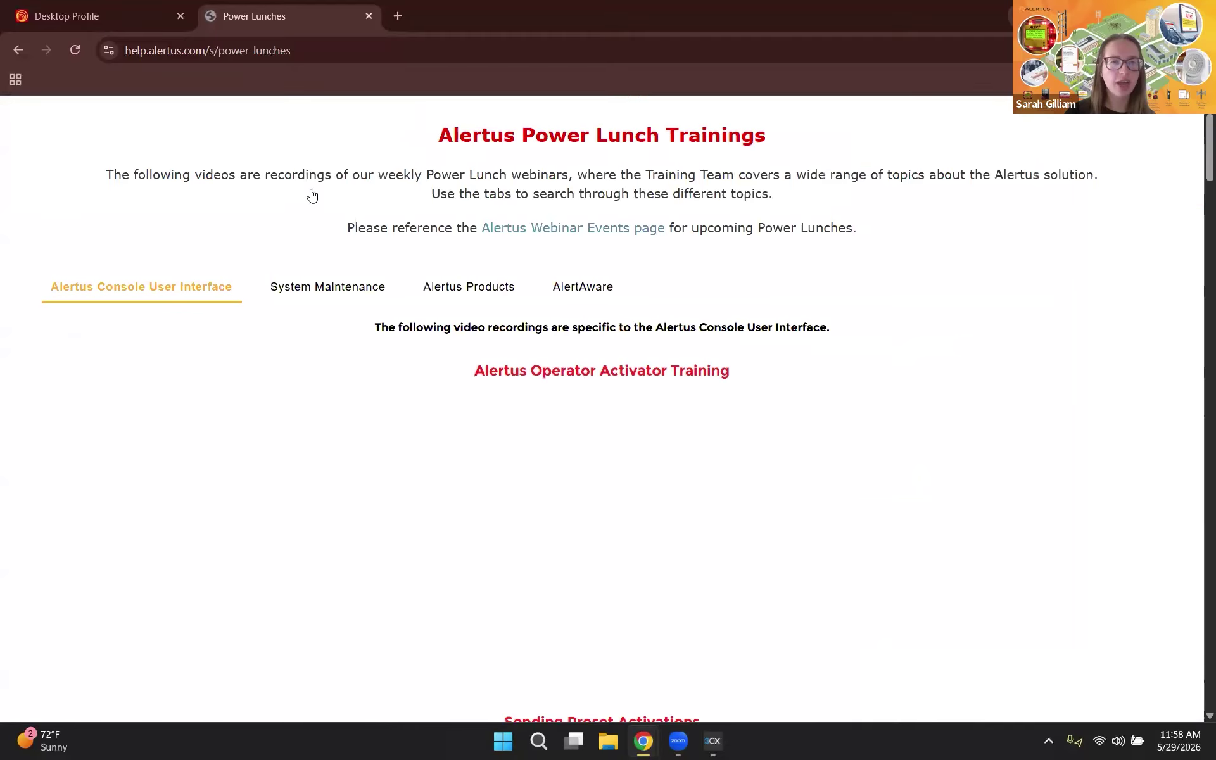
{"action": "left_click", "coordinate": [328, 191]}
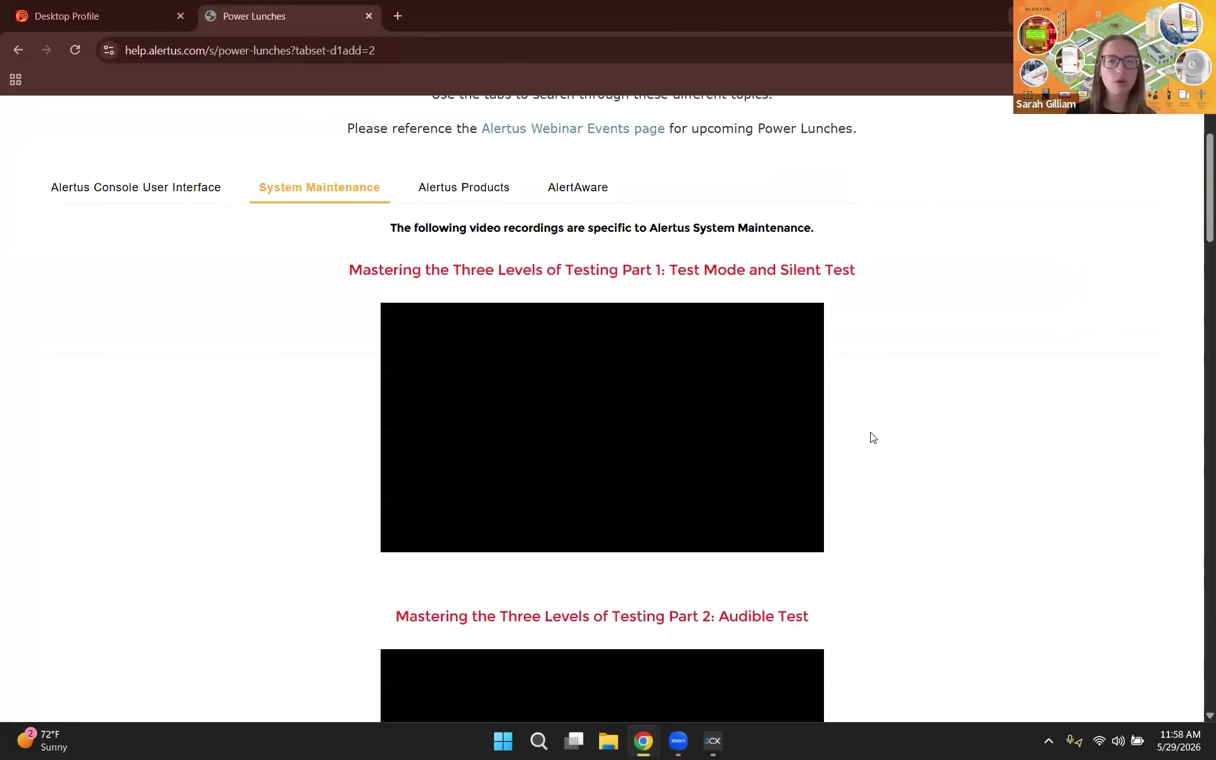
{"action": "scroll", "coordinate": [665, 313], "scroll_direction": "down", "scroll_amount": 1}
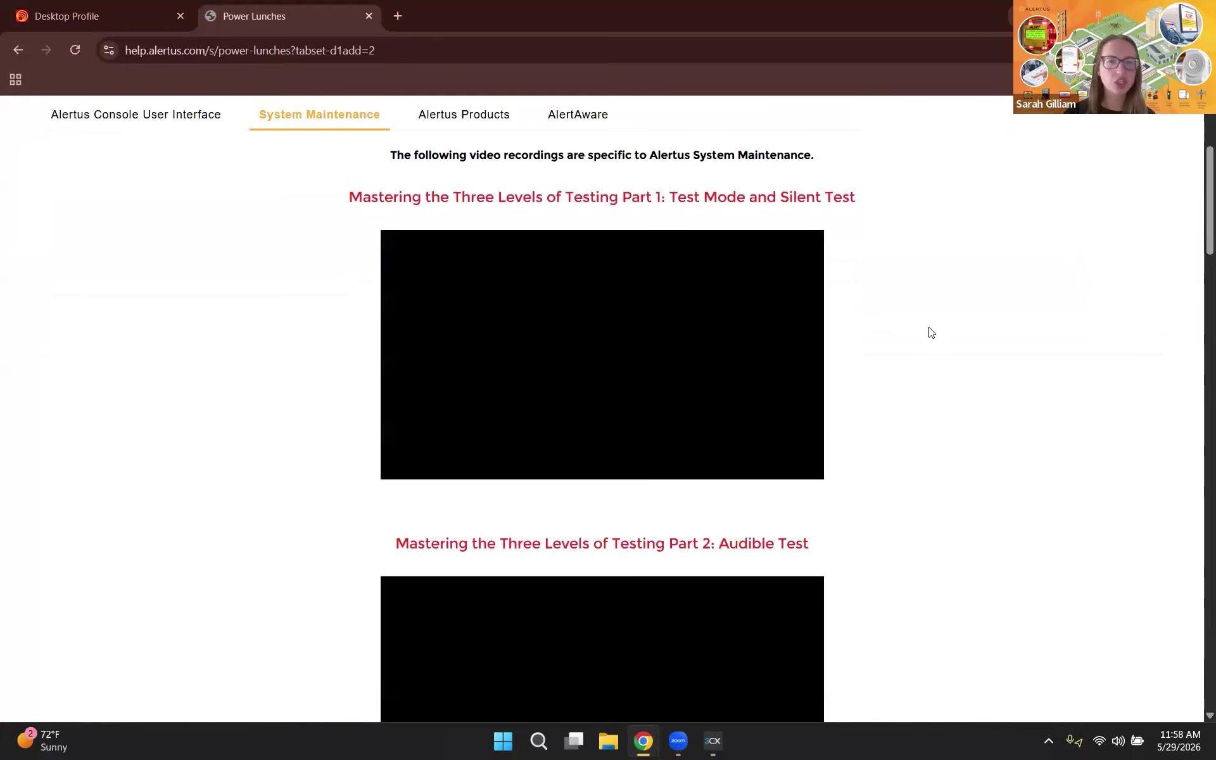
{"action": "scroll", "coordinate": [937, 334], "scroll_direction": "down", "scroll_amount": 5}
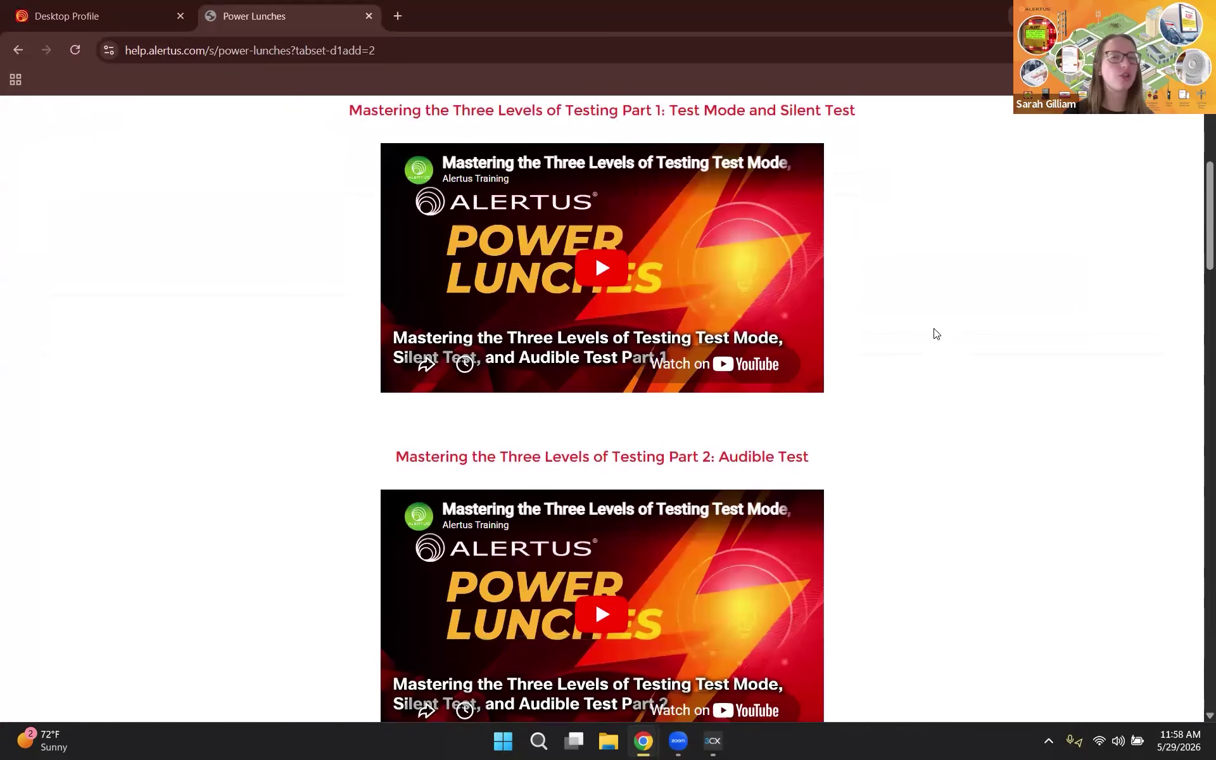
{"action": "scroll", "coordinate": [937, 333], "scroll_direction": "down", "scroll_amount": 2}
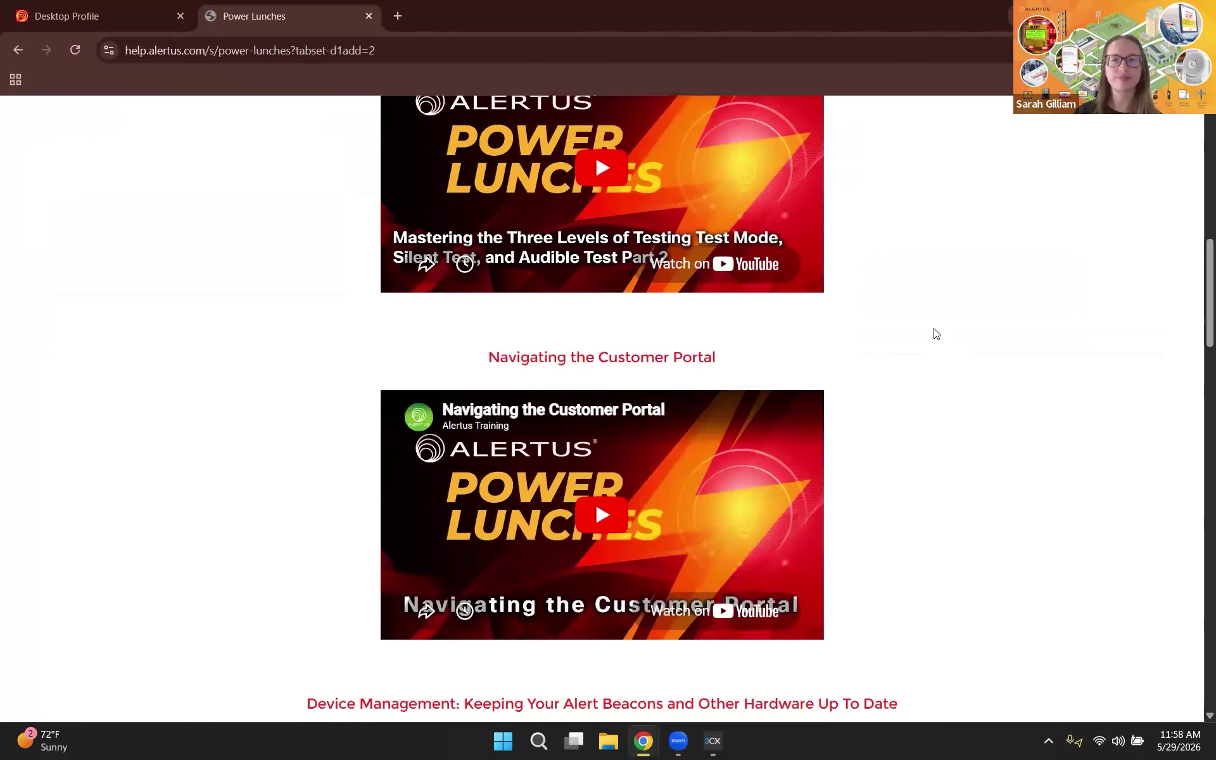
{"action": "scroll", "coordinate": [937, 334], "scroll_direction": "up", "scroll_amount": 3}
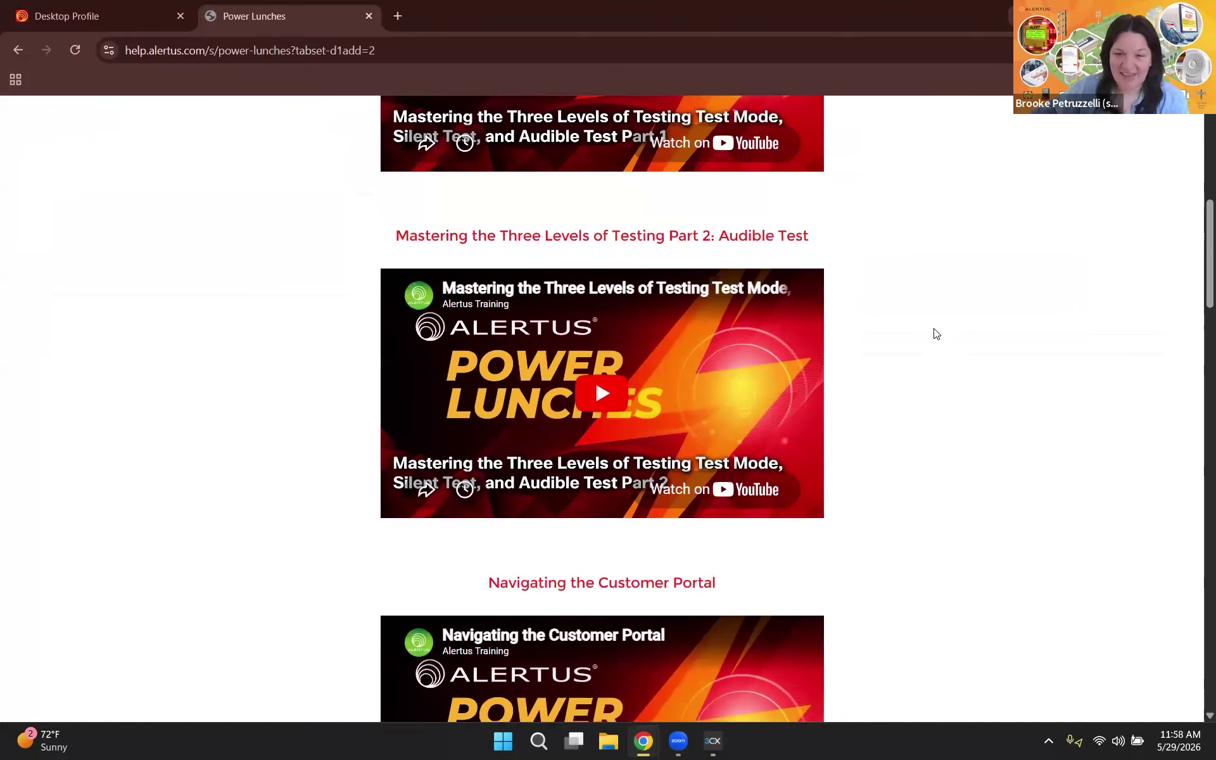
{"action": "scroll", "coordinate": [937, 334], "scroll_direction": "up", "scroll_amount": 7}
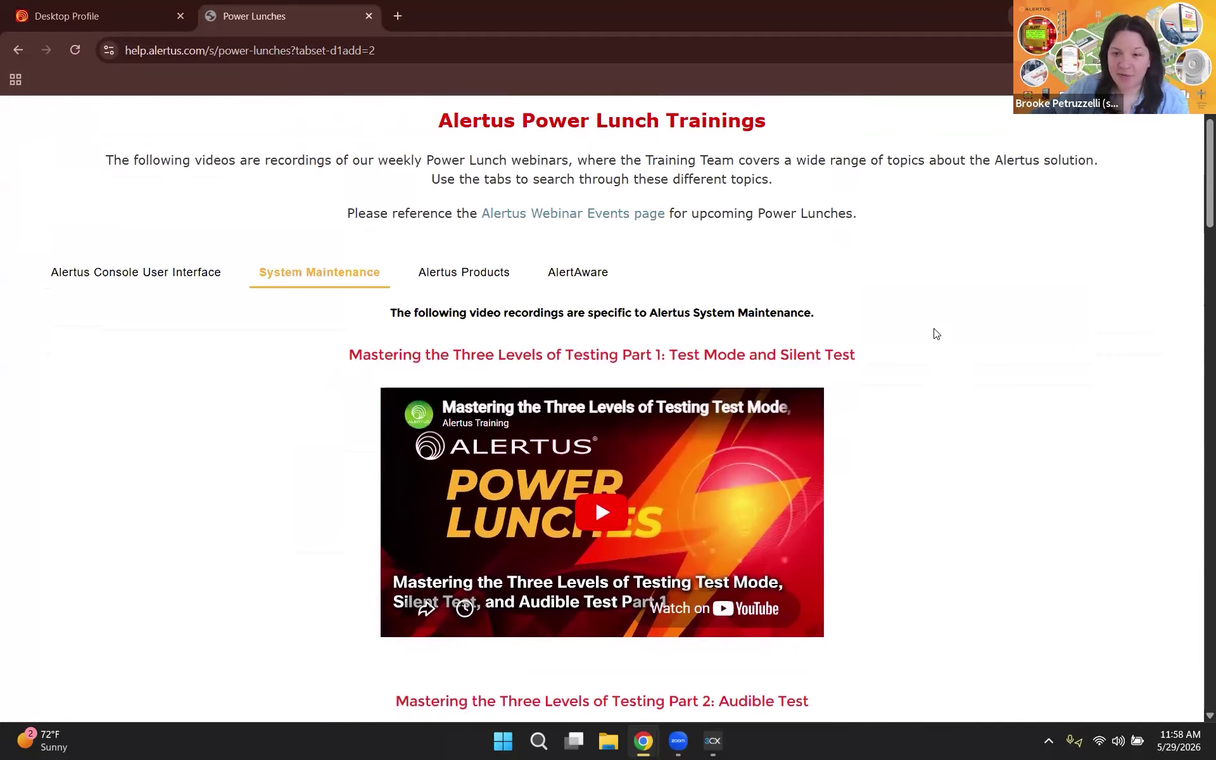
{"action": "scroll", "coordinate": [937, 334], "scroll_direction": "up", "scroll_amount": 1}
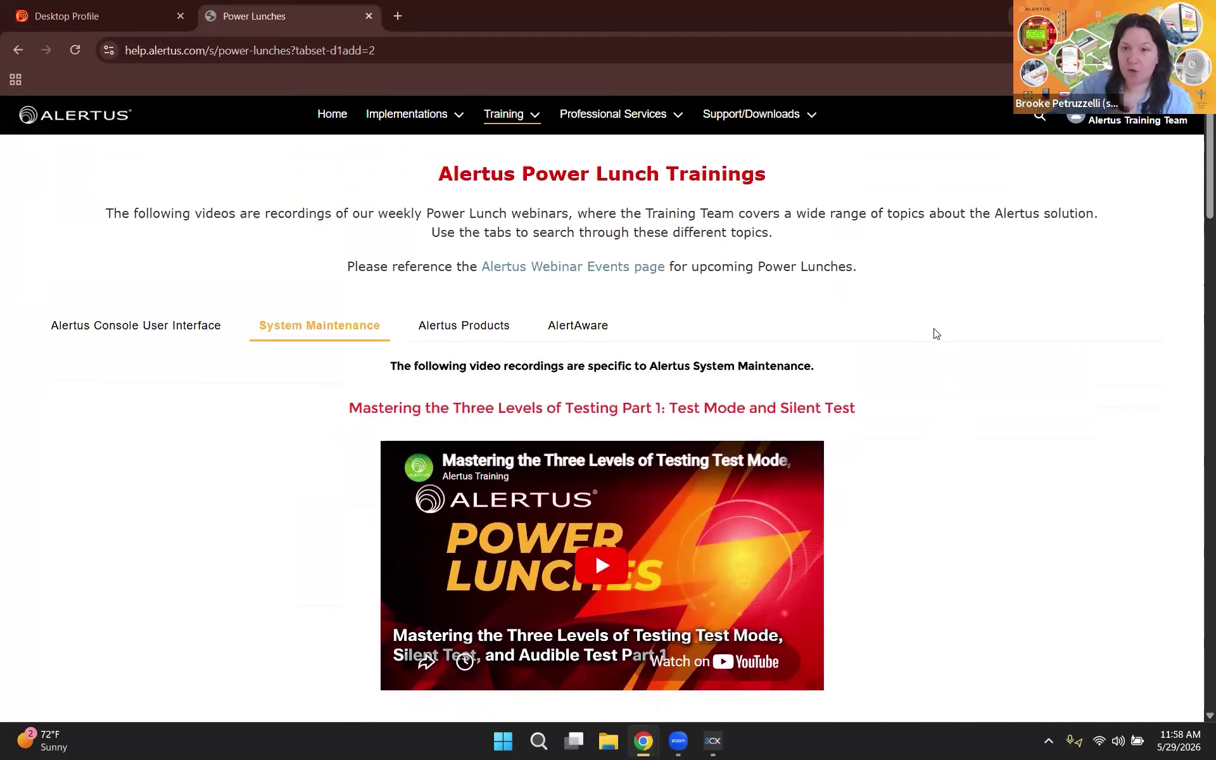